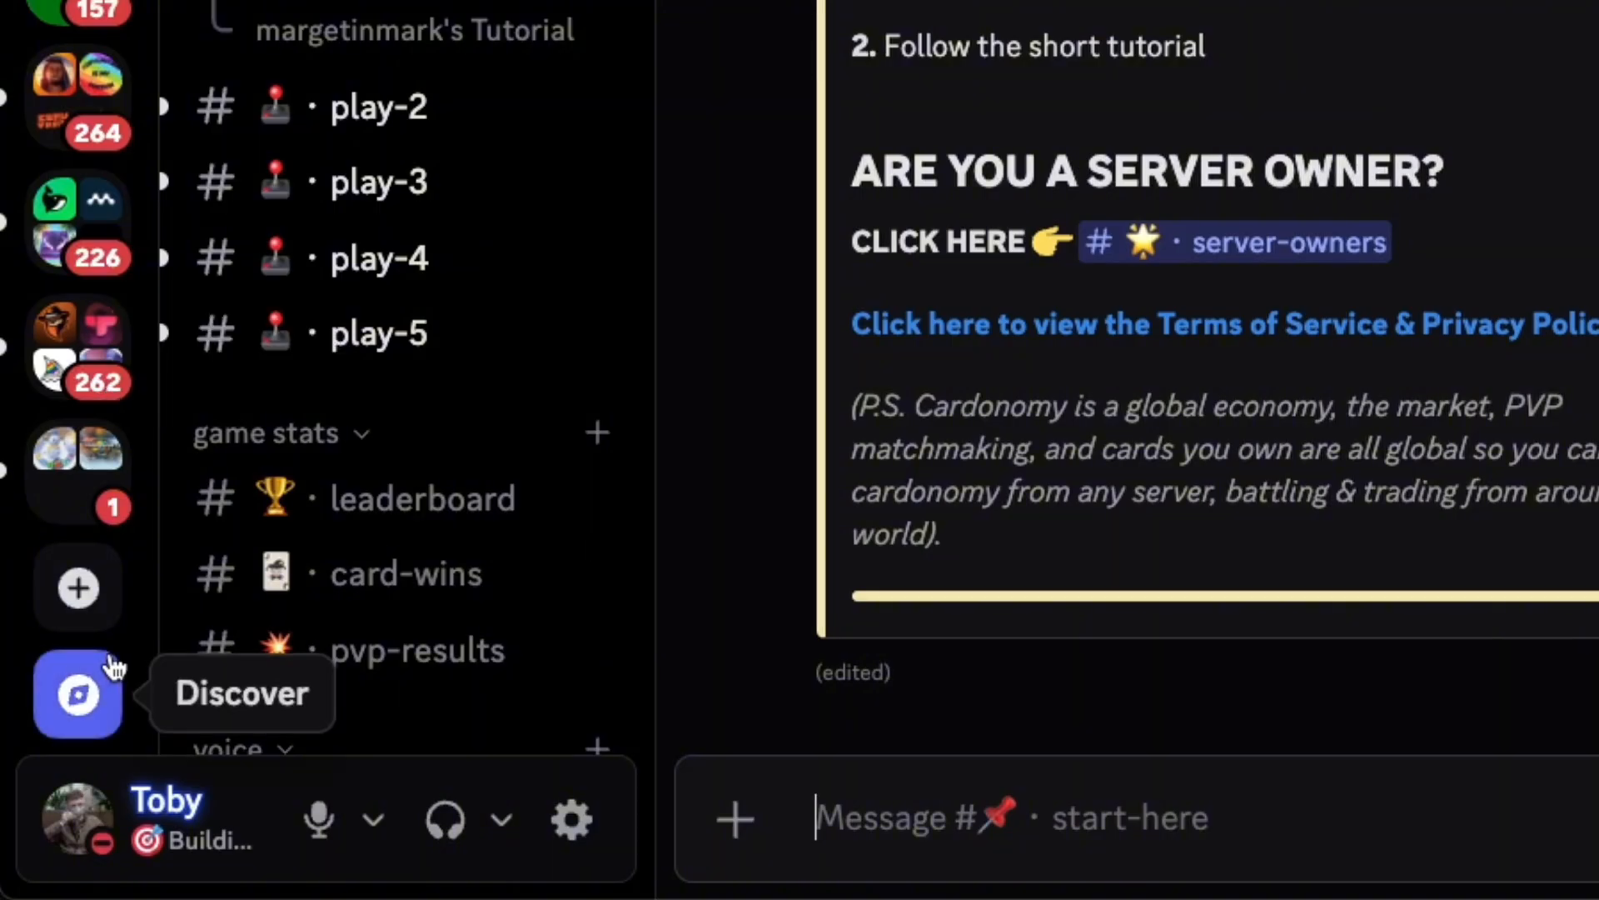
Step: Create a new server from scratch for a club or community and name it "Test server"
left_click(84, 593)
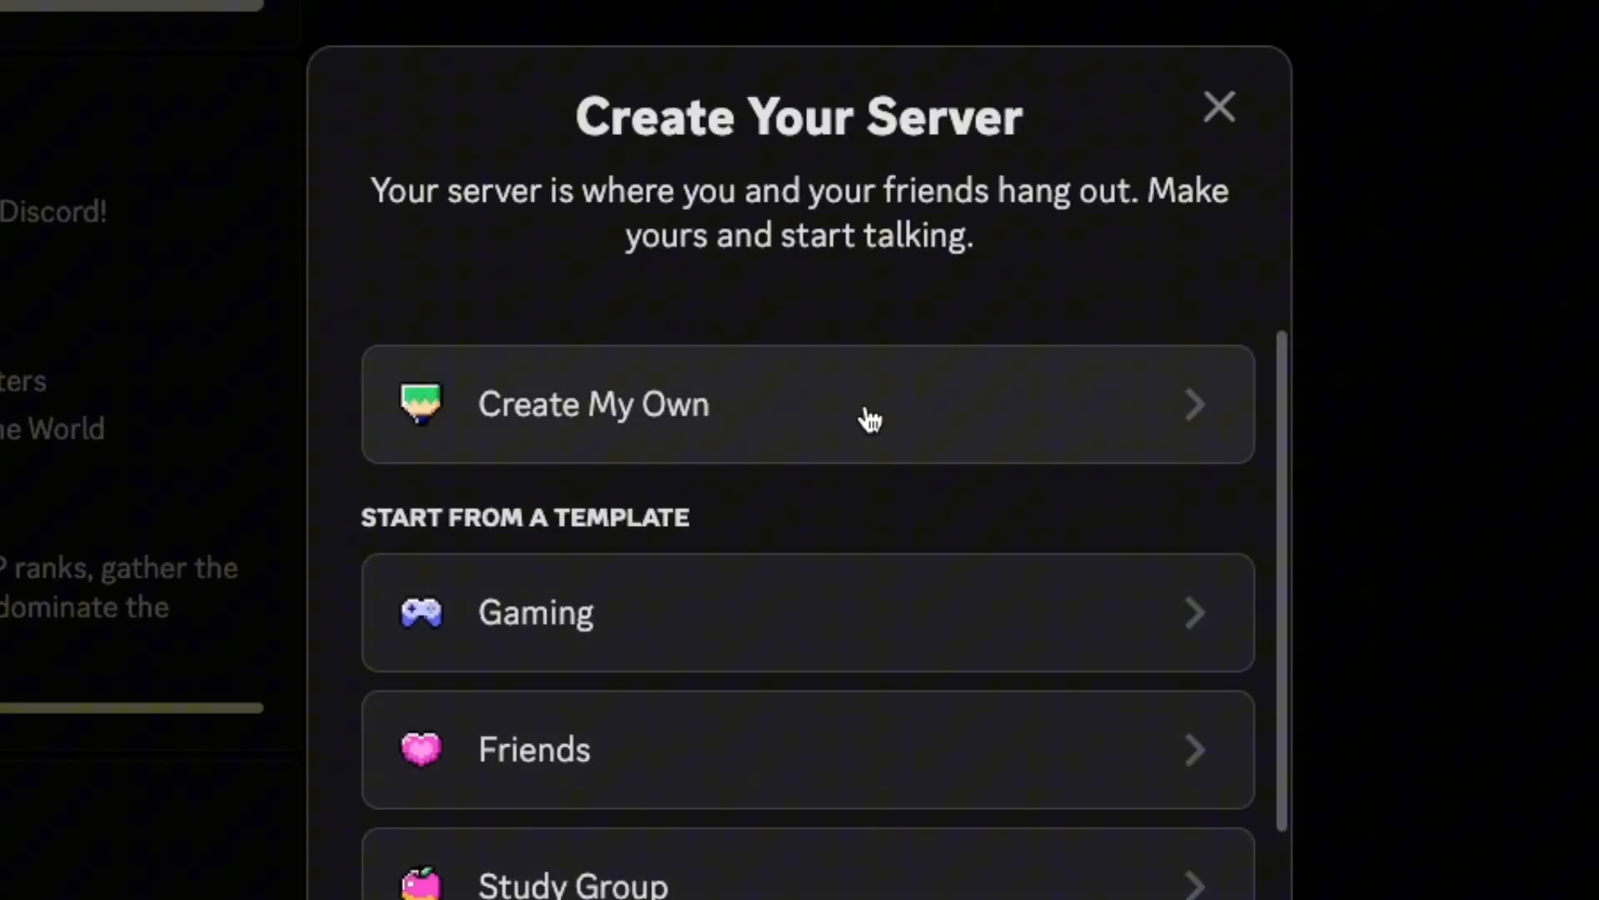
left_click(871, 419)
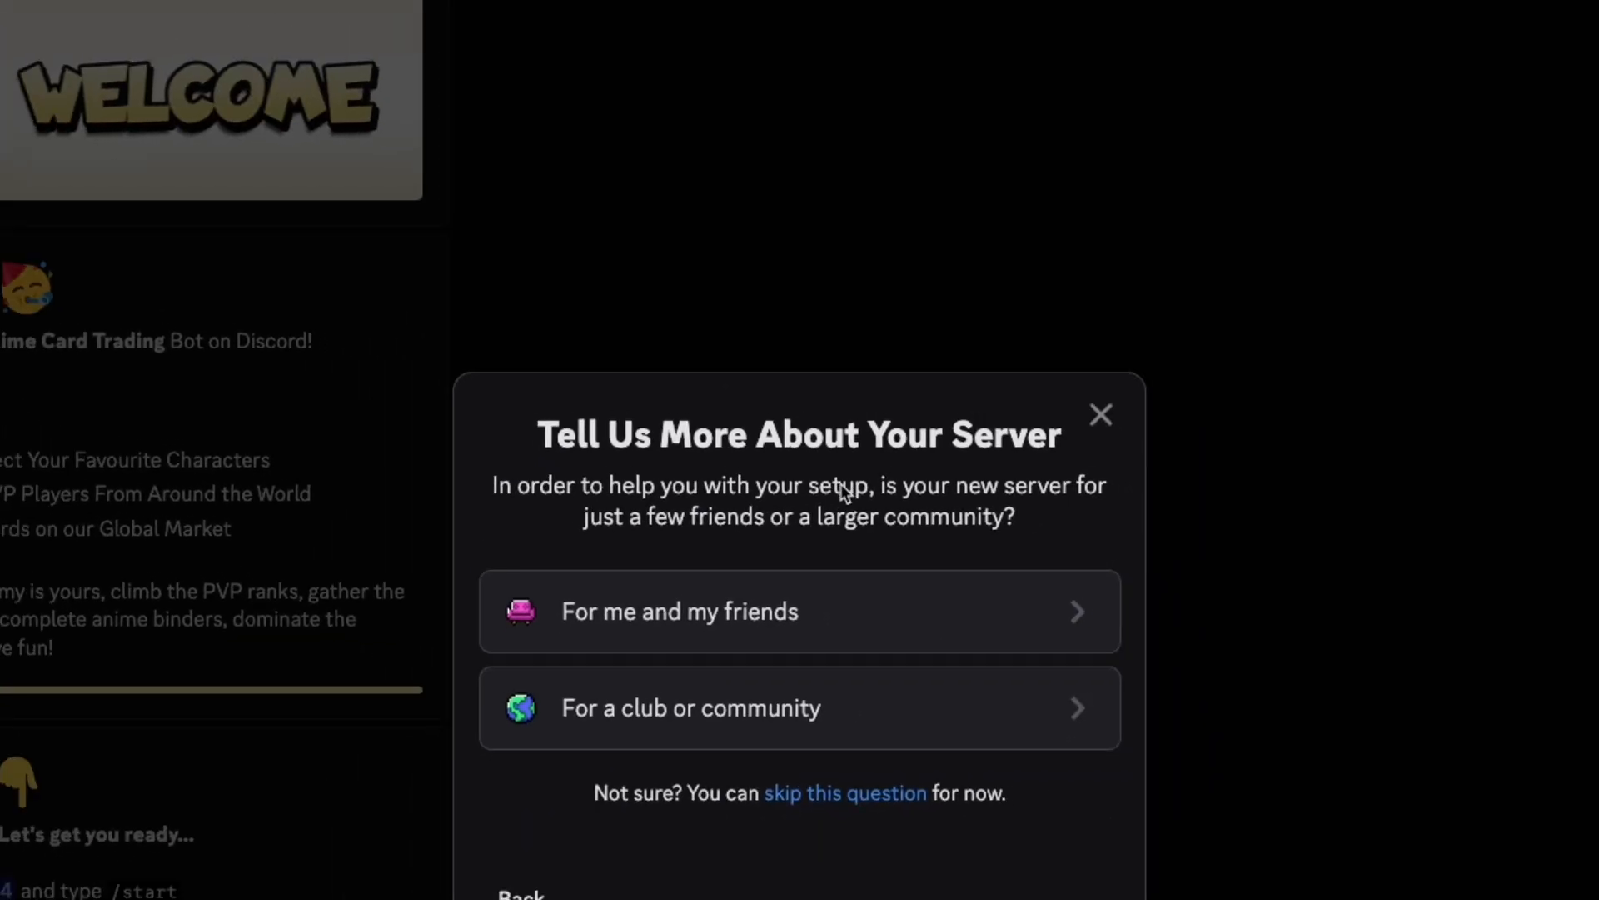
left_click(836, 703)
left_click_drag(658, 558, 482, 564)
type("Test server")
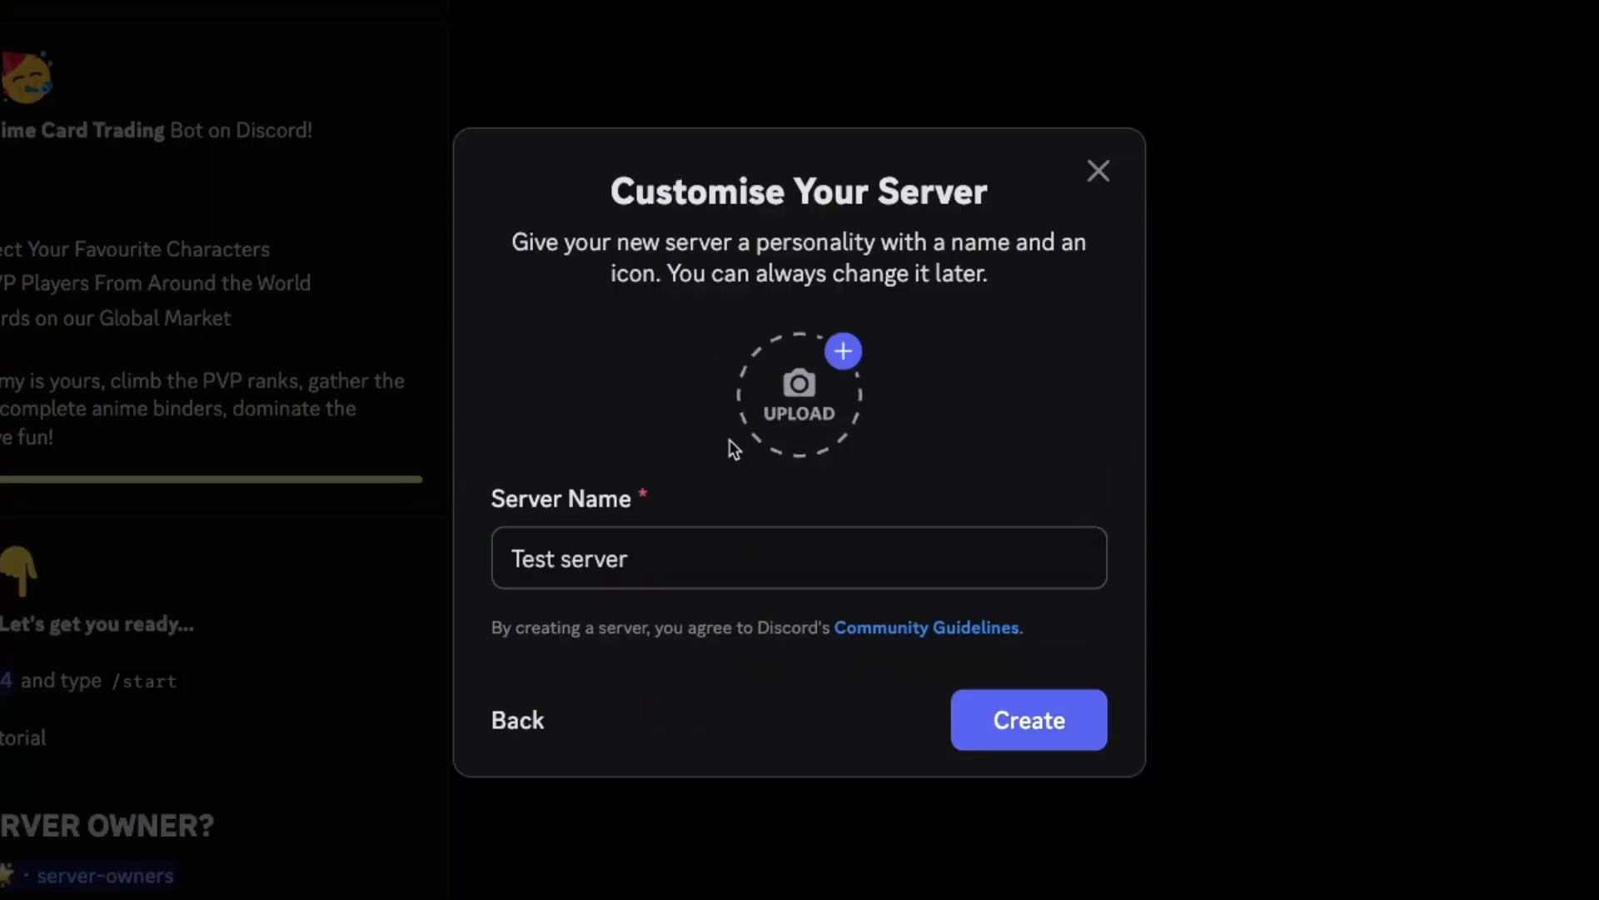
left_click(996, 722)
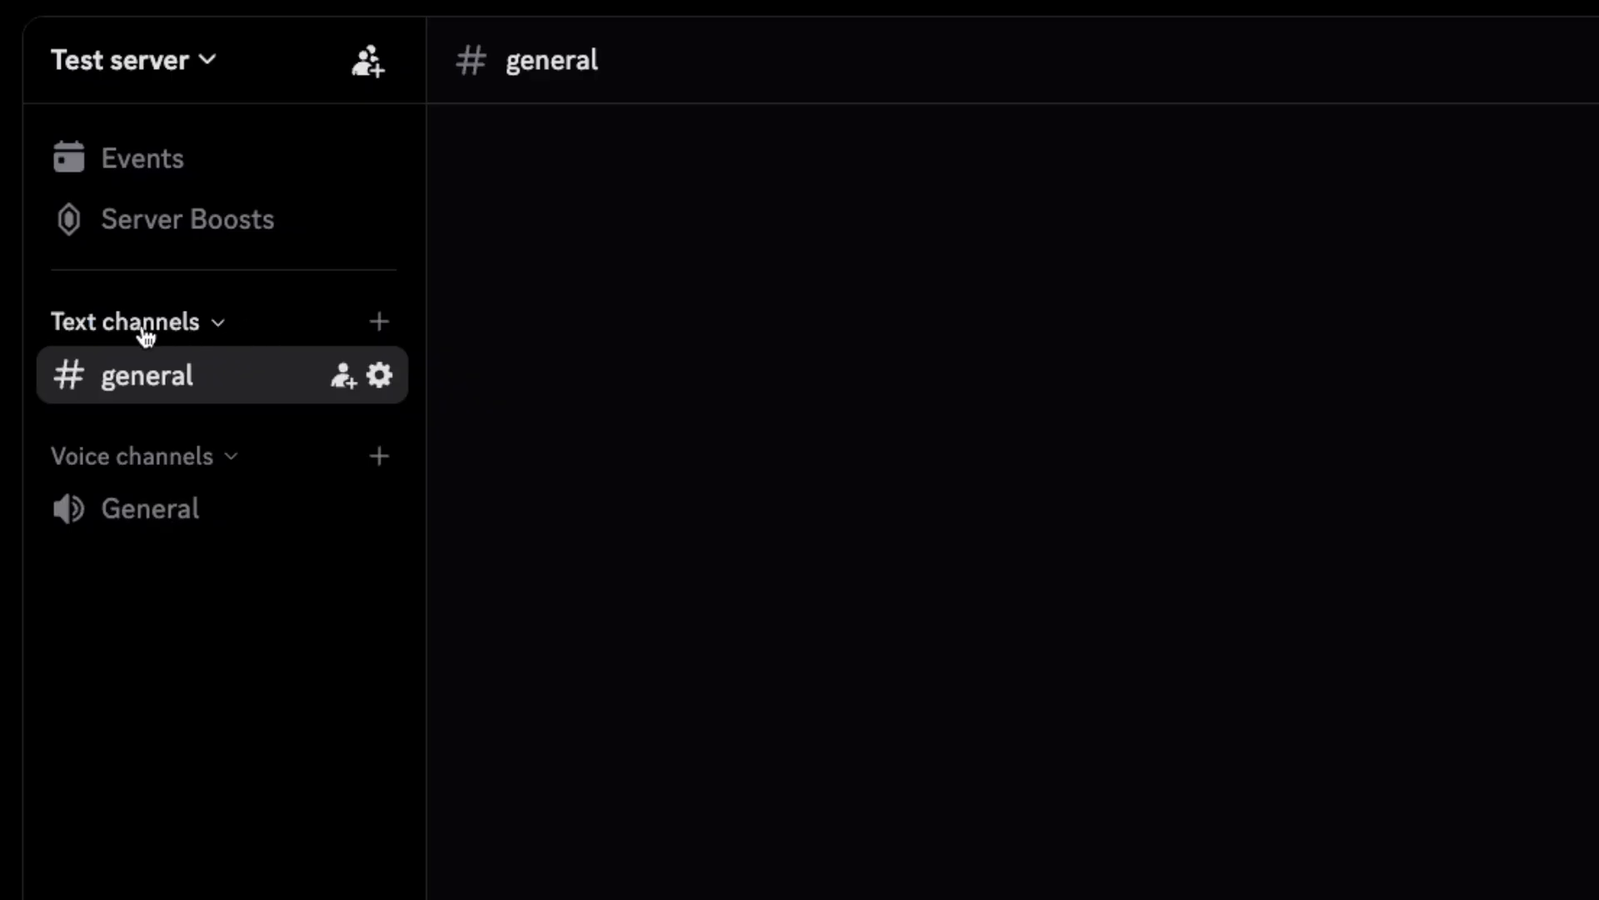
Step: Create a non-private channel category named INFO in the server
left_click(201, 79)
left_click(167, 453)
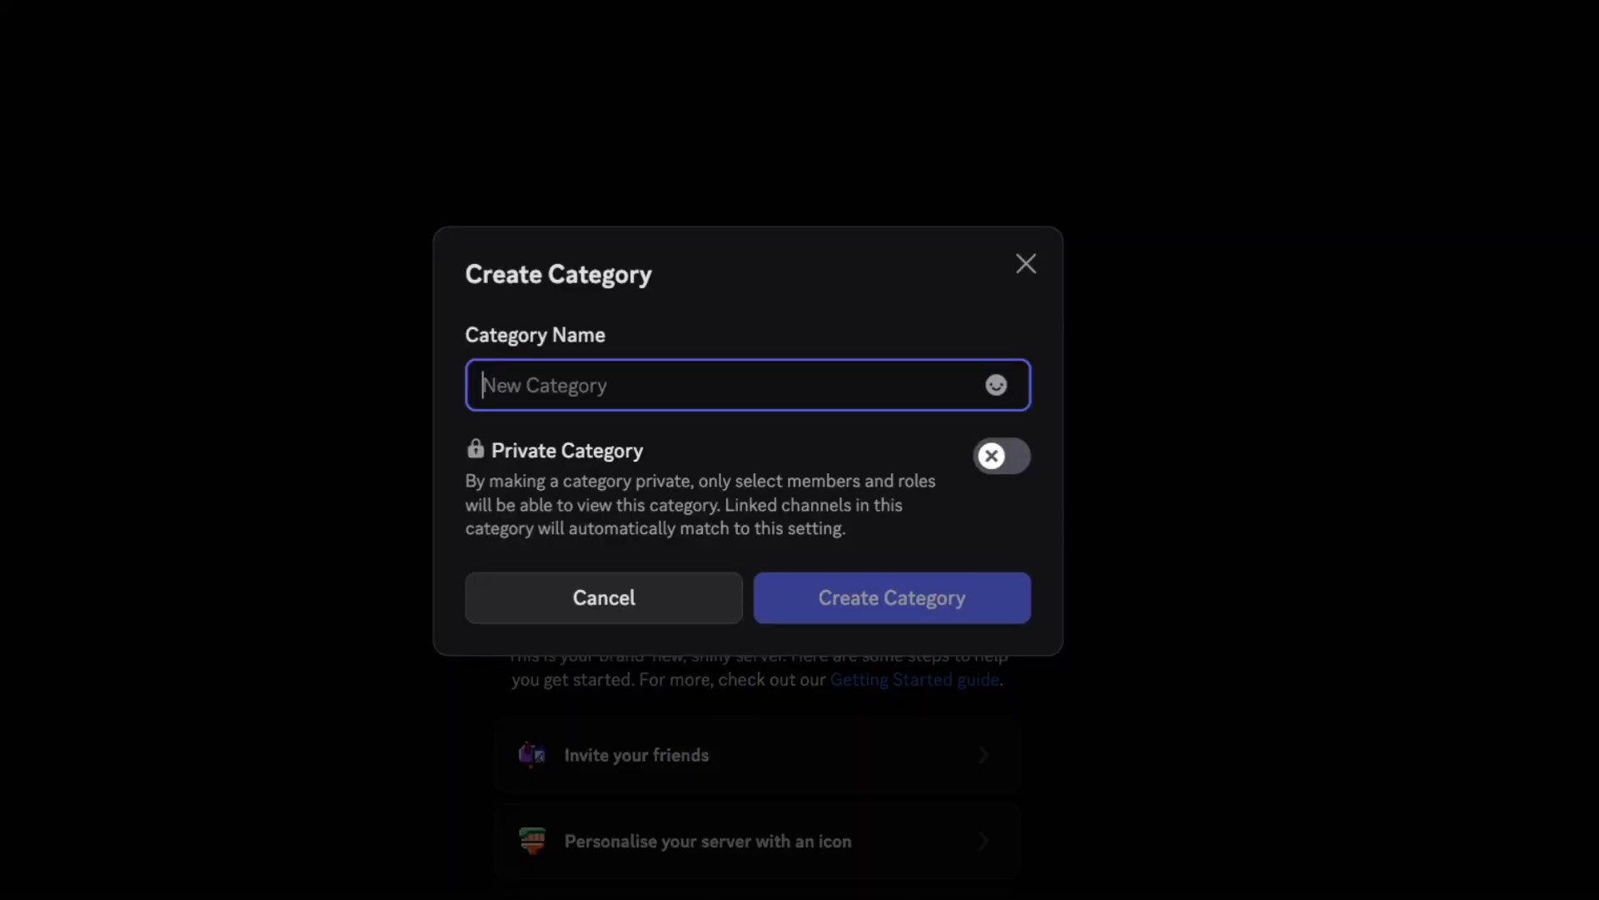
type("INFO")
key("Return")
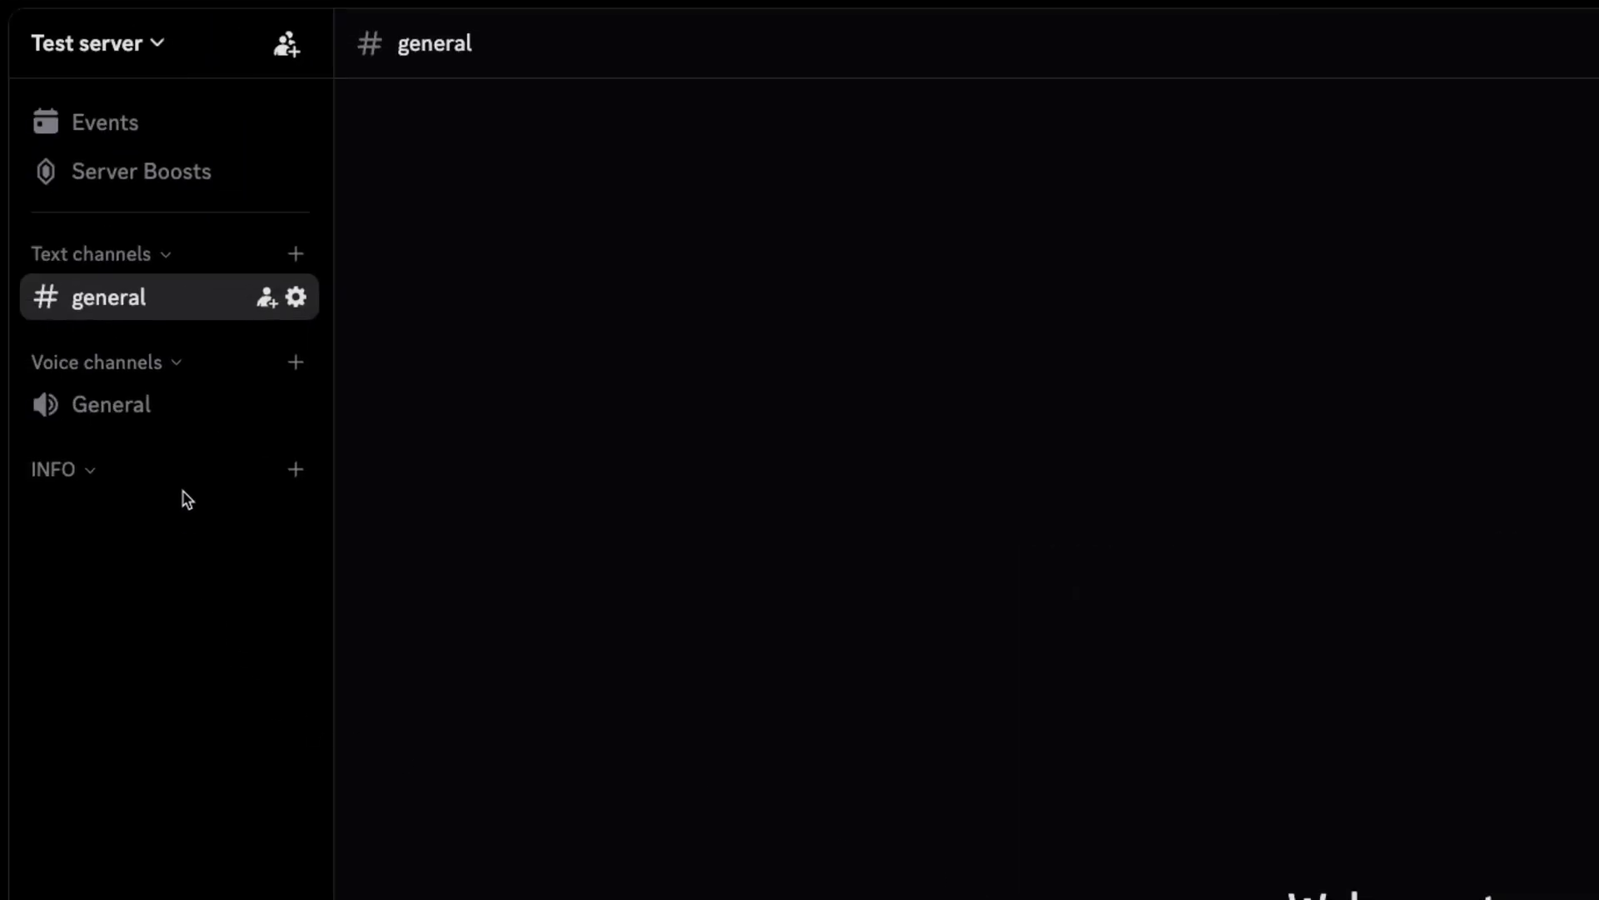
Step: Create a second non-private category in the server named COMMUNITY
left_click(128, 48)
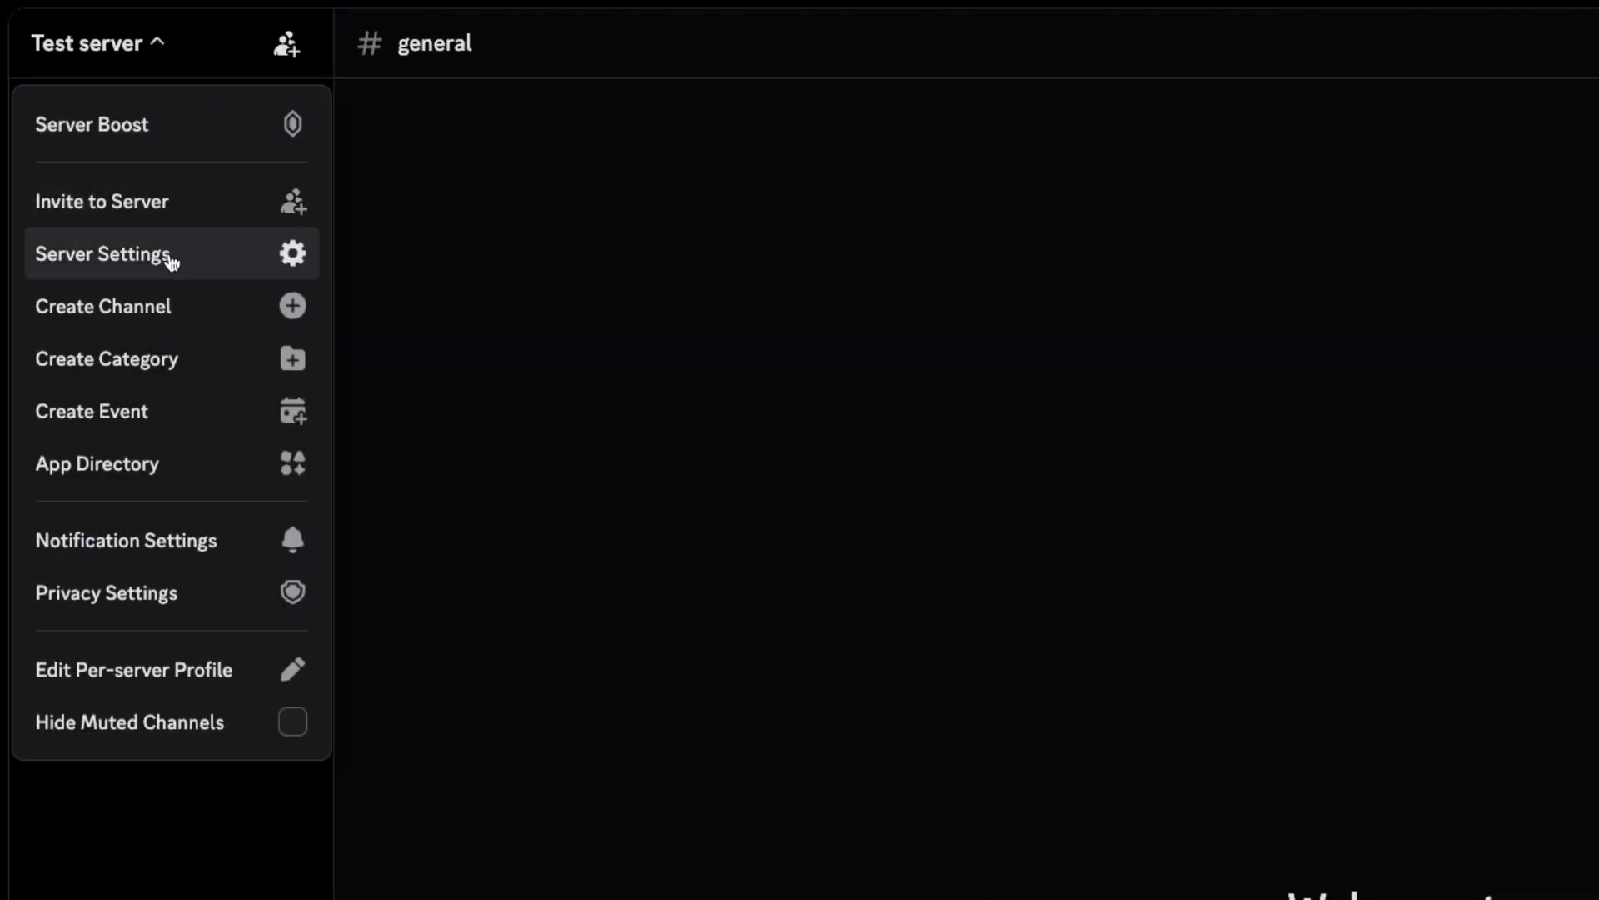
left_click(158, 361)
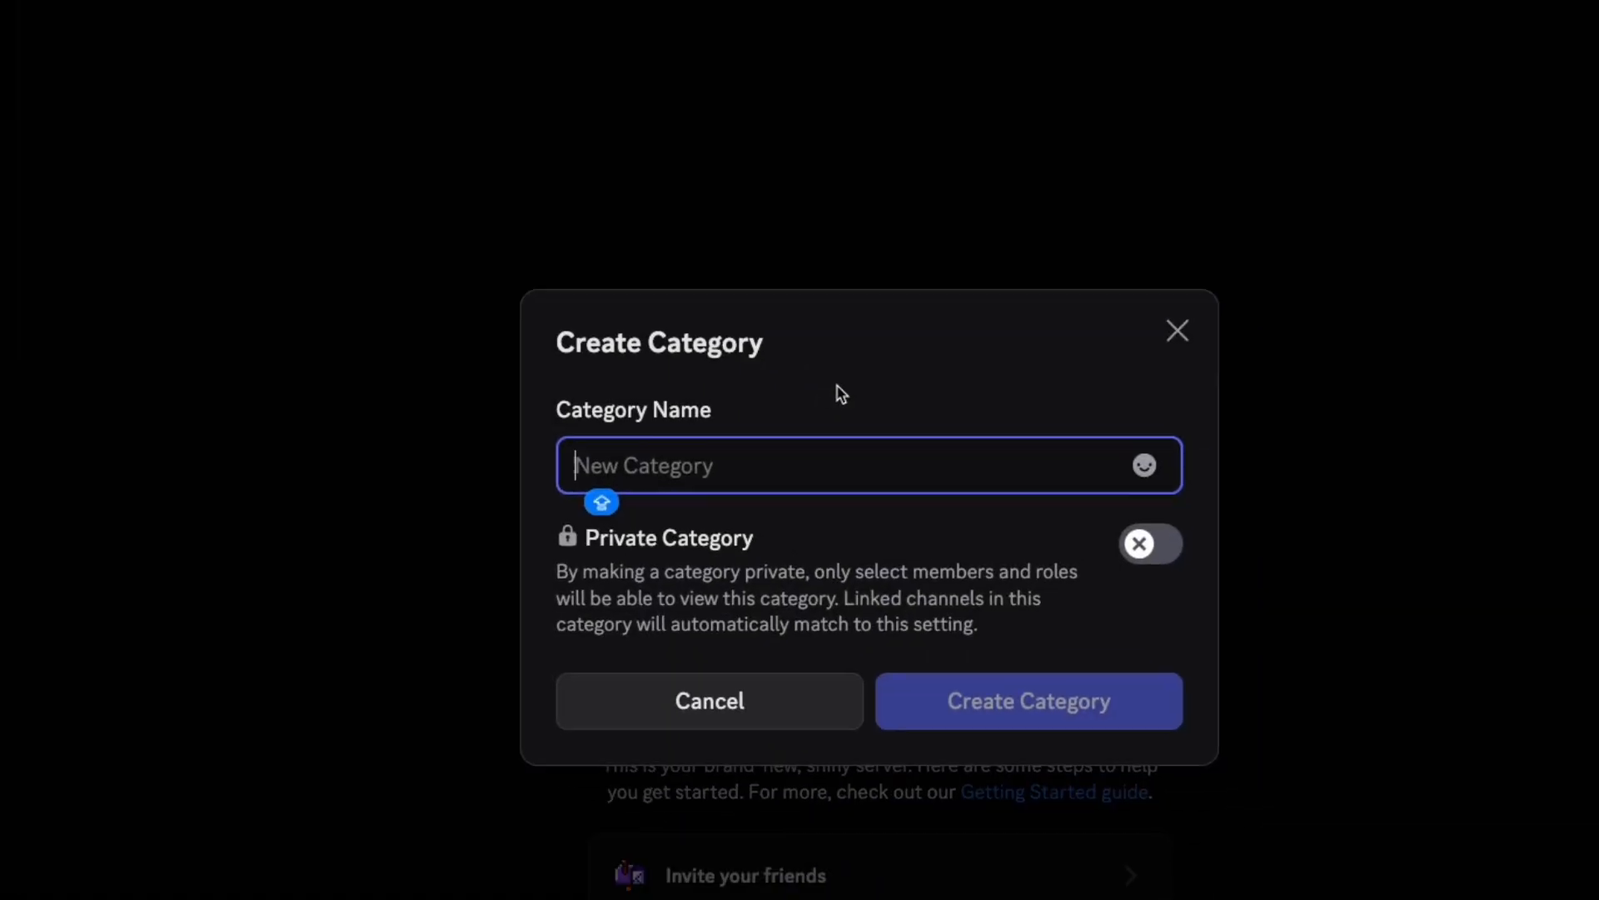
type("COMM")
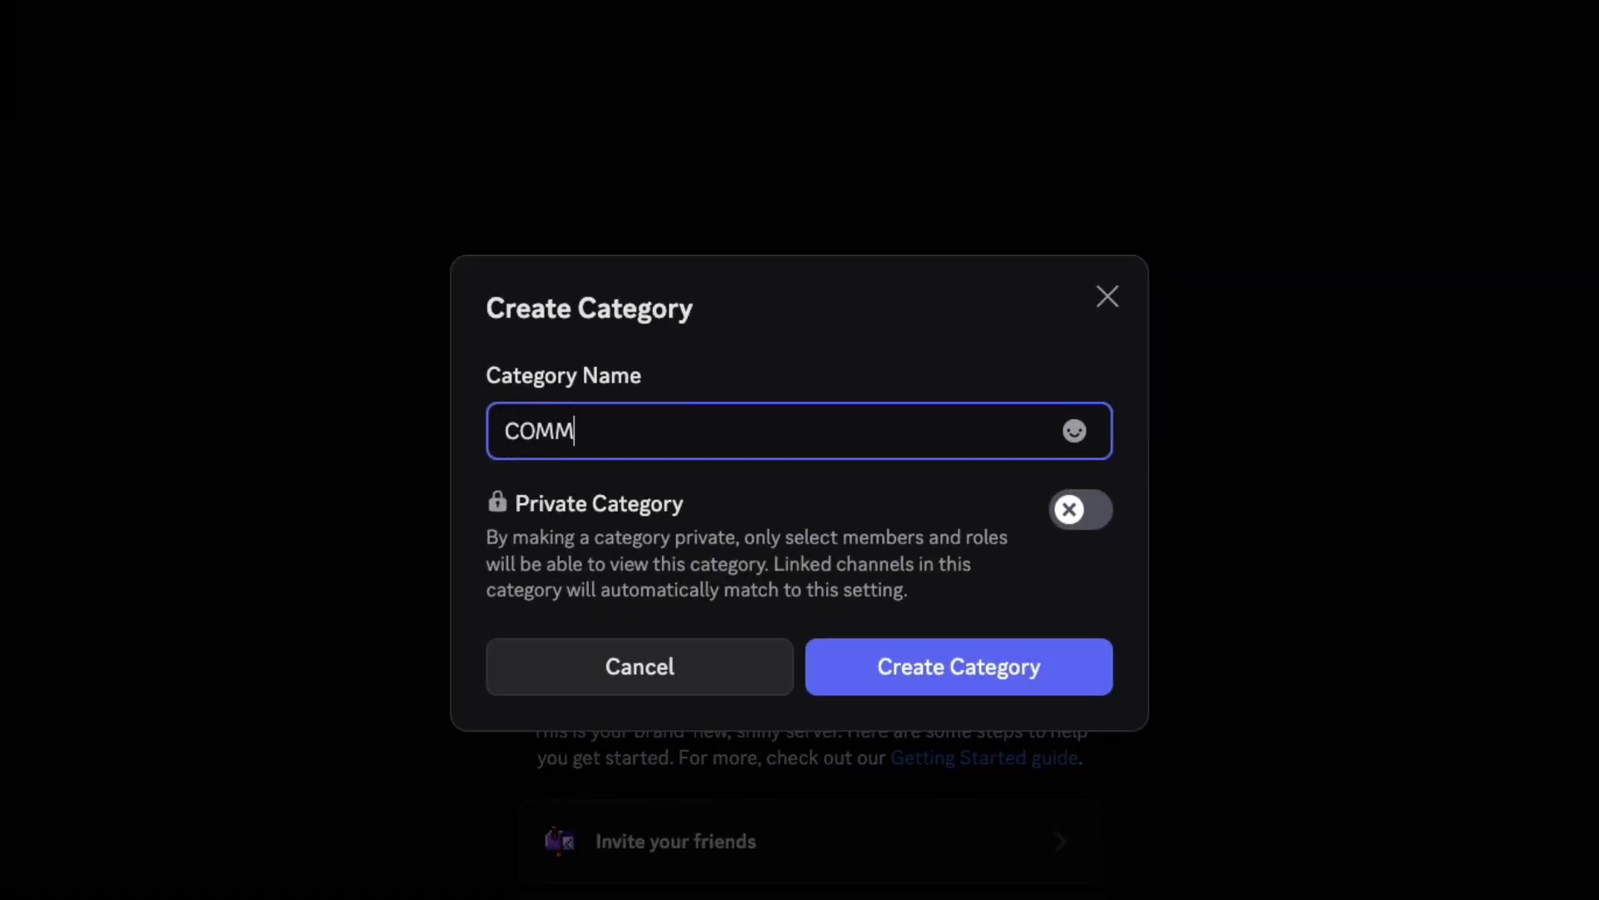
type("UNITY")
left_click(1060, 663)
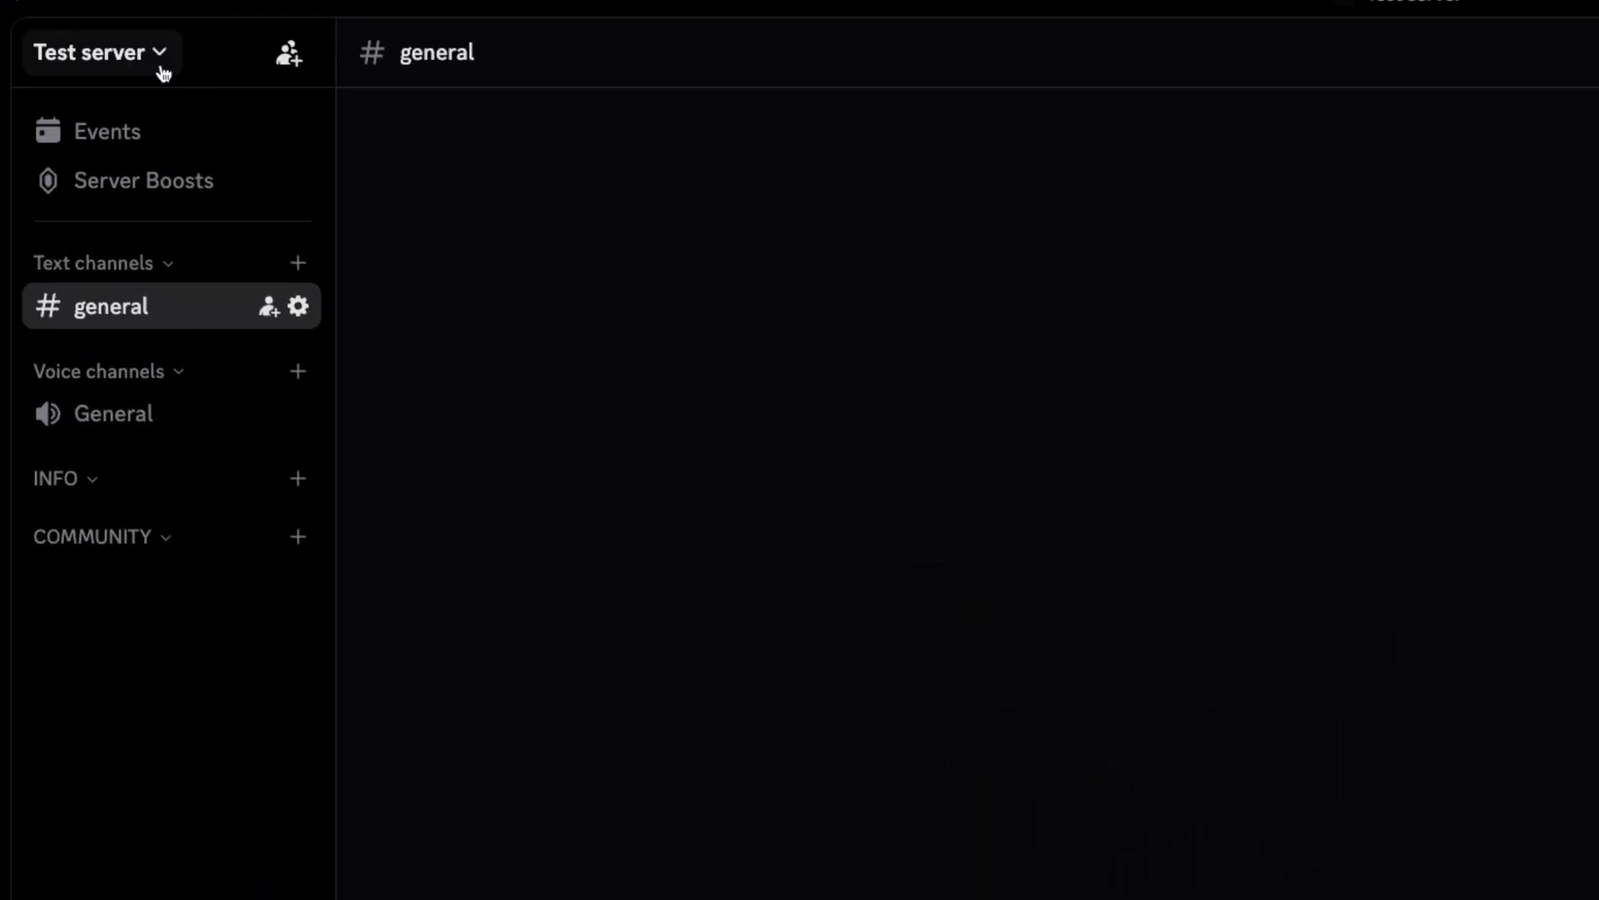
Step: Add a third non-private category named BONUS to the server
left_click(163, 74)
left_click(168, 364)
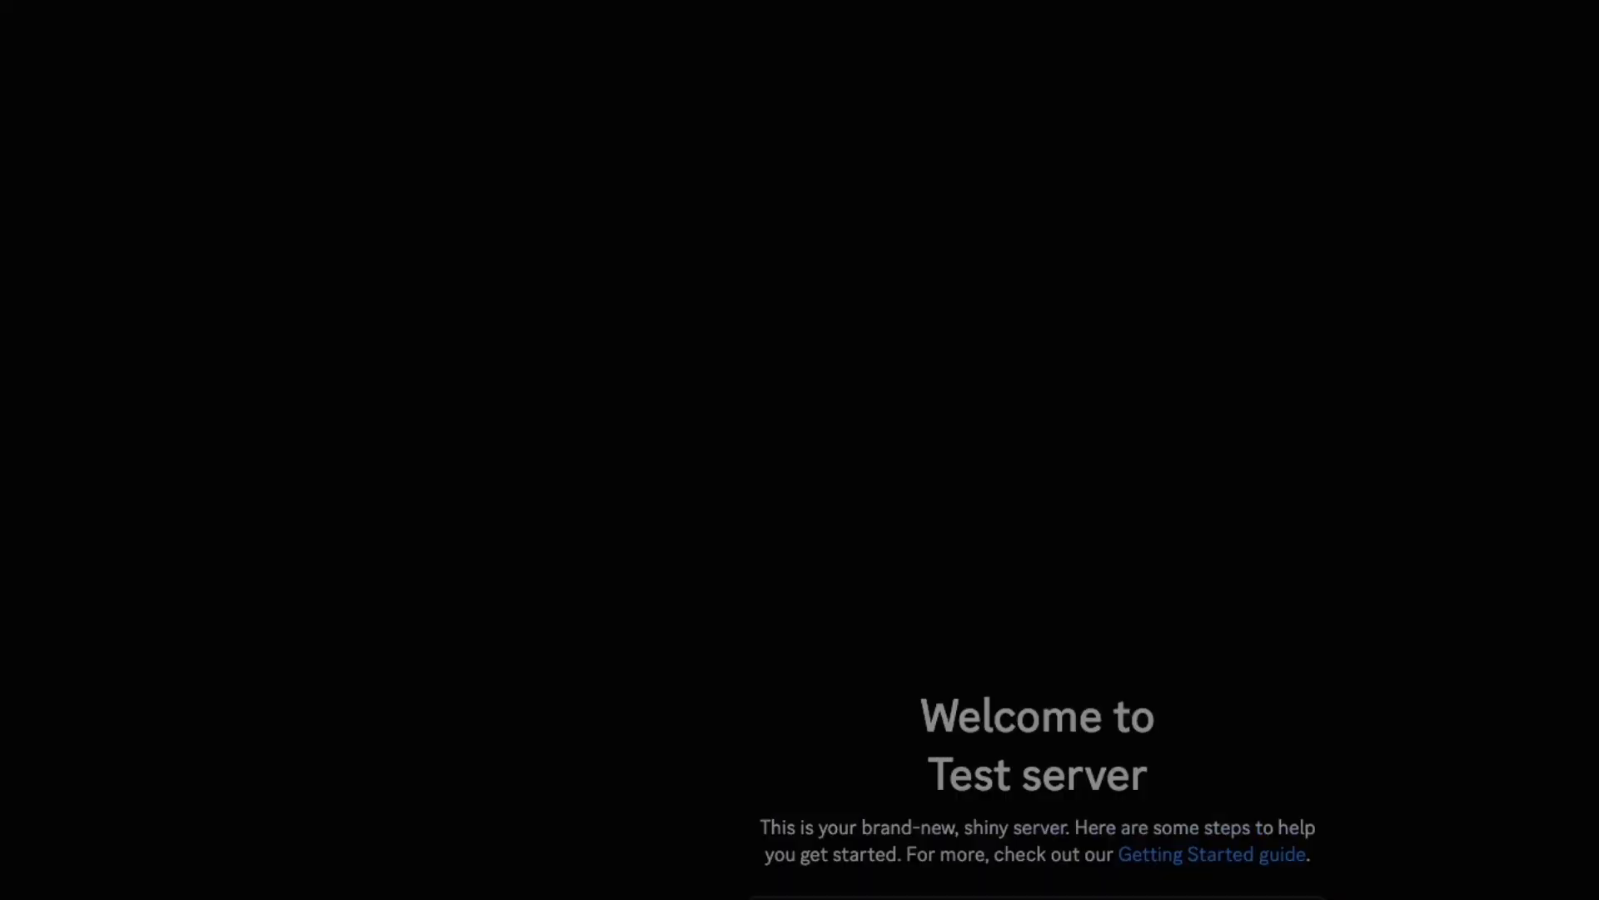
type("BONUS")
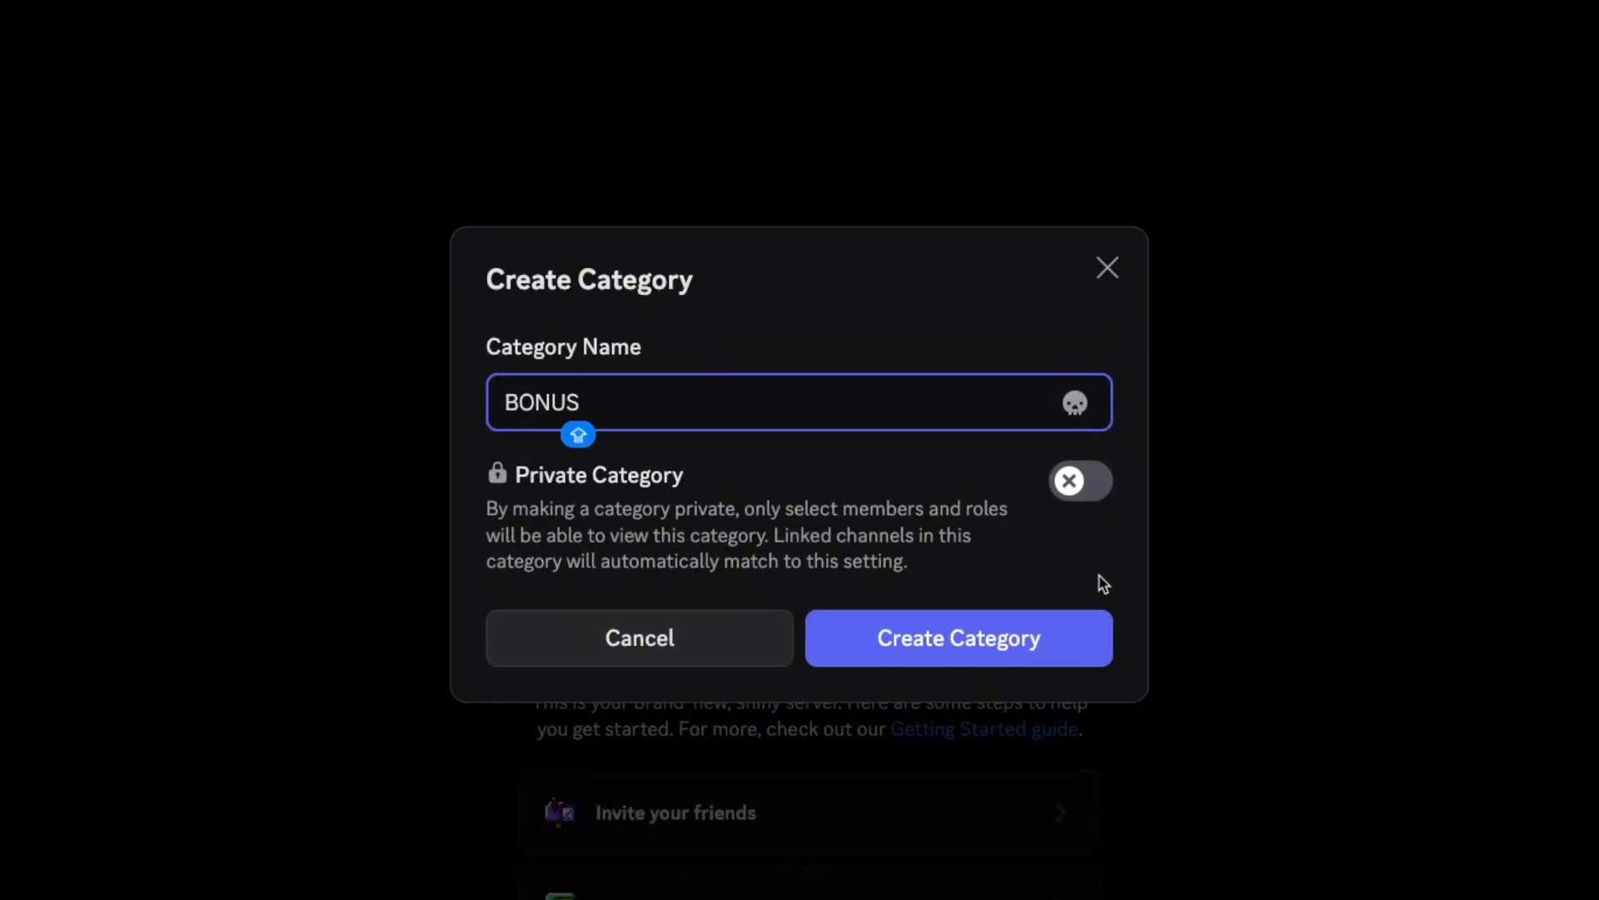
left_click(1058, 637)
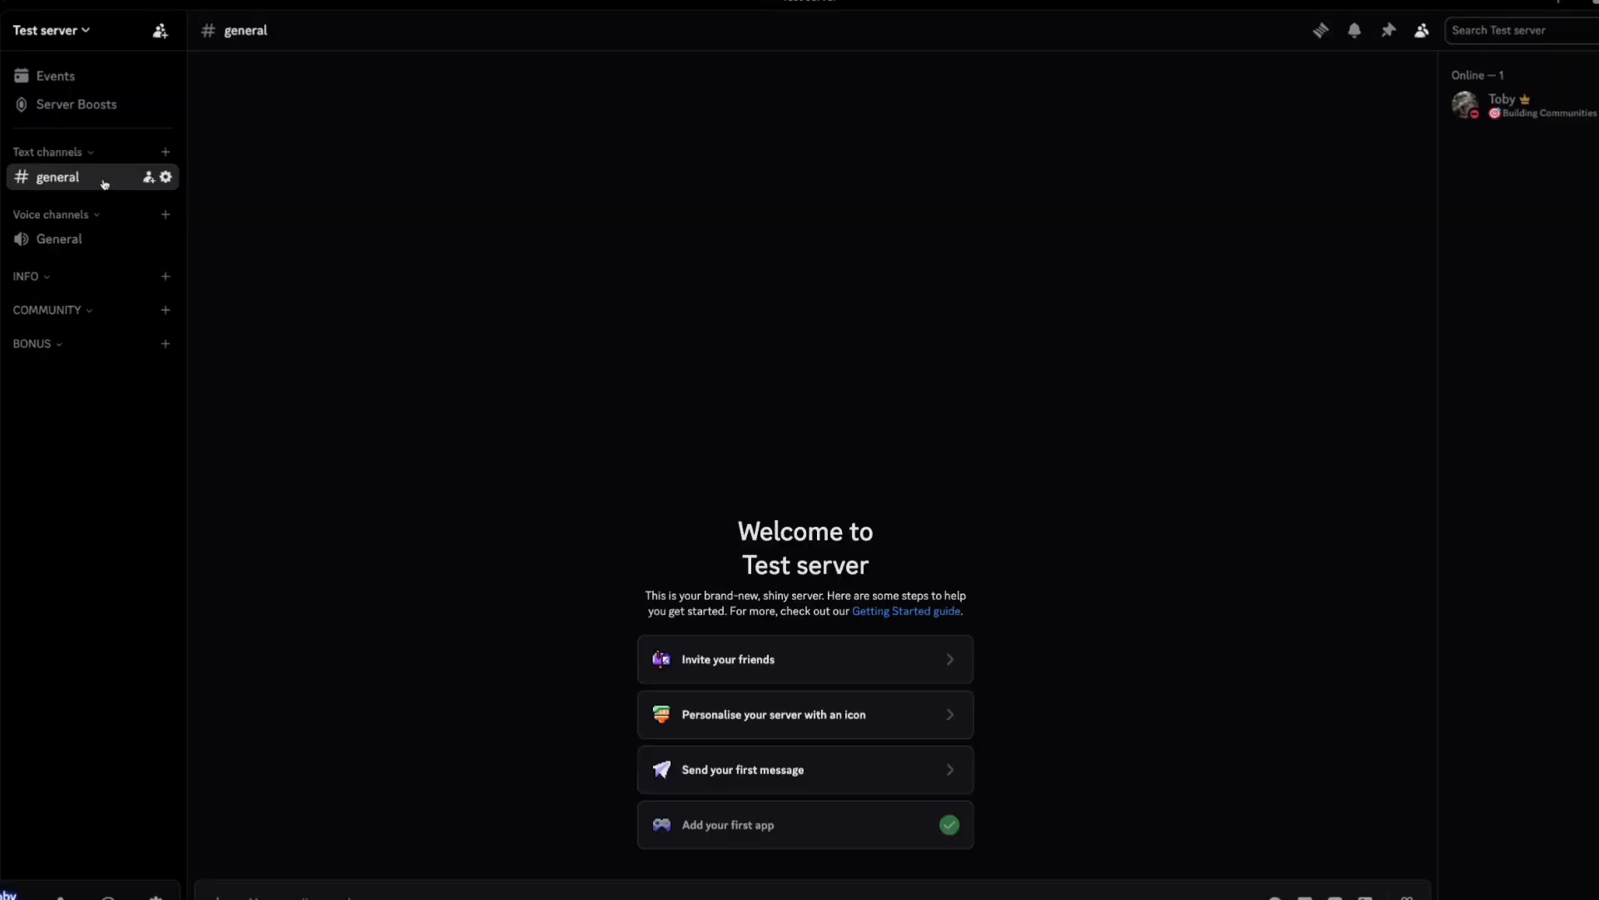
Step: Delete the default general text channel and the default Text channels category
right_click(110, 180)
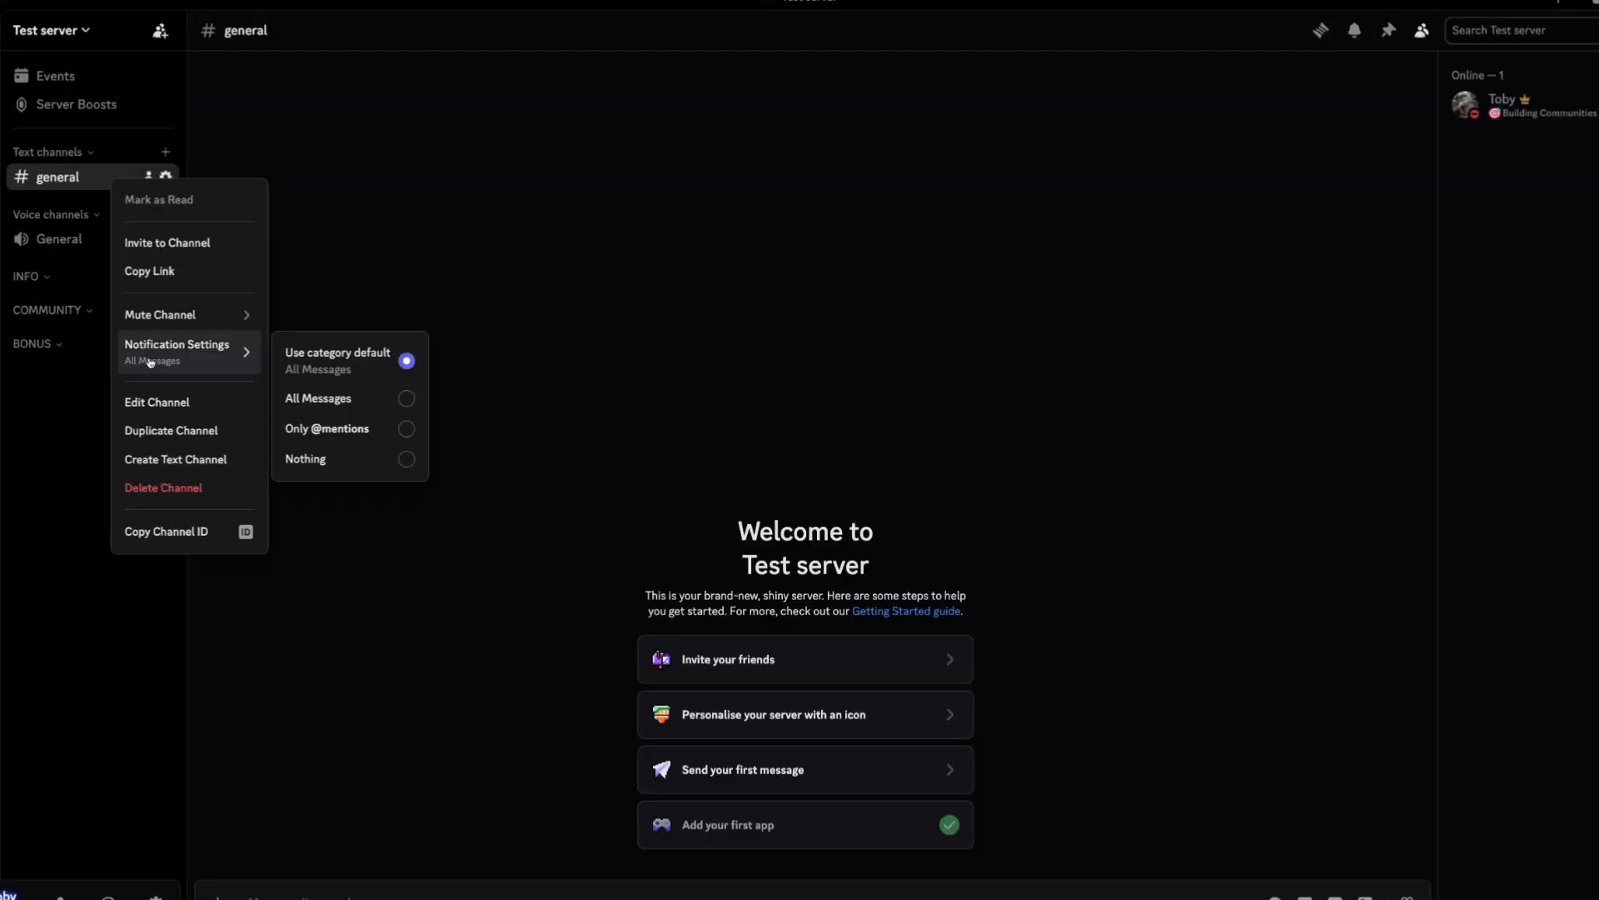
left_click(162, 494)
left_click(908, 493)
right_click(86, 153)
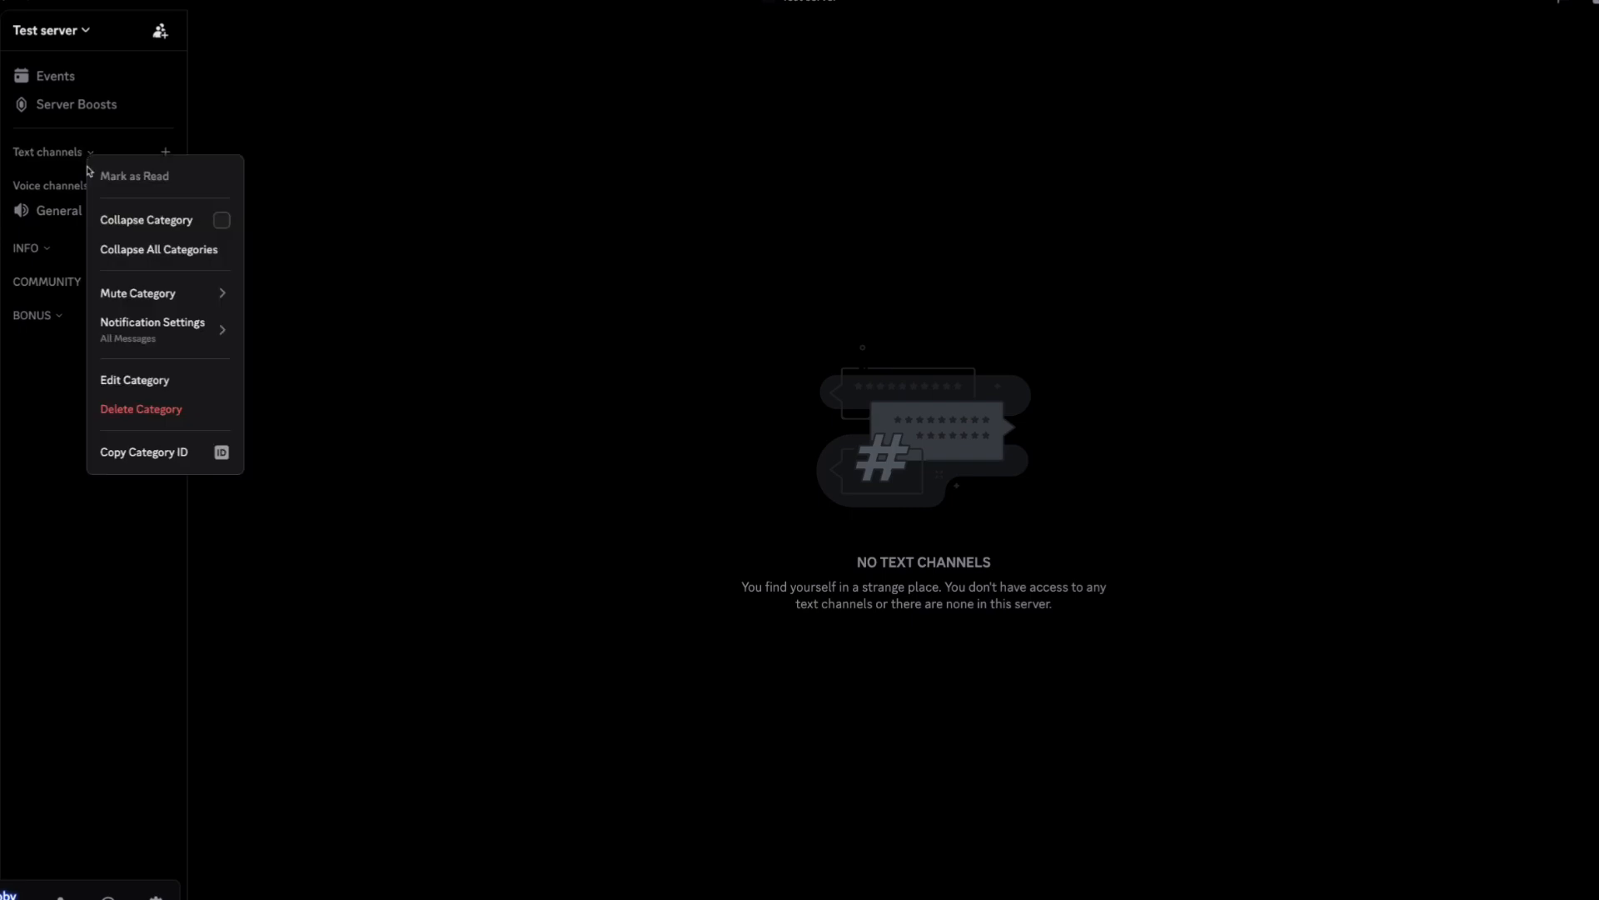
left_click(136, 414)
left_click(875, 498)
Step: Create a text channel named start and move it into the INFO category
left_click(50, 30)
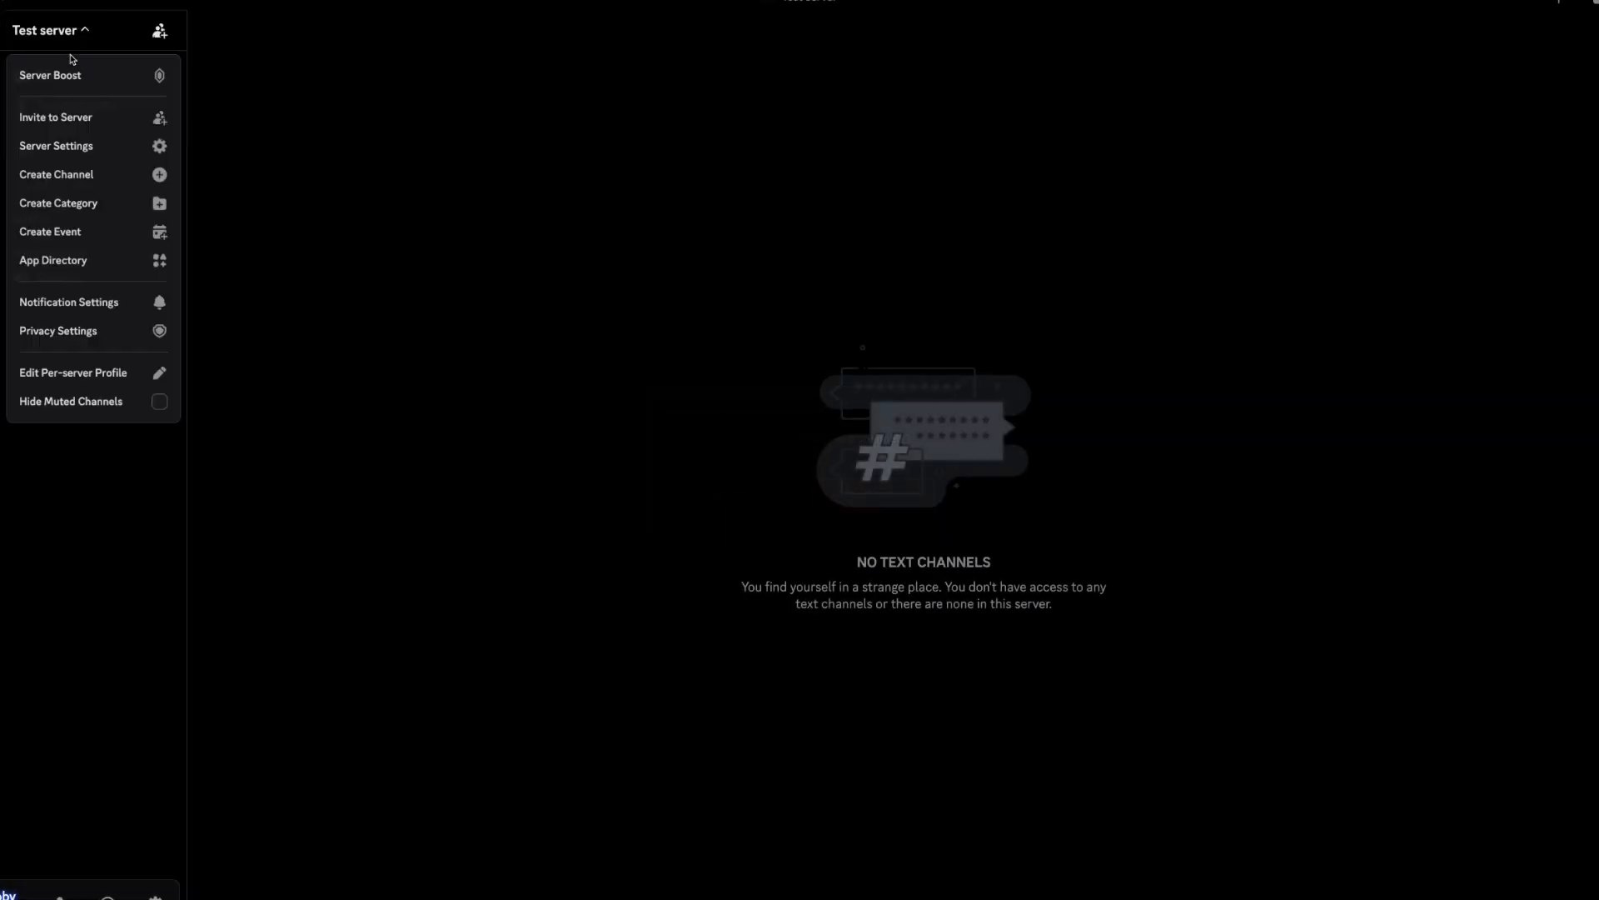
left_click(75, 183)
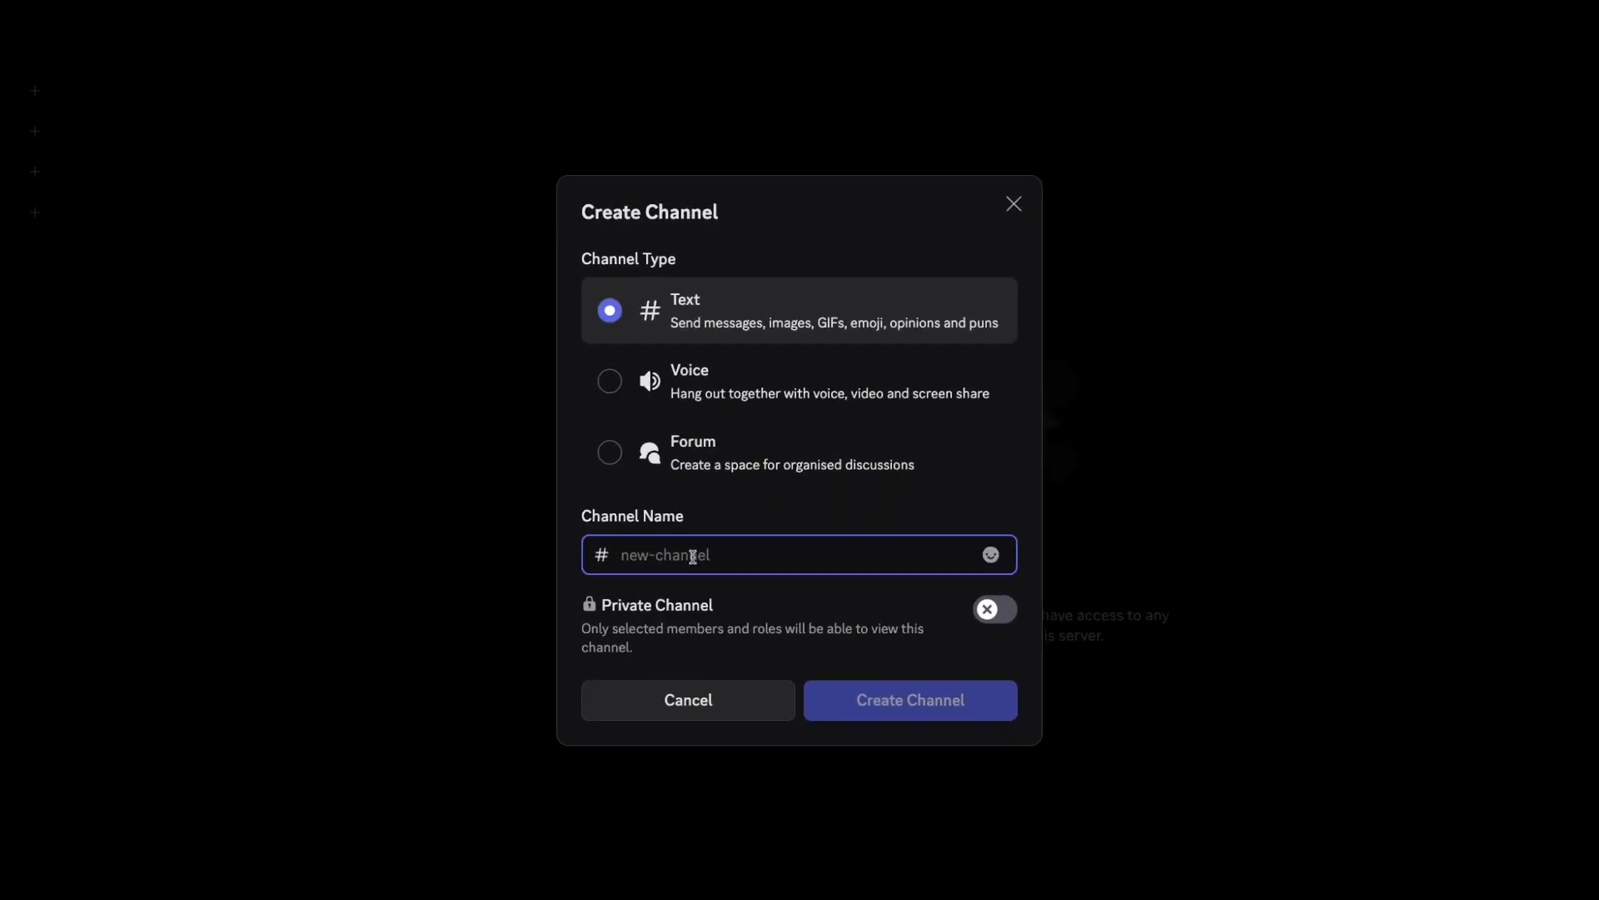
type("start")
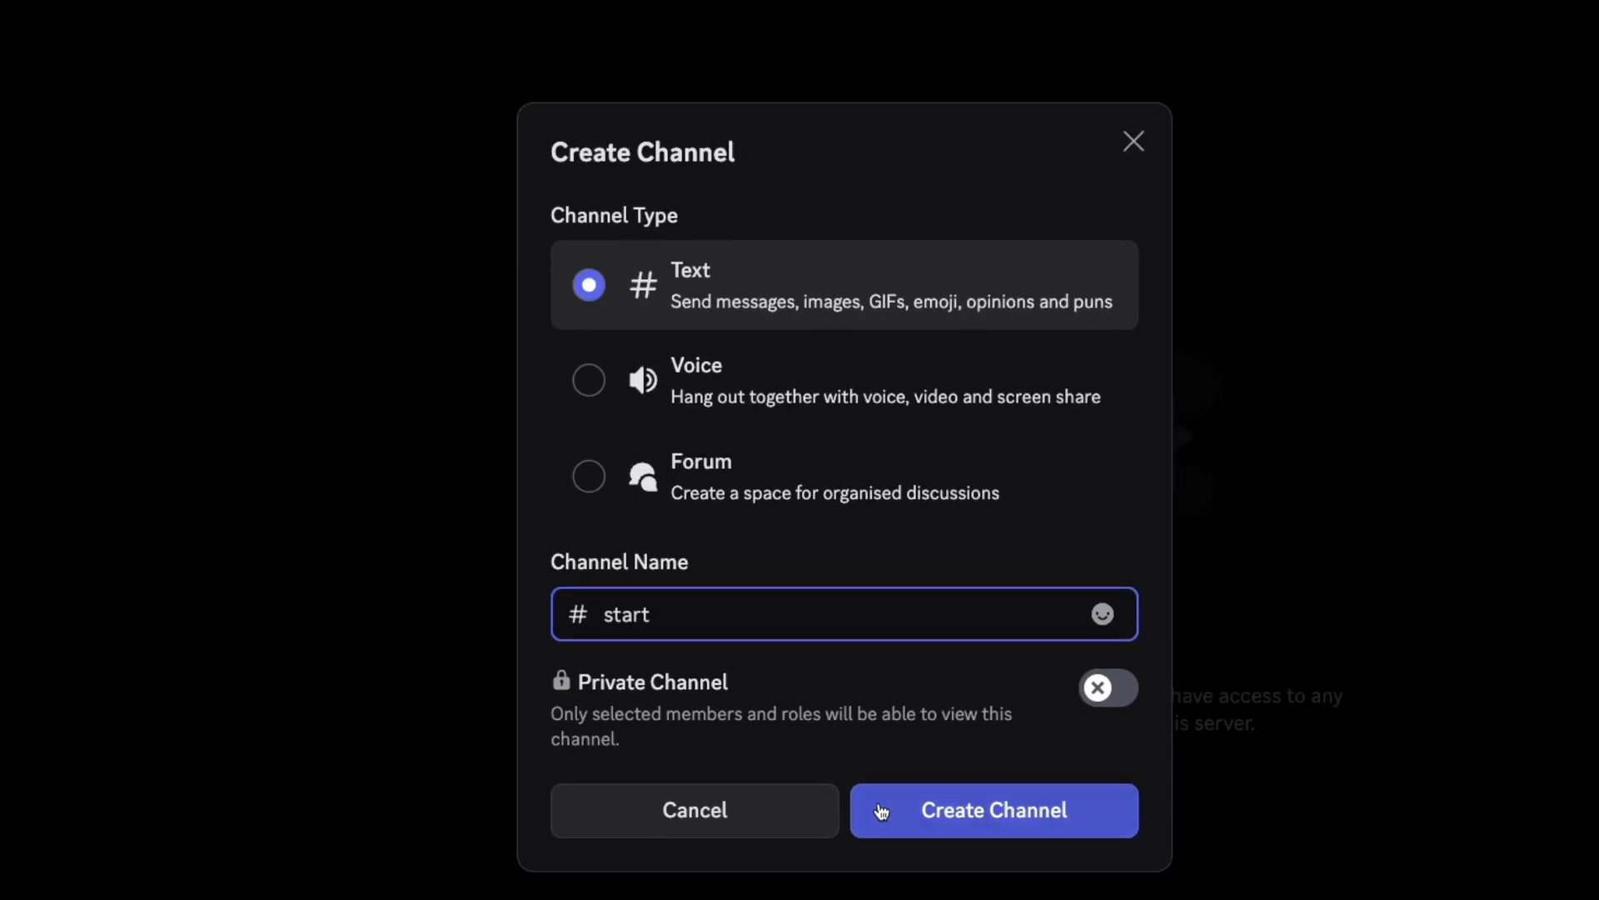
left_click(833, 797)
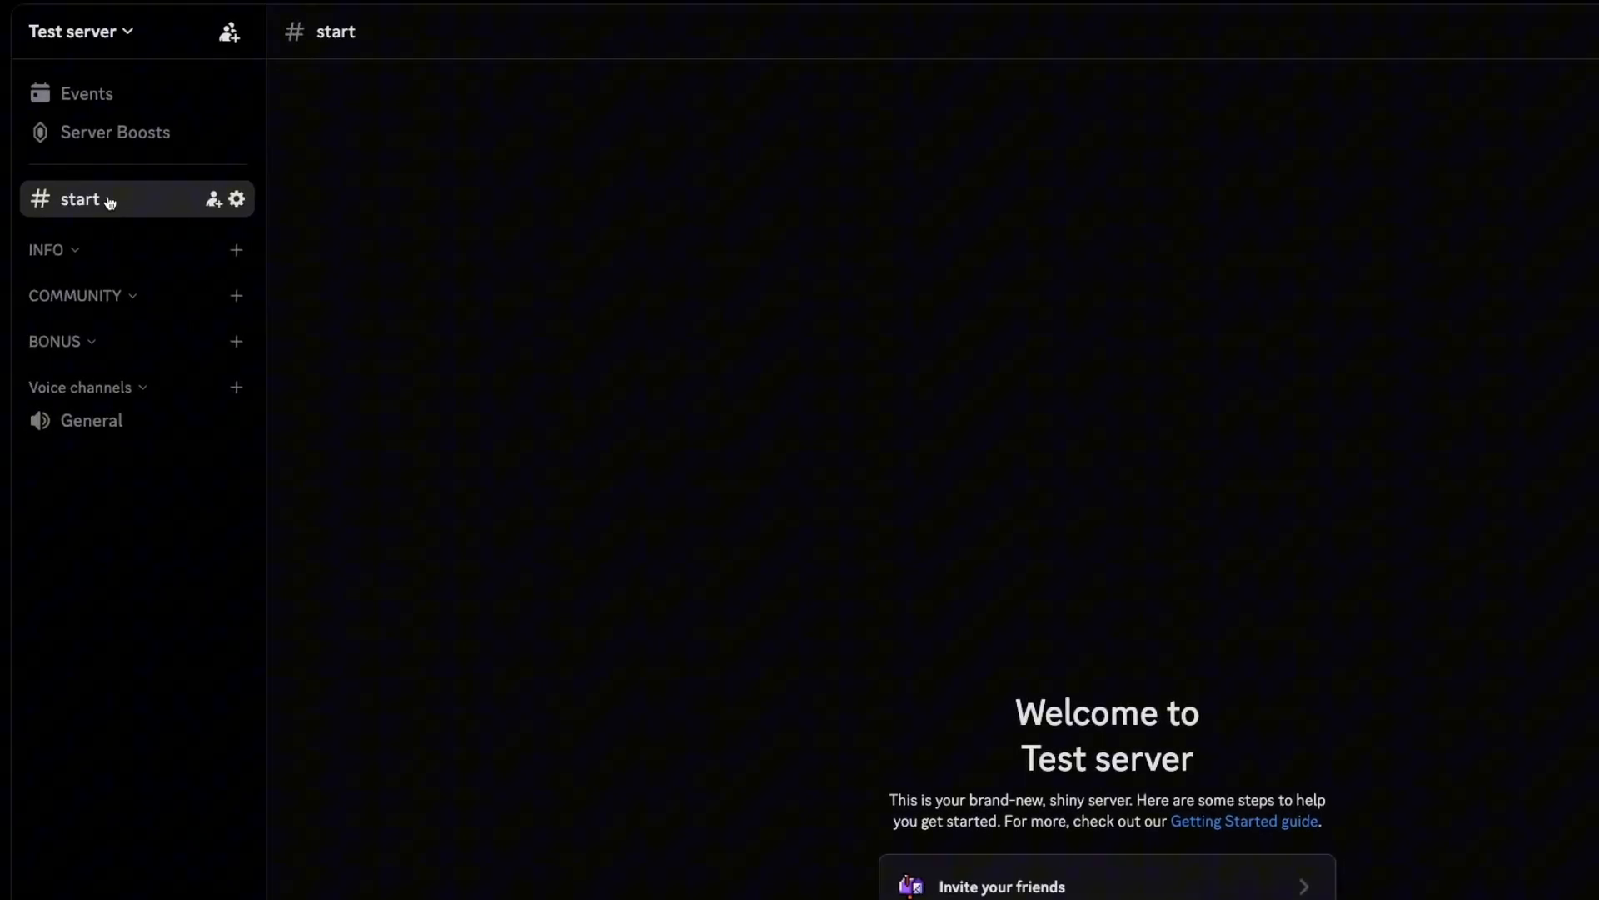
left_click_drag(109, 200, 111, 257)
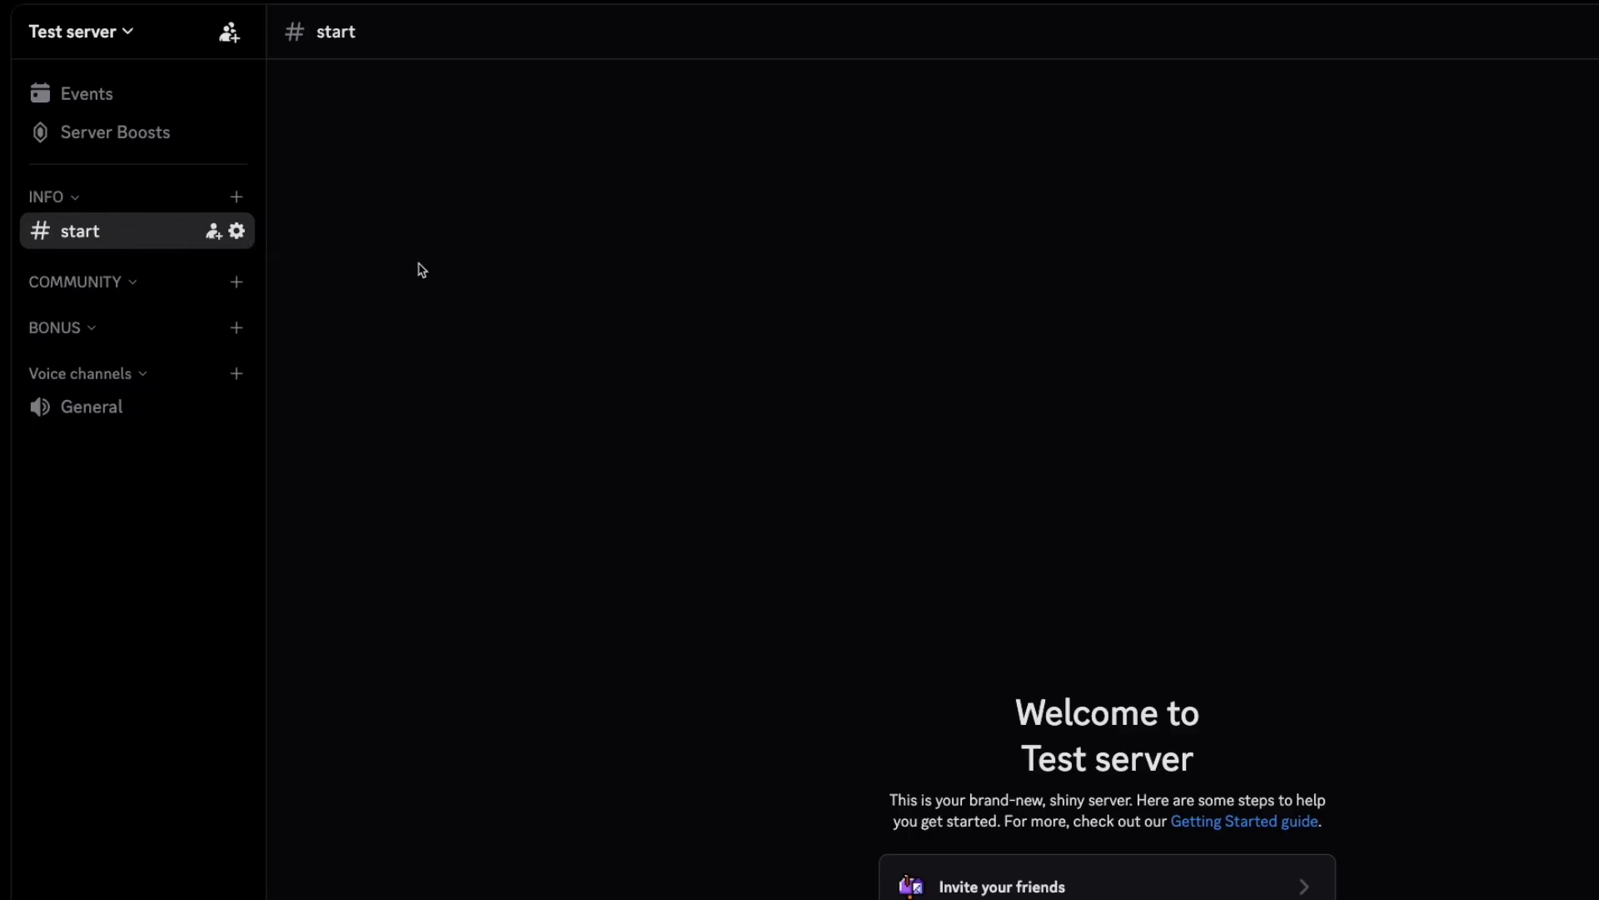
Step: Create a text channel named rules and place it below start in the INFO category
left_click(108, 37)
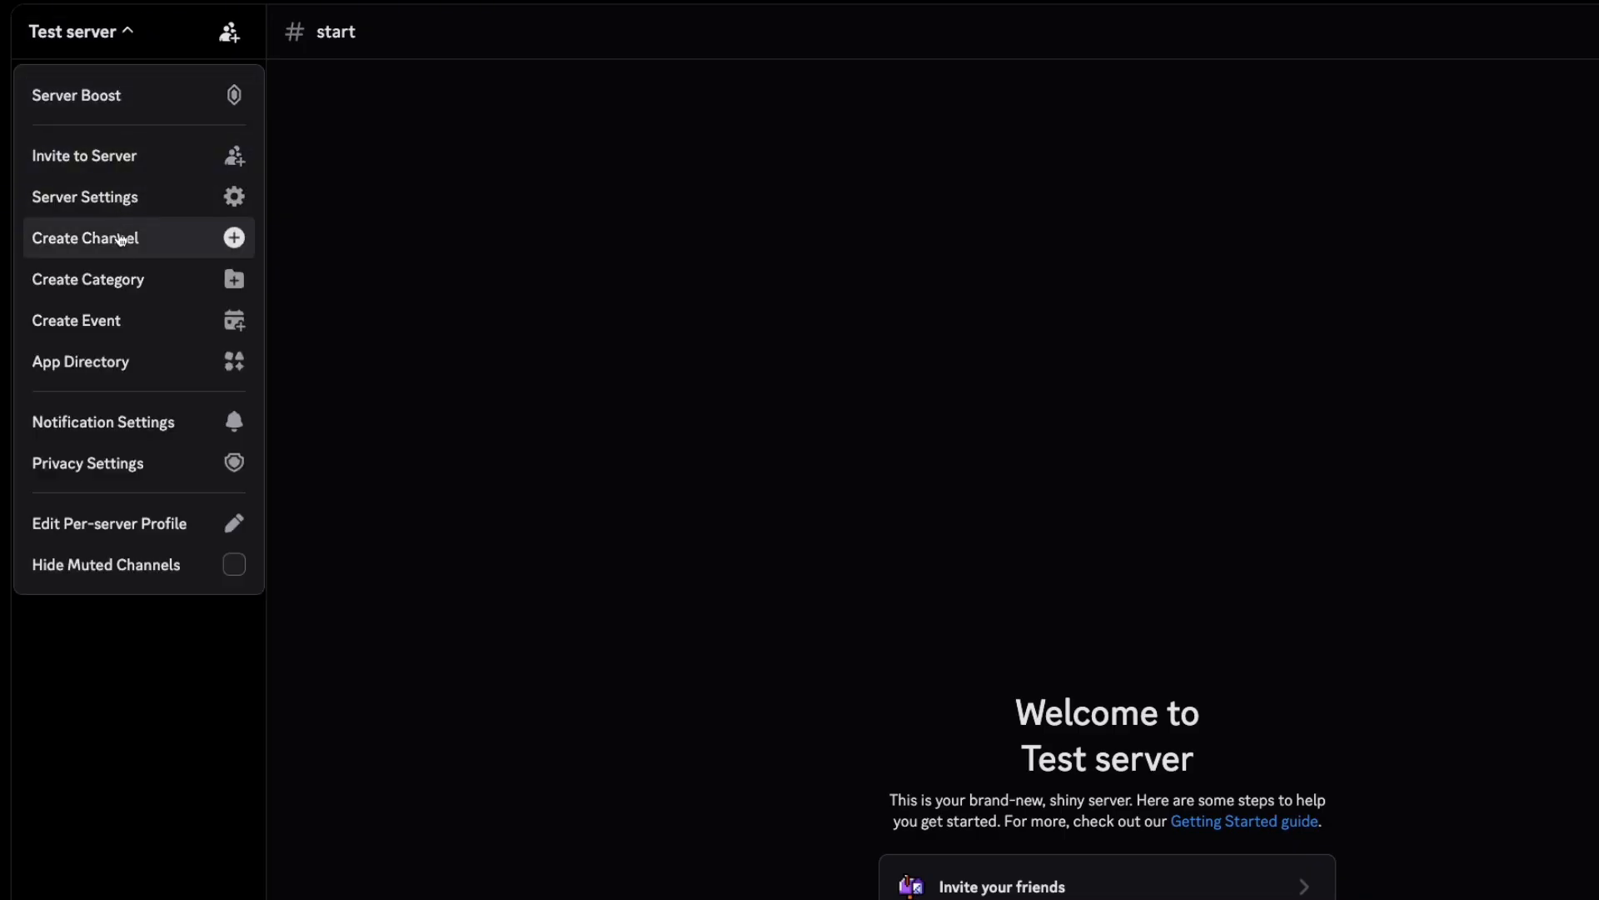
left_click(120, 236)
type("rules")
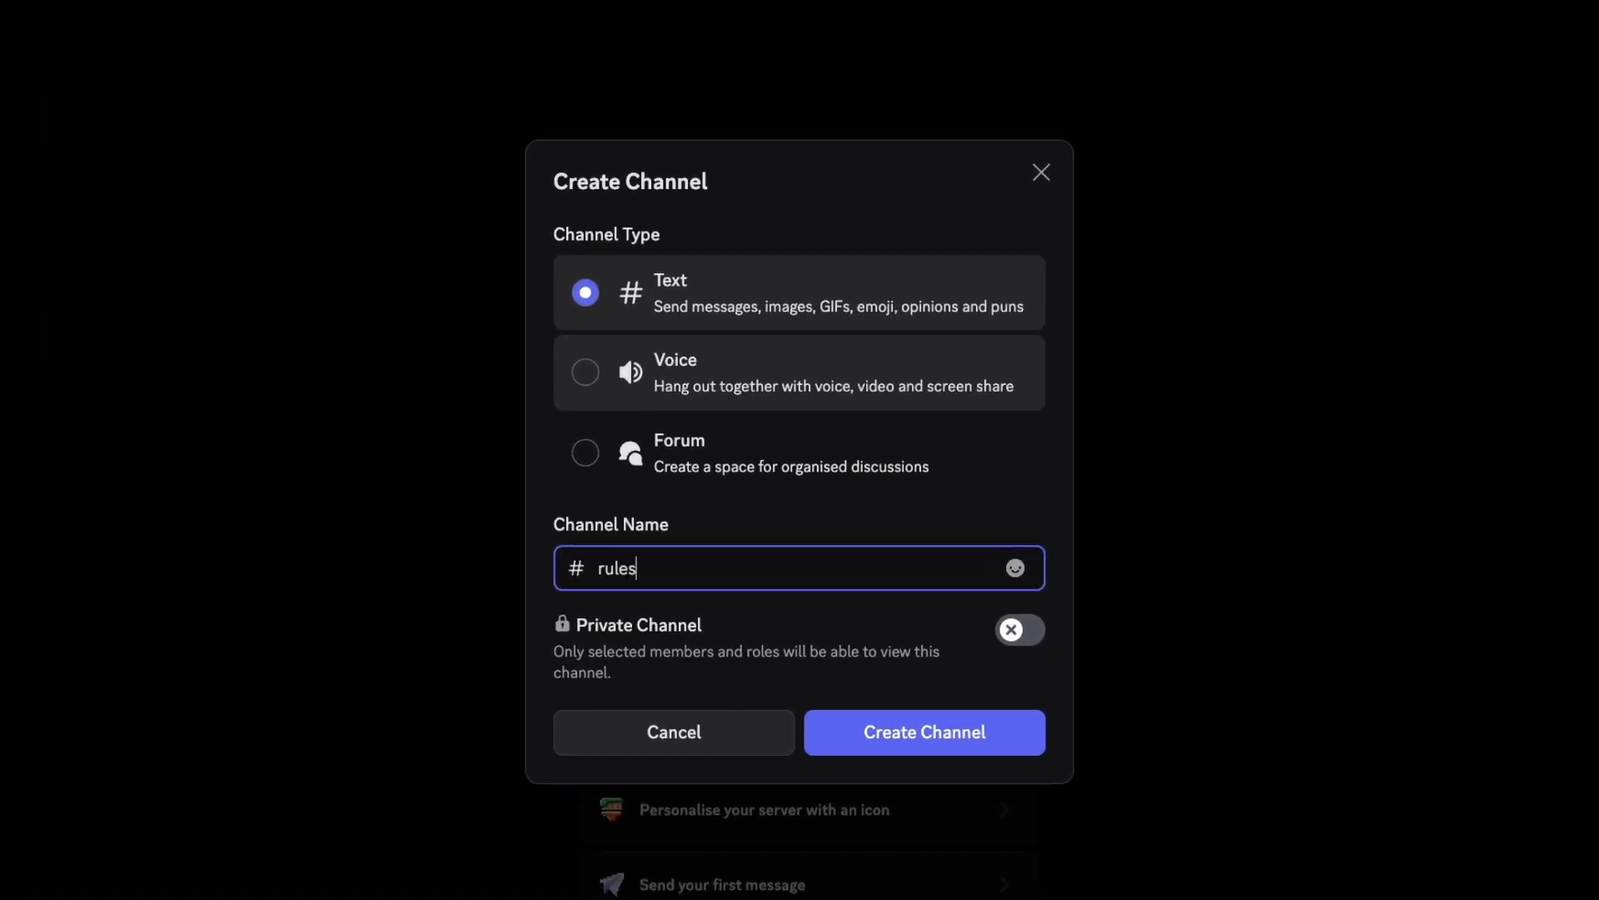
key("Return")
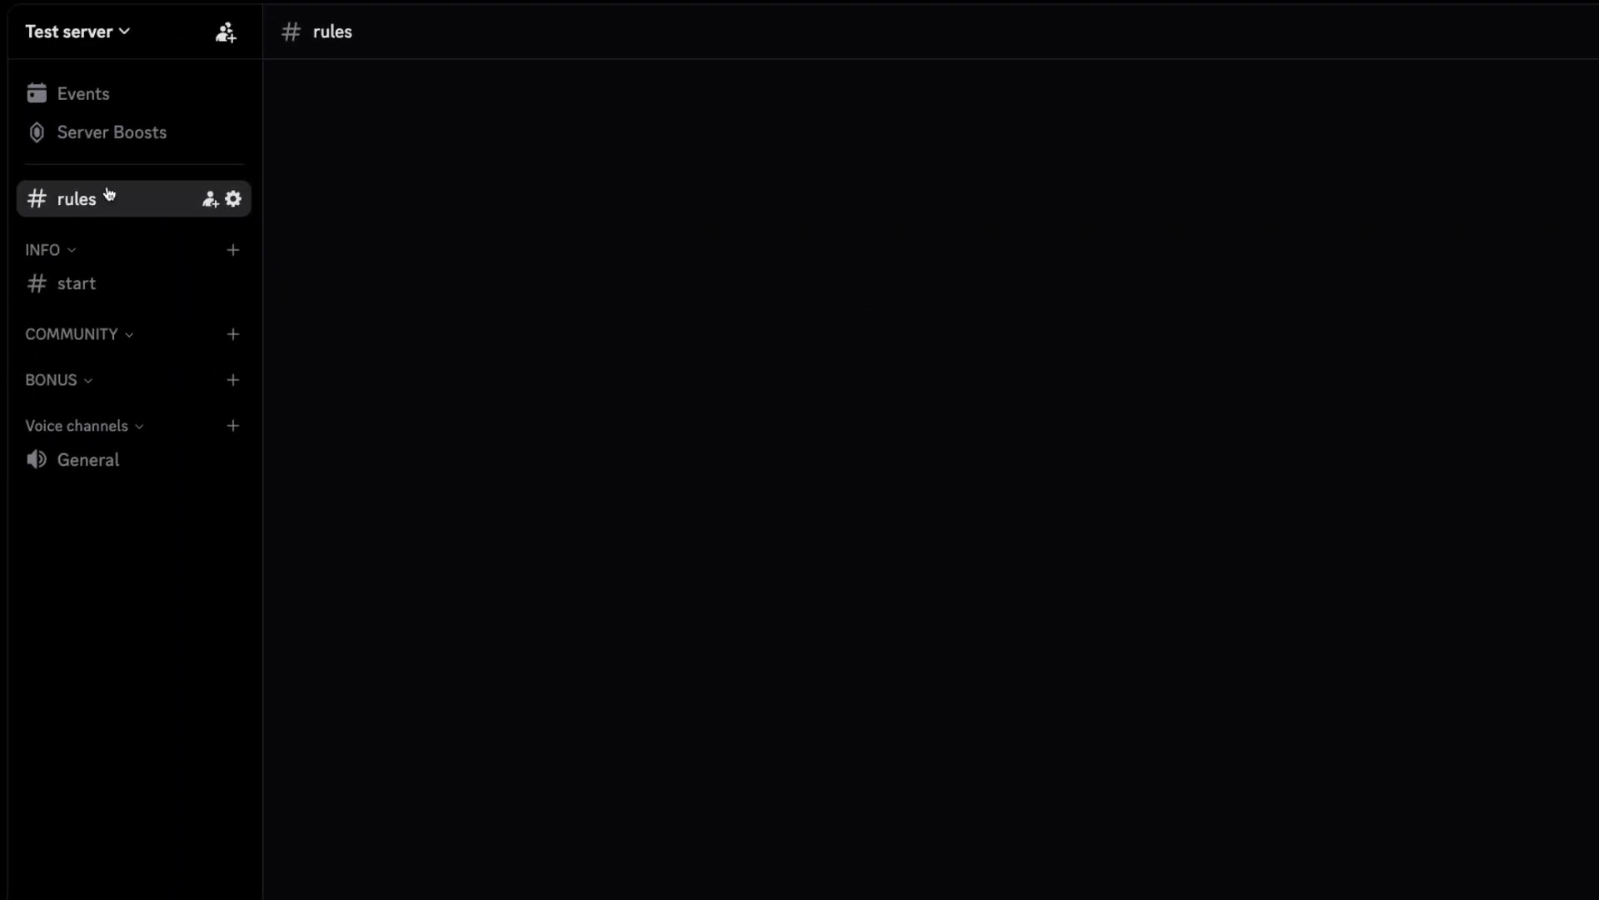
left_click_drag(108, 194, 107, 283)
Step: Create a text channel named announcements and place it below rules in the INFO category
left_click(100, 32)
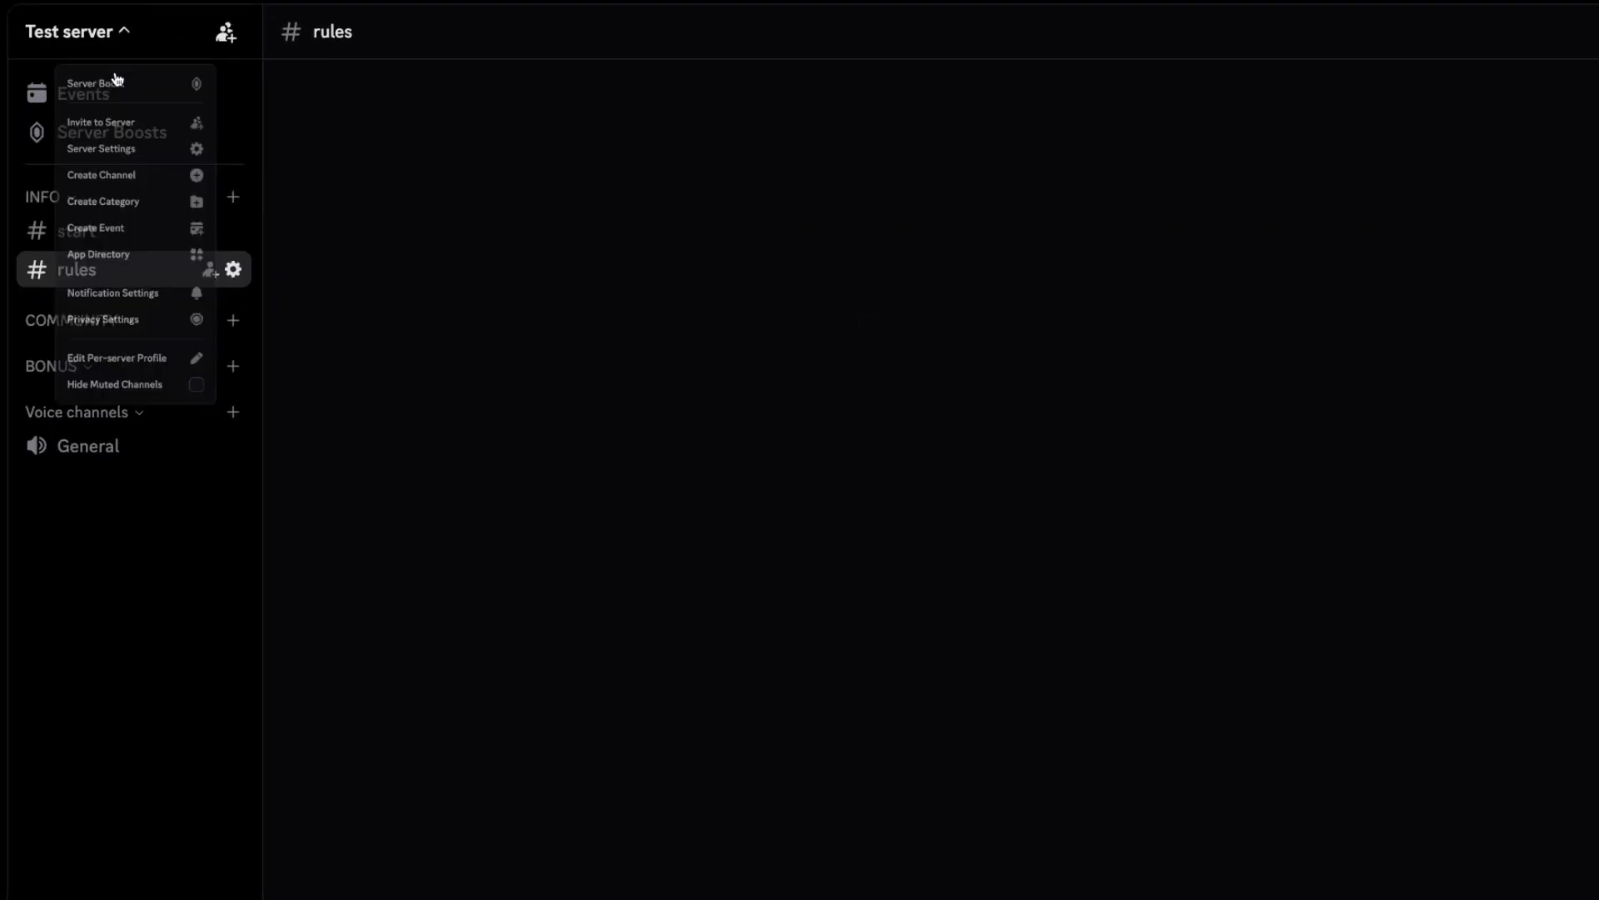
left_click(128, 239)
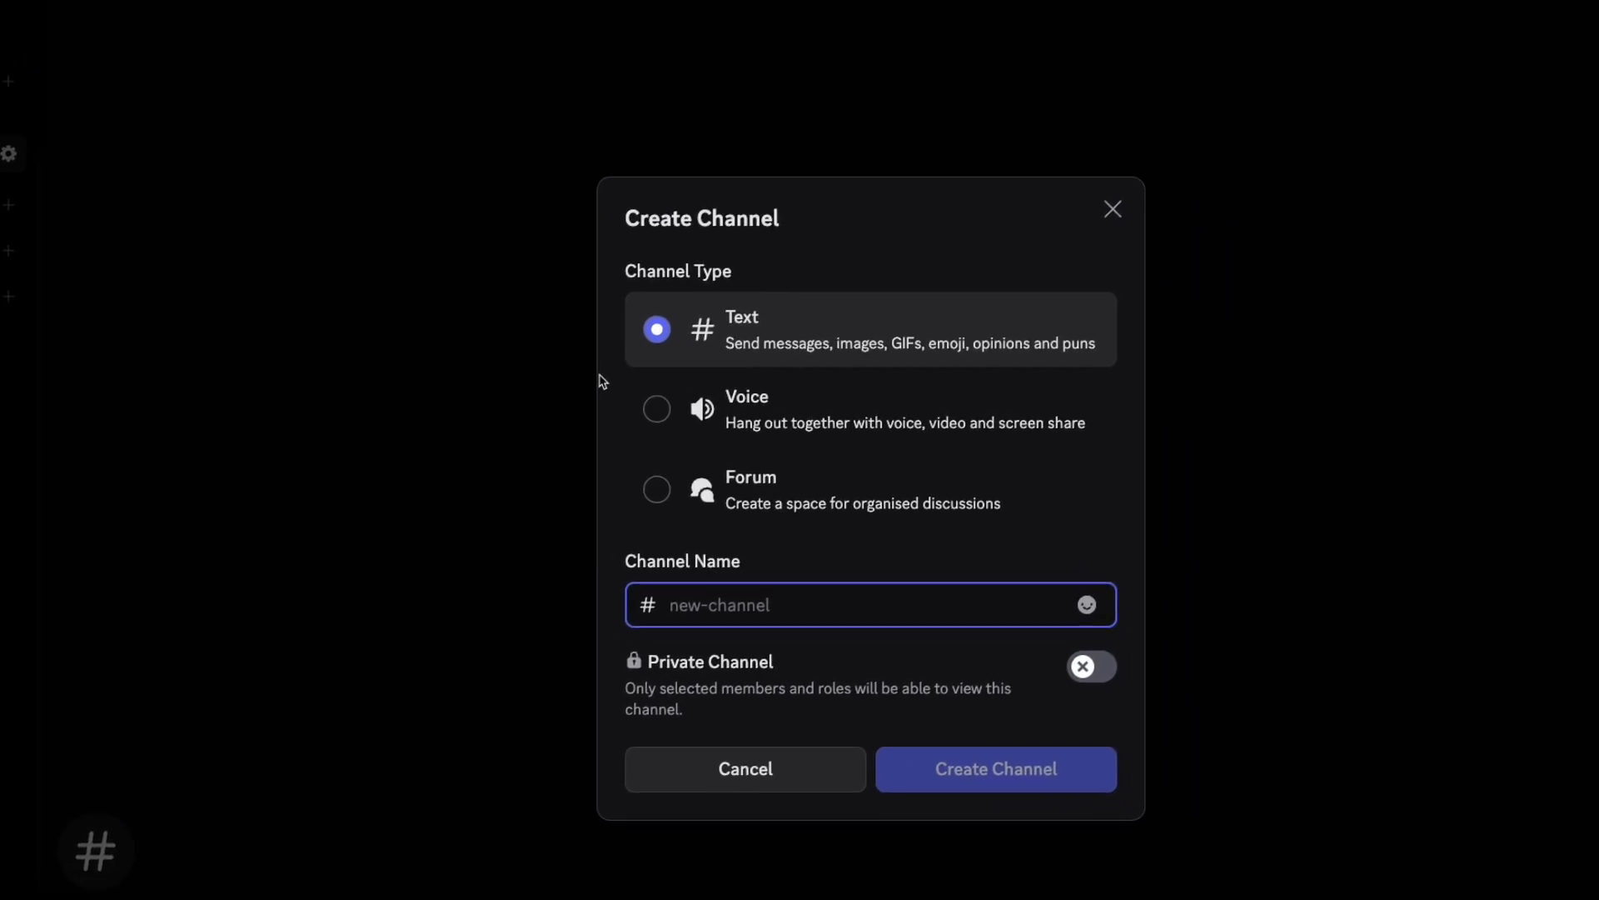
type("announcements")
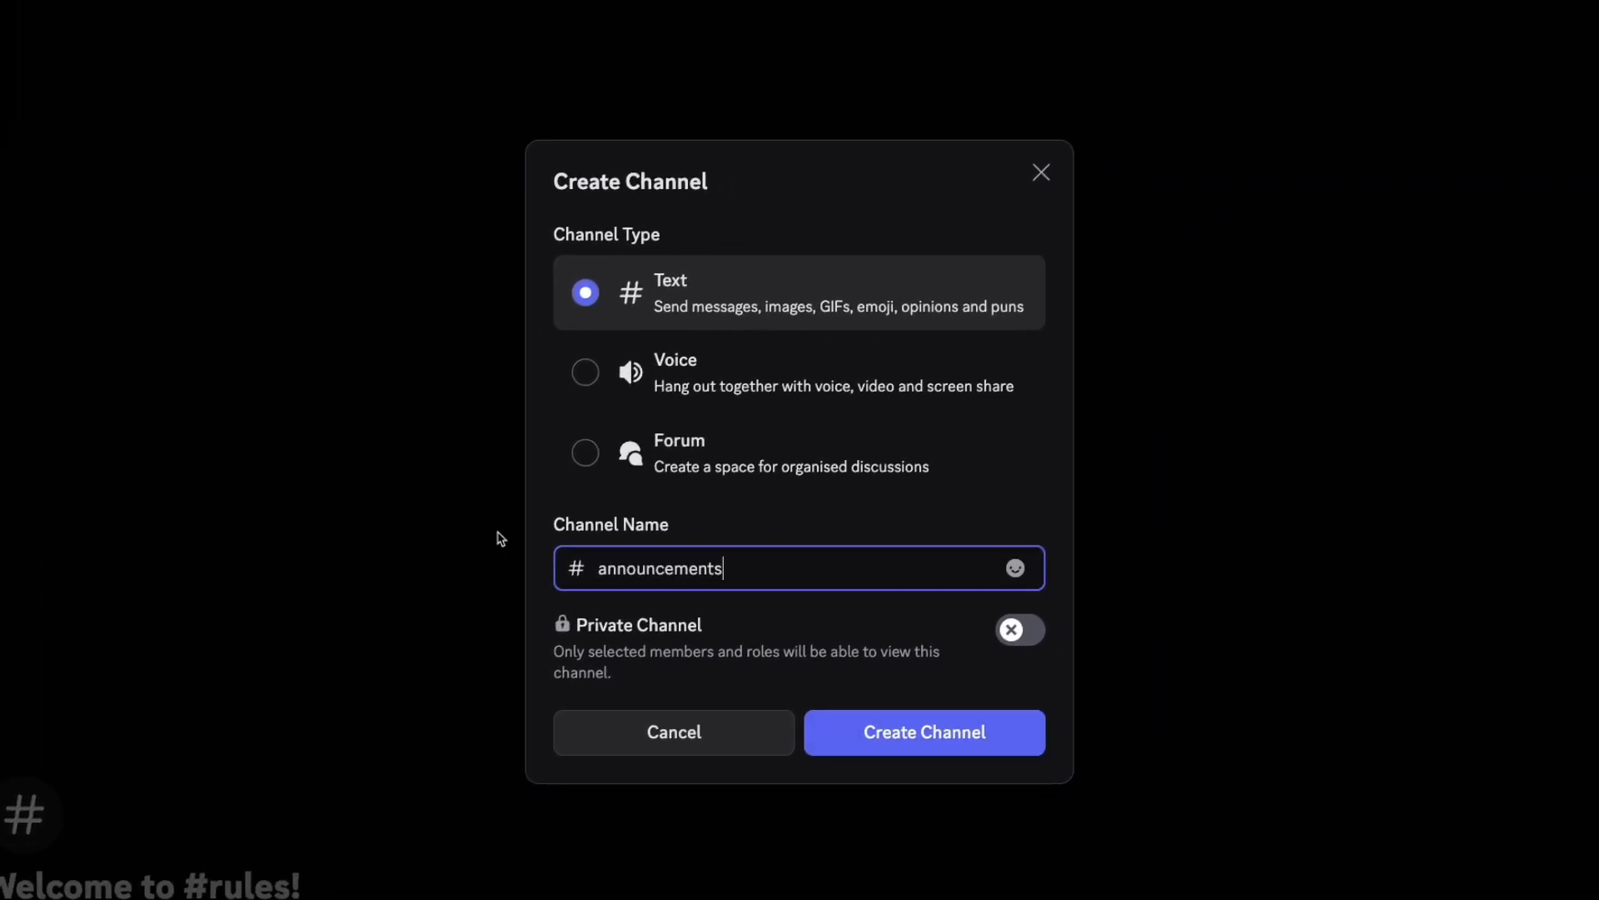
left_click(867, 736)
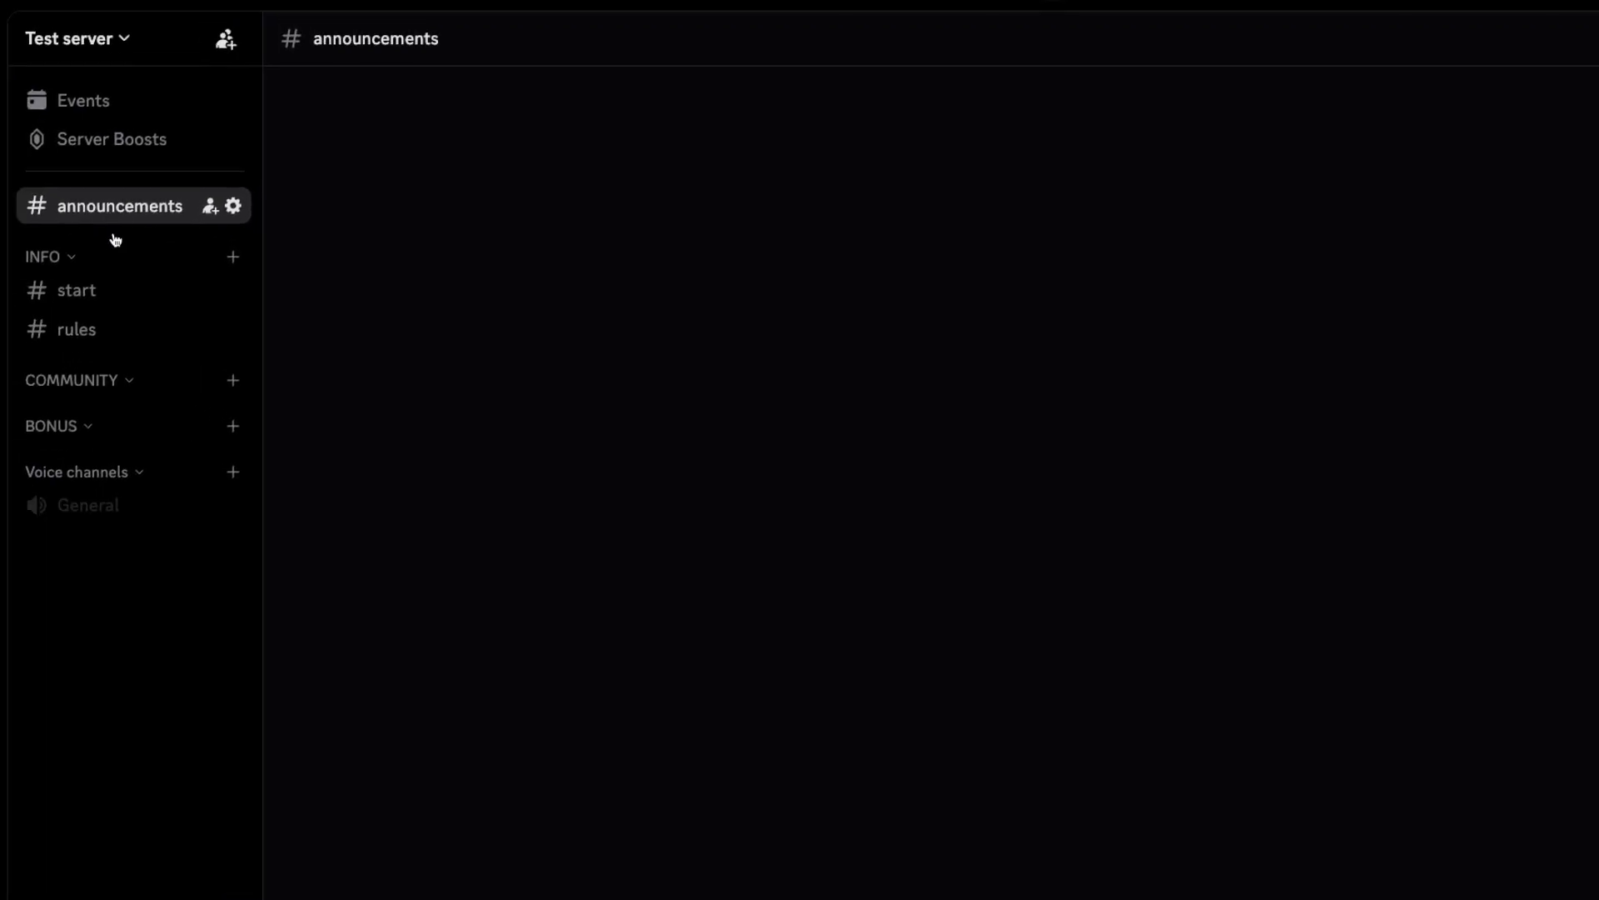
left_click_drag(116, 240, 120, 328)
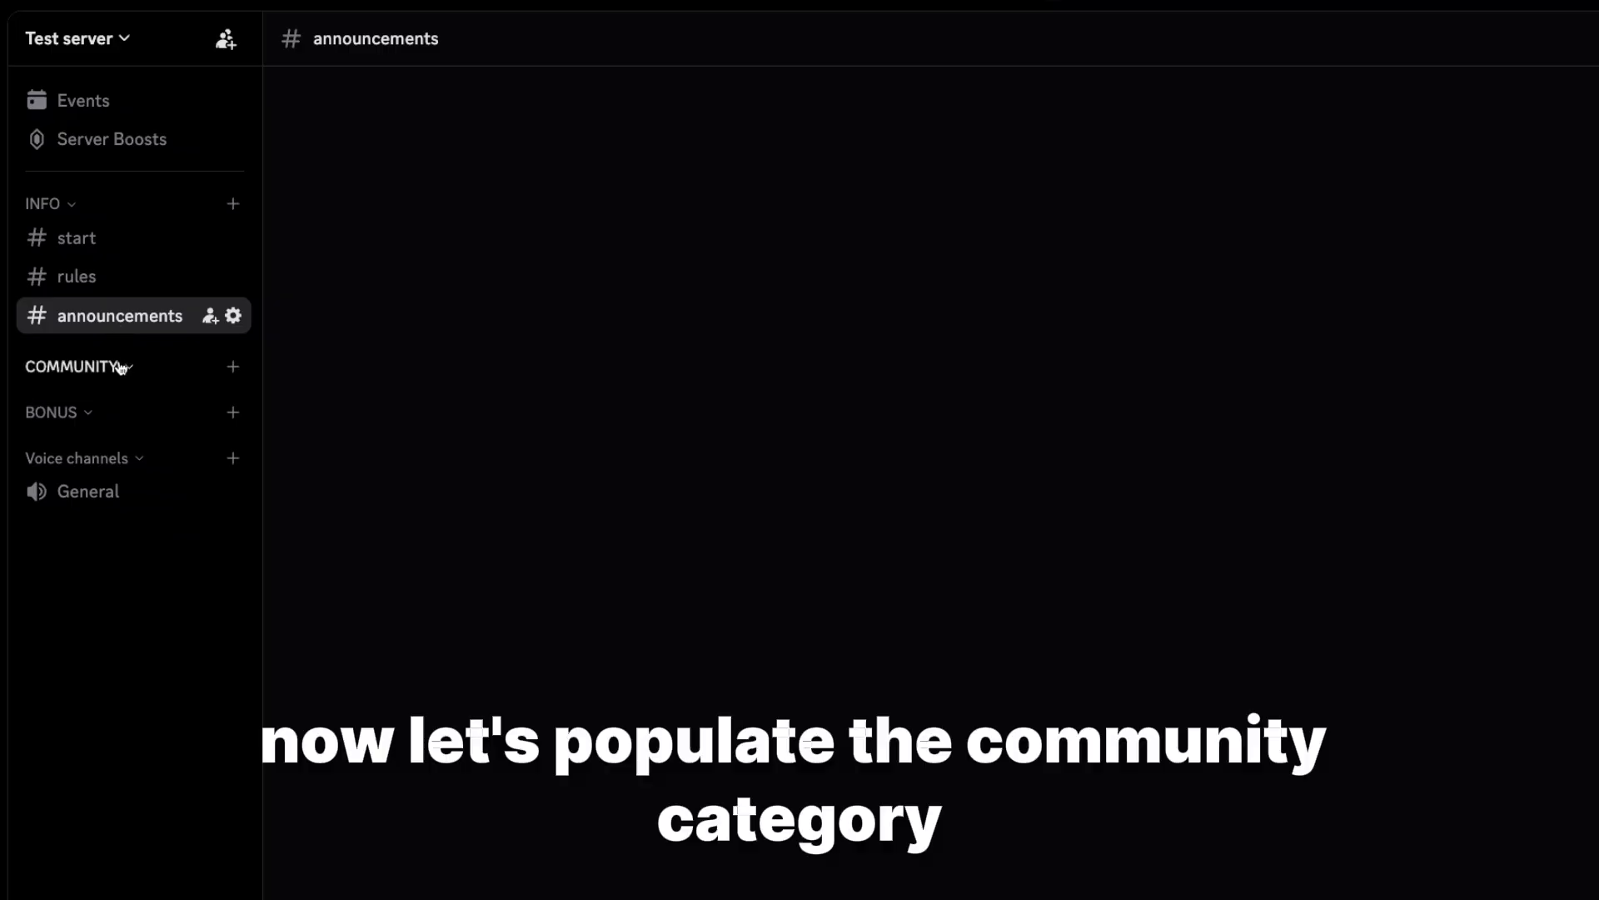
Step: Create a text channel named chat directly in the COMMUNITY category
left_click(232, 370)
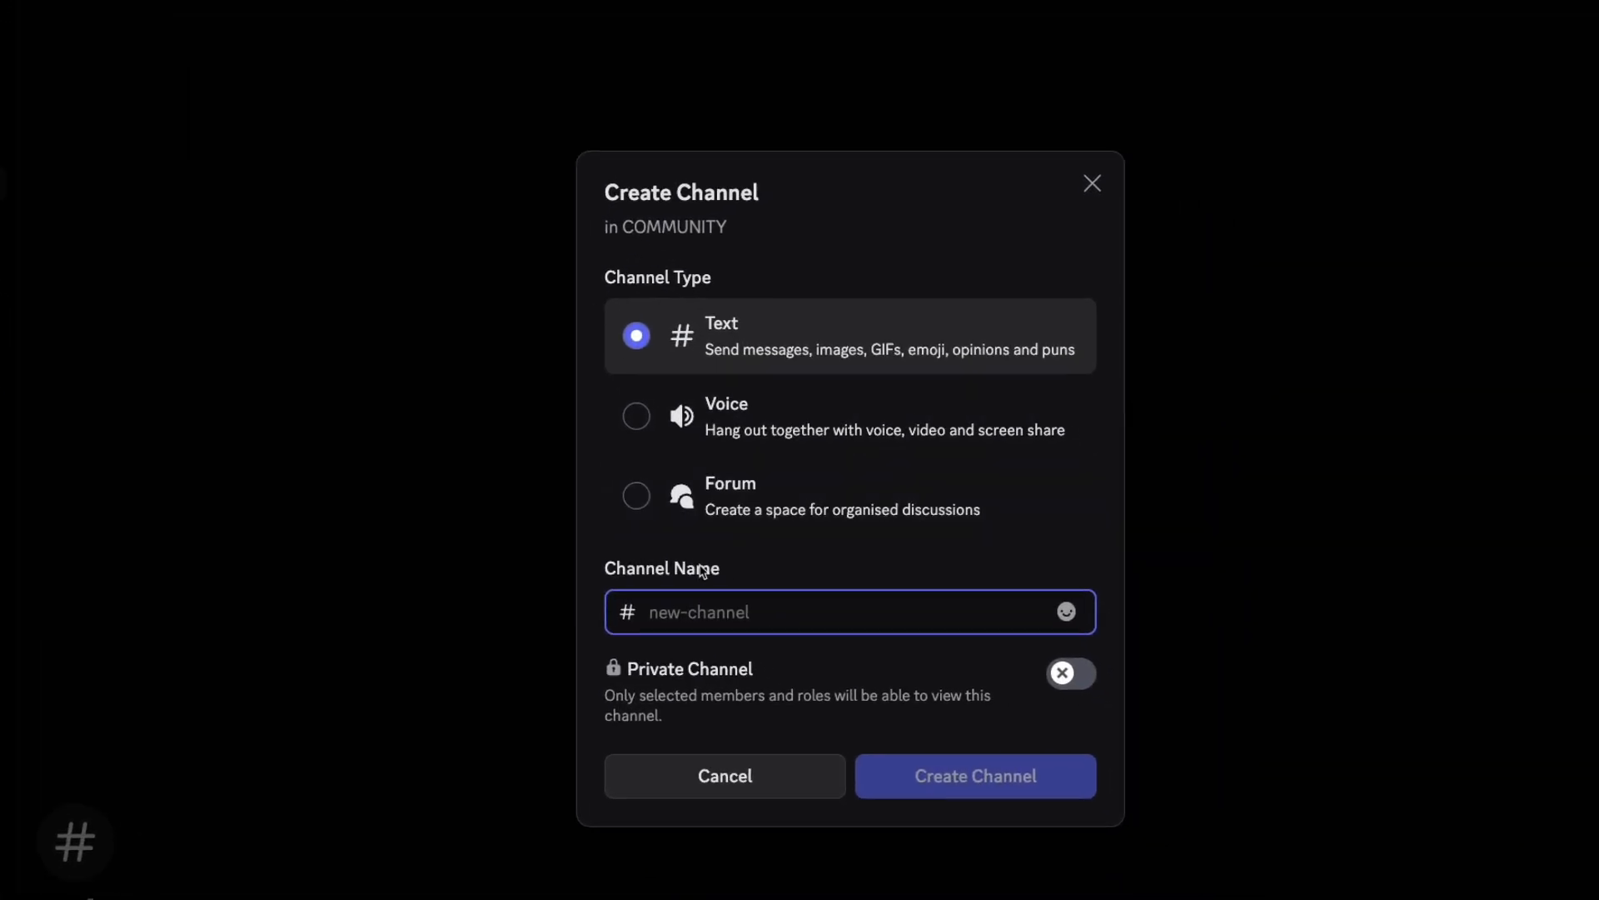
type("cxh")
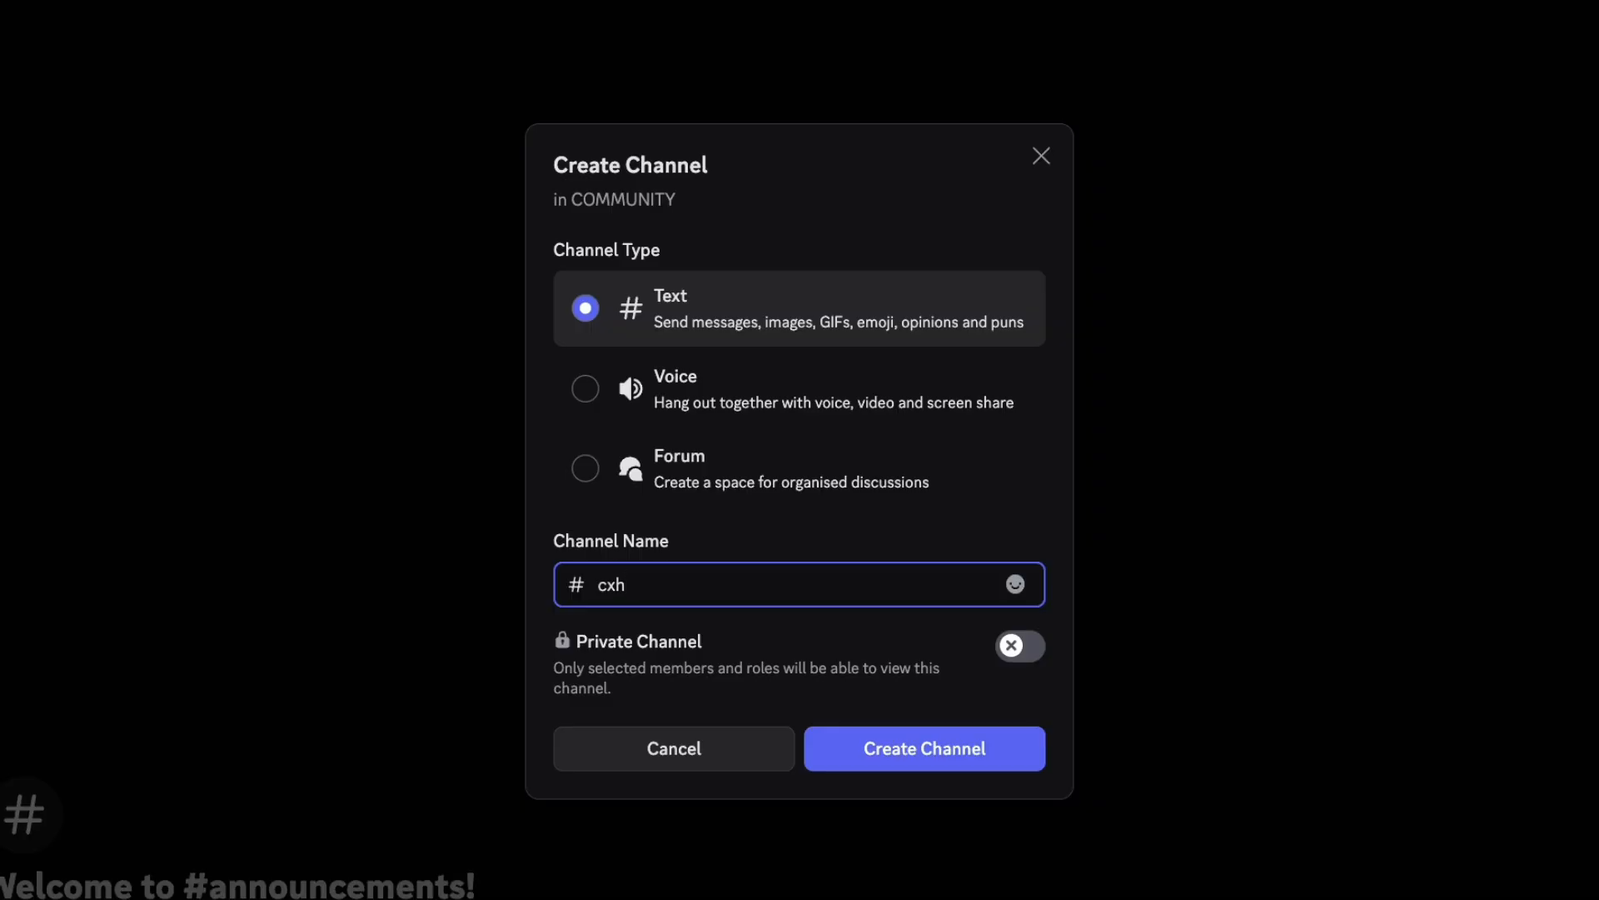
left_click(846, 748)
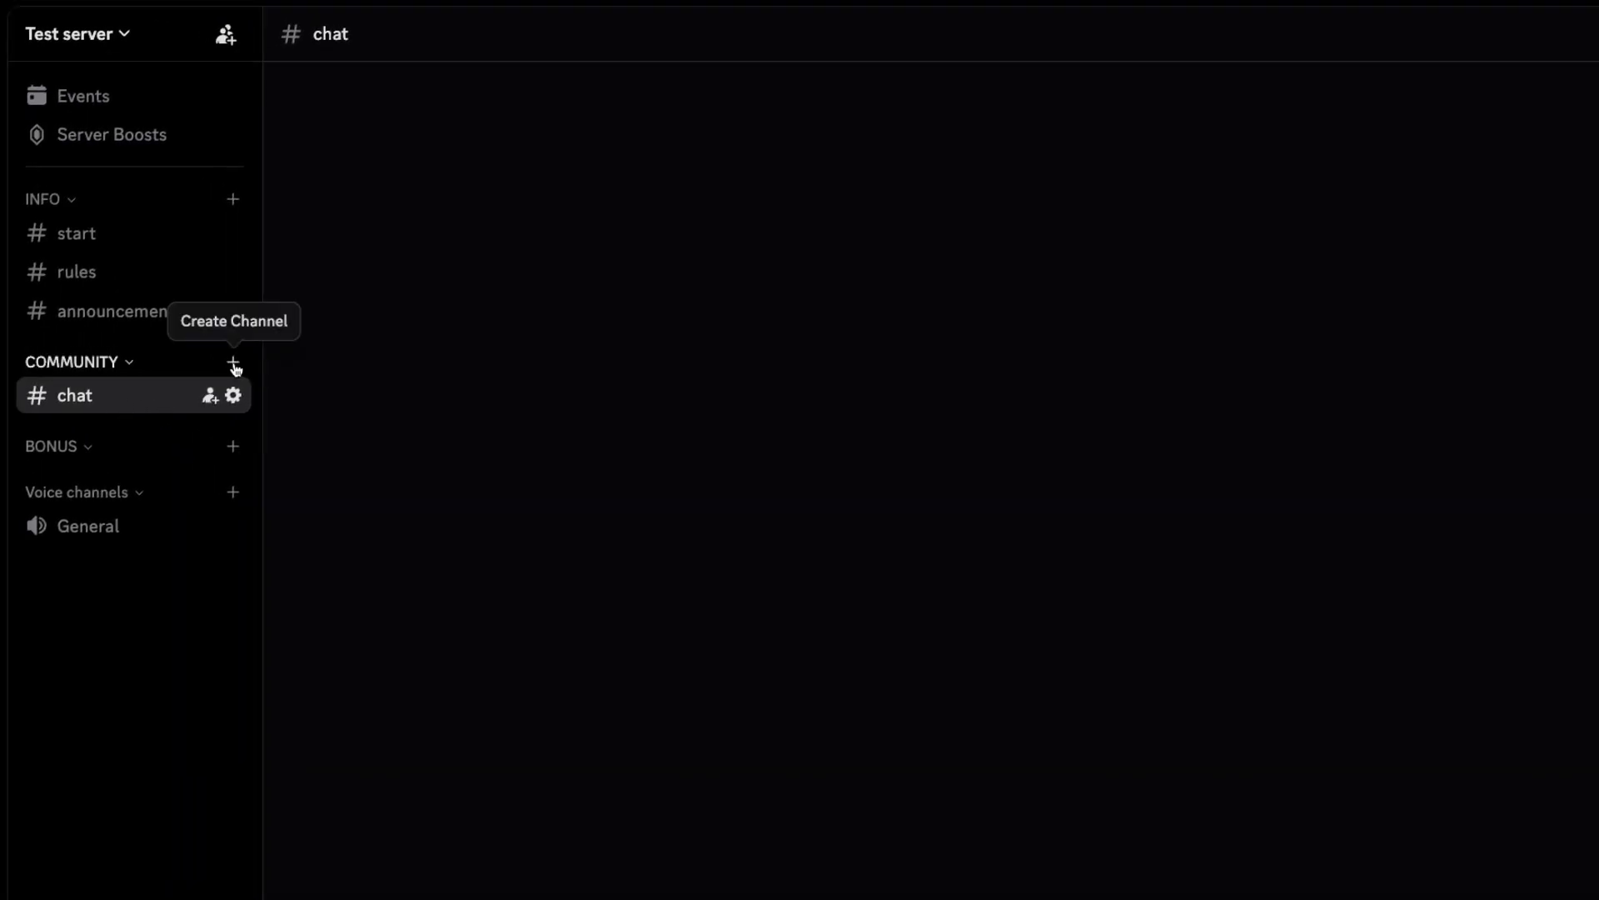
Step: Add a text channel named introductions to the COMMUNITY category
left_click(233, 364)
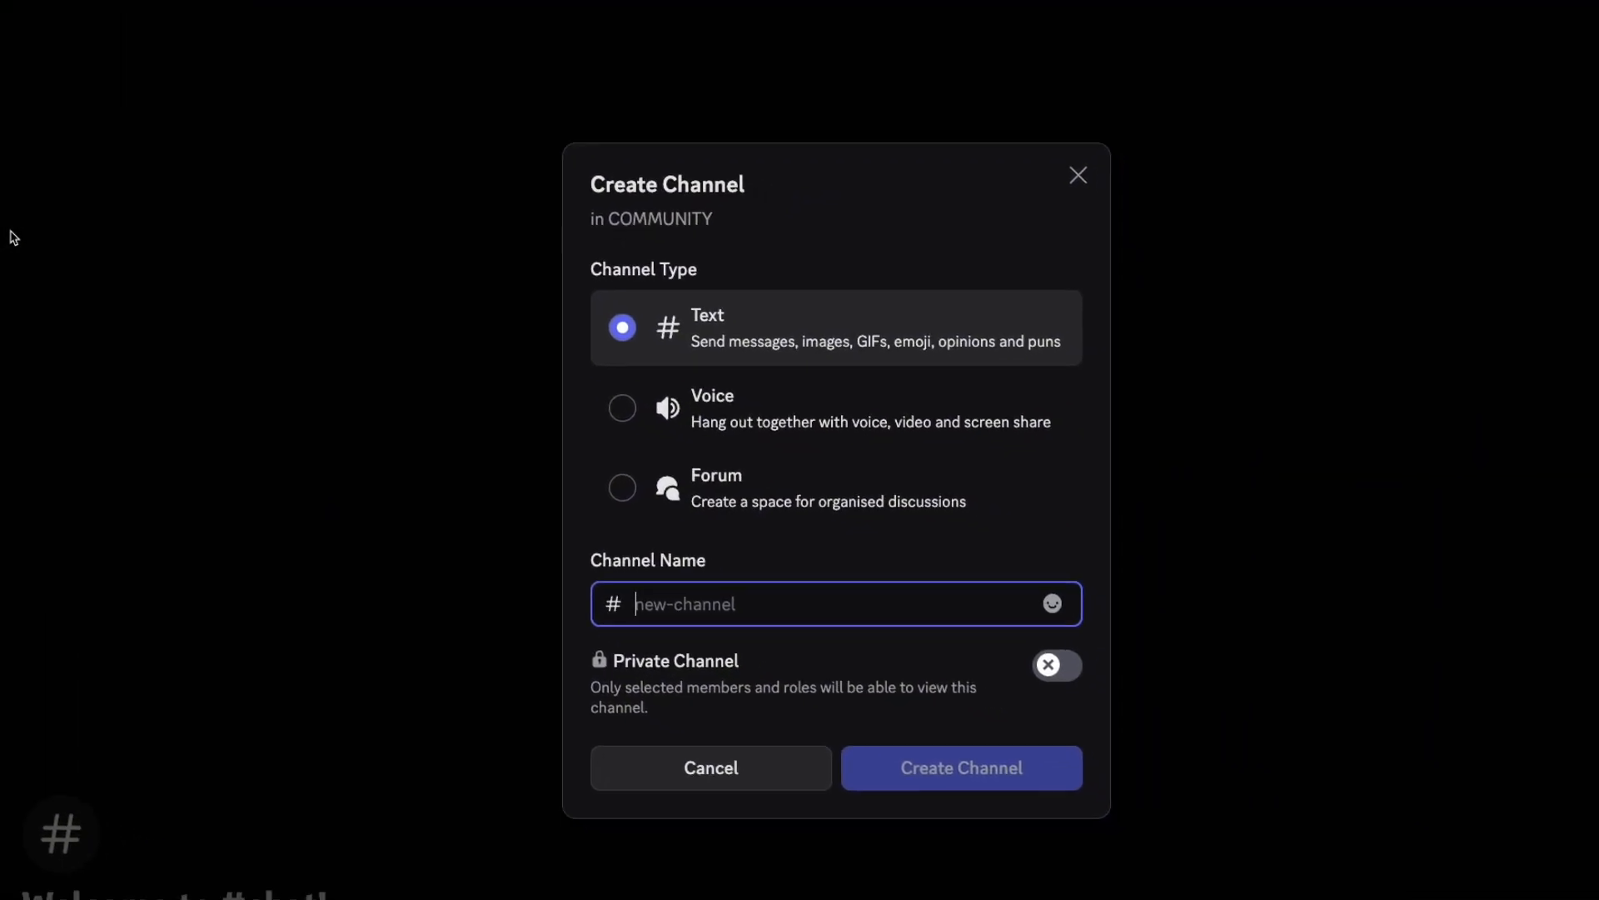
type("introductions")
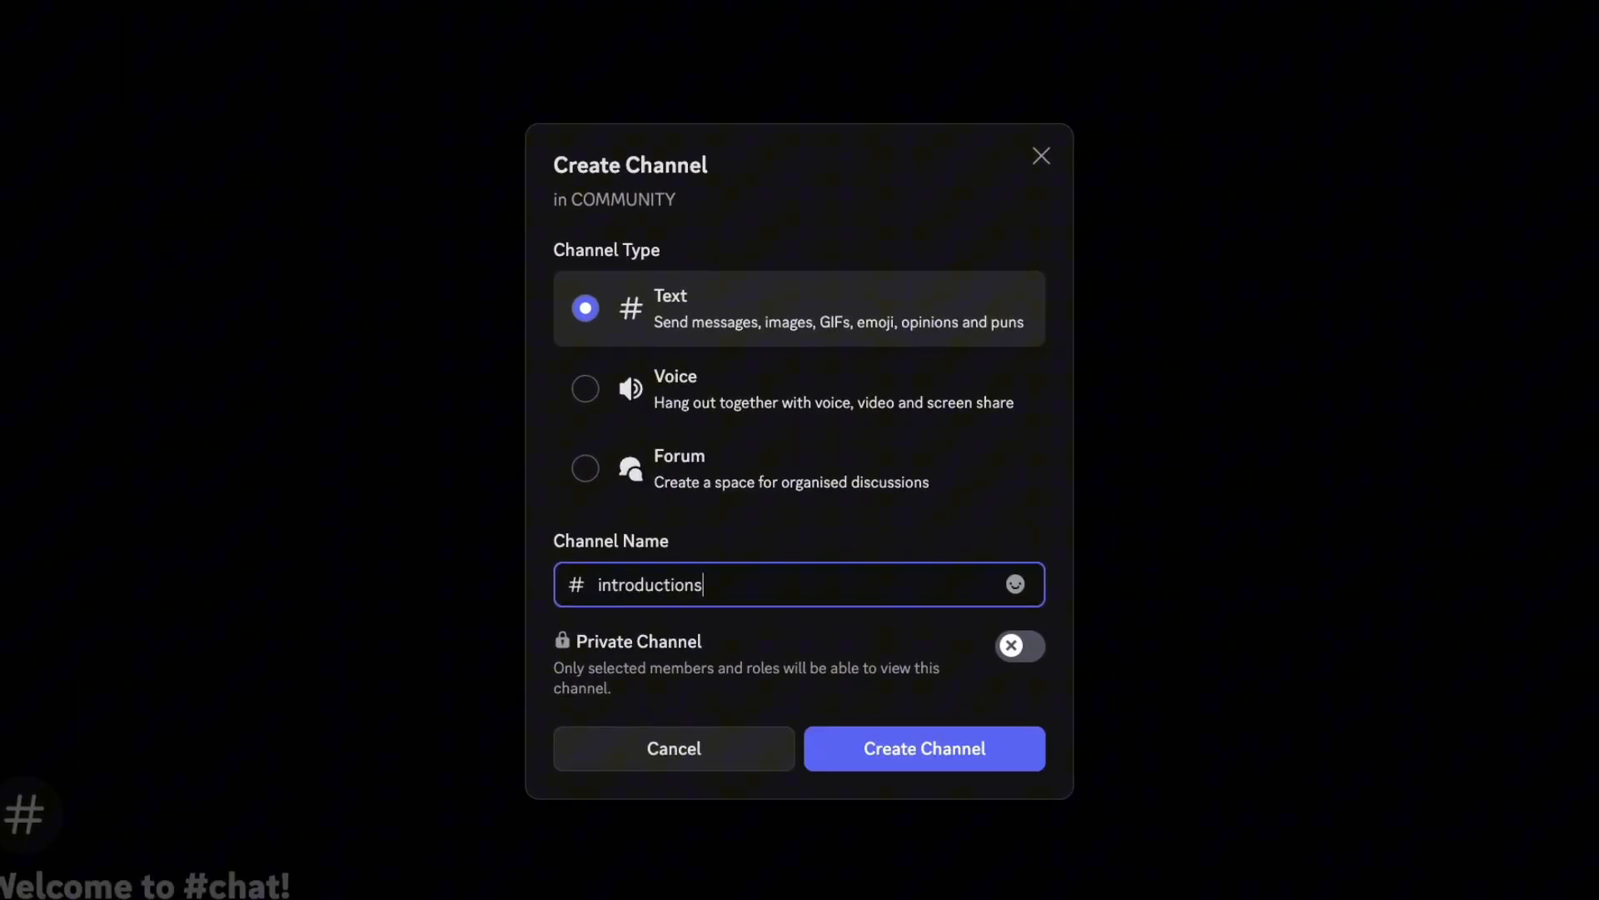
key("Return")
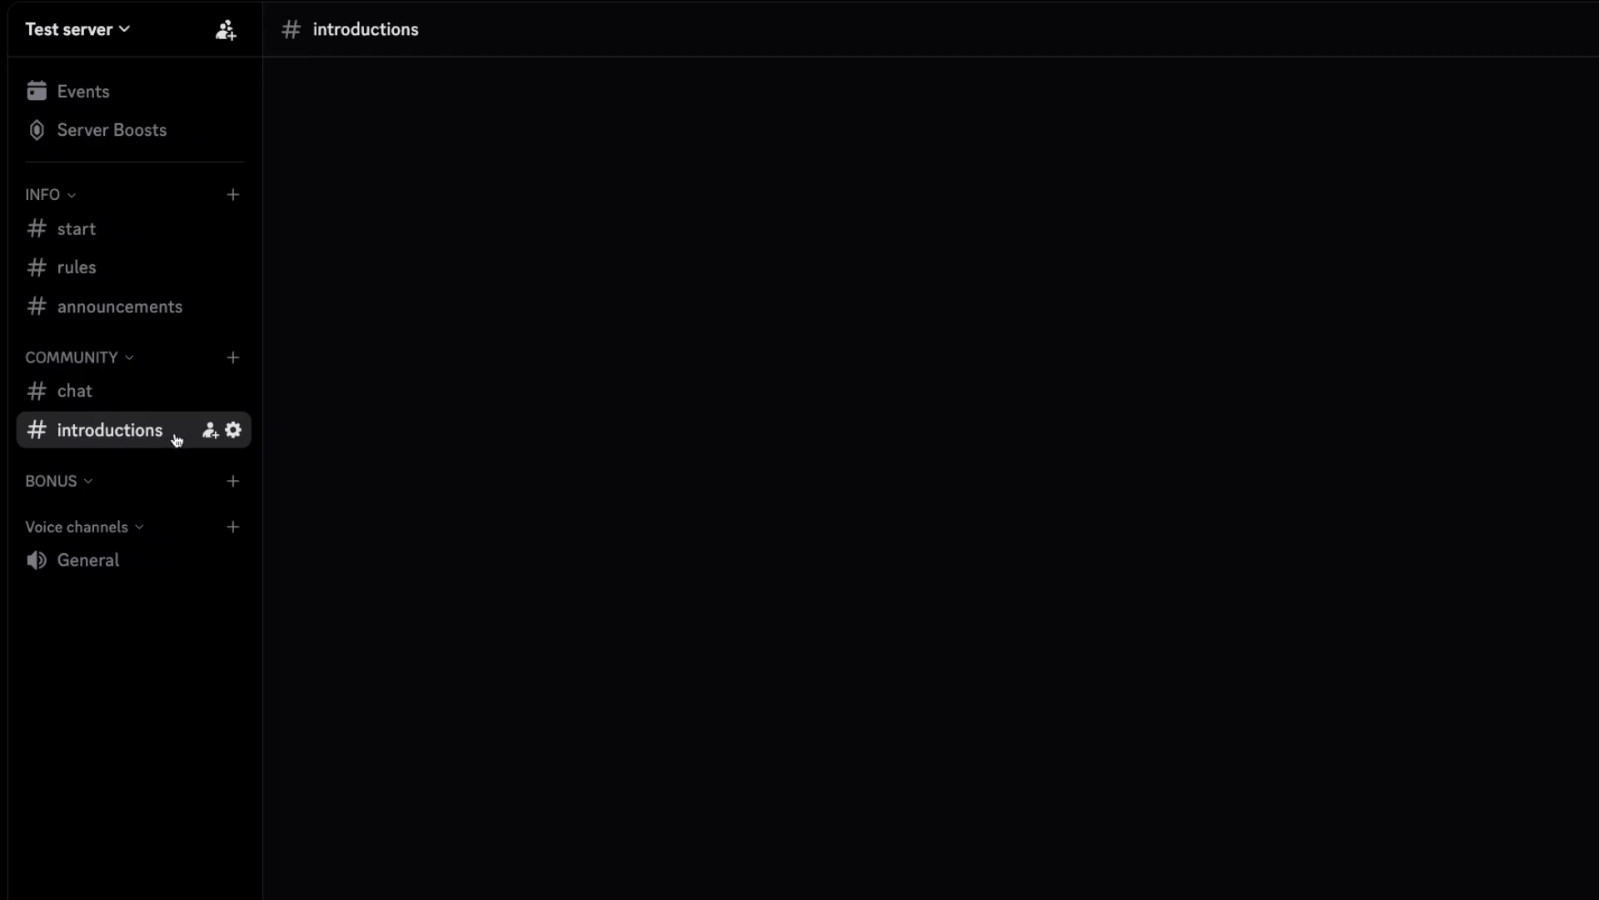
Step: Add two text channels named commands and support to the COMMUNITY category
left_click(234, 358)
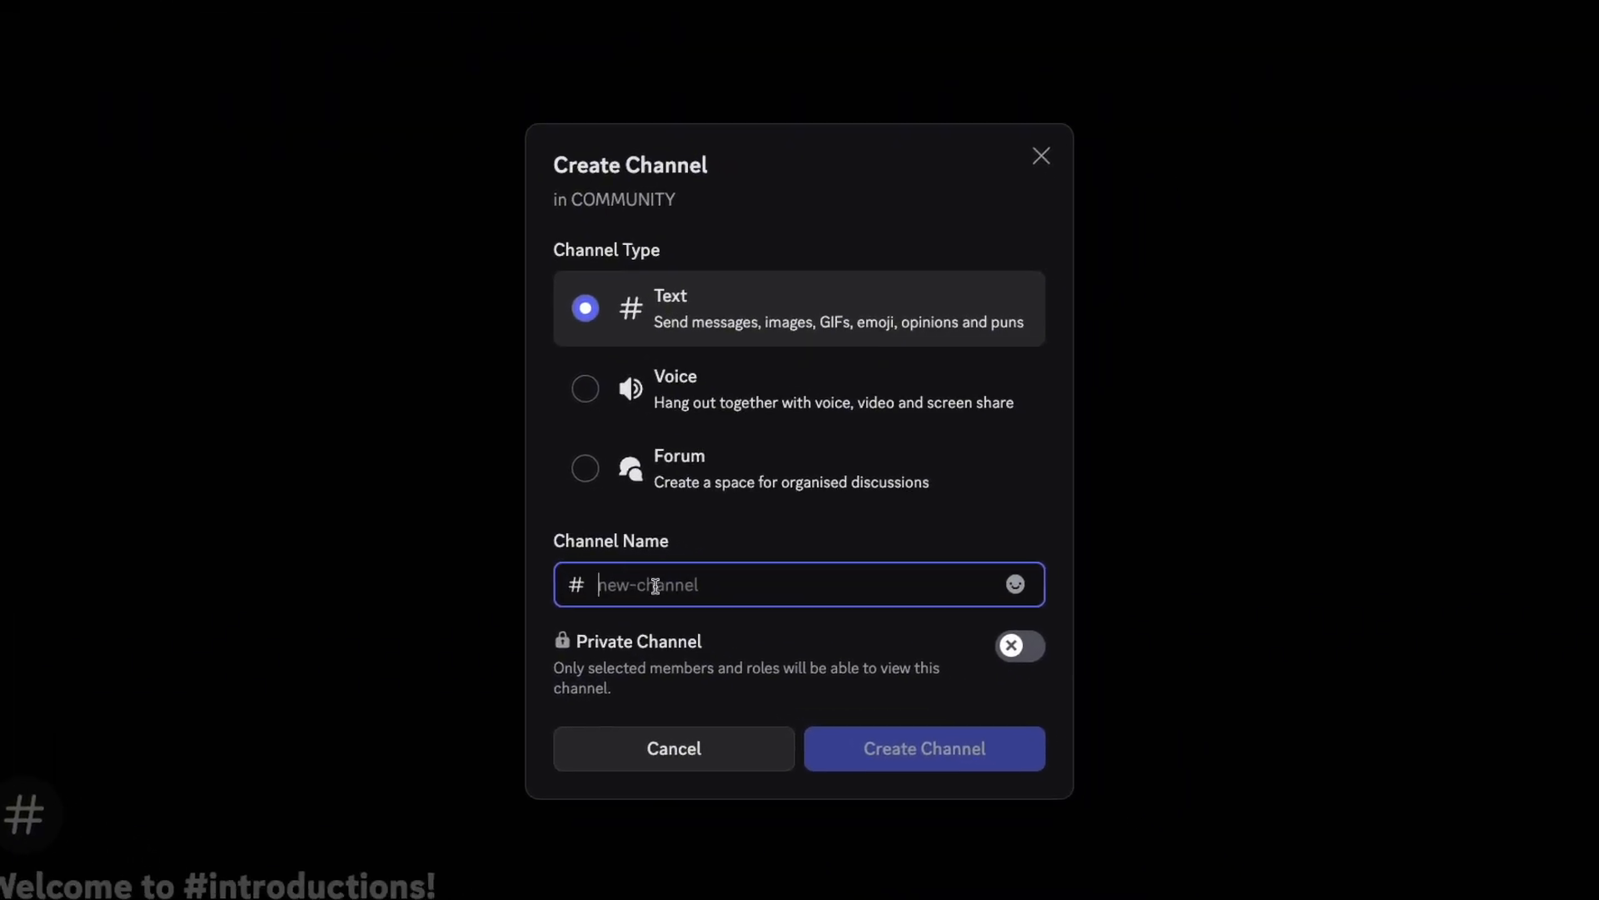
type("commands")
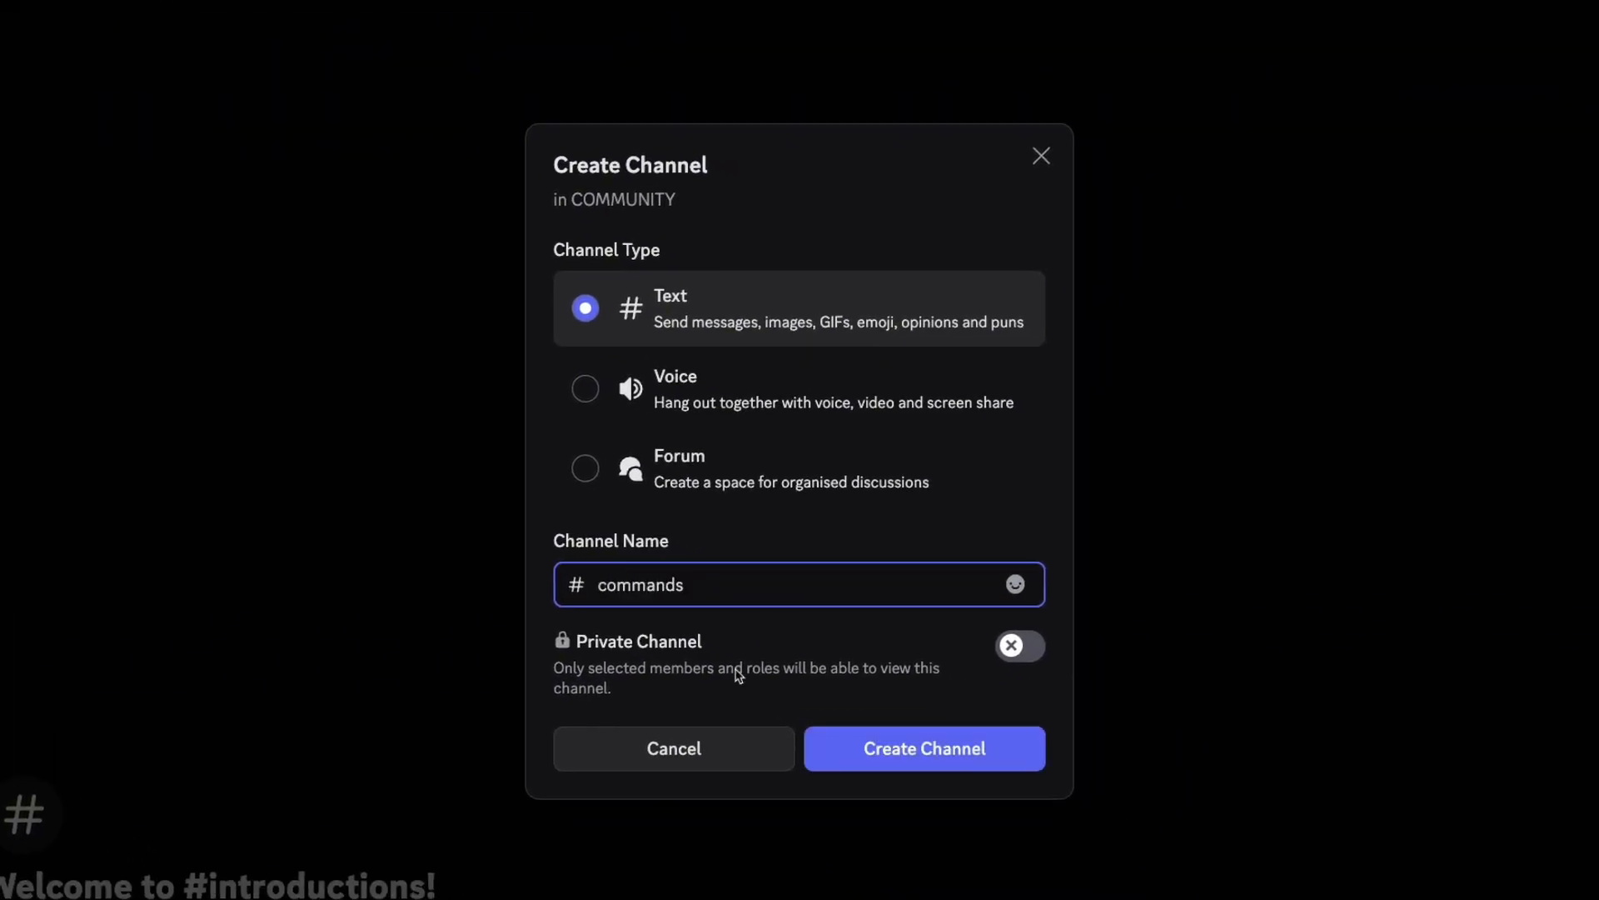
key("Return")
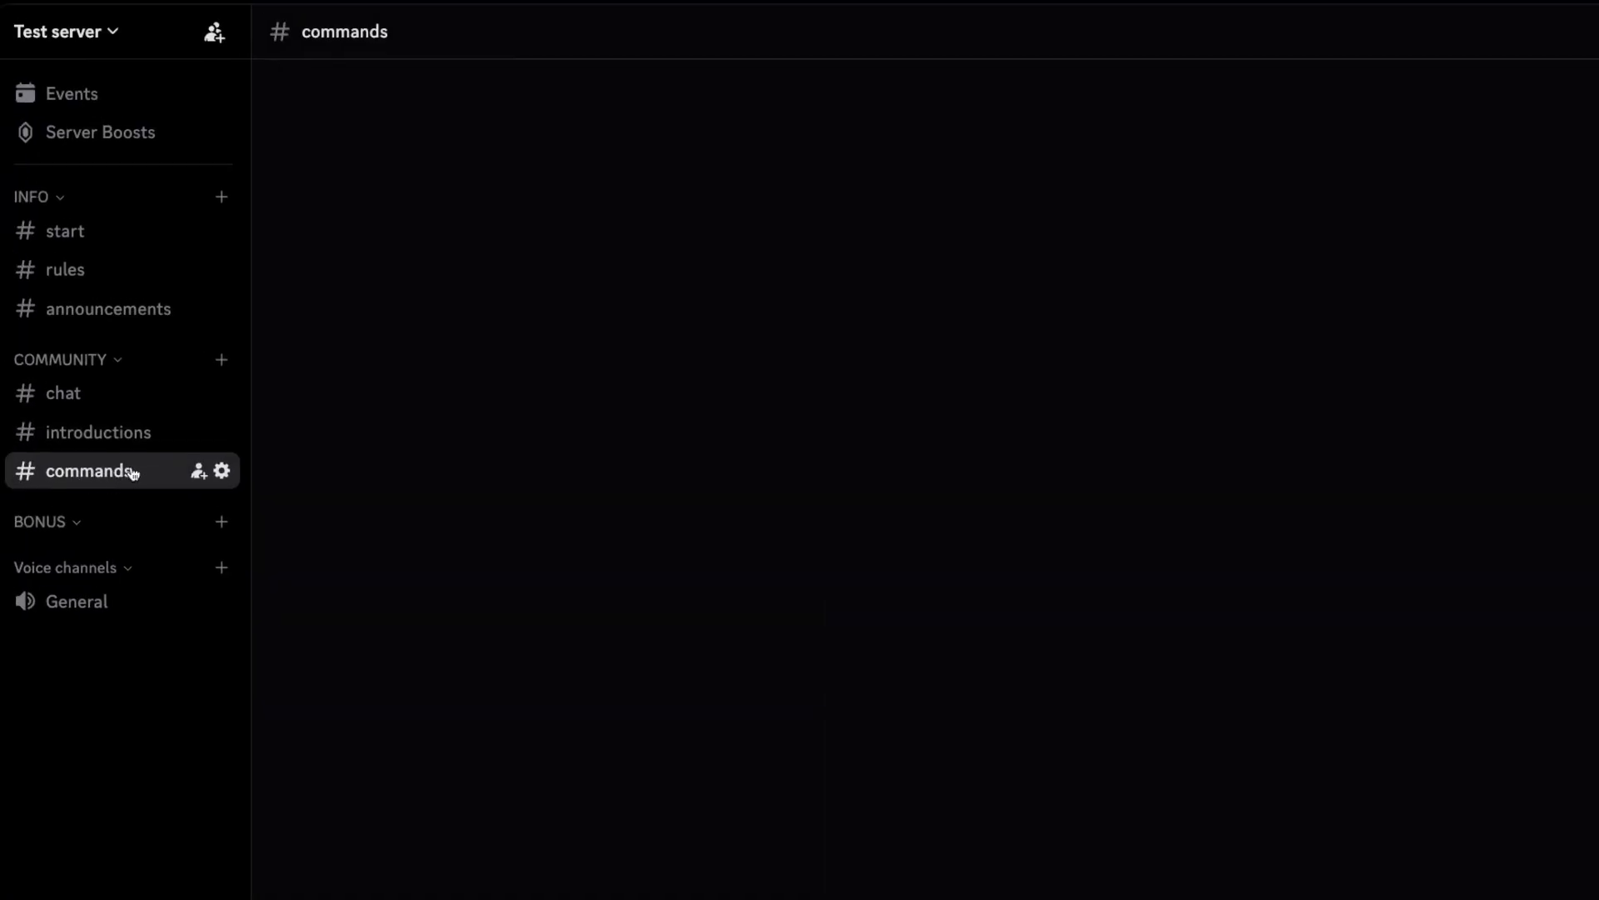
left_click(222, 359)
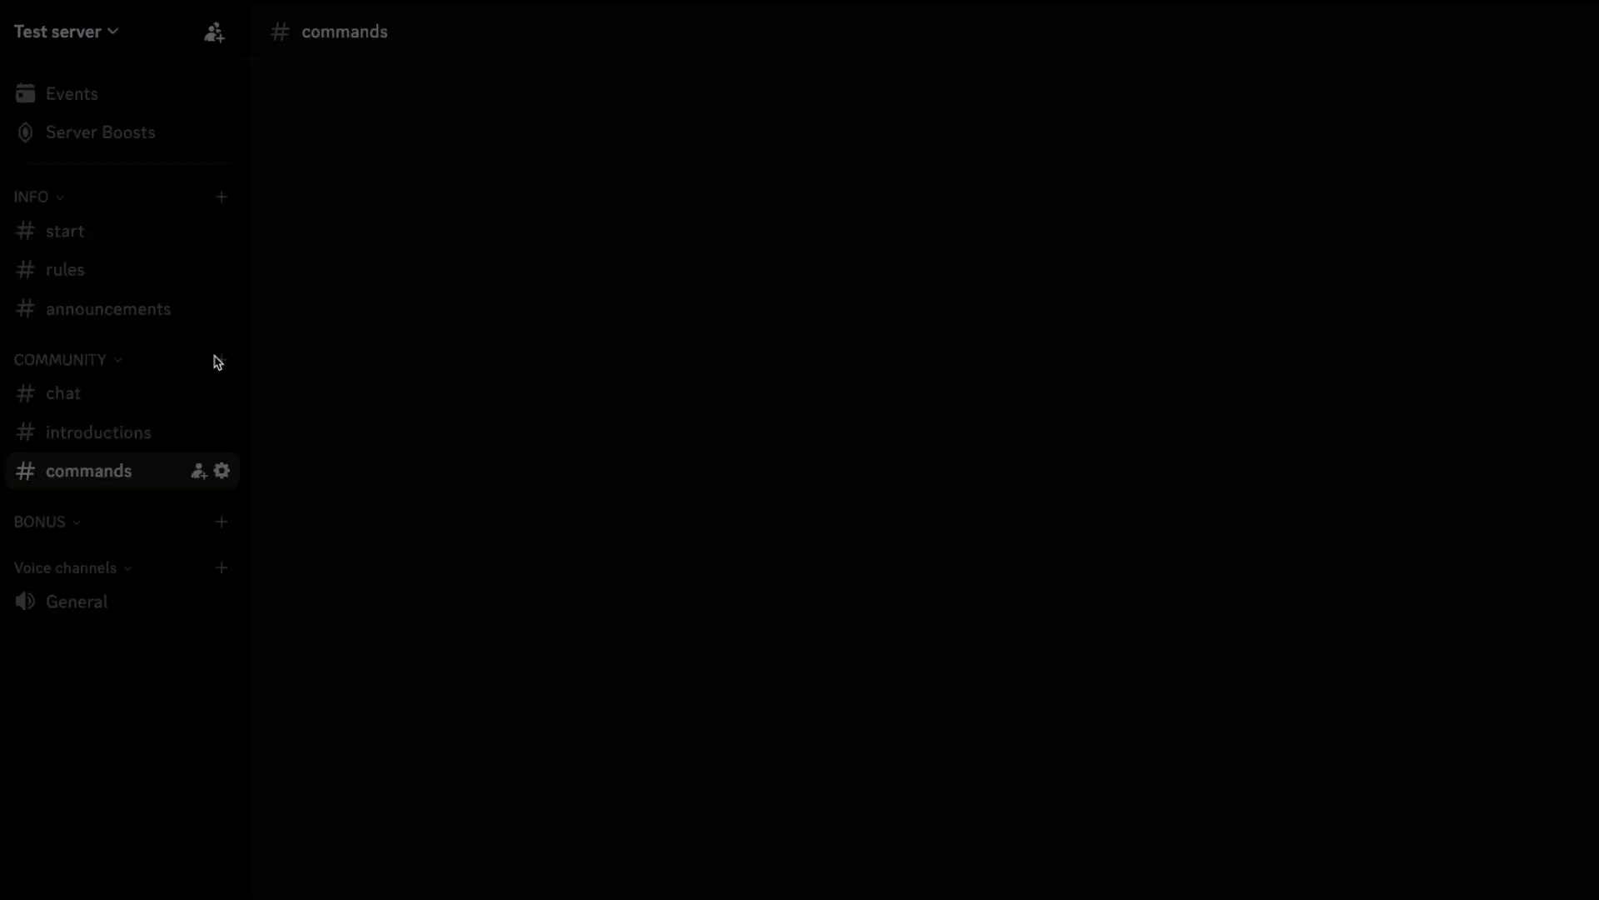
type("support")
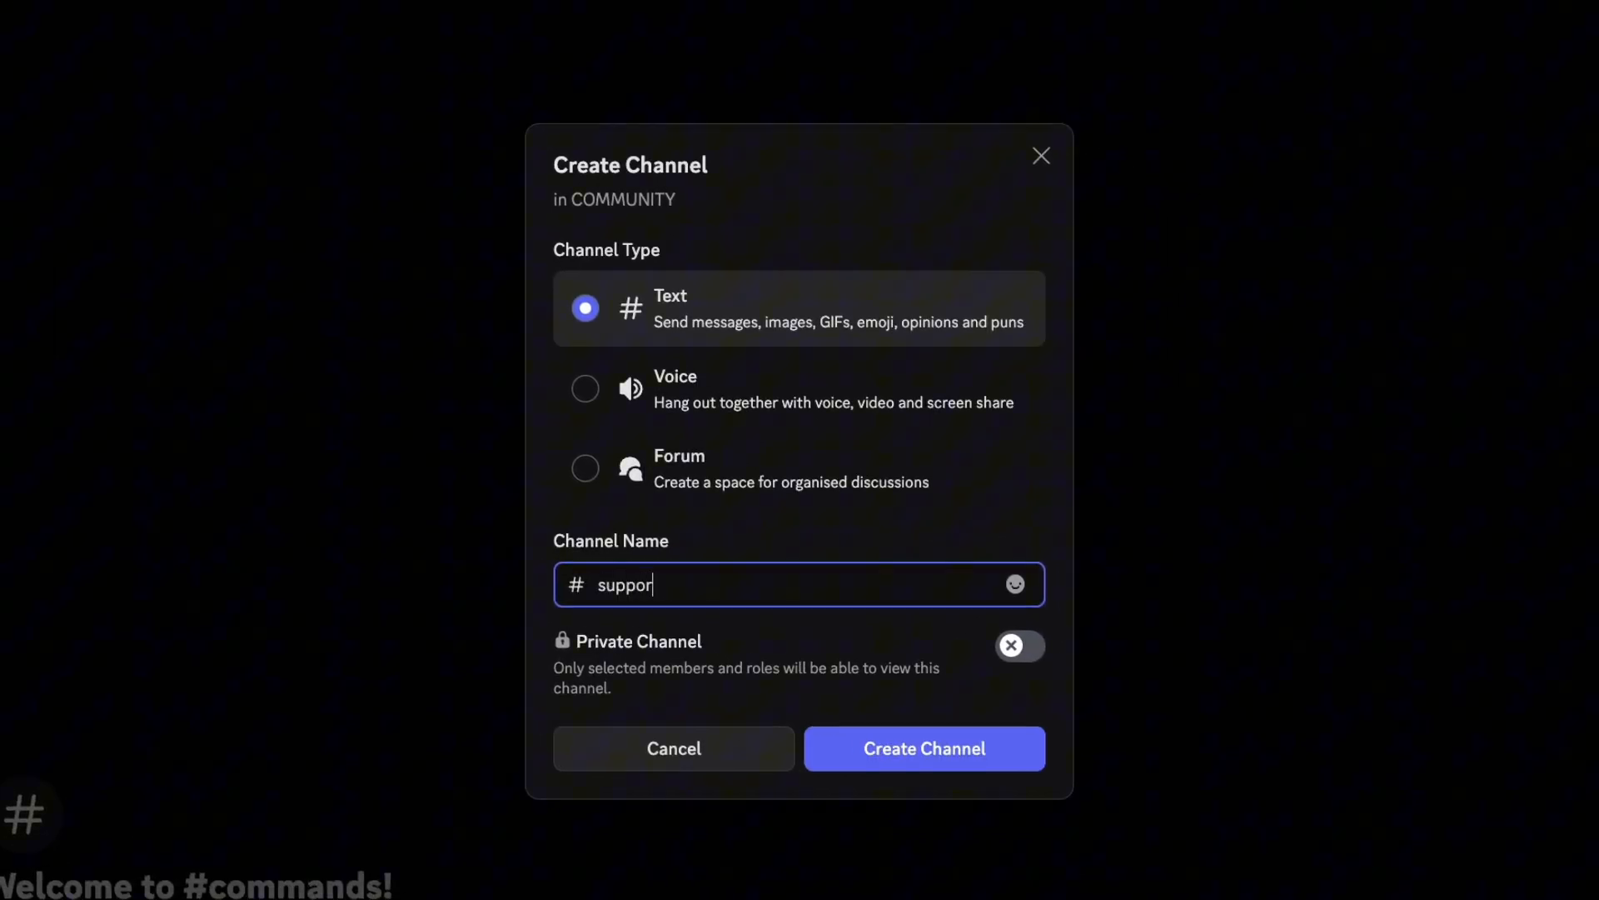
key("Return")
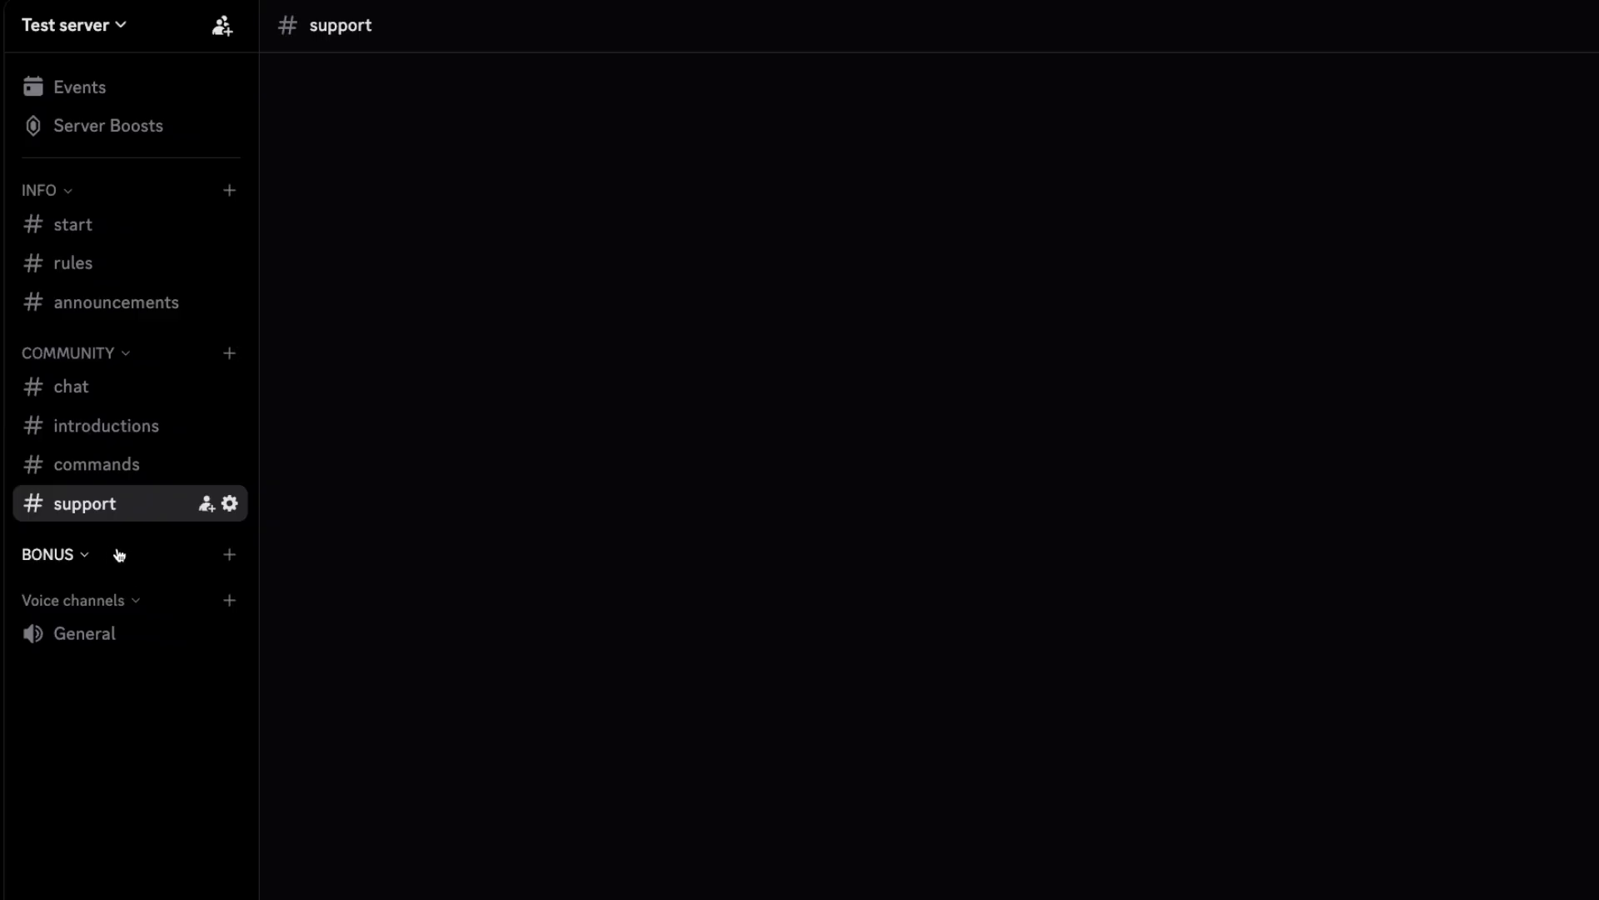
Step: Add two text channels named gym and memes to the BONUS category
left_click(230, 555)
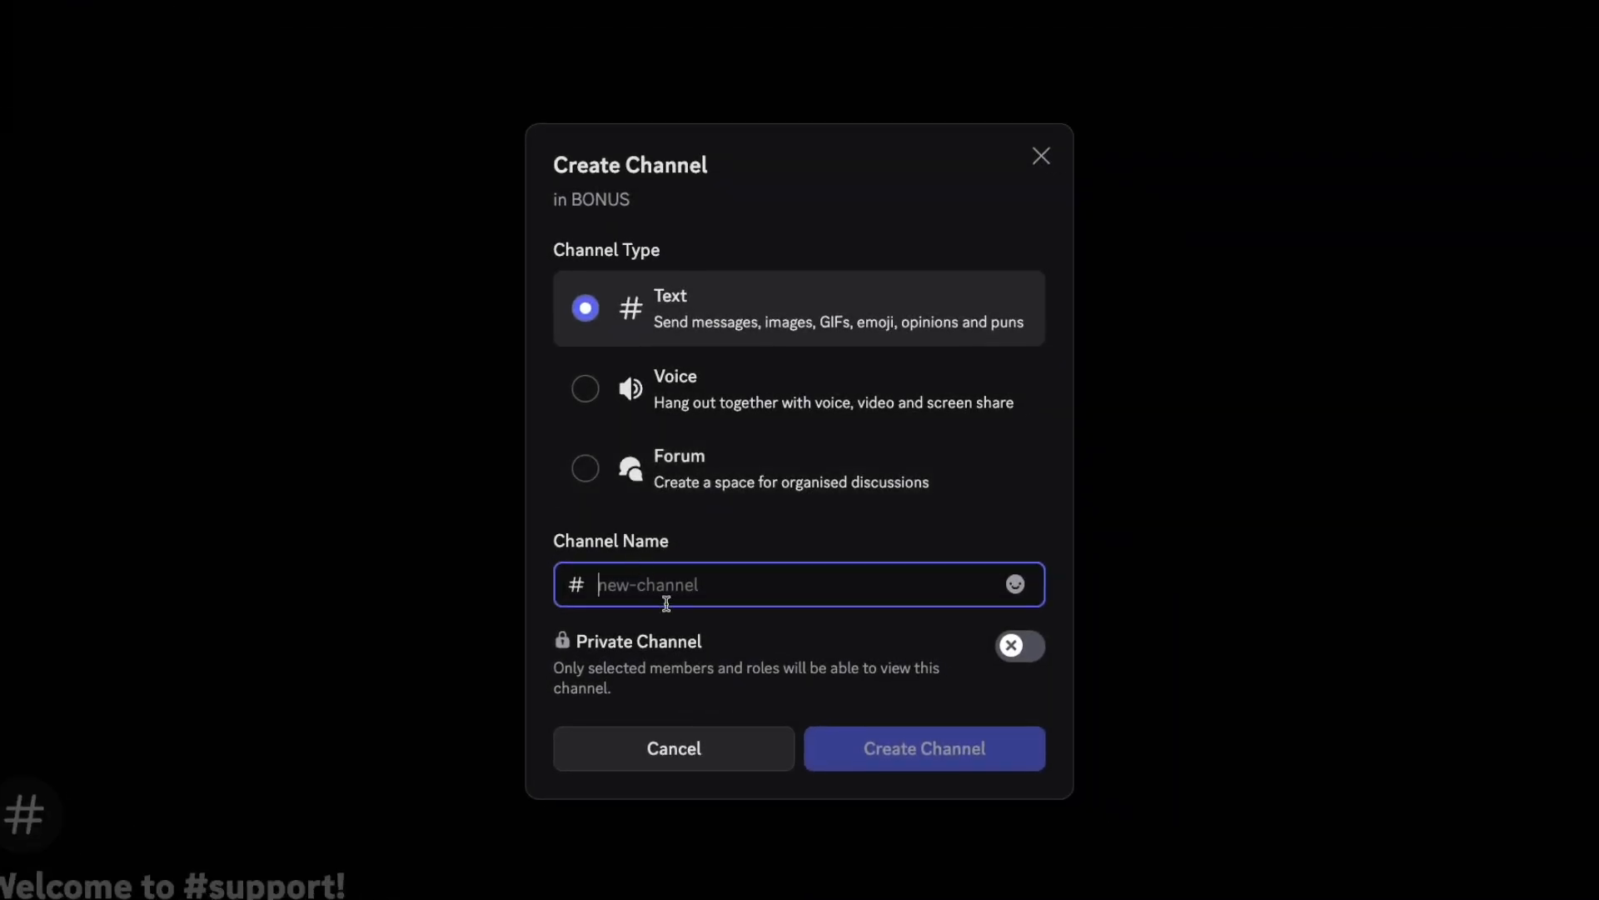
type("gym")
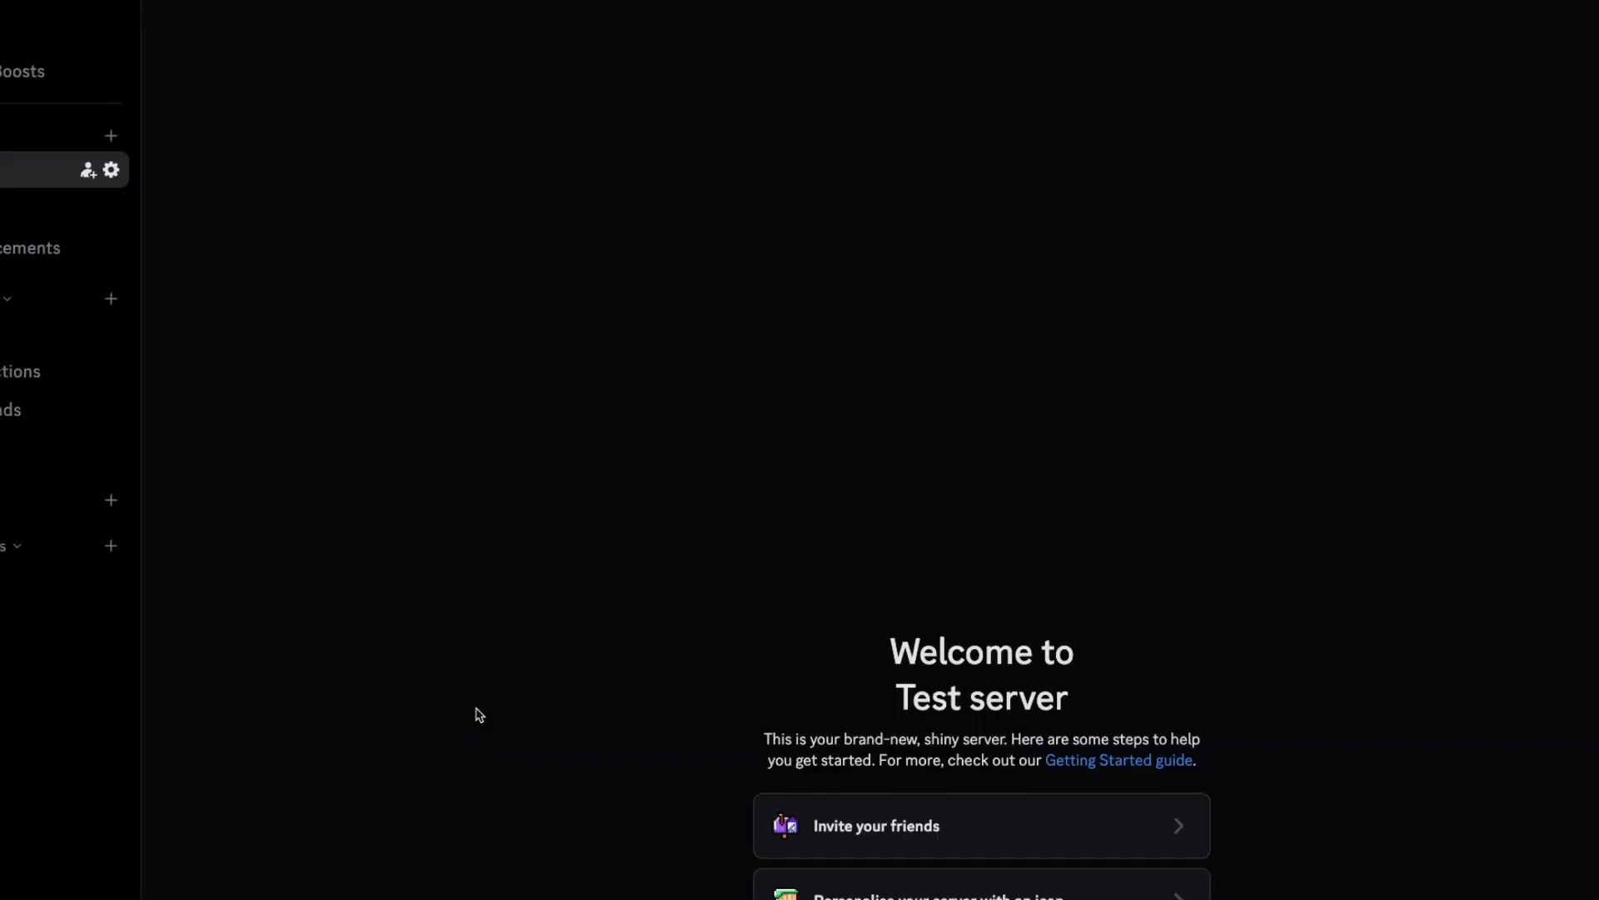
left_click(230, 562)
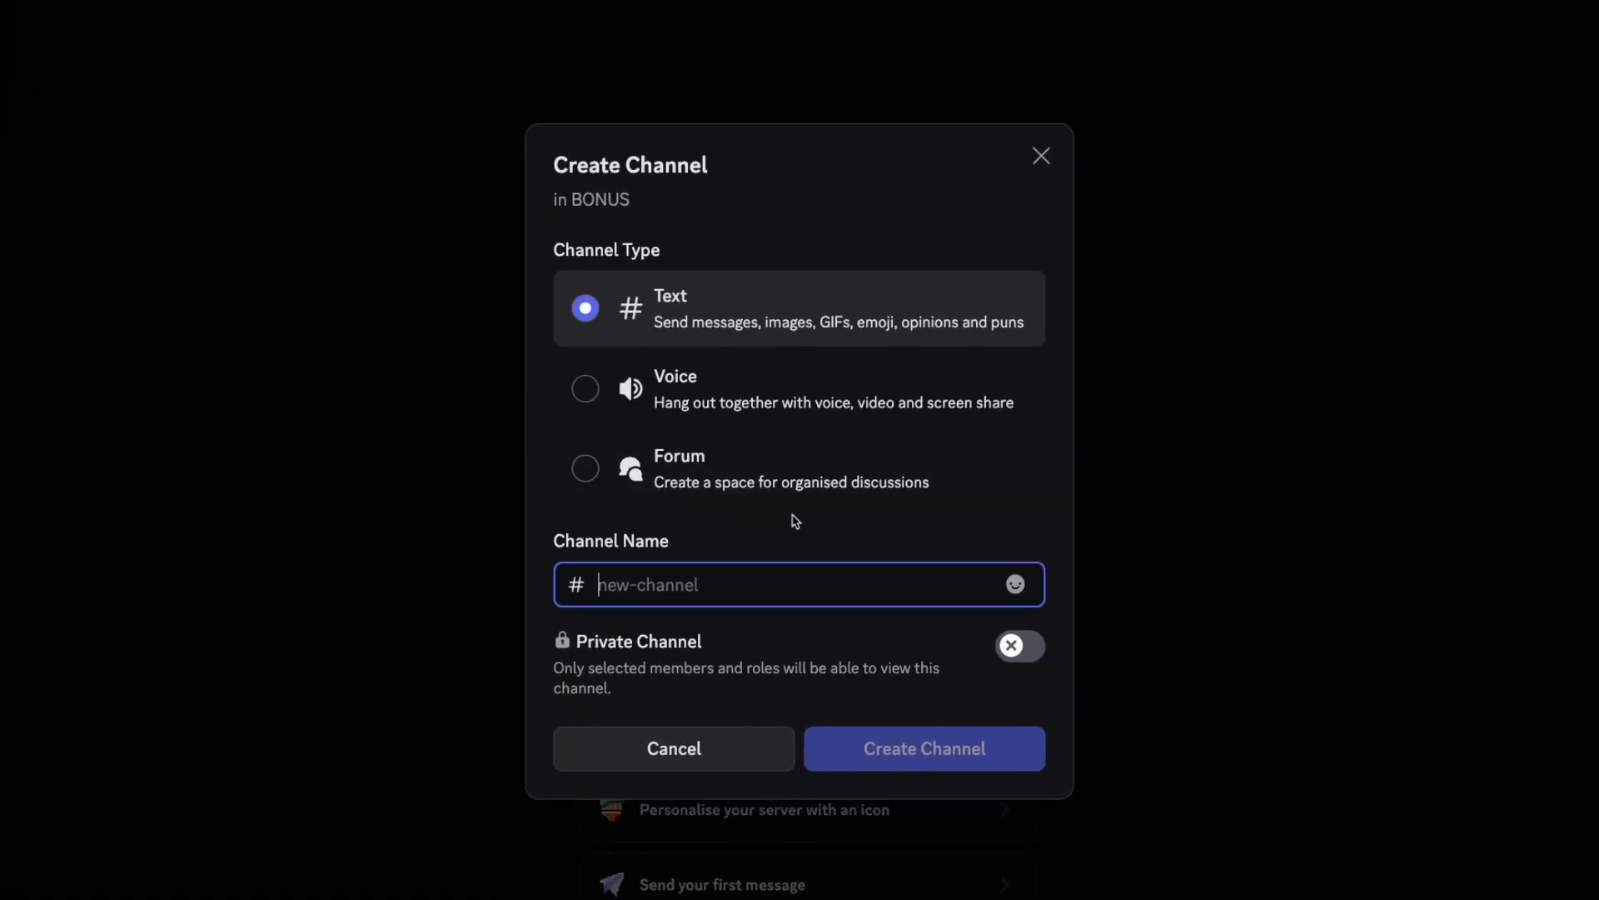
type("memes")
left_click(958, 750)
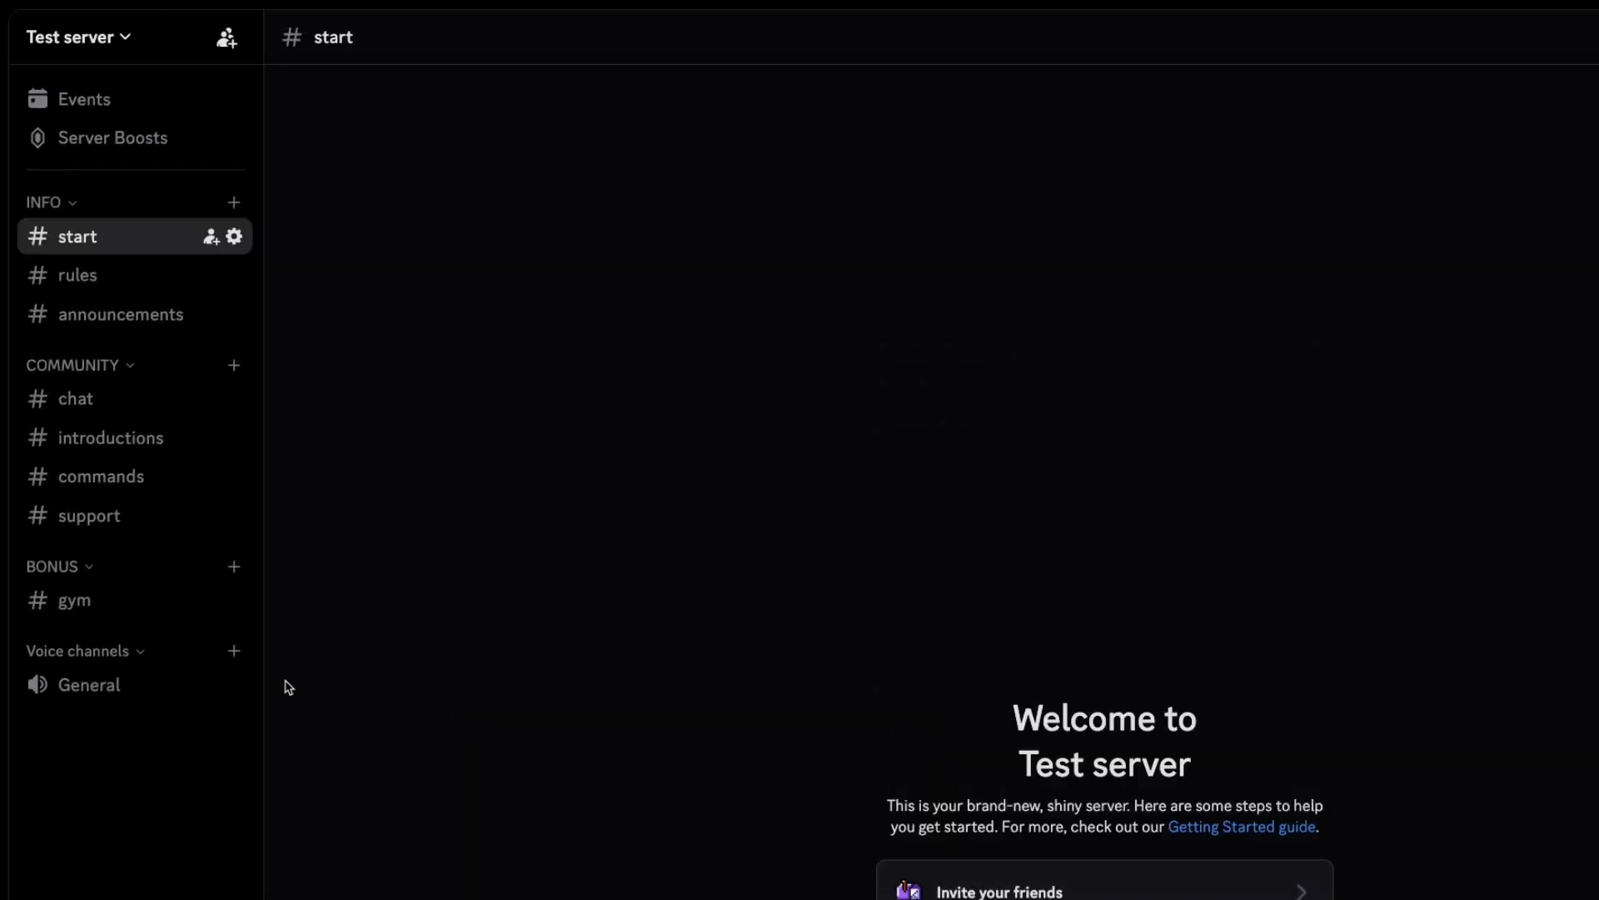
Step: Add a text channel named photos to the BONUS category
left_click(105, 621)
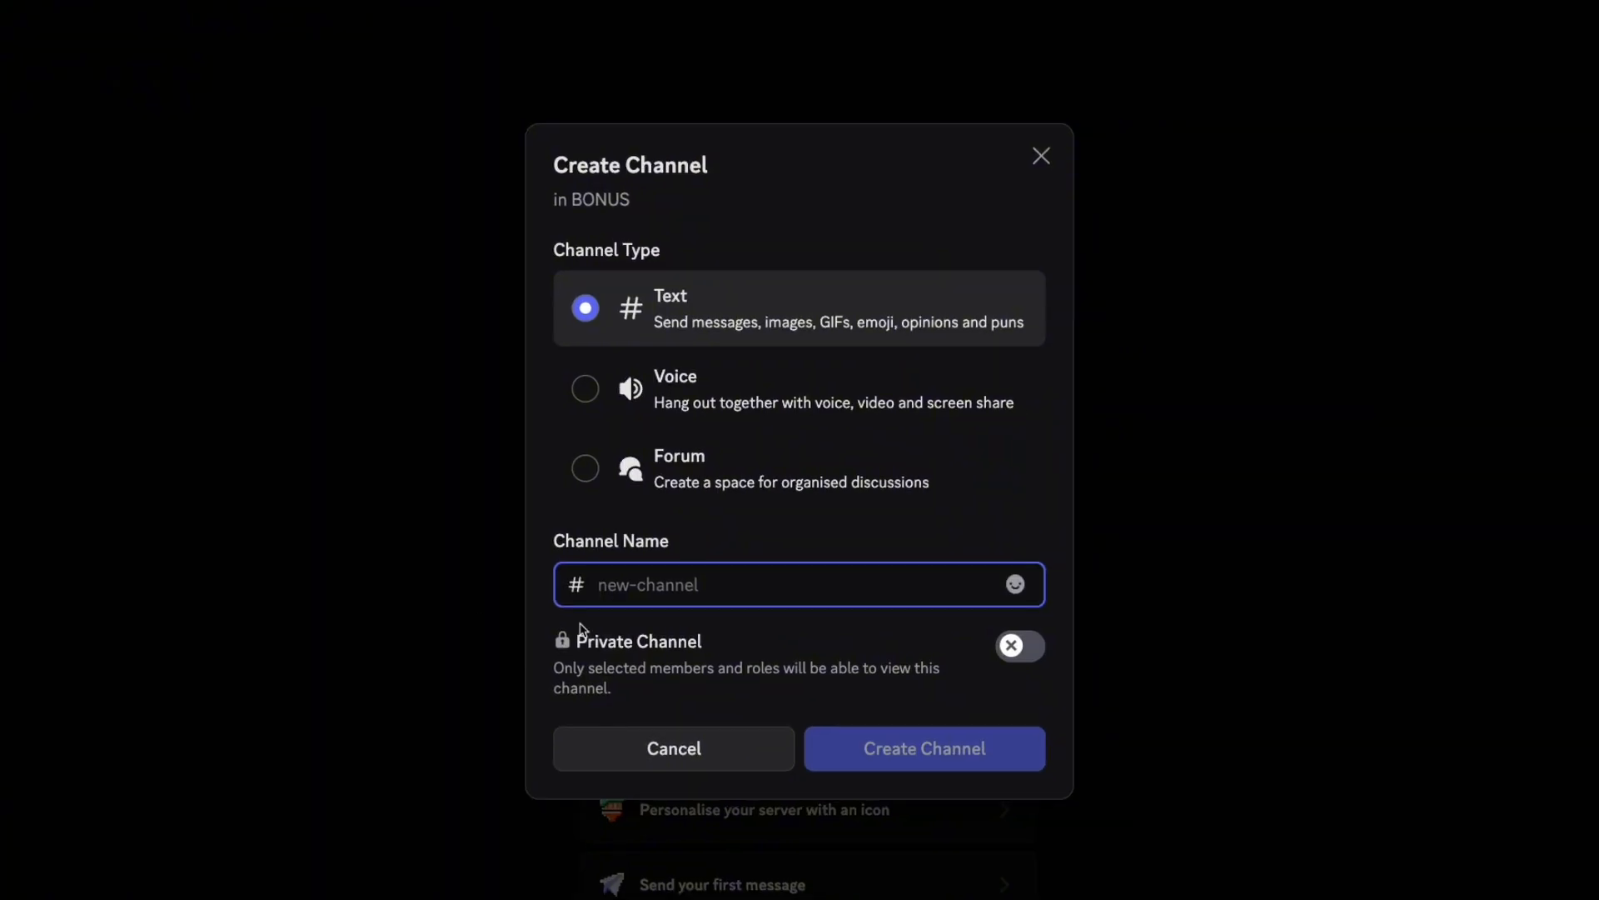
type("photos")
key("Return")
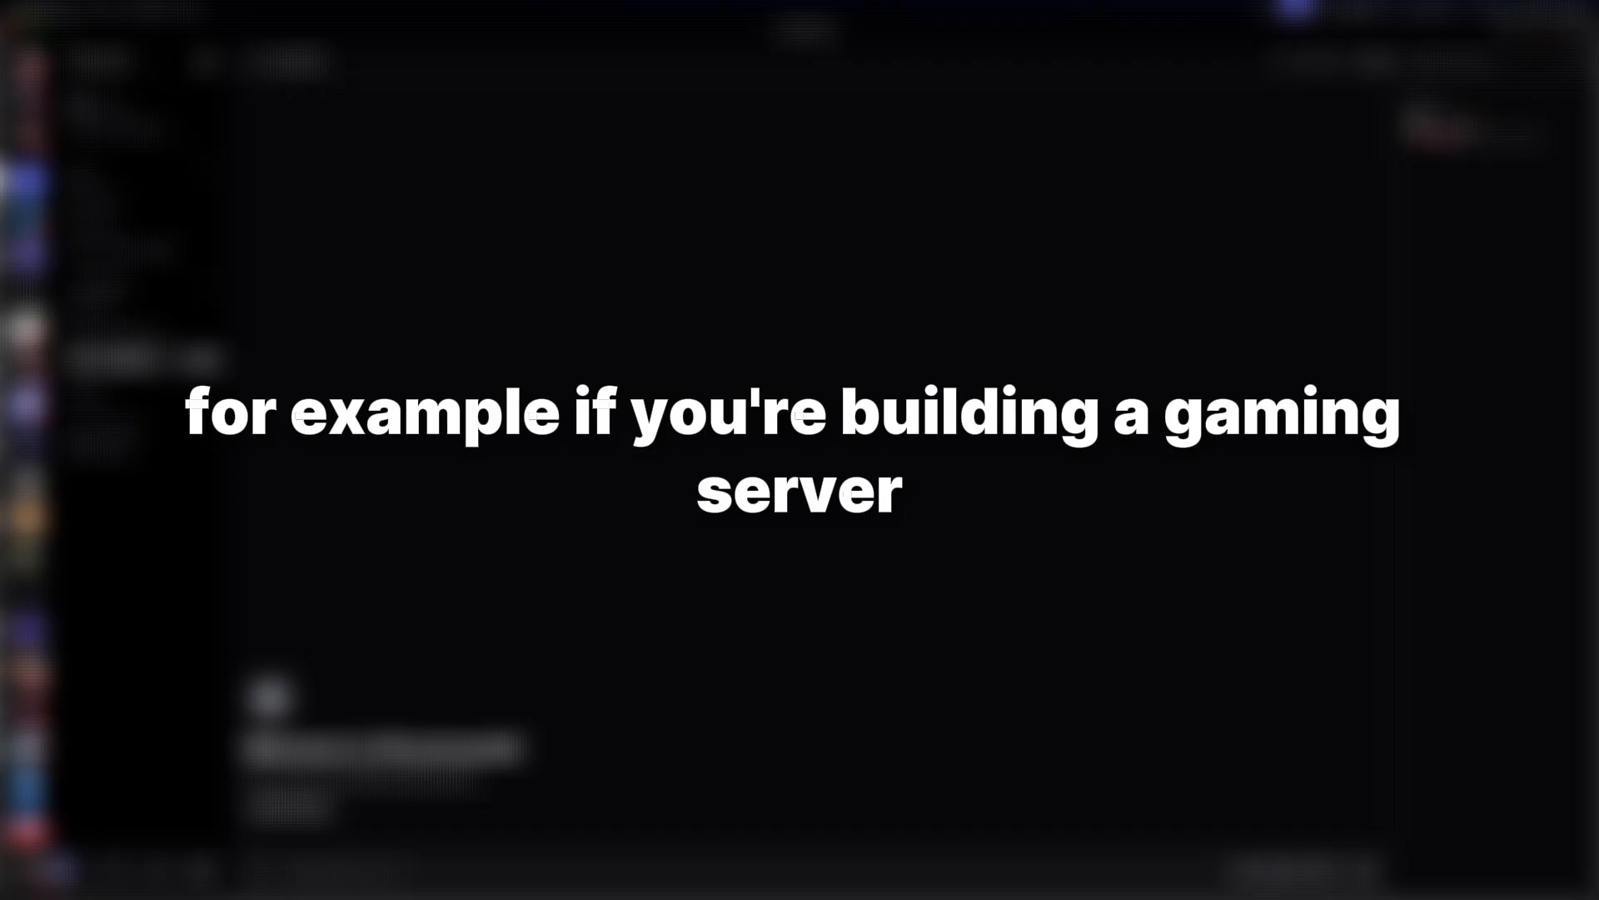
left_click(213, 286)
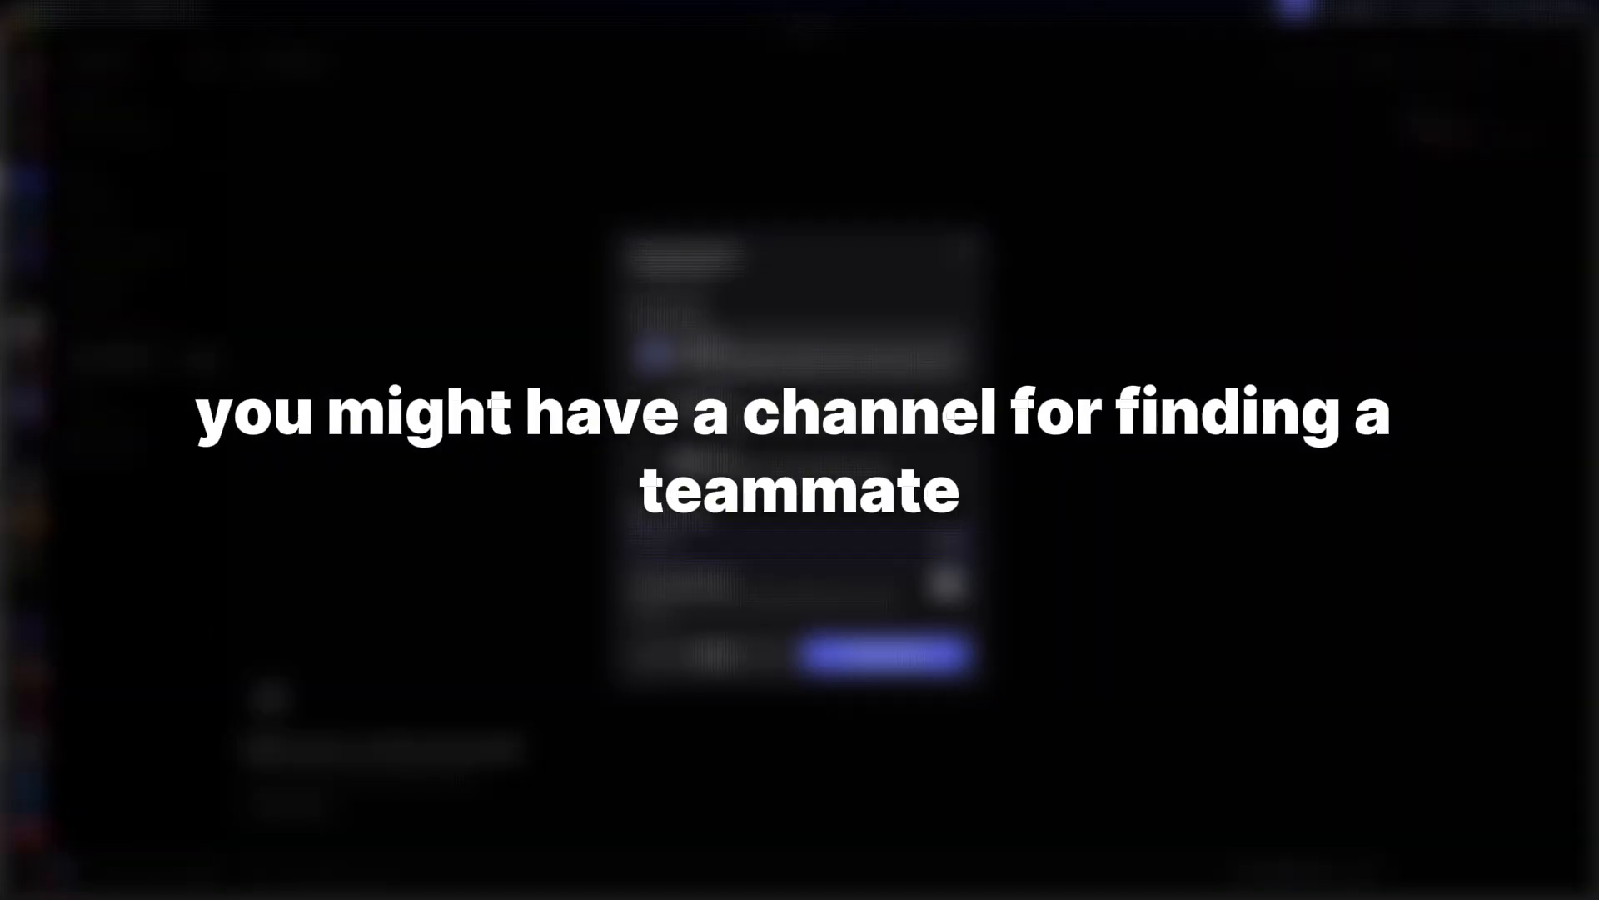
key("Return")
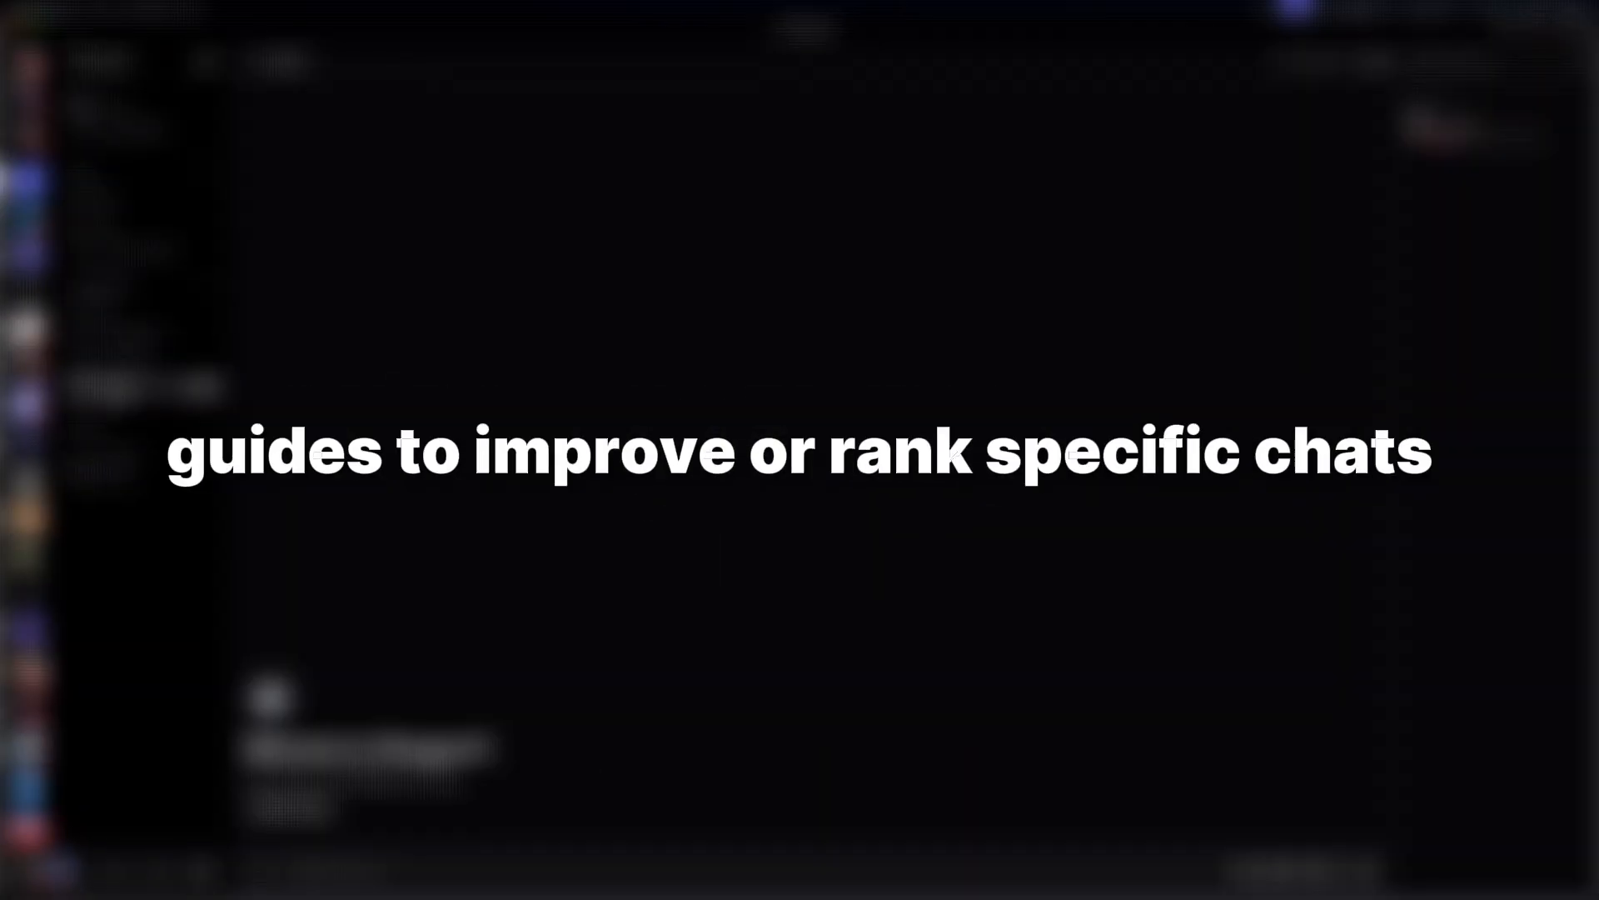
left_click(213, 289)
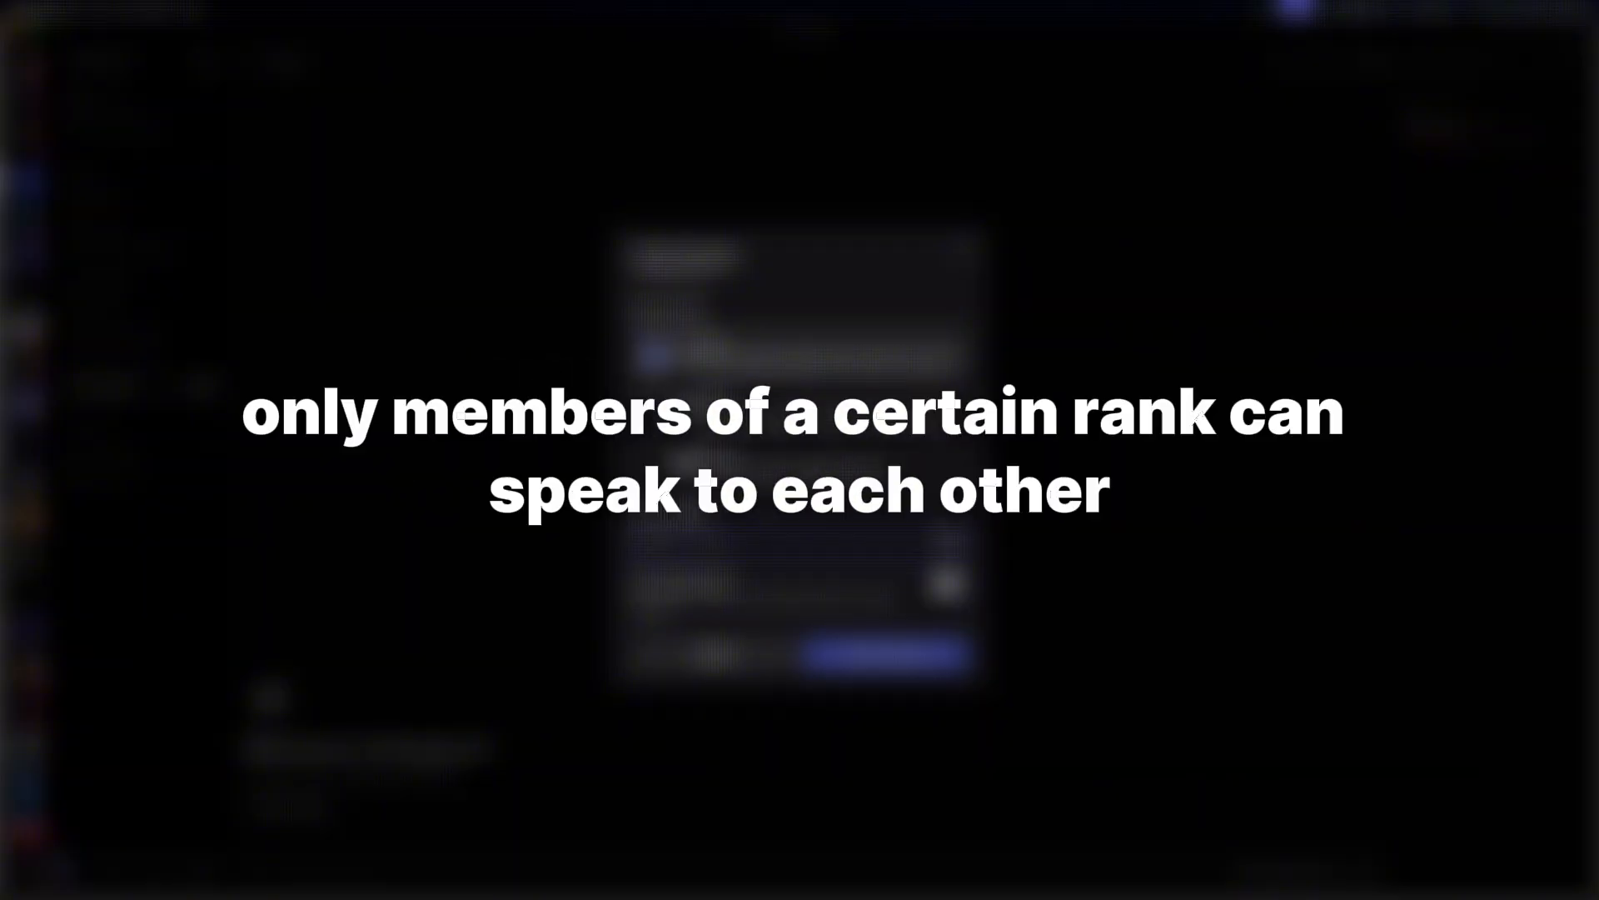
key("Return")
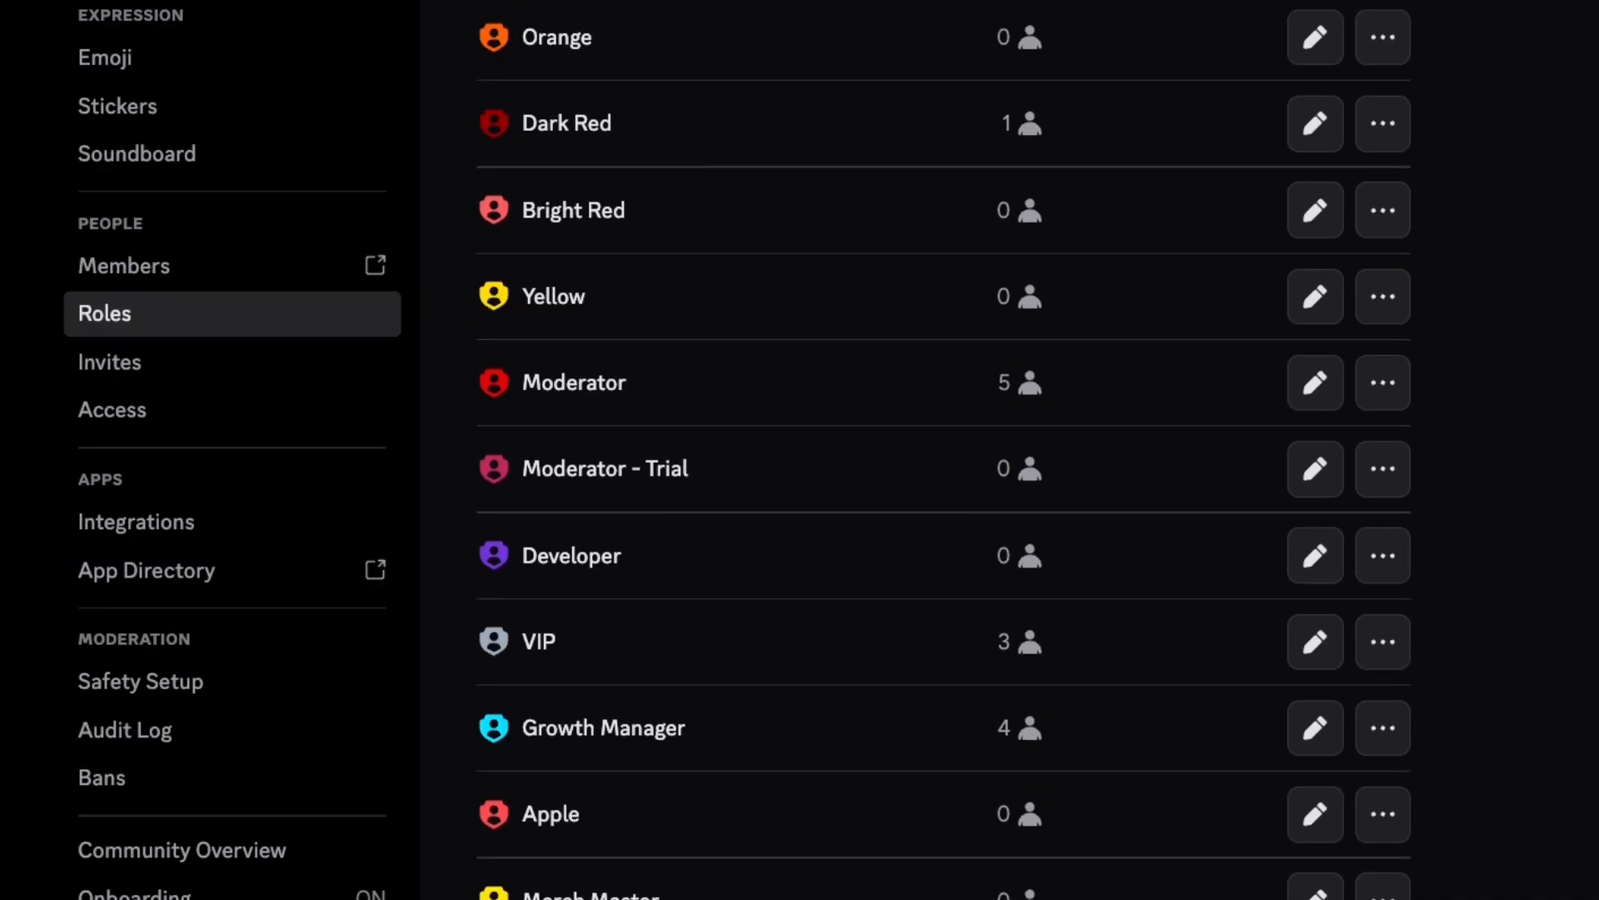
Step: Look through the established server's role list, from the colour and staff roles down to the level roles
scroll(945, 450, "up", 5)
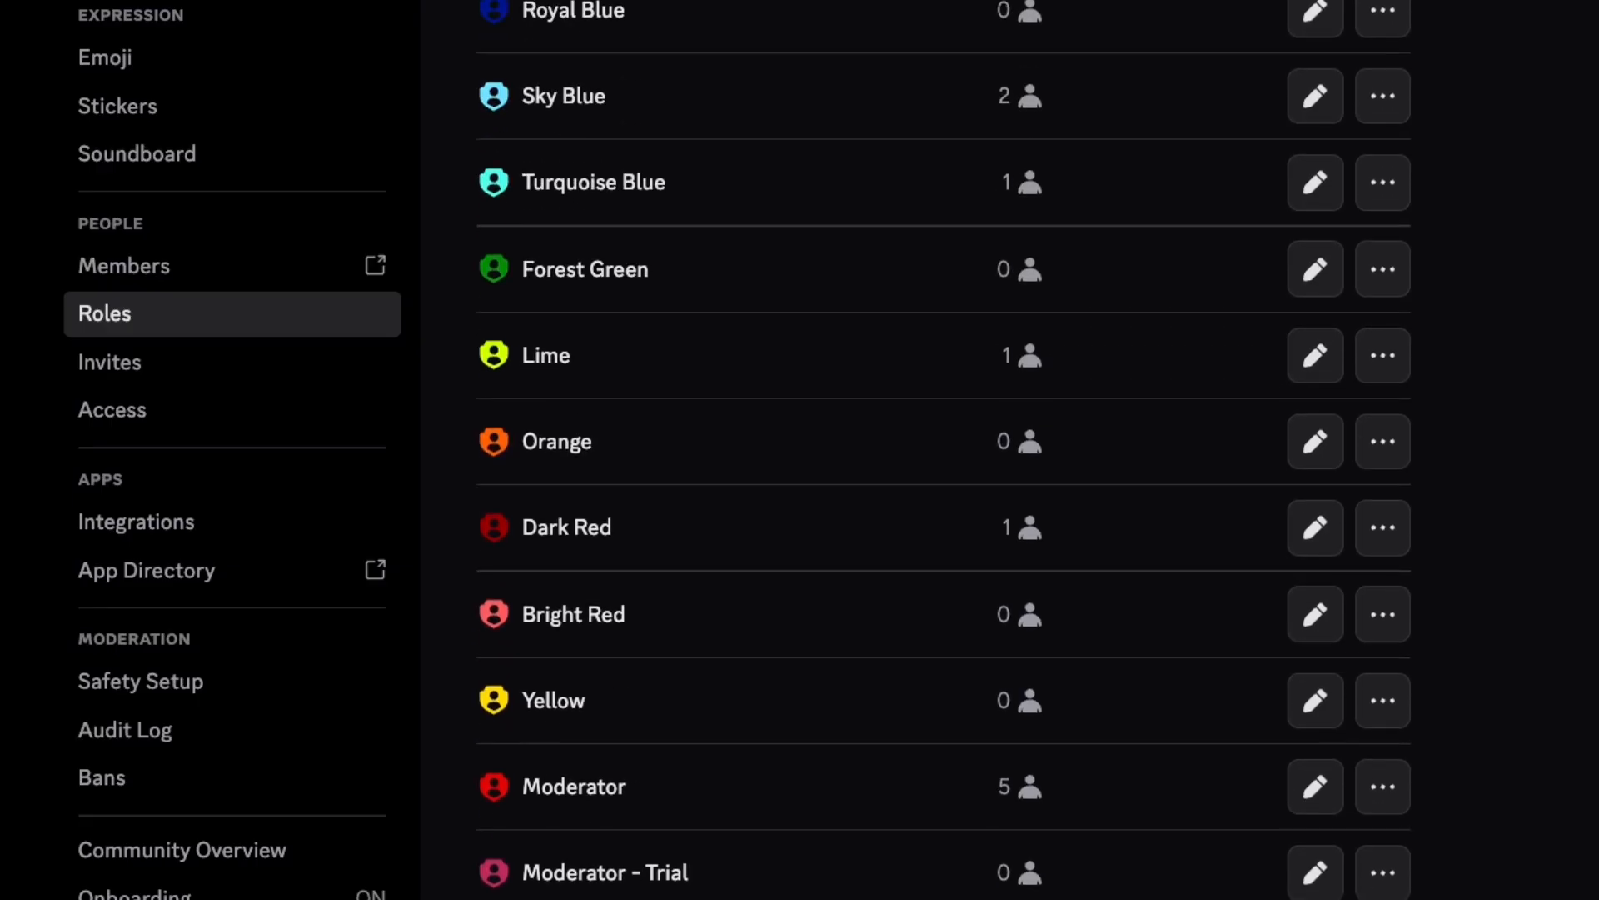
scroll(944, 450, "up", 8)
scroll(944, 450, "down", 8)
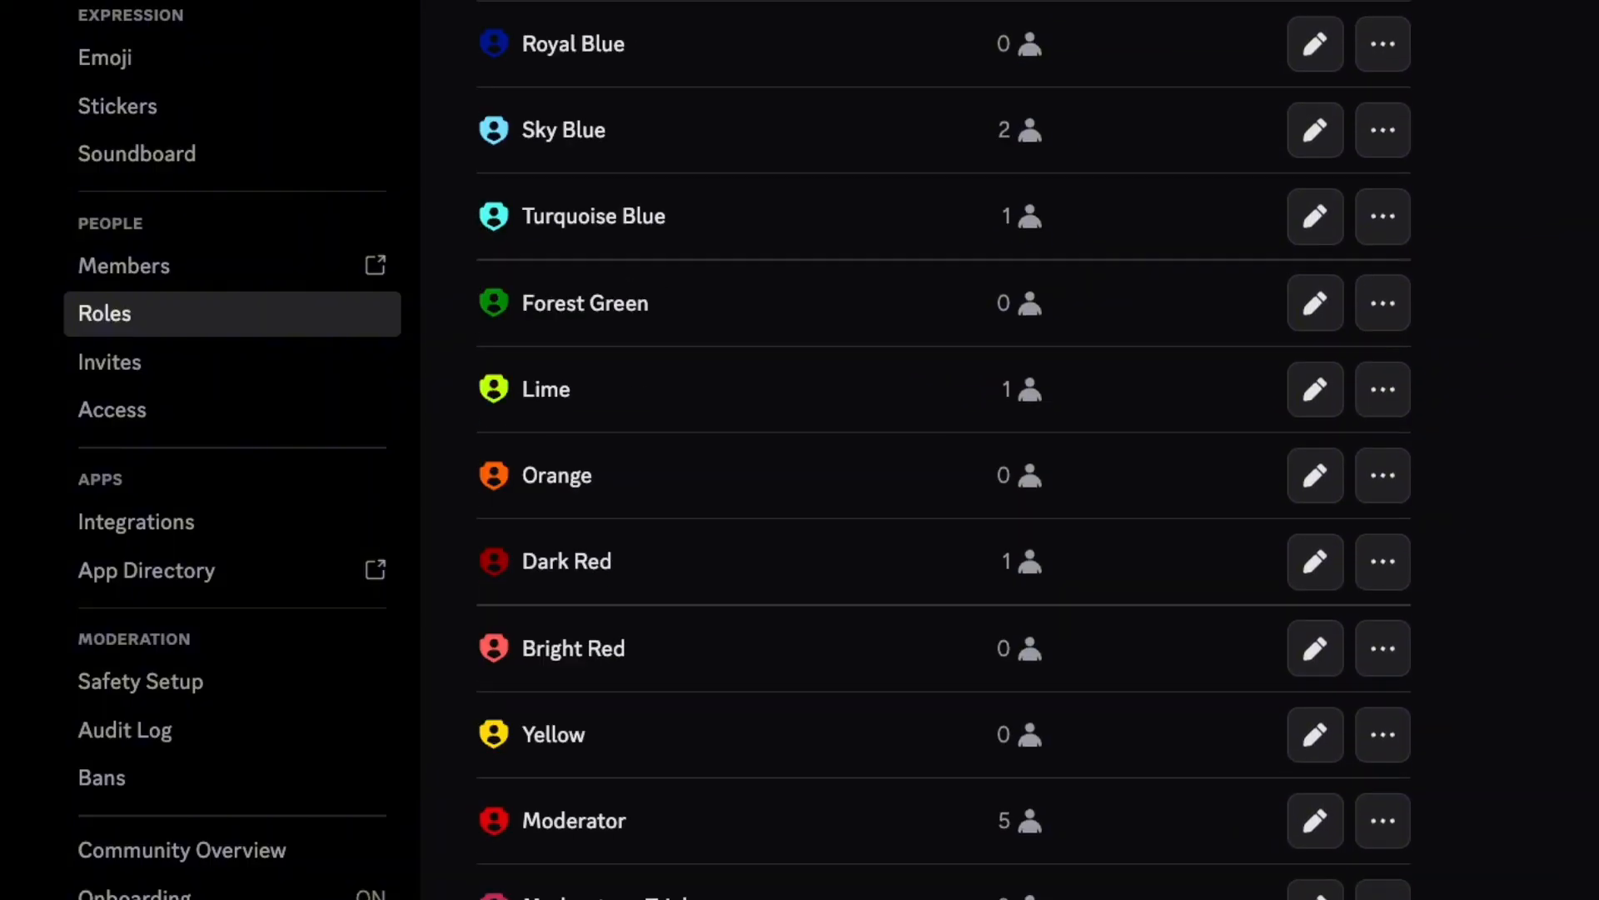
scroll(945, 450, "down", 15)
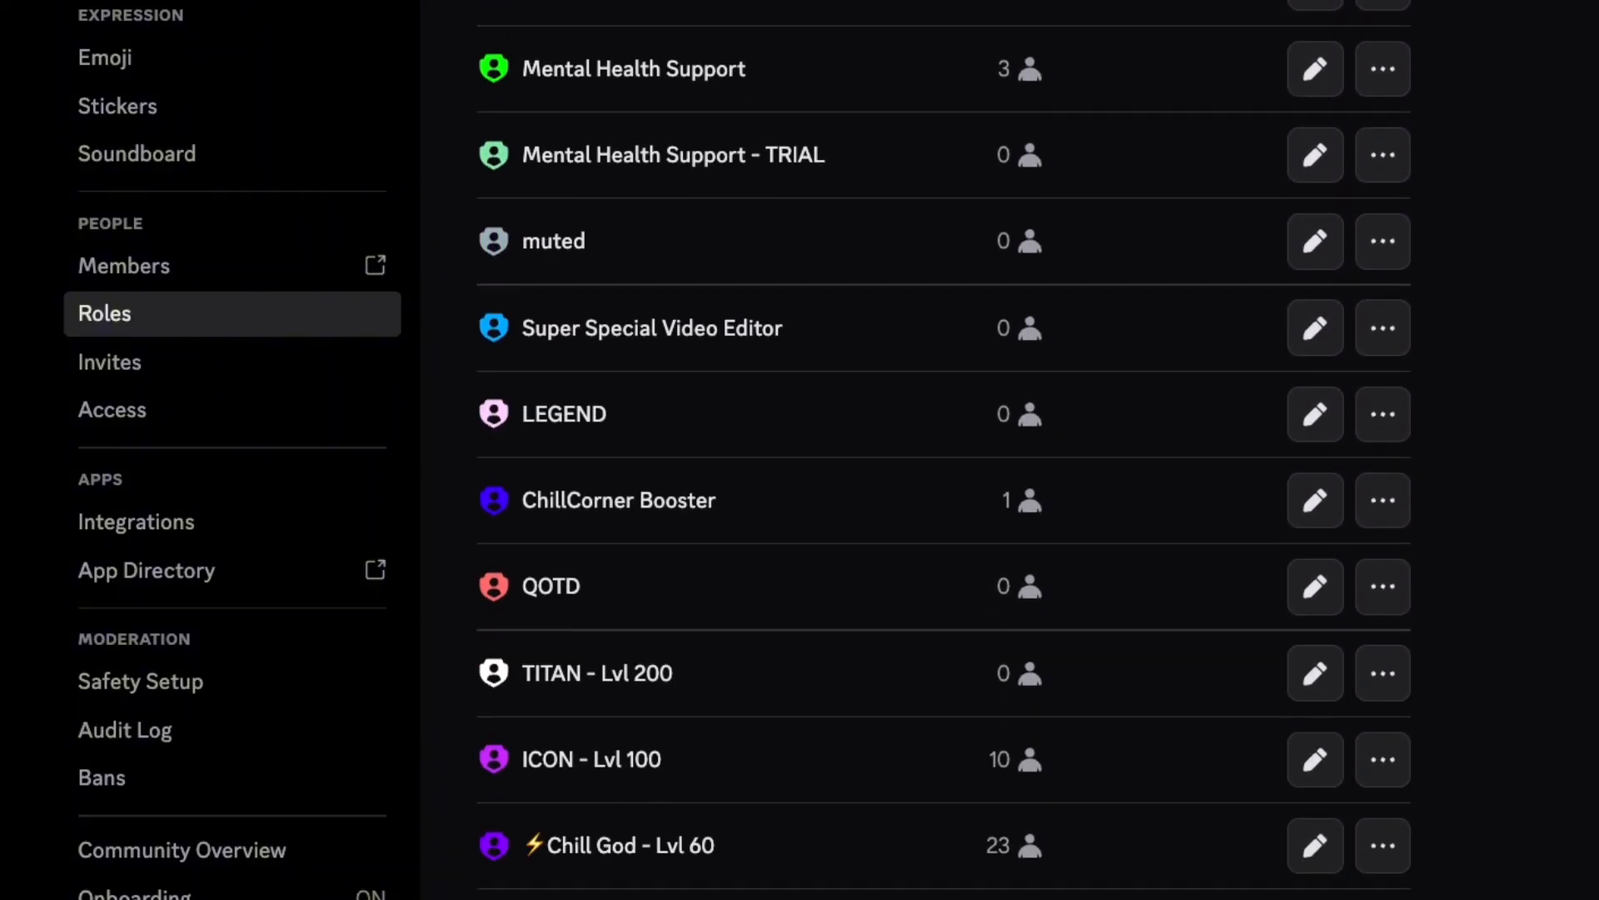
scroll(945, 450, "down", 10)
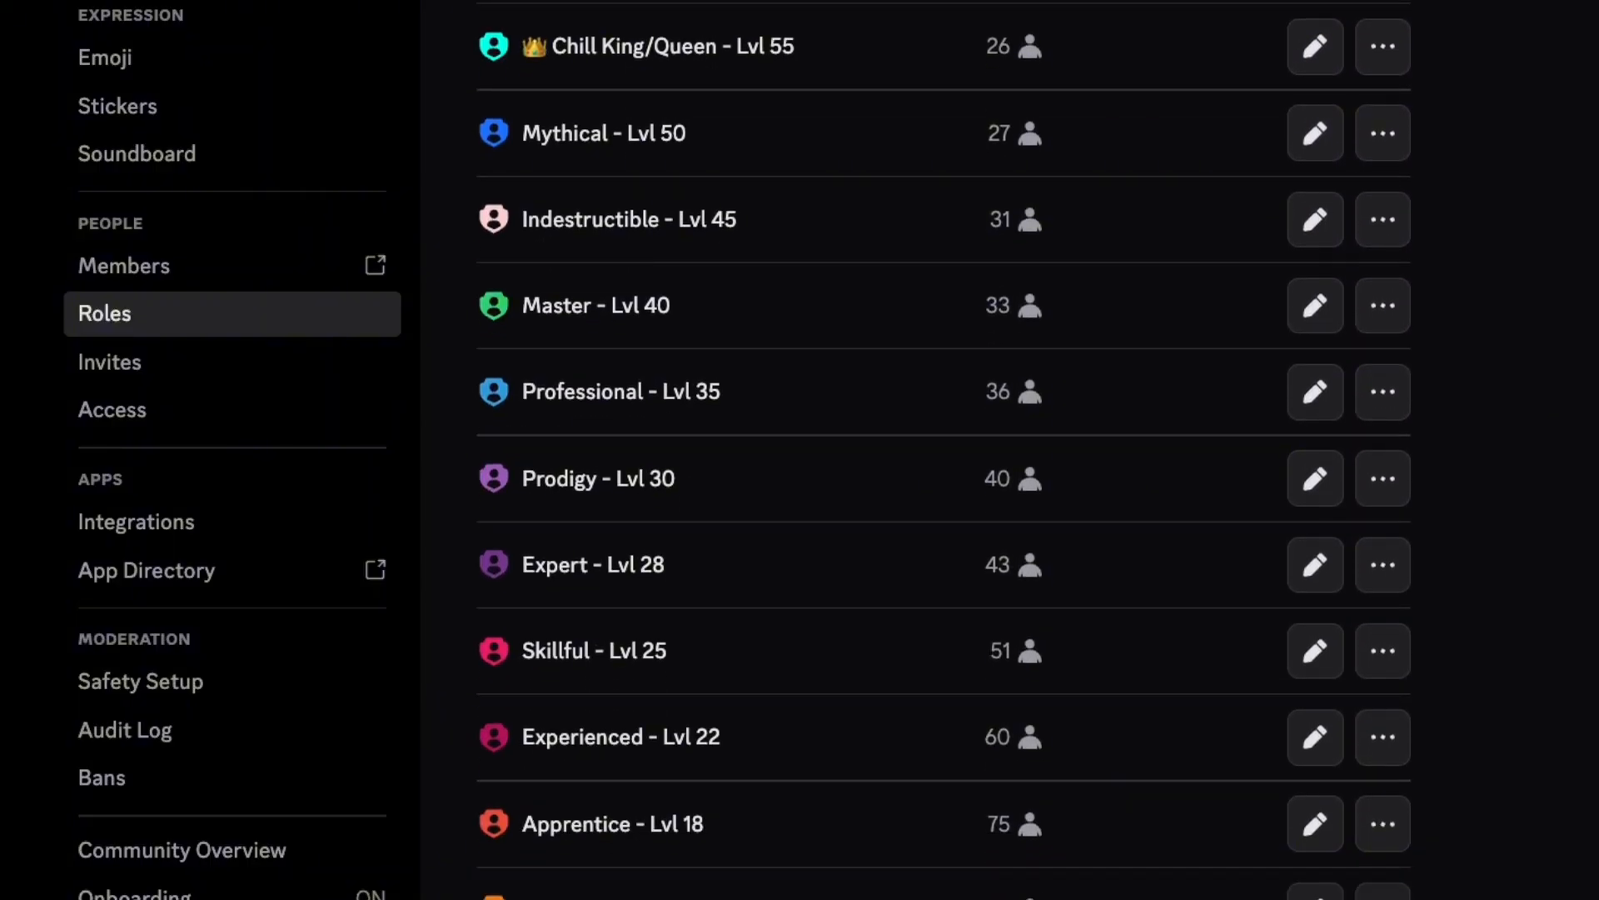
scroll(945, 450, "down", 12)
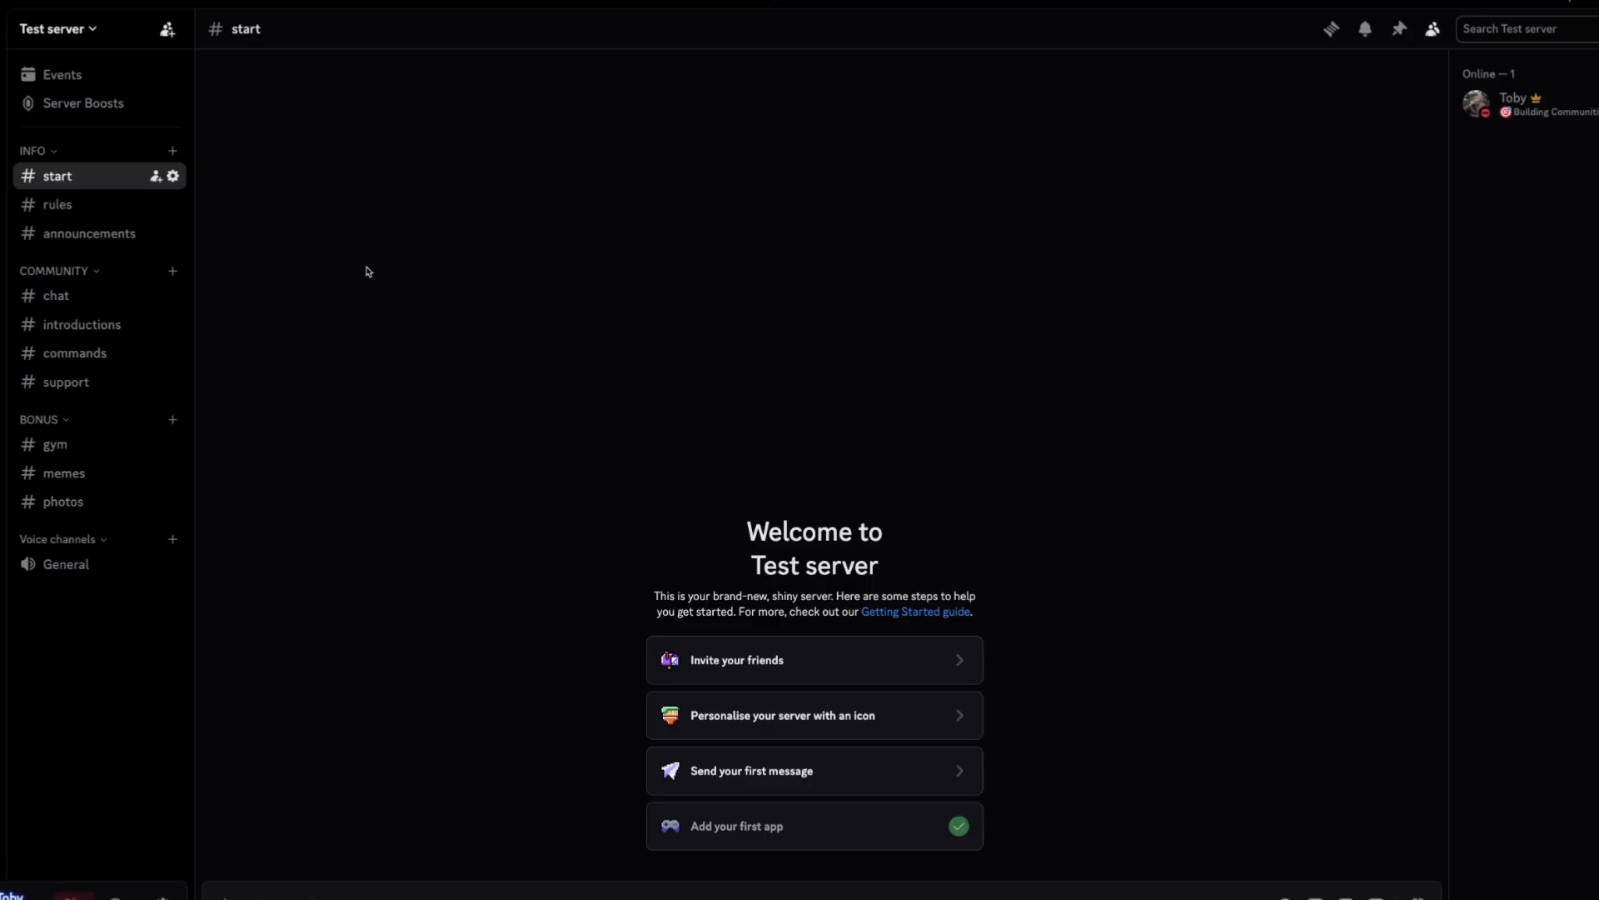
Step: Create a new role named Member in the Test server's settings
left_click(86, 34)
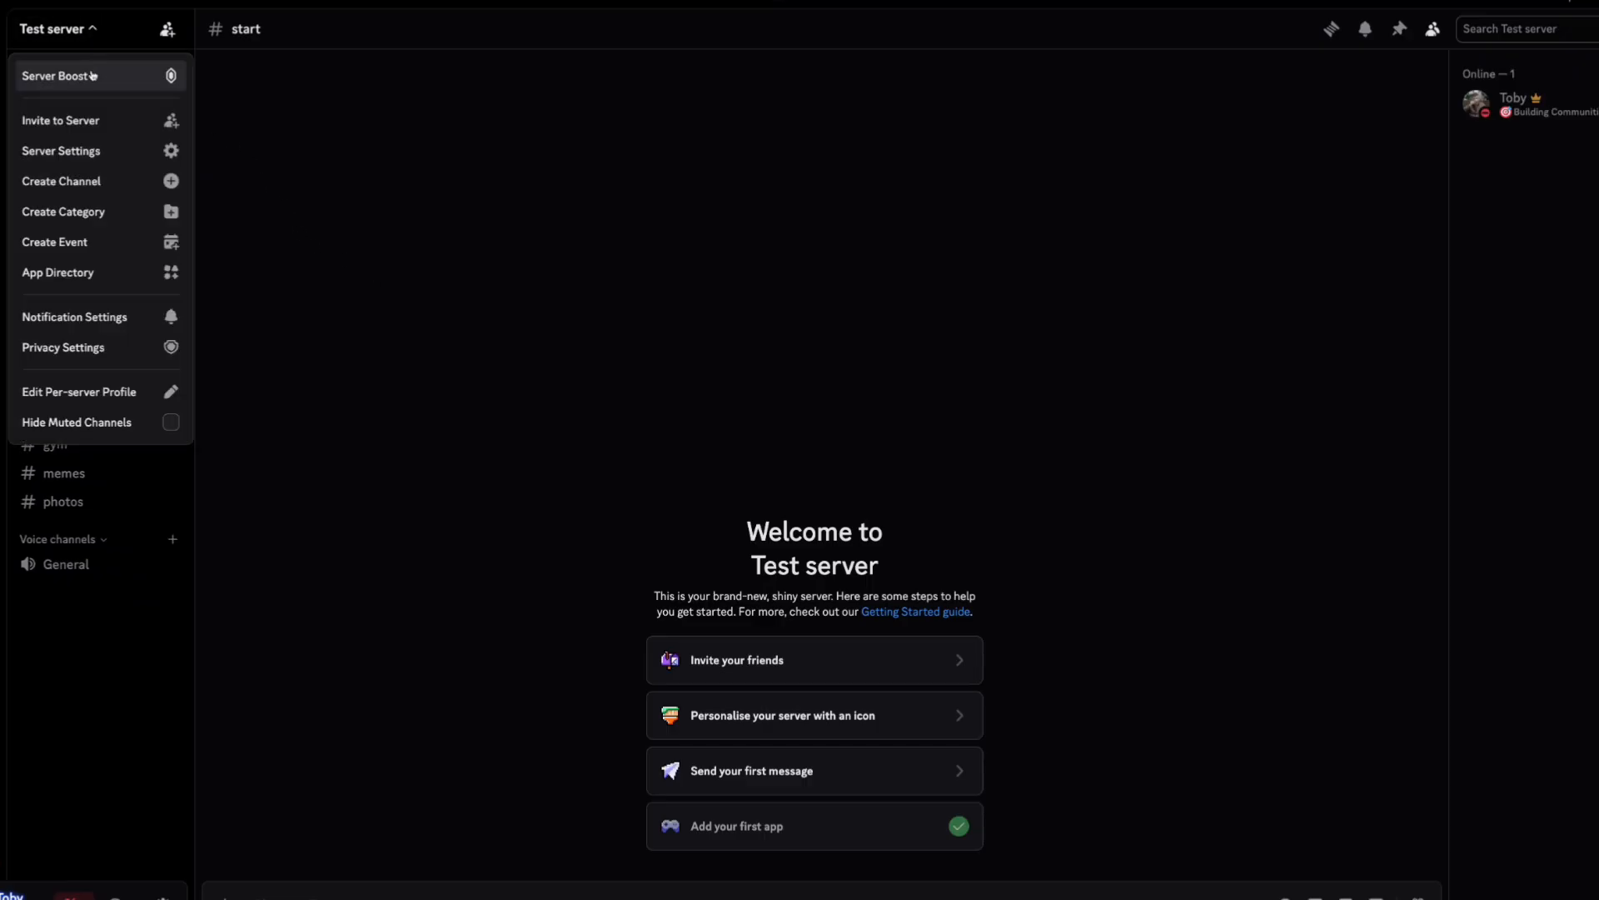
left_click(96, 151)
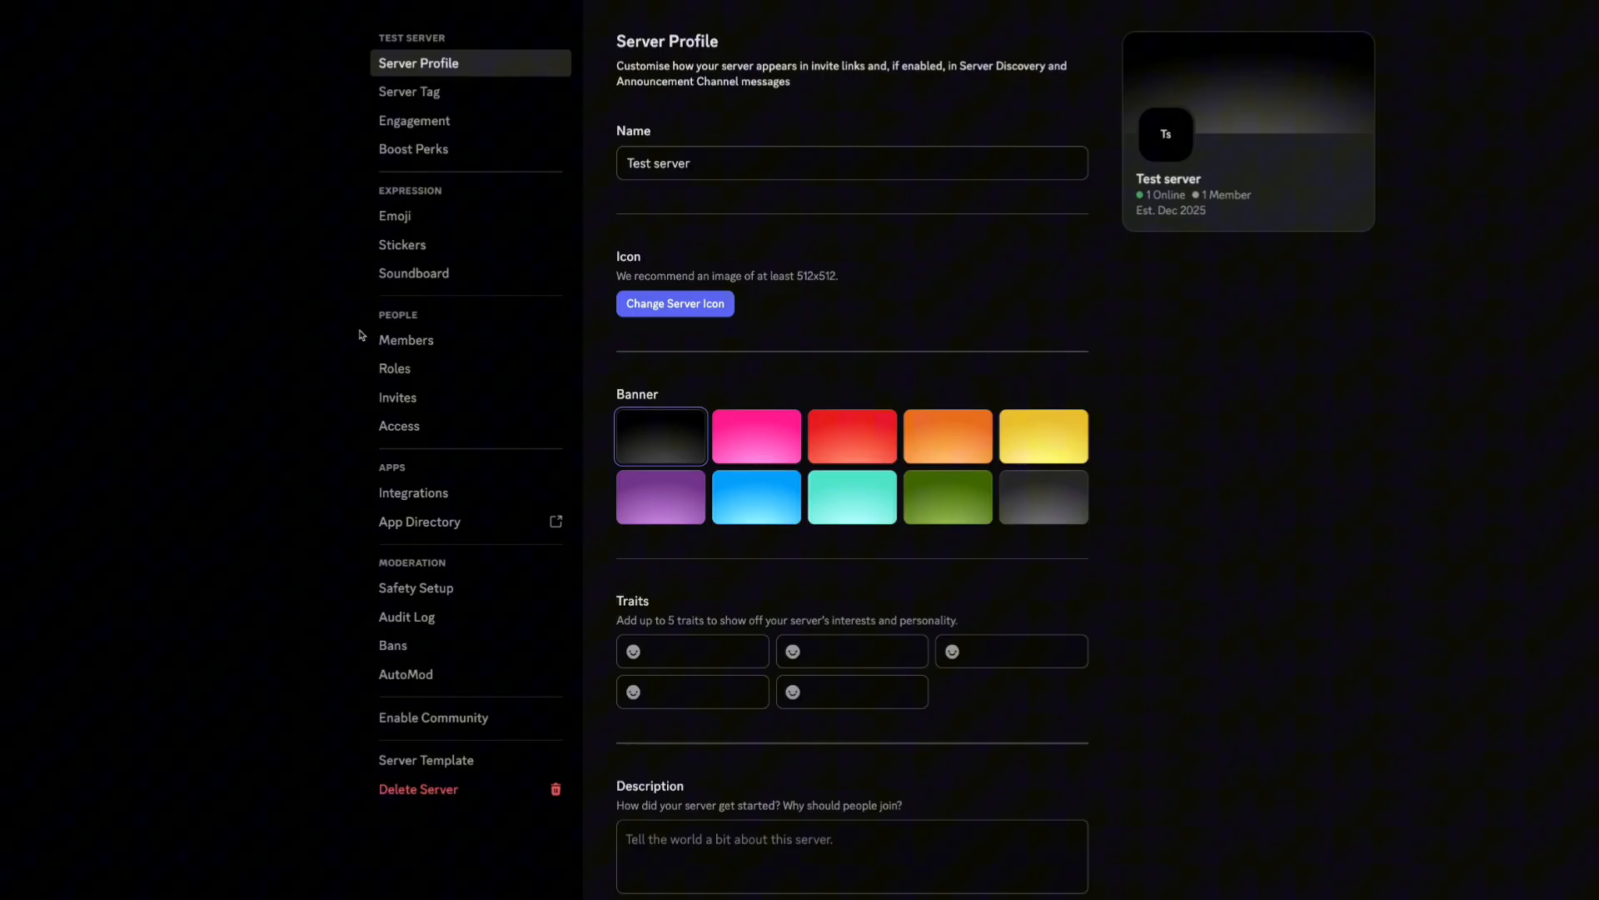
left_click(414, 370)
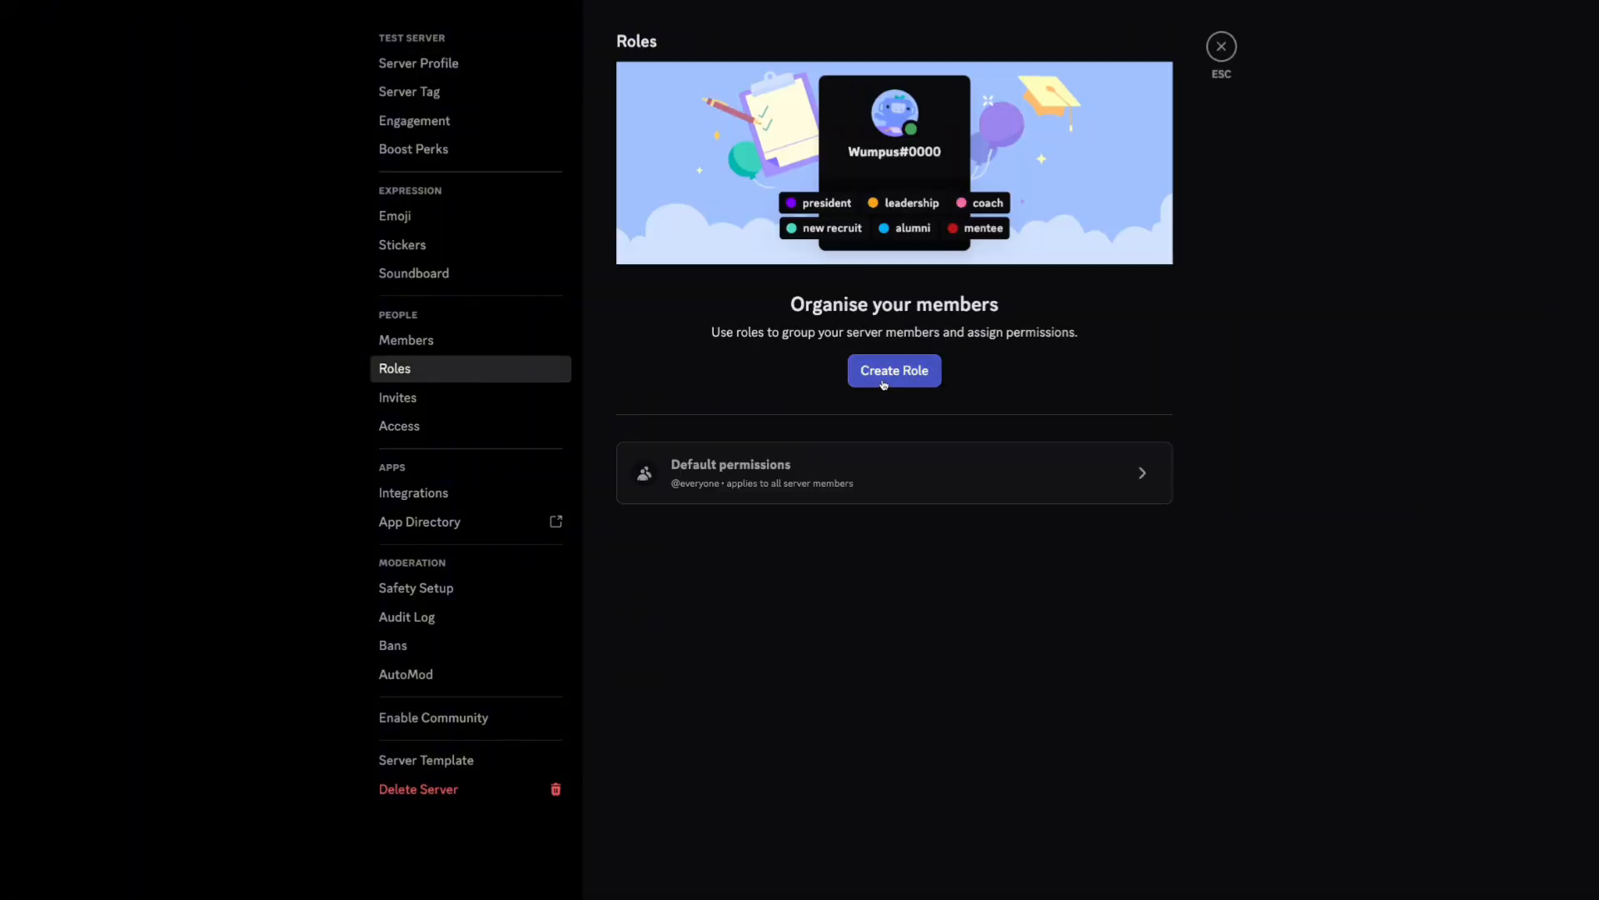
left_click(884, 384)
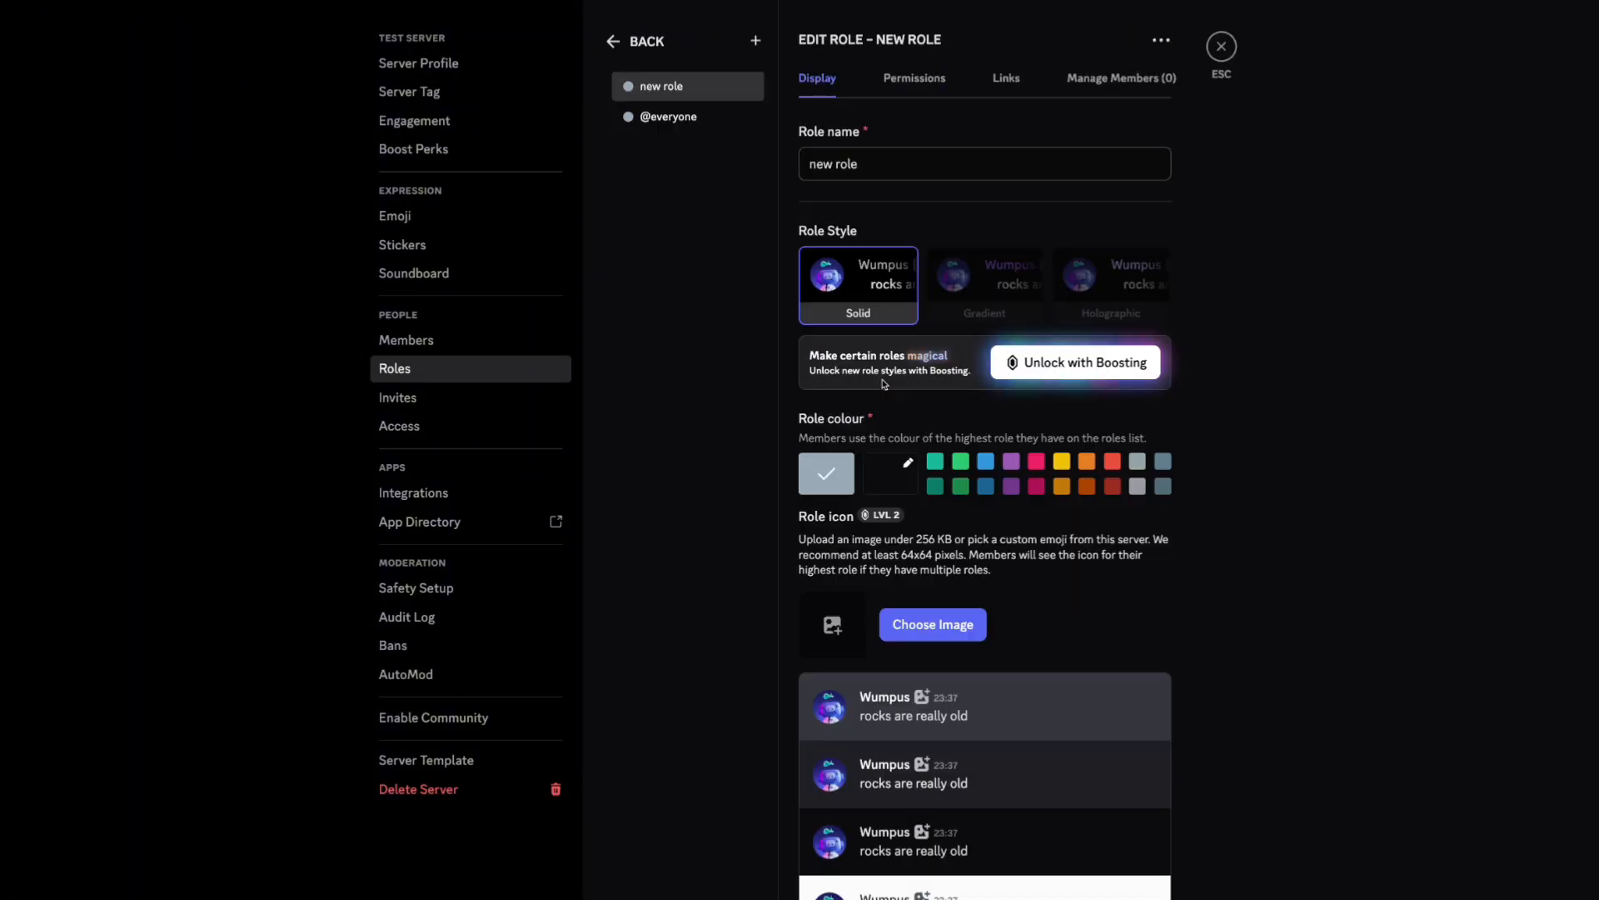
type("Member")
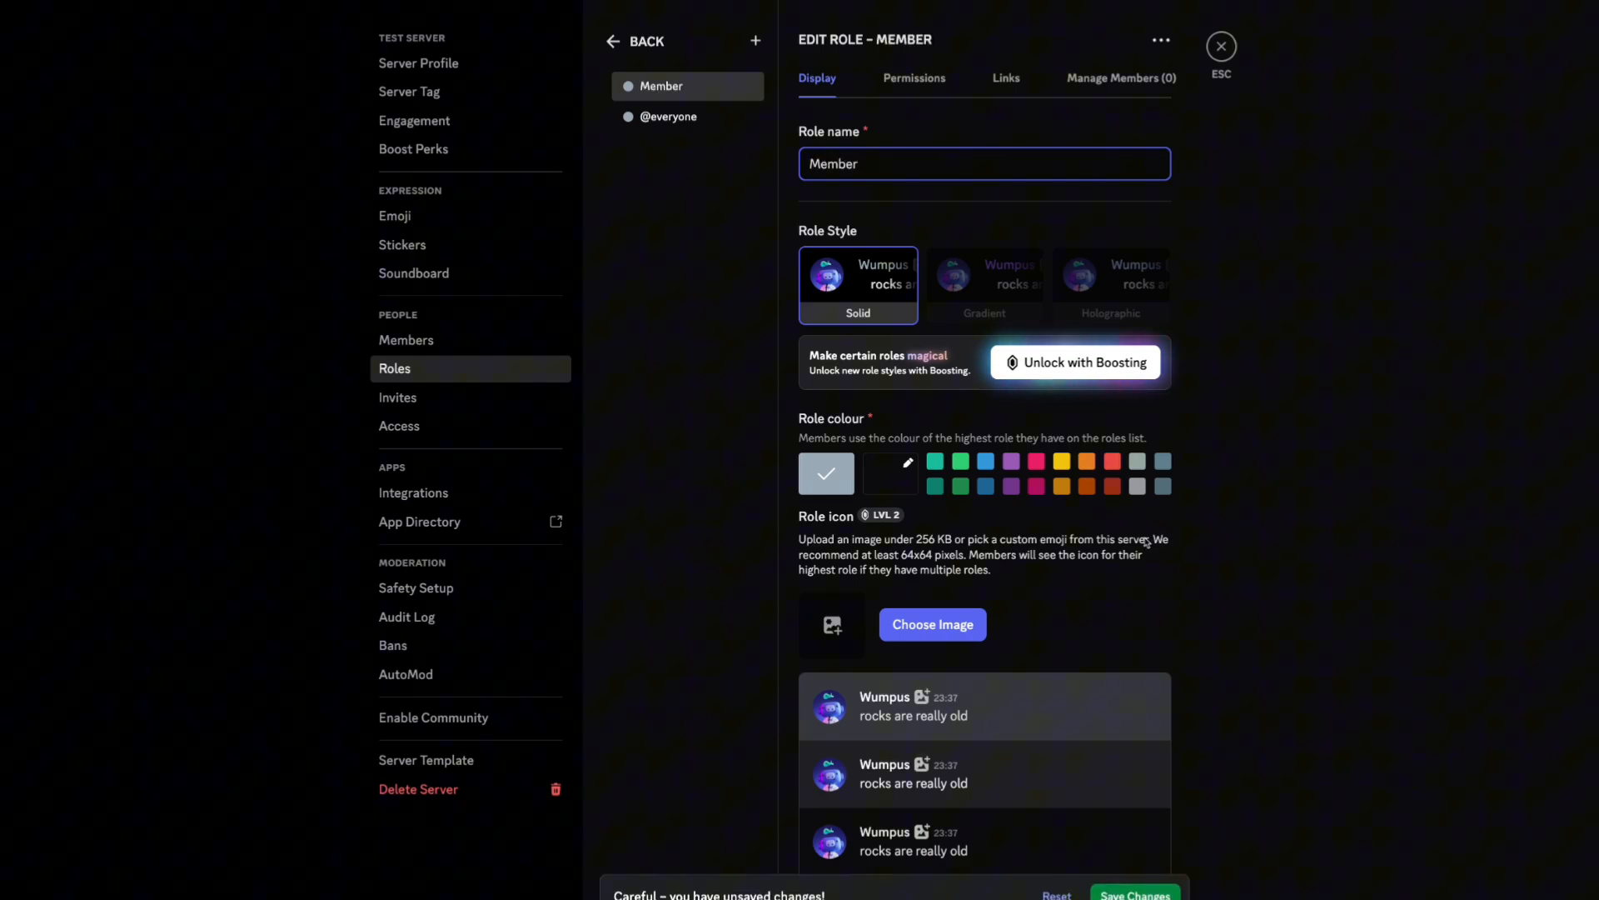
Step: Display the Member role separately from online members, give it the bright teal colour and save the changes
scroll(1147, 543, "down", 4)
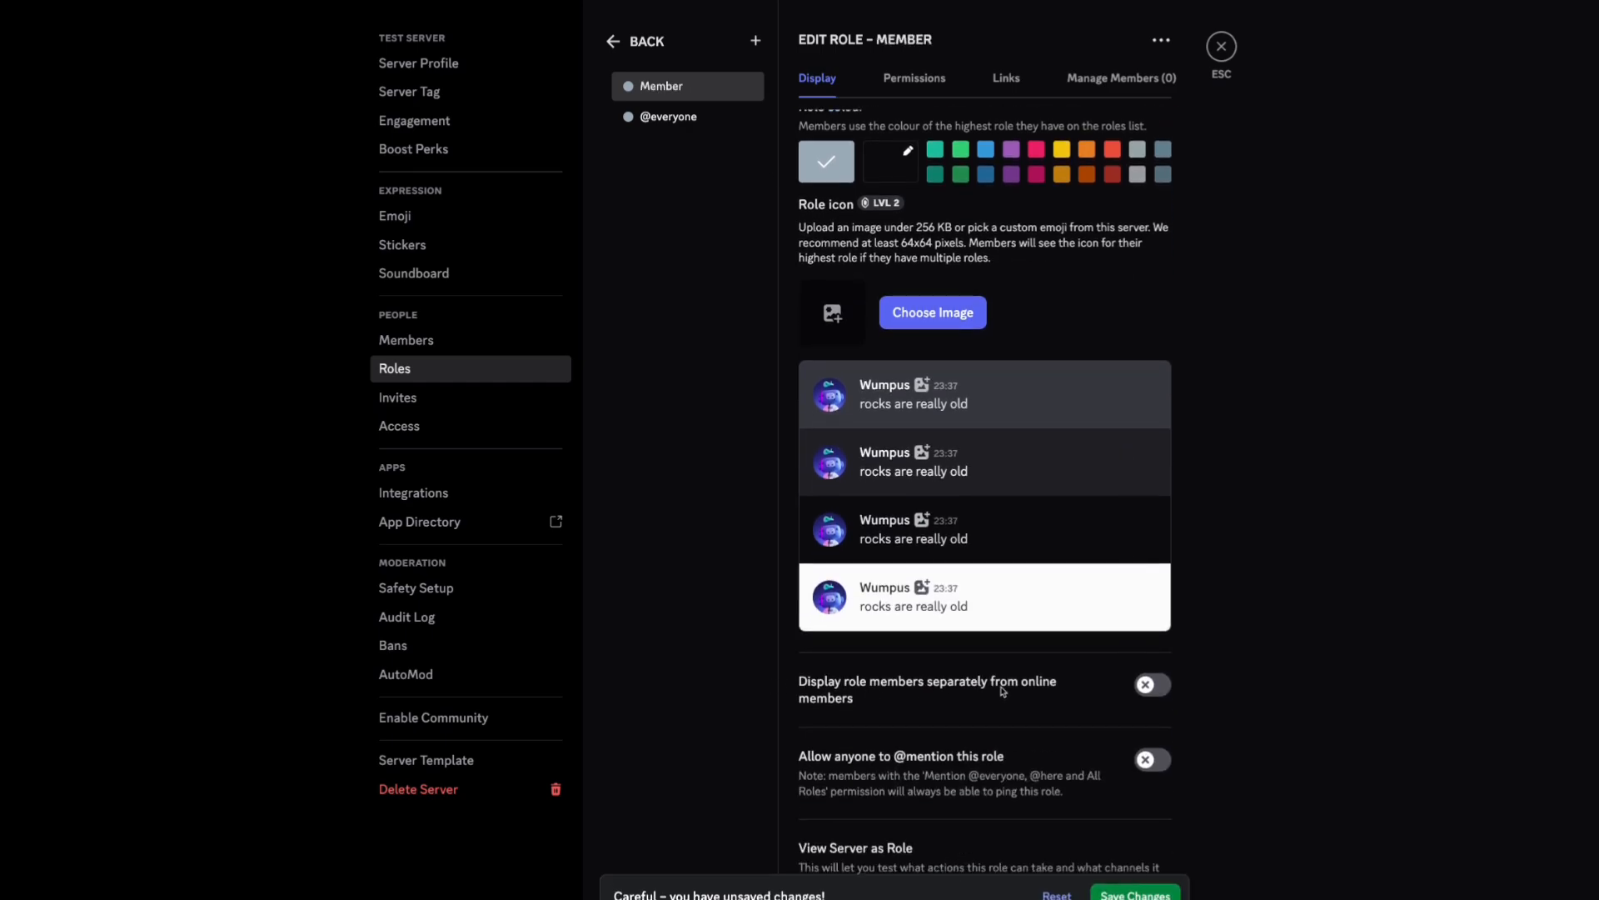
left_click(1153, 684)
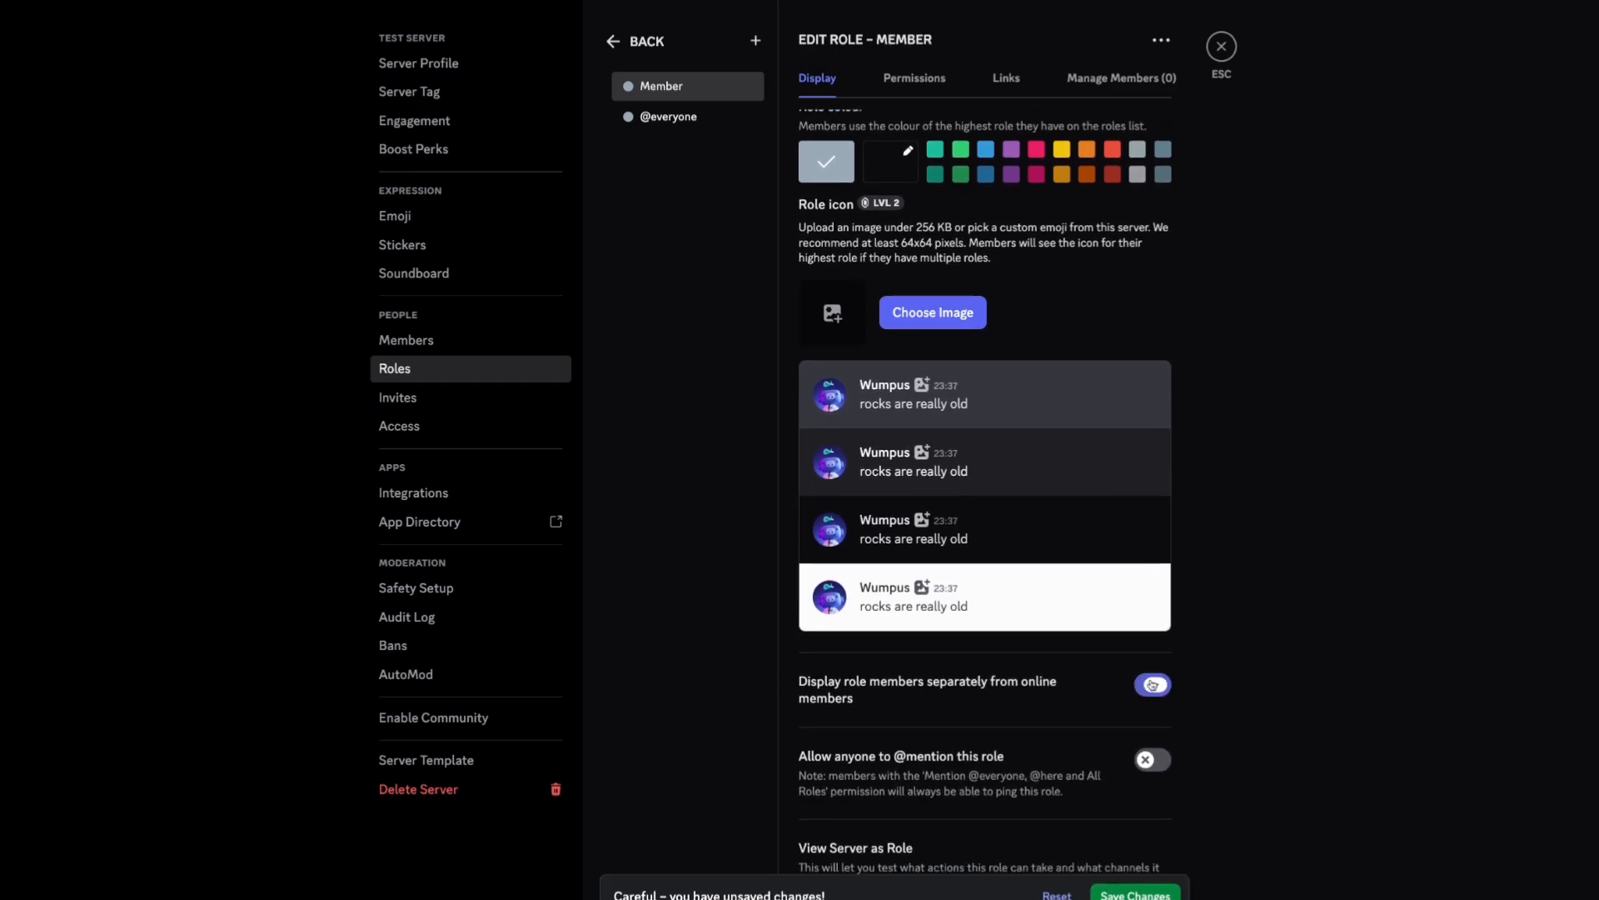
left_click(934, 154)
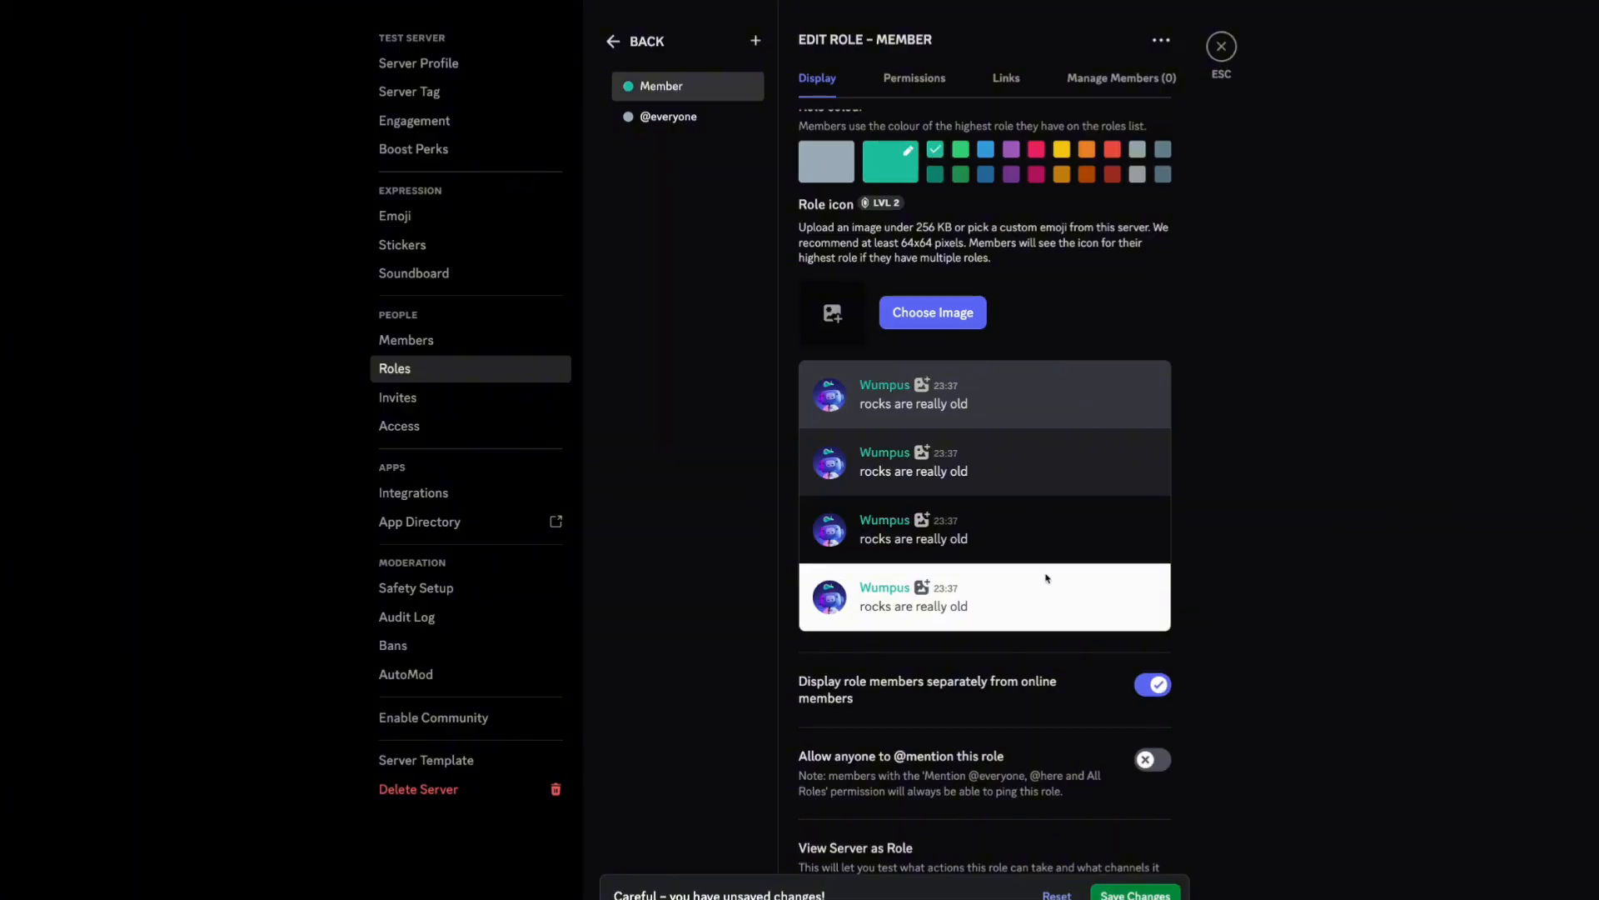
left_click(1145, 895)
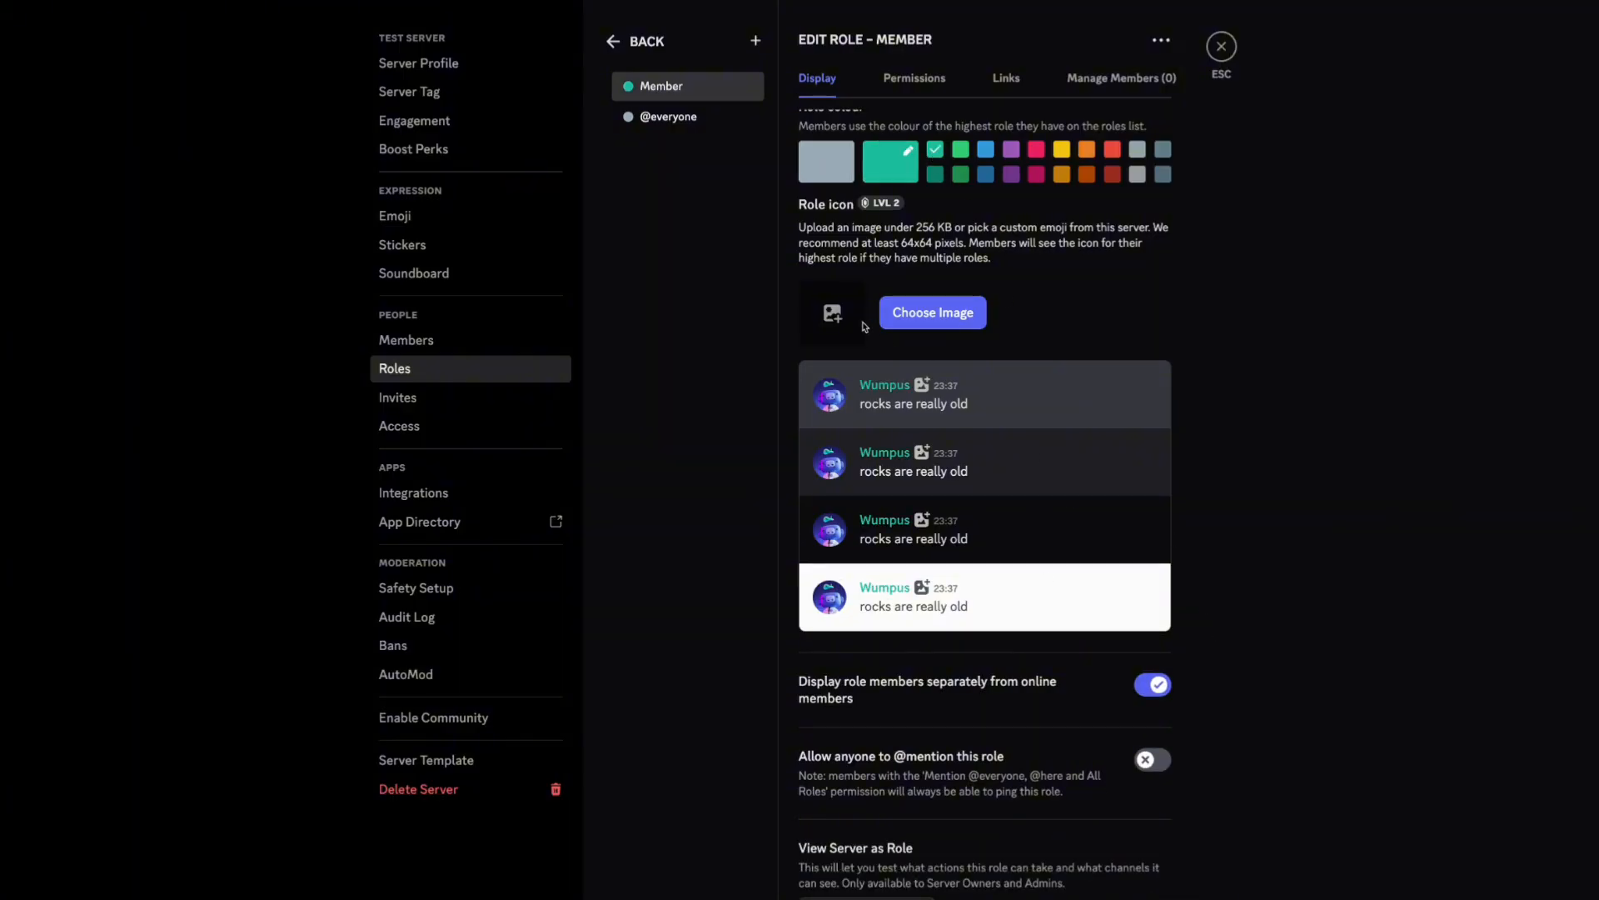
Step: Review the Member role's permissions from the general server ones down to Administrator, and leave the settings
left_click(914, 84)
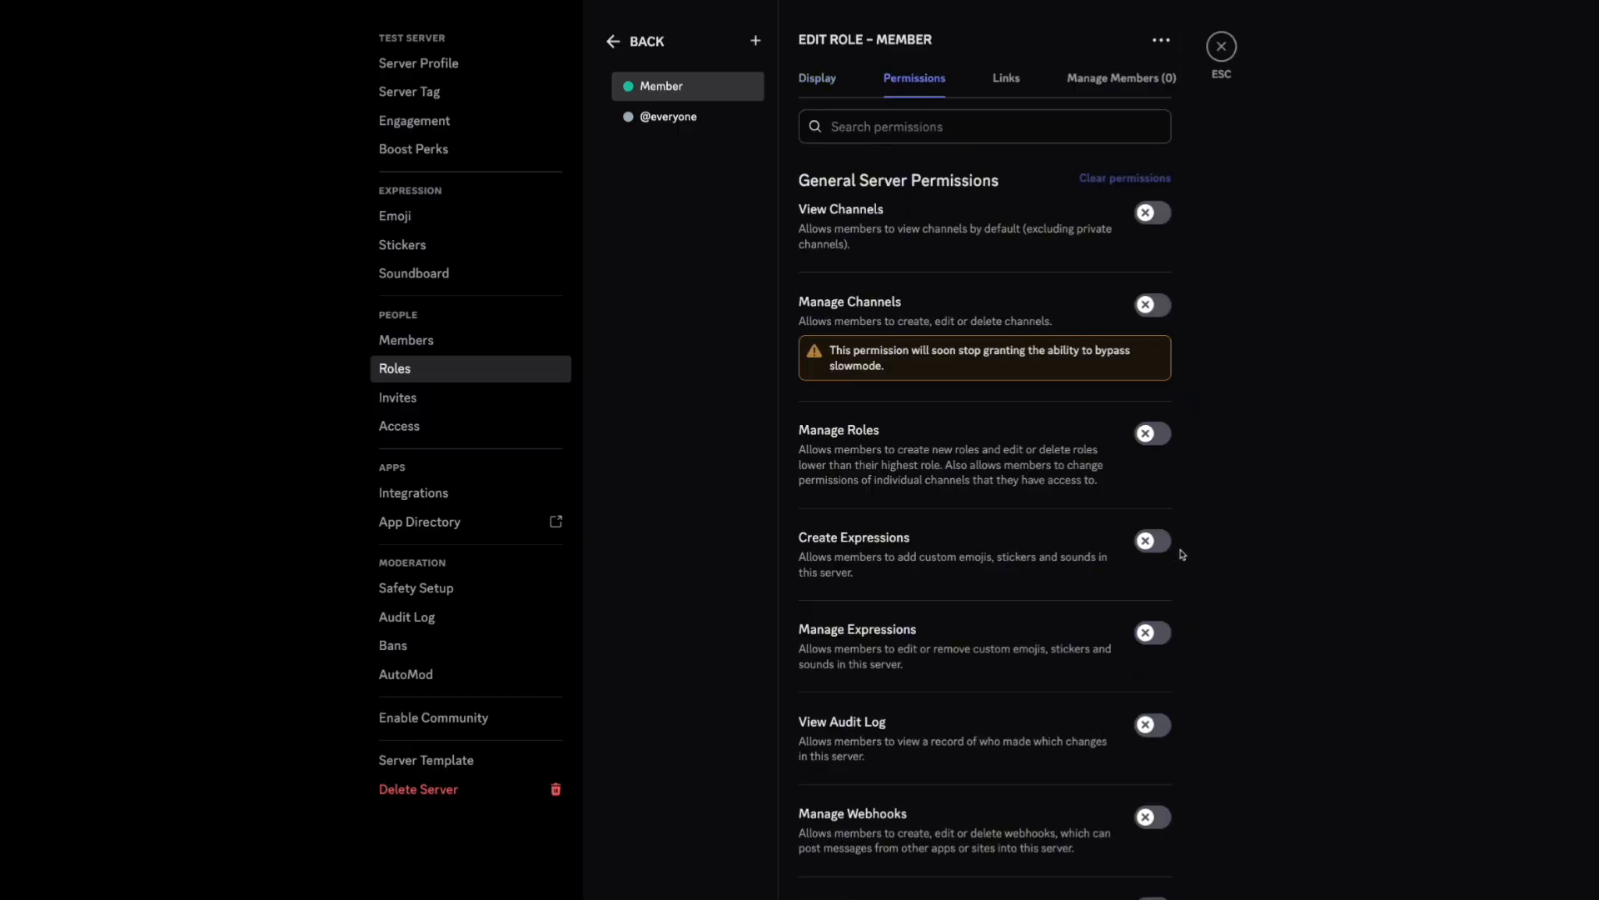
scroll(1183, 554, "down", 6)
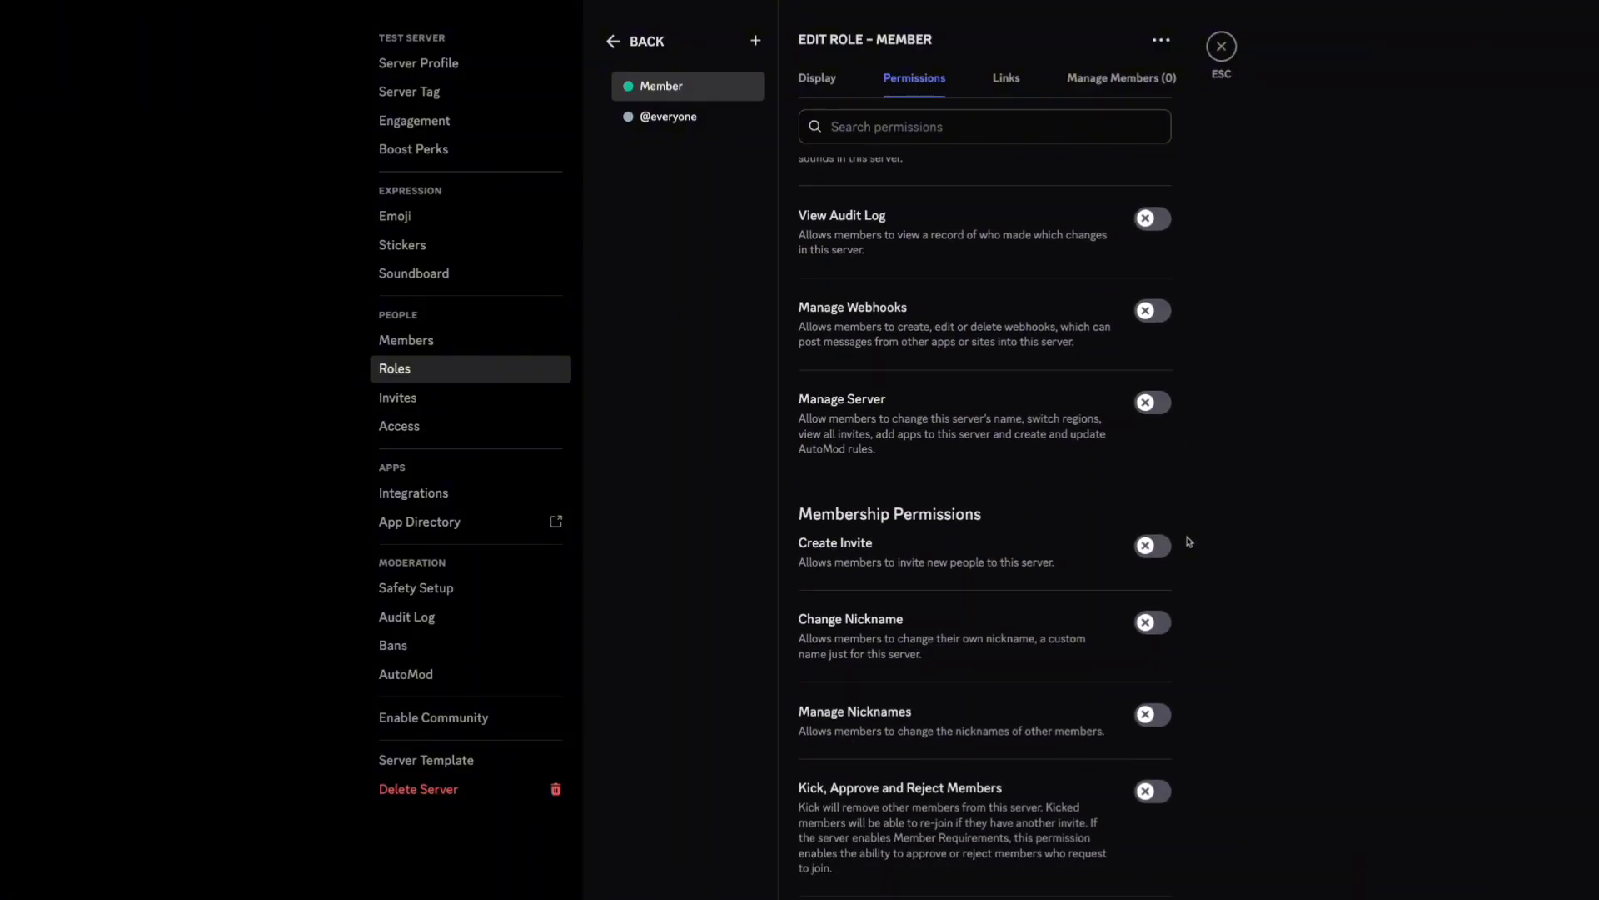
scroll(1188, 542, "down", 10)
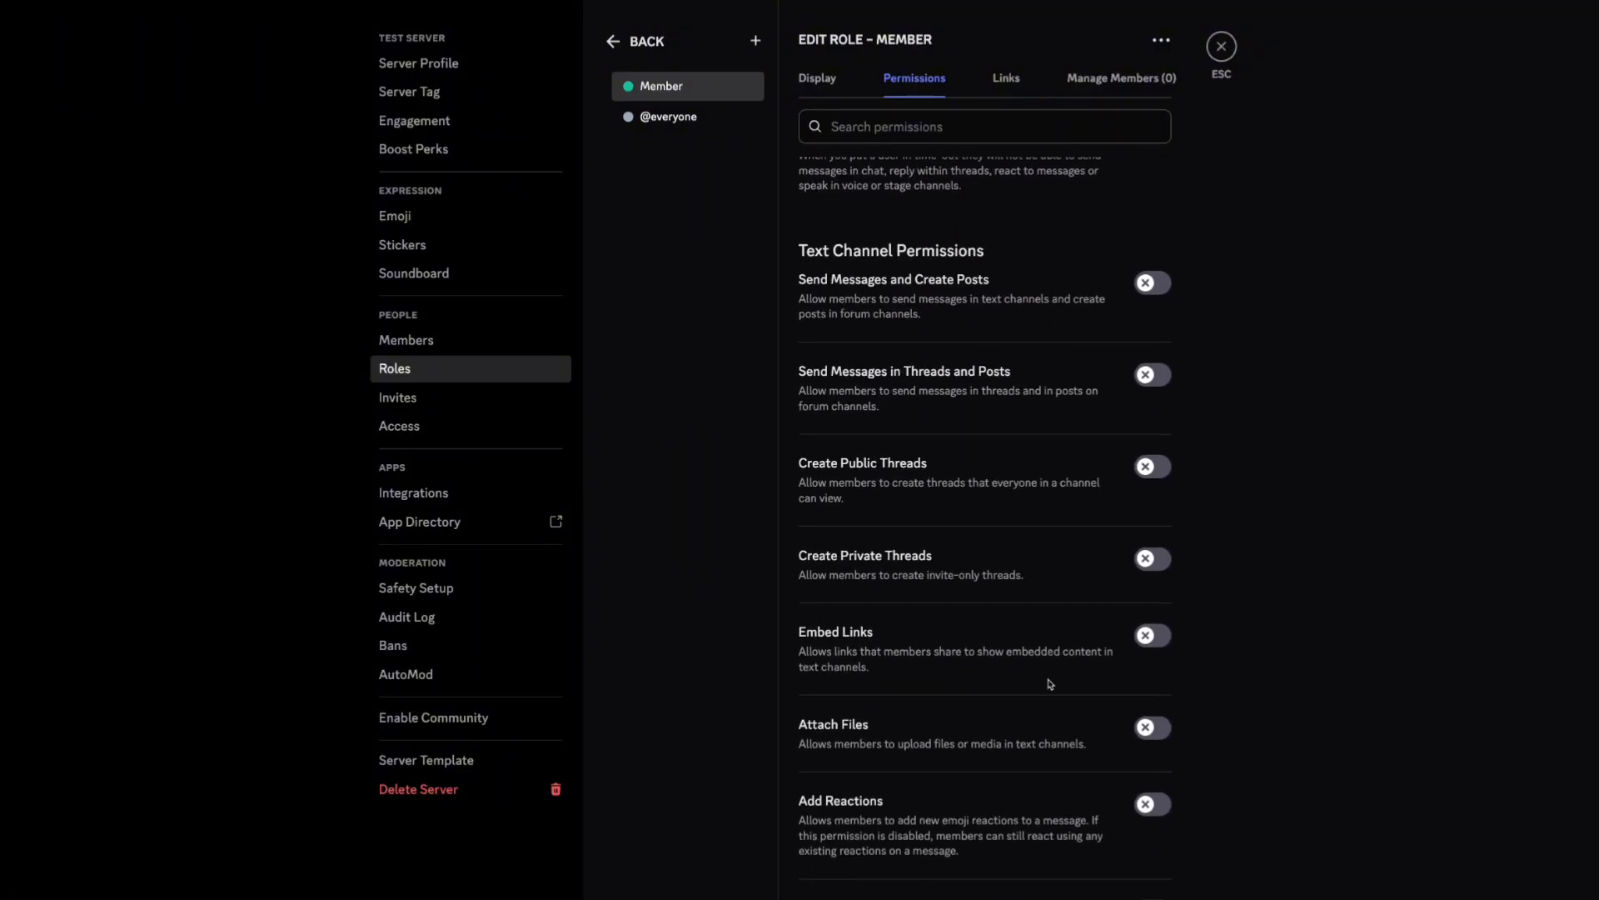
scroll(1049, 683, "down", 20)
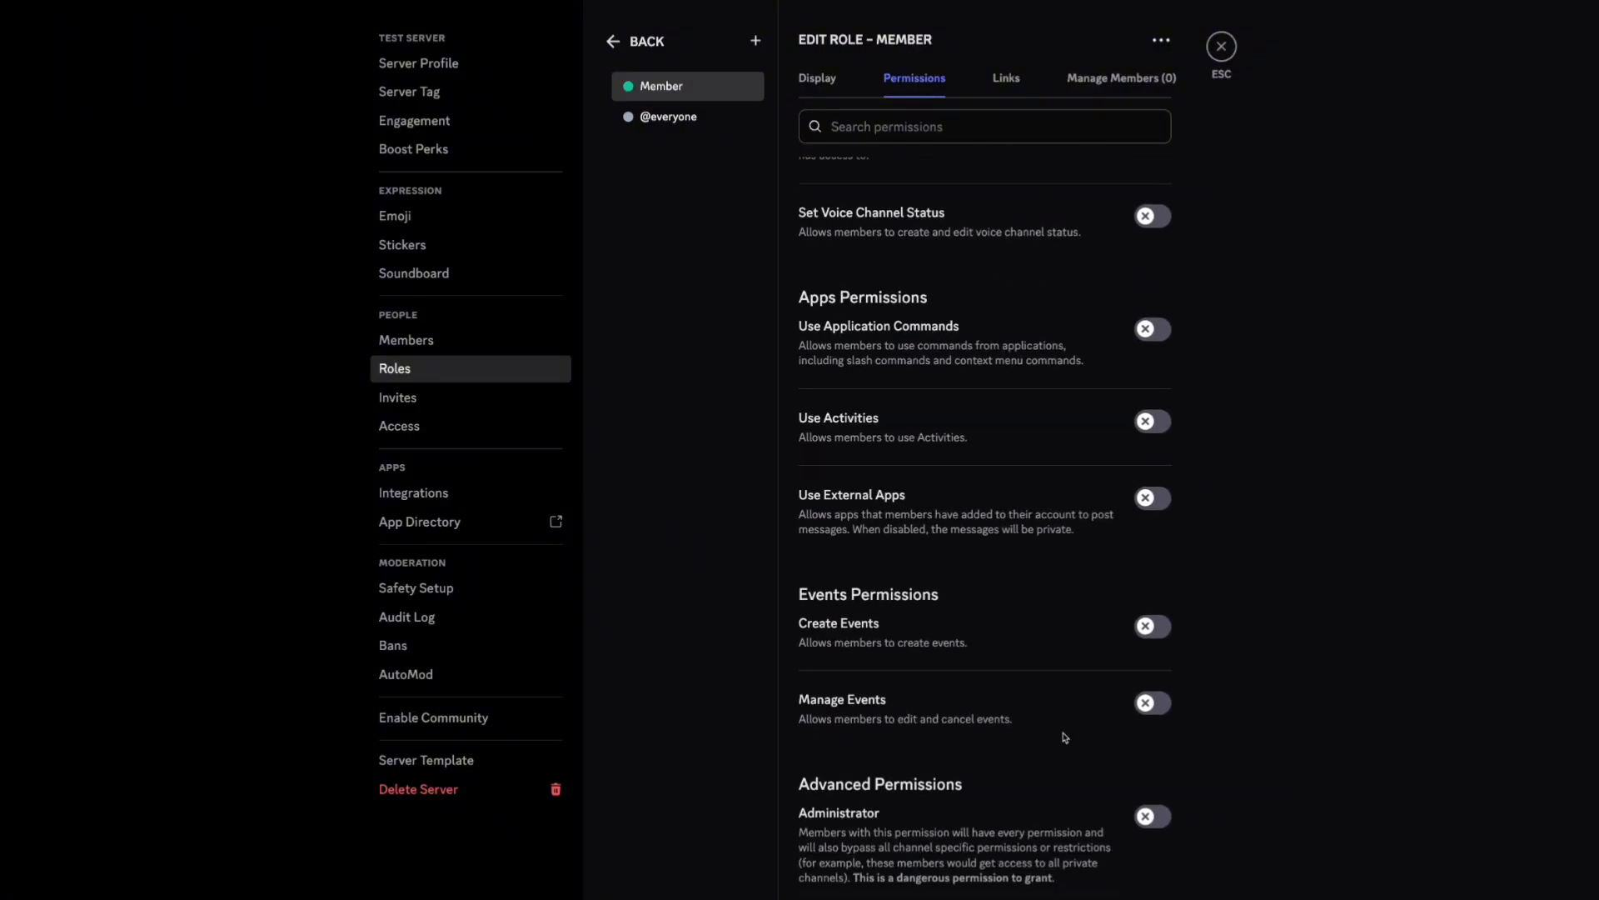
key("Escape")
Step: Create a new role named Server Owner in the Test server's settings
left_click(75, 28)
left_click(79, 150)
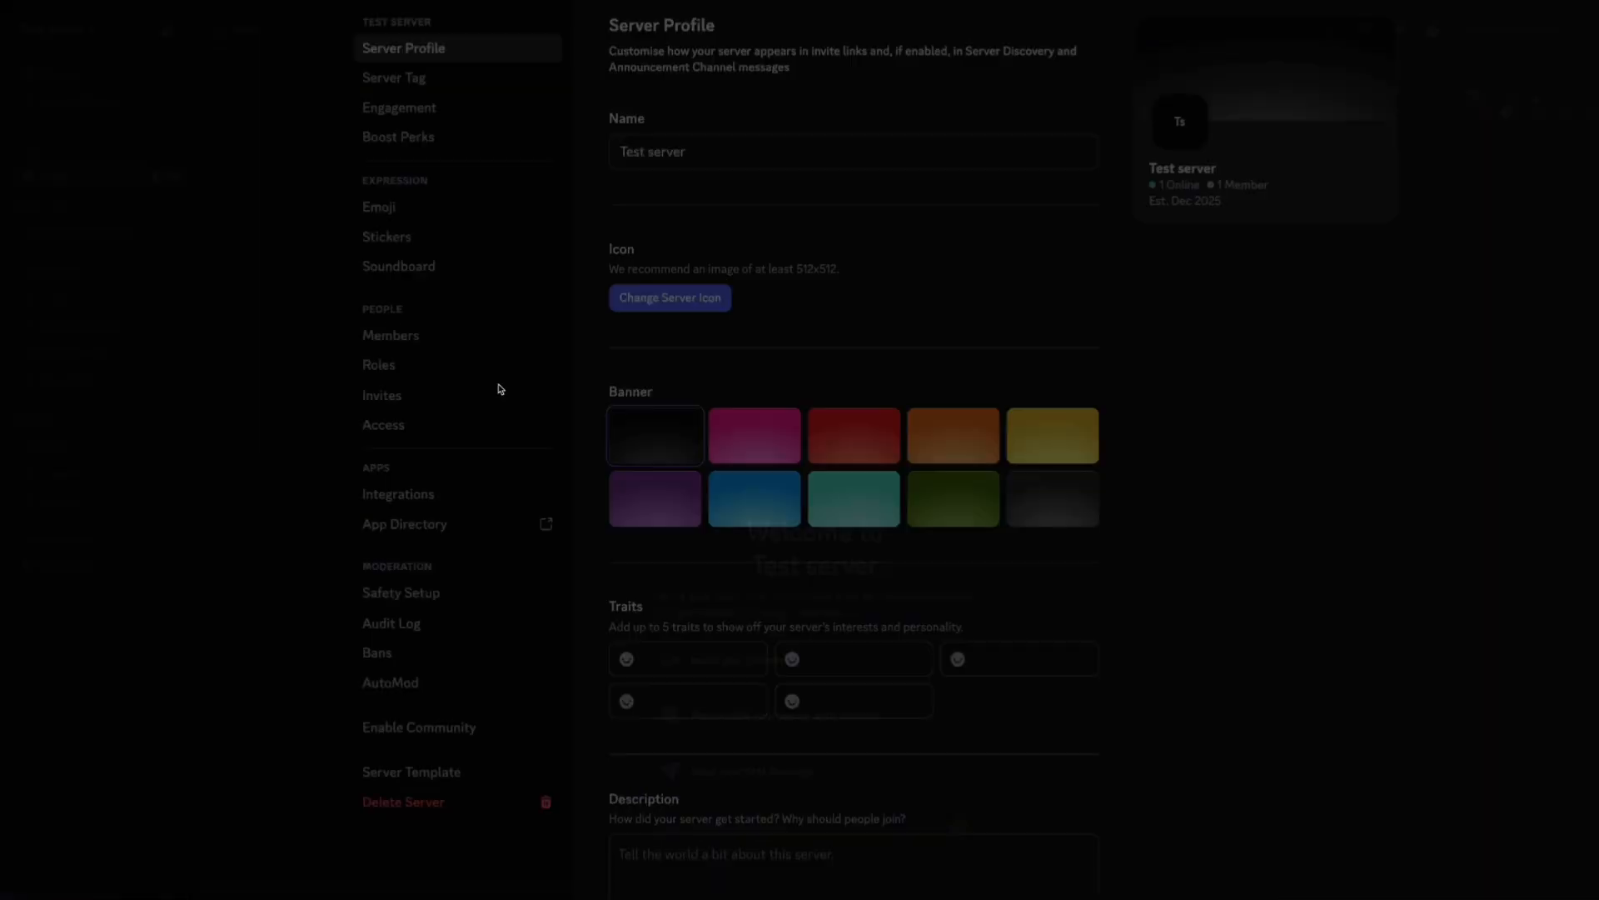
left_click(458, 368)
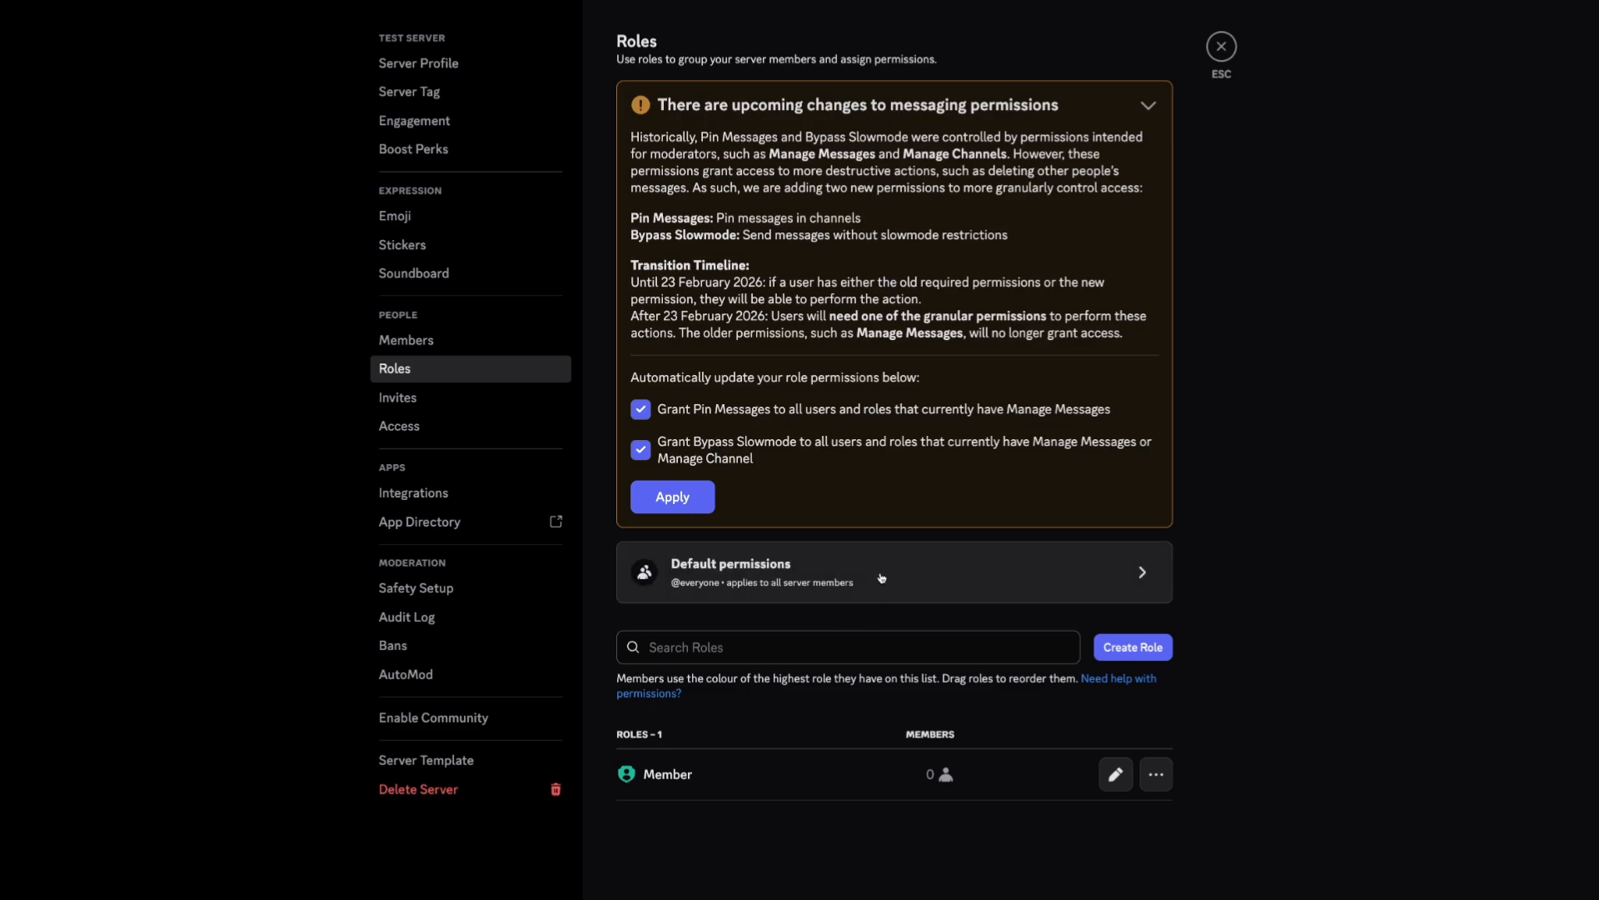
left_click(1131, 648)
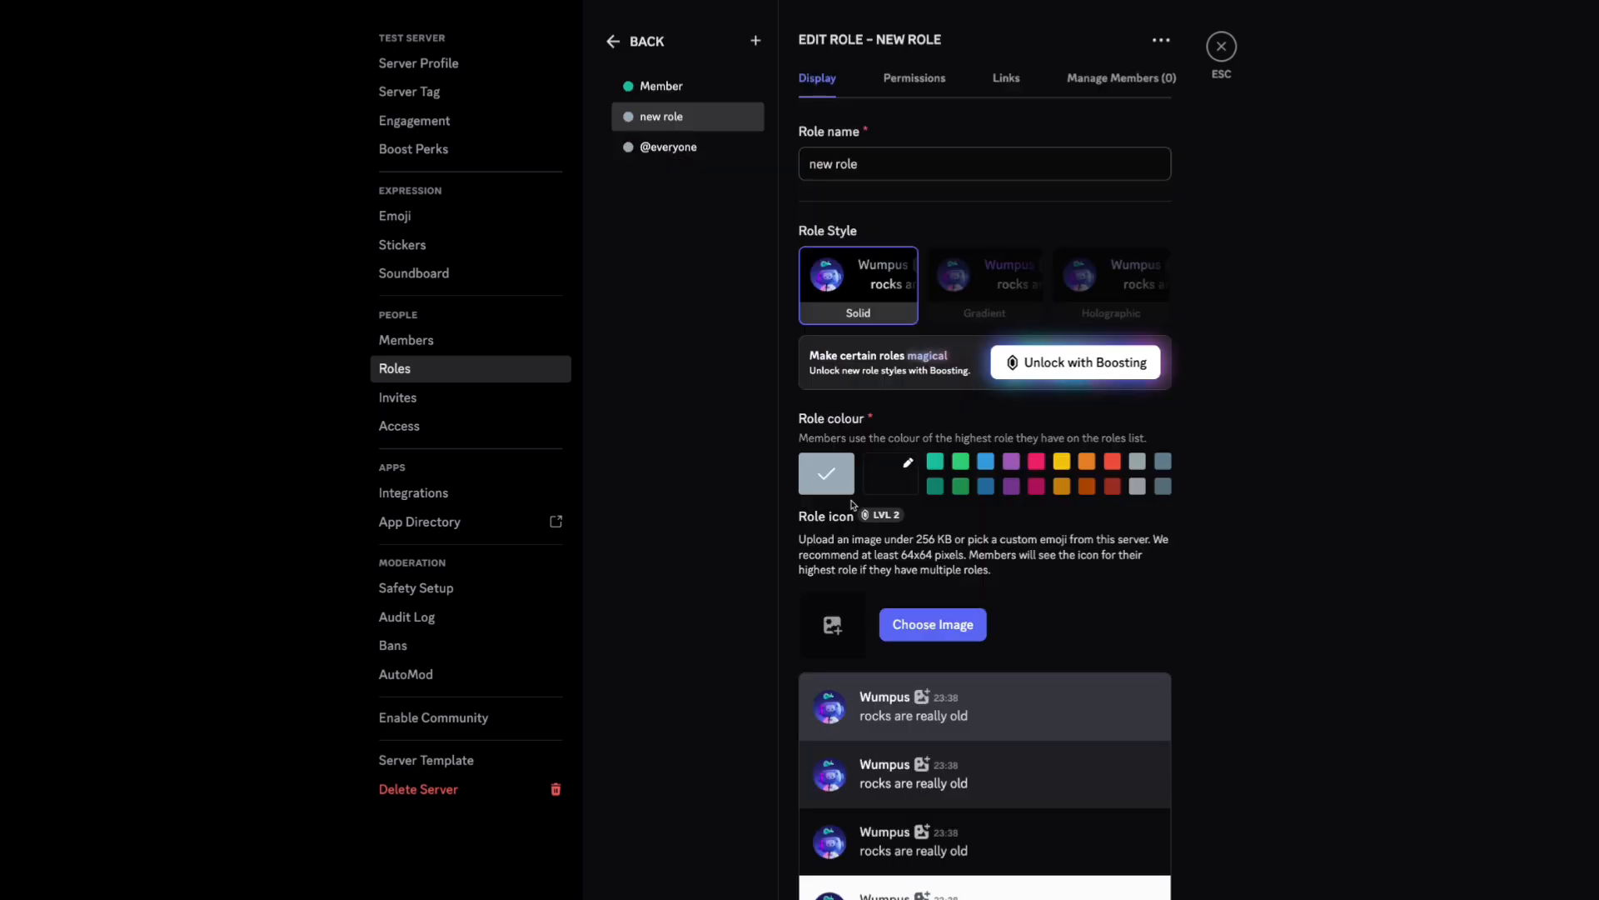
triple_click(843, 173)
type("sERVER")
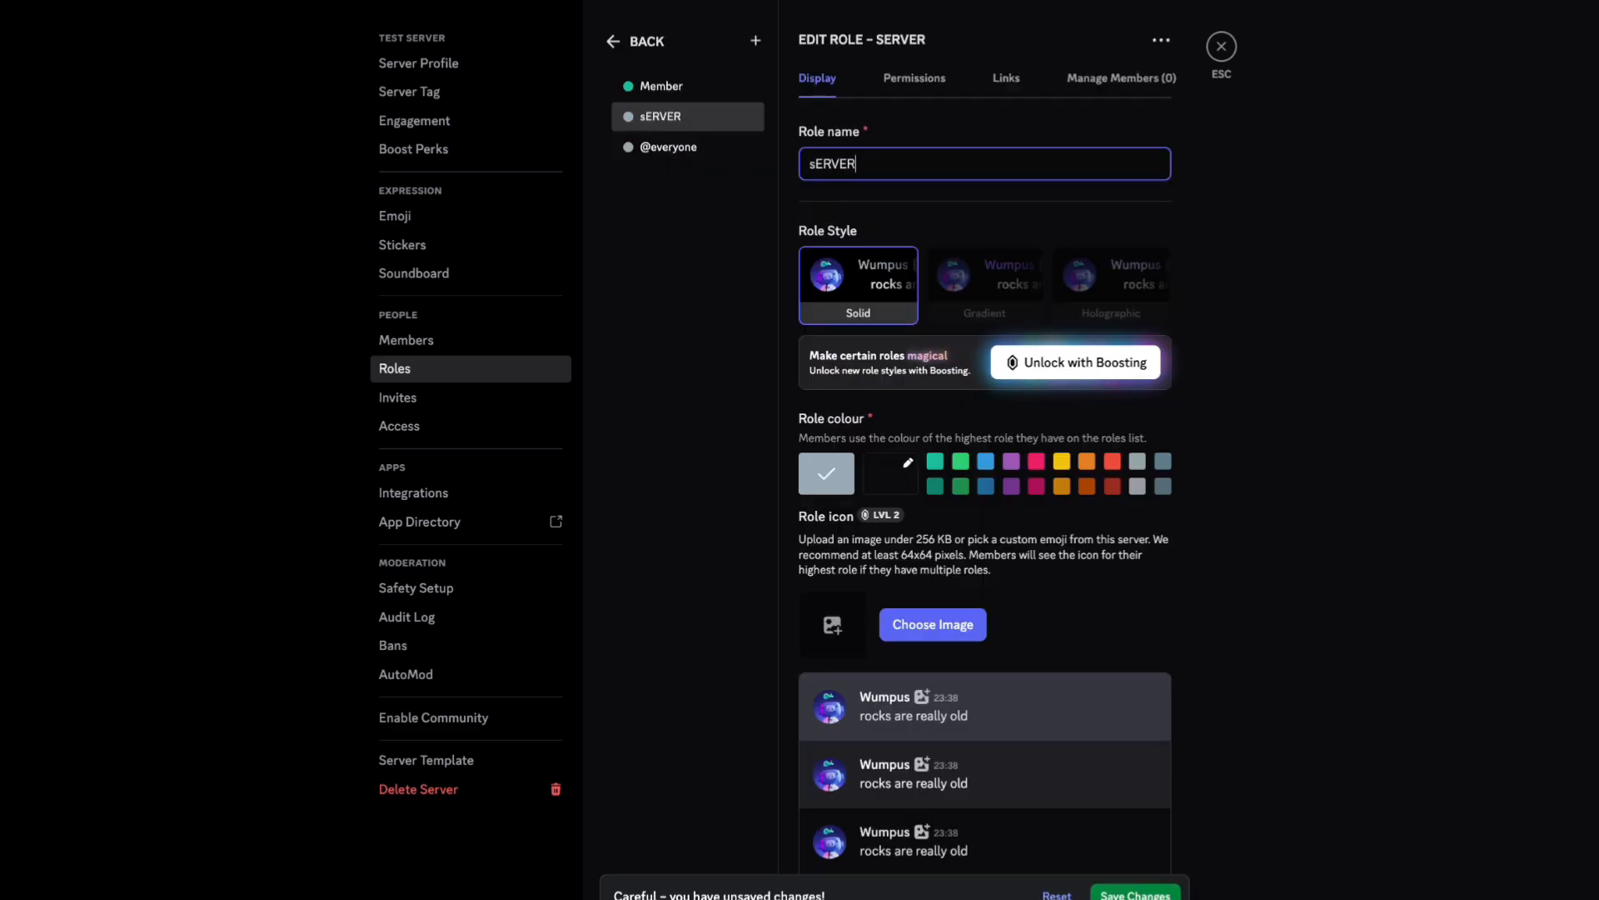
key("BackSpace")
key("BackSpace")
key("BackSpace")
key("BackSpace")
key("BackSpace")
key("BackSpace")
type("Server Own")
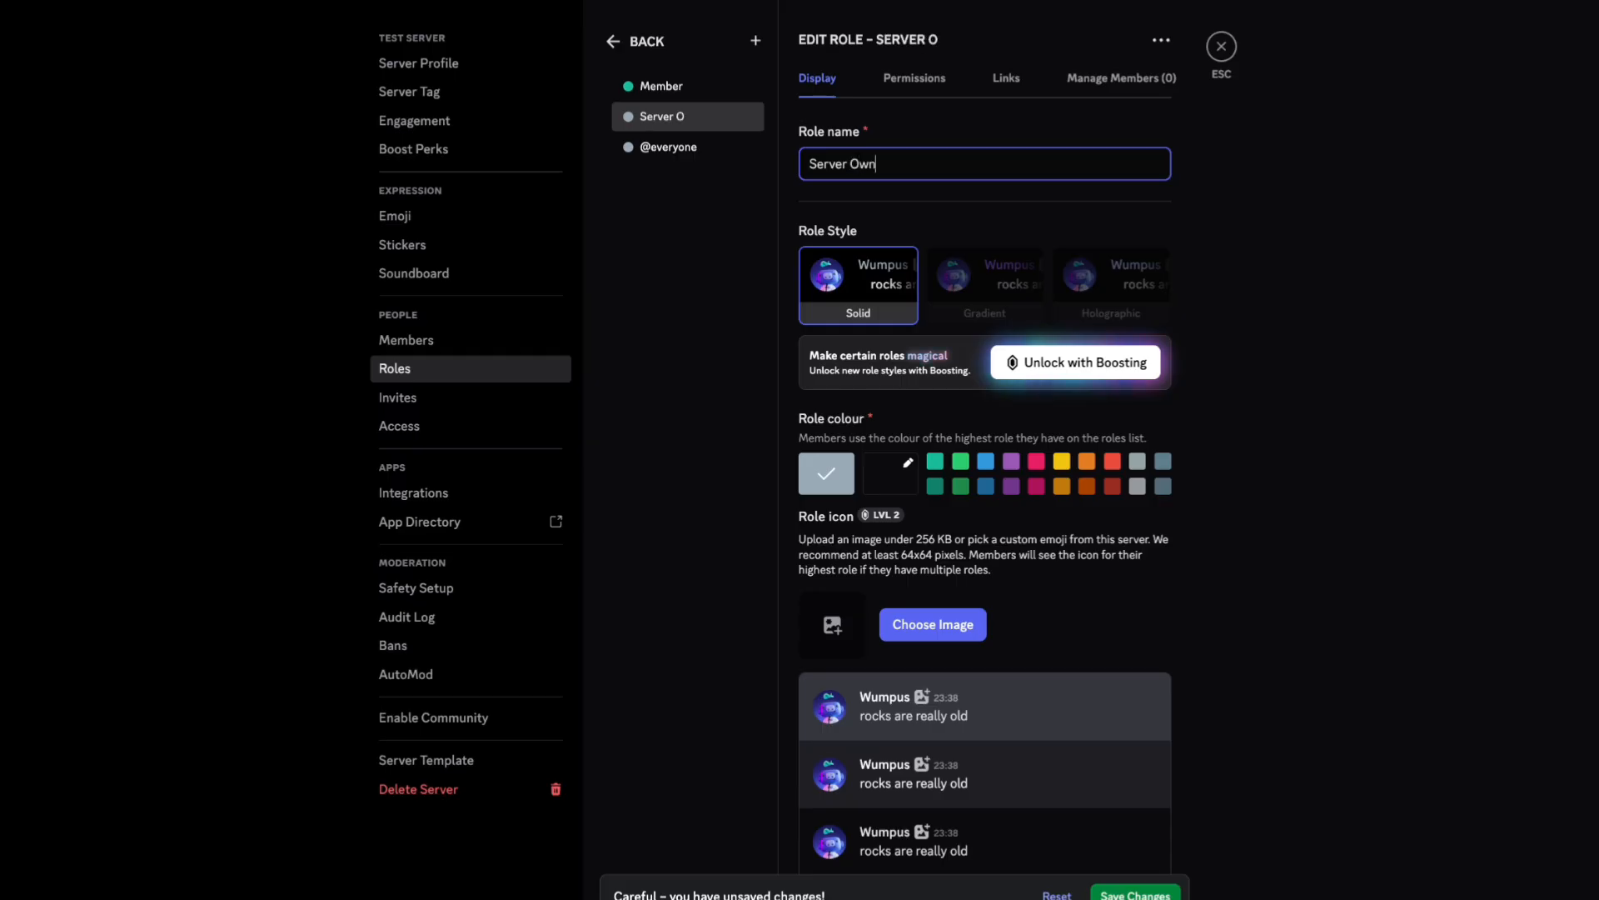
type("er")
Step: Give the Server Owner role a custom violet-blue colour and save the changes
left_click(986, 462)
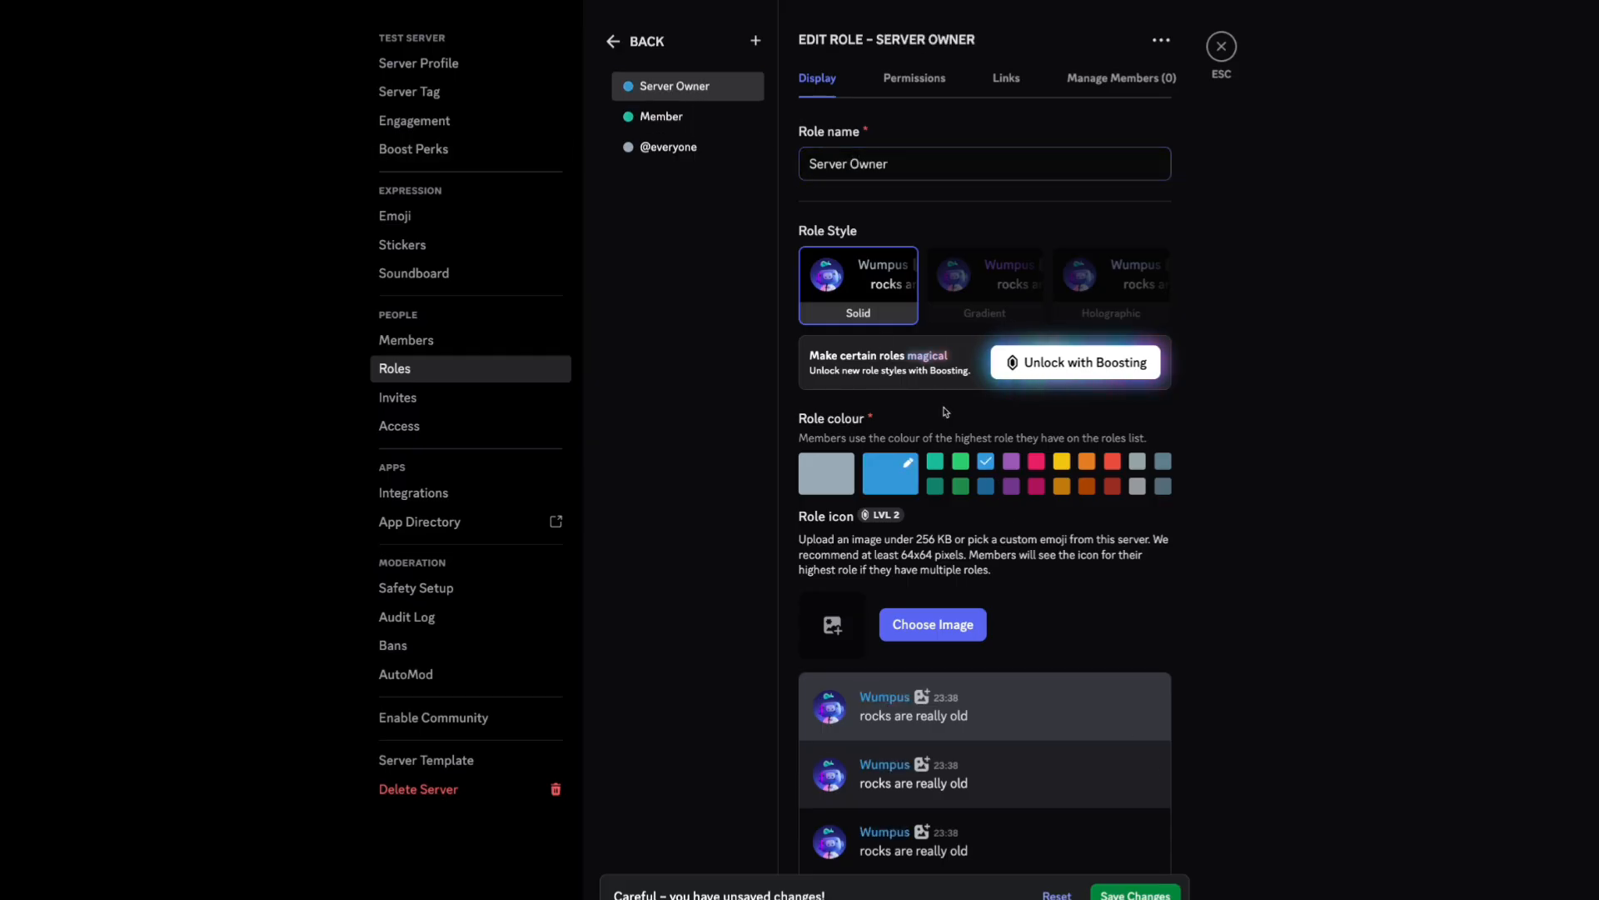
left_click(891, 474)
left_click(1074, 603)
left_click(1123, 468)
left_click(1171, 845)
left_click(1141, 892)
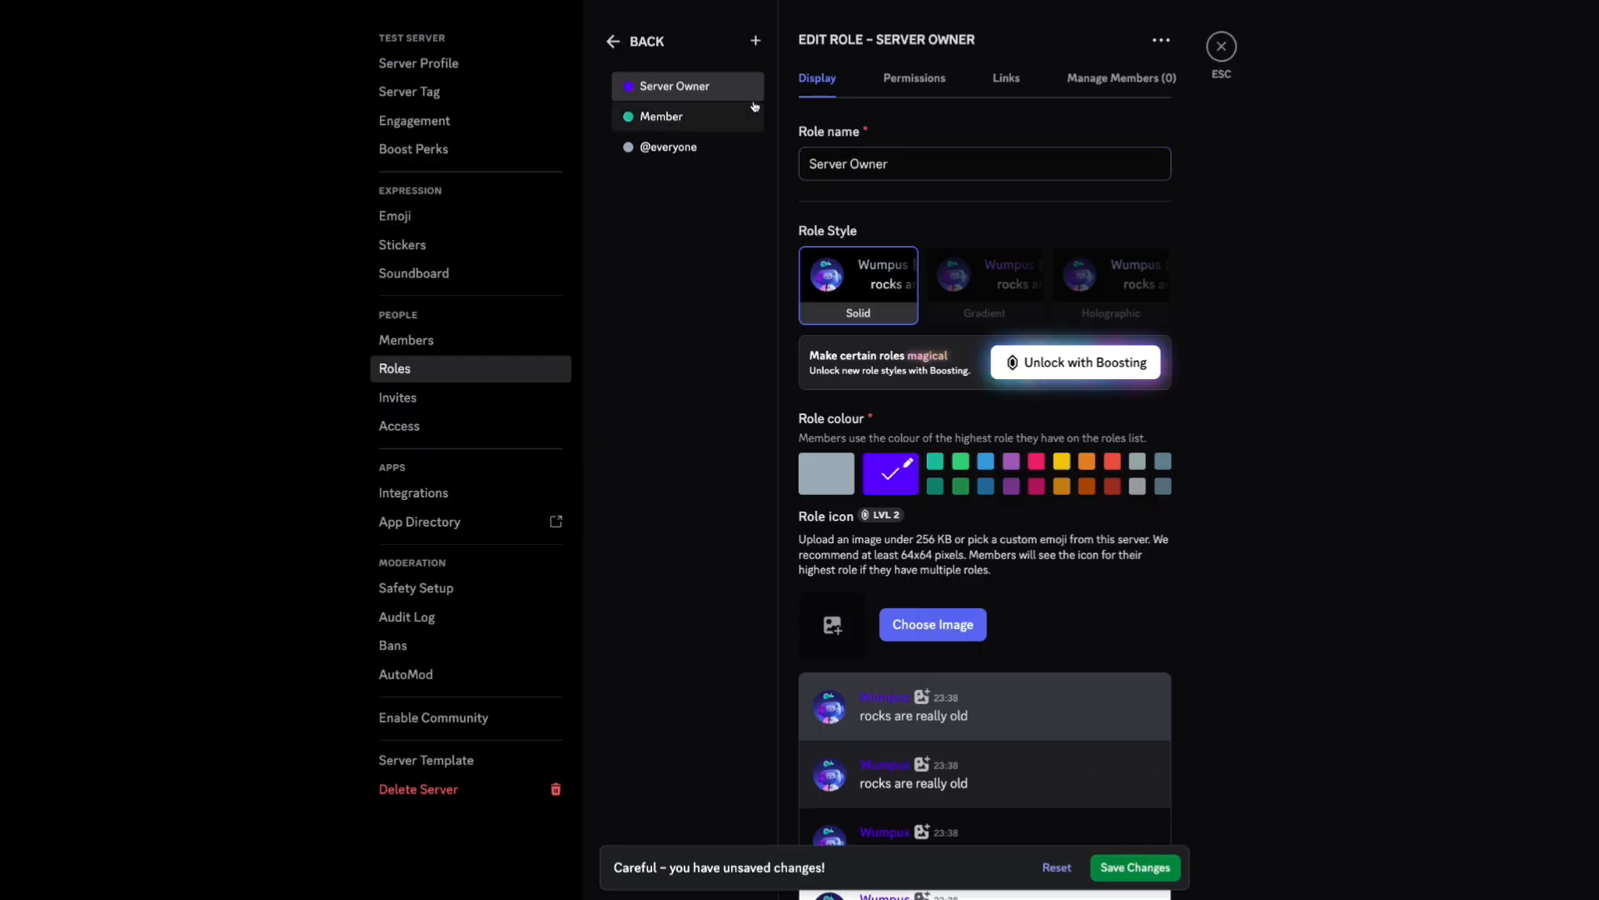
Step: Create a Moderator role with a custom bright red colour and save it
left_click(755, 41)
type("Moder")
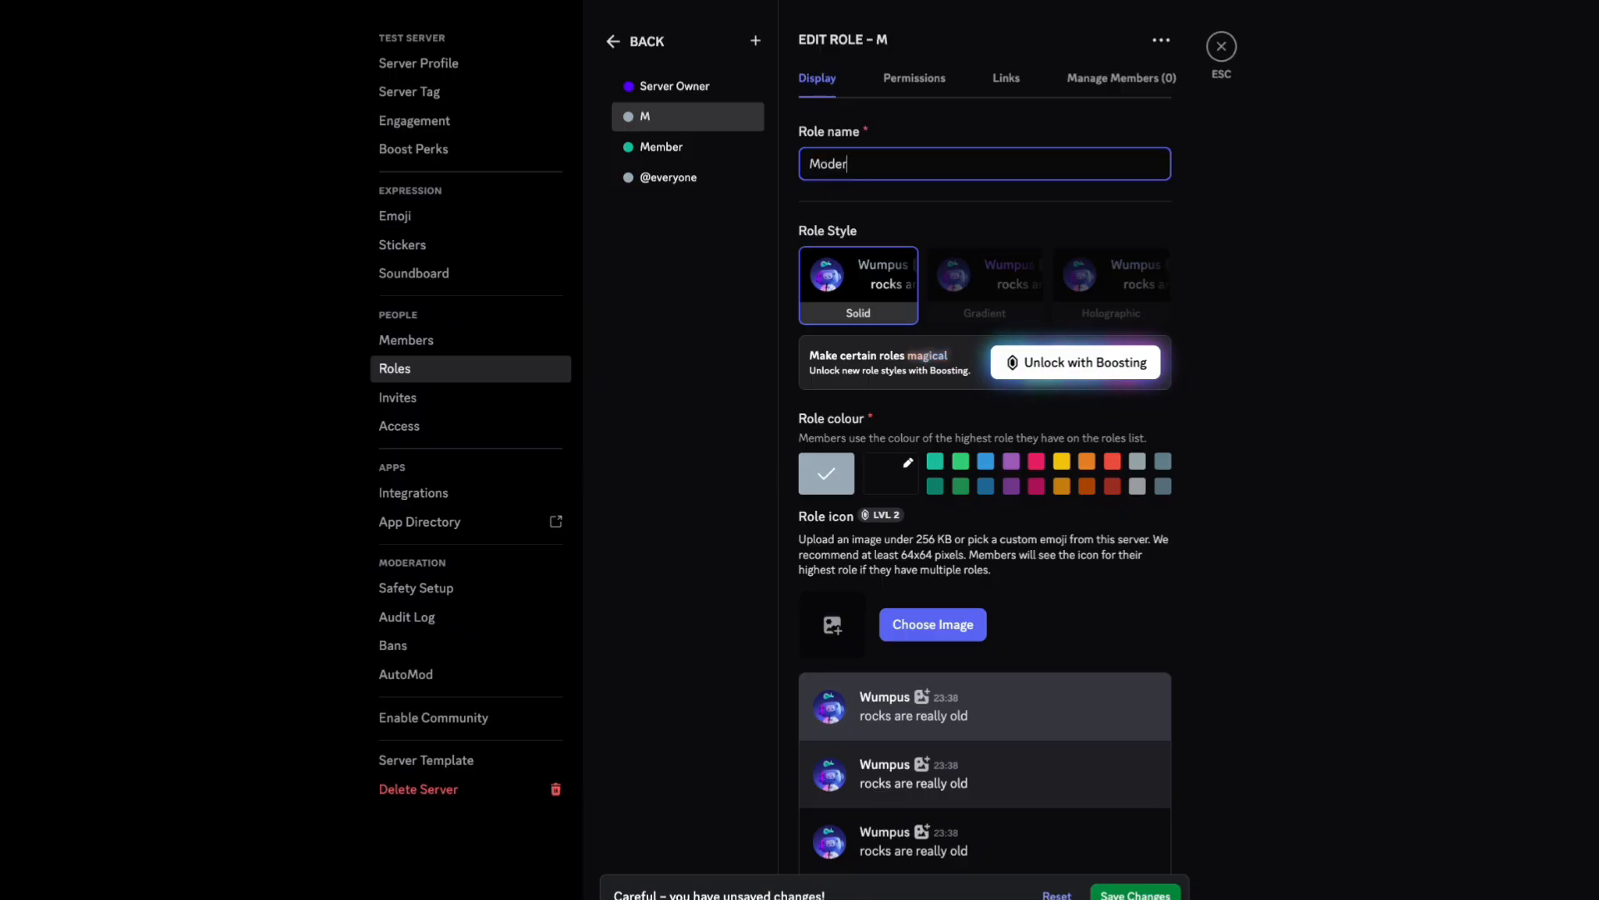
type("ator")
left_click(893, 473)
left_click(1126, 469)
left_click(1238, 553)
left_click(1138, 894)
Step: Create a role named Lvl 1, place it directly above Member in the role order and save
left_click(755, 41)
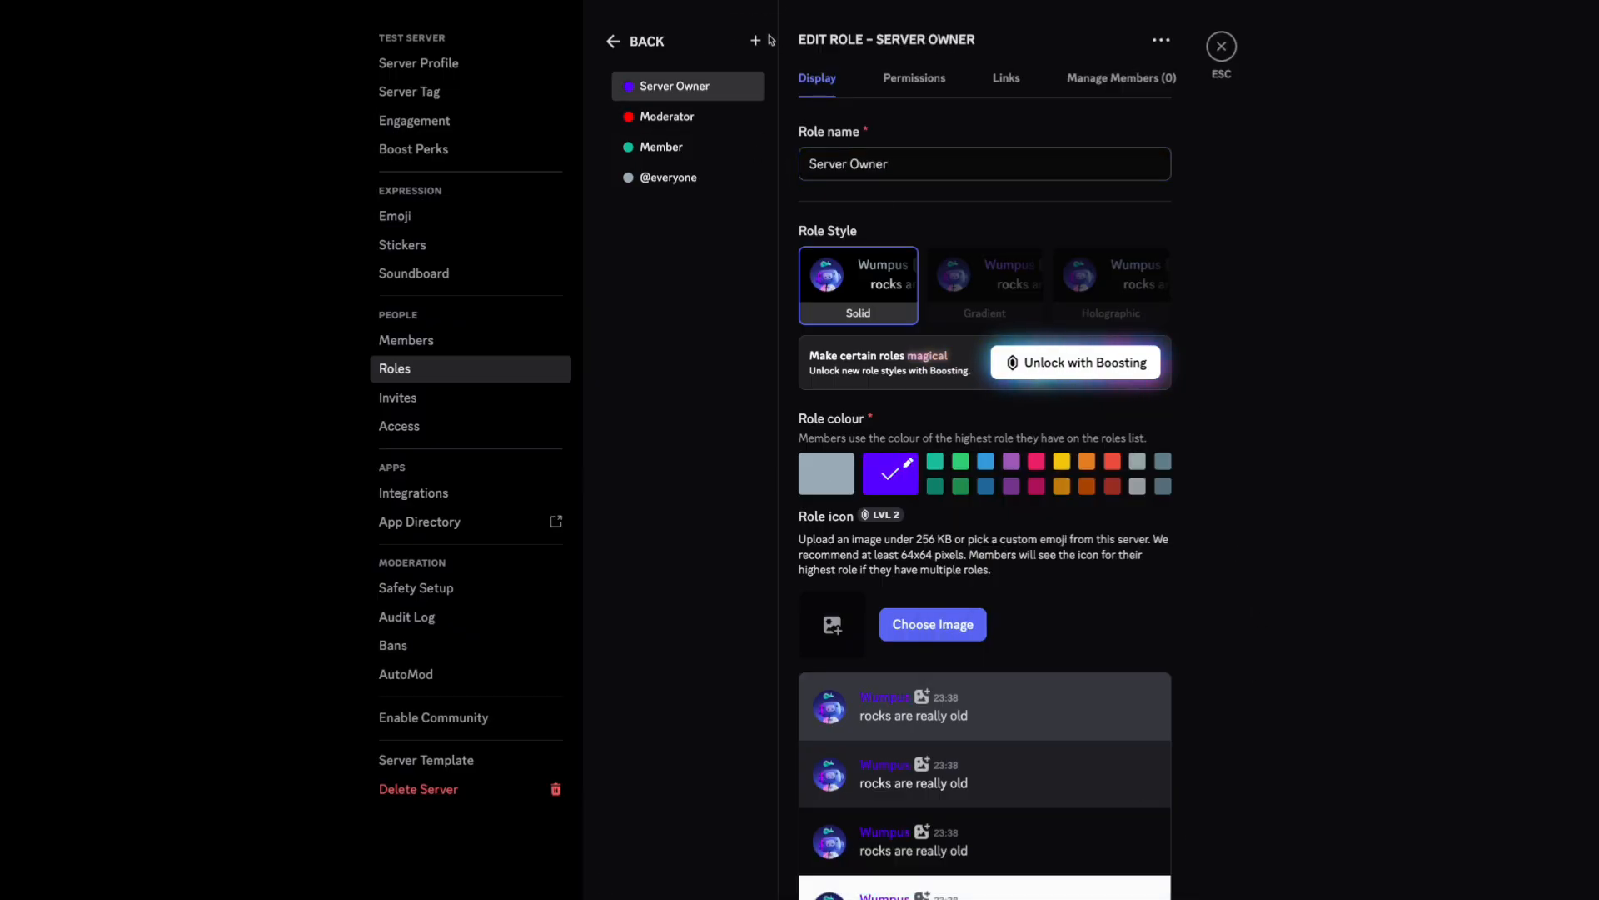
key("BackSpace")
type("Lvl 1")
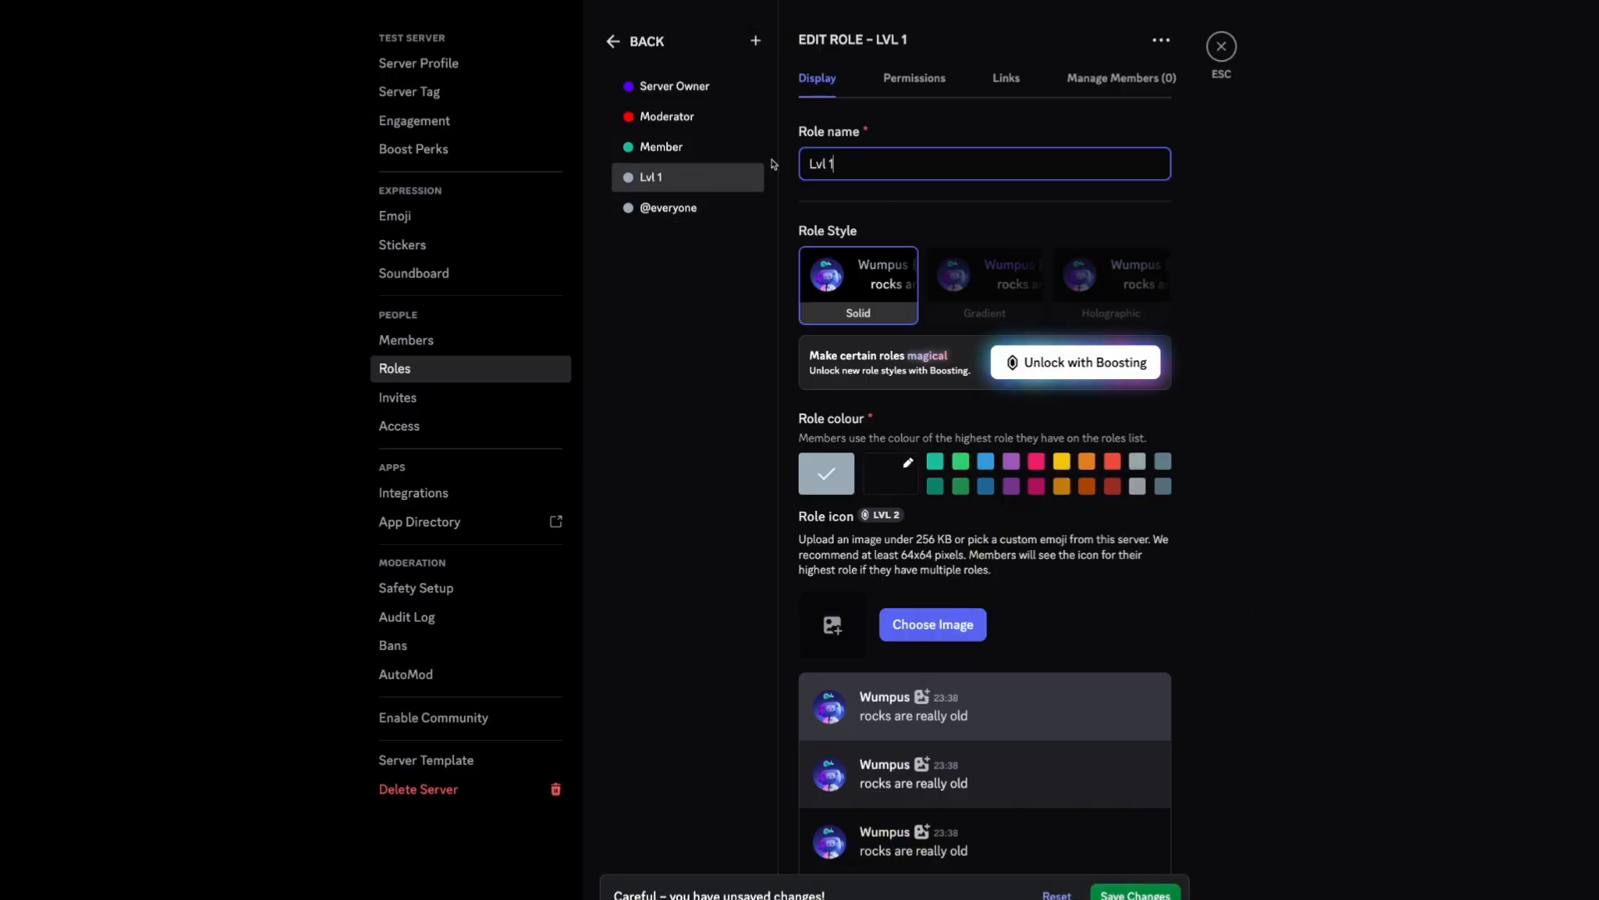
left_click_drag(719, 178, 717, 149)
left_click(1136, 893)
Step: Create a role named Lvl 5 and place it directly above Lvl 1 in the role order
left_click(754, 42)
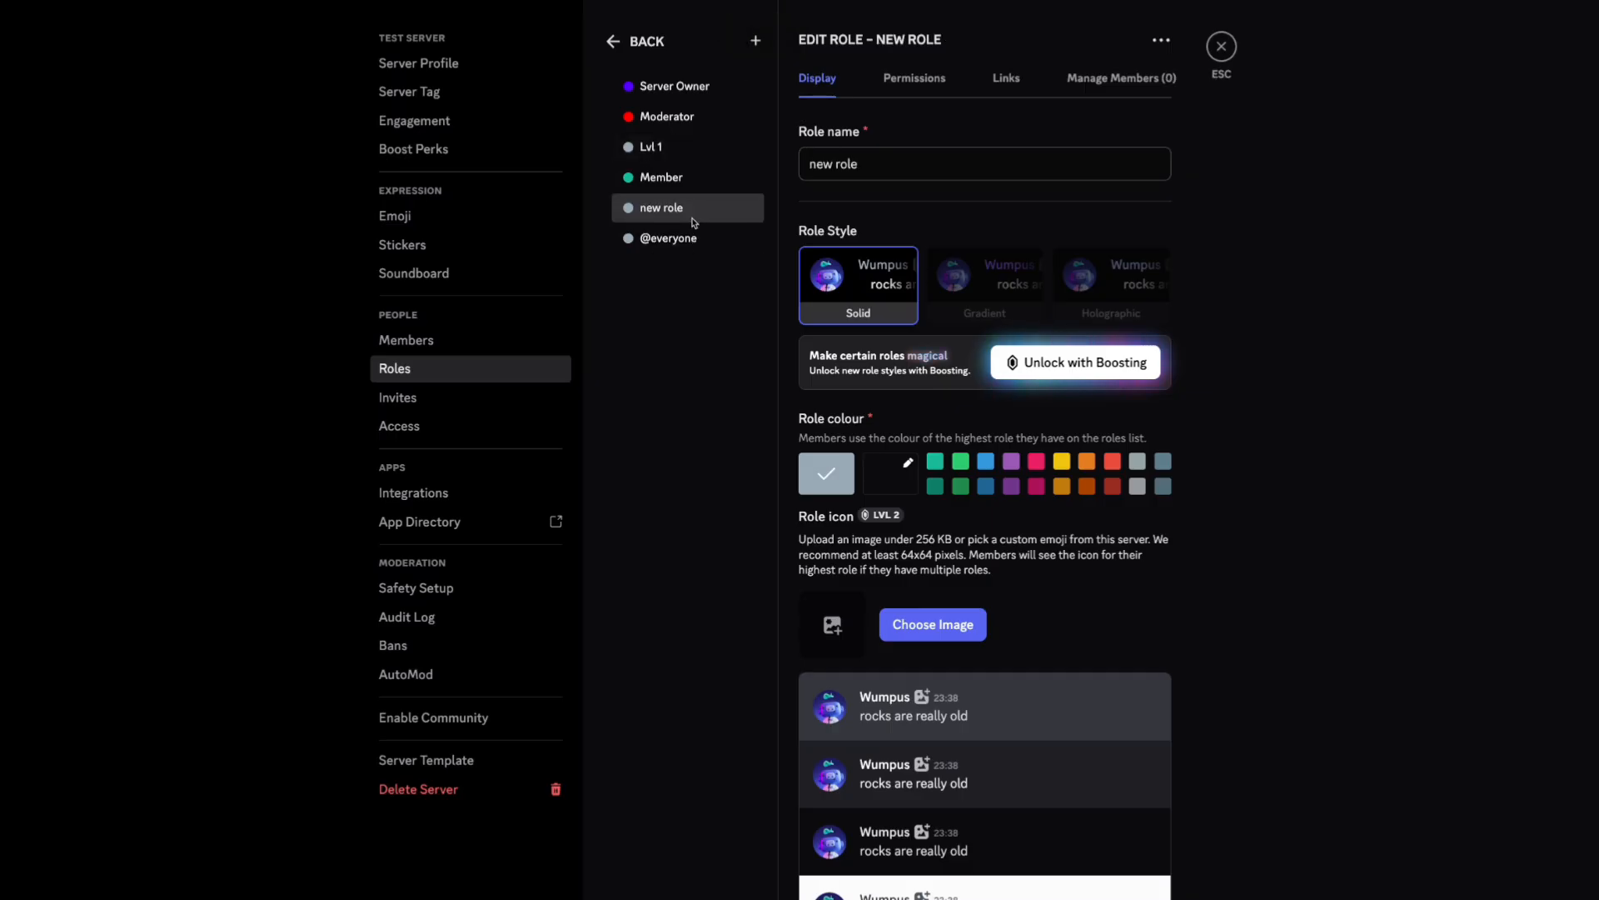
left_click_drag(694, 218, 694, 149)
triple_click(882, 164)
type("Lvl 5")
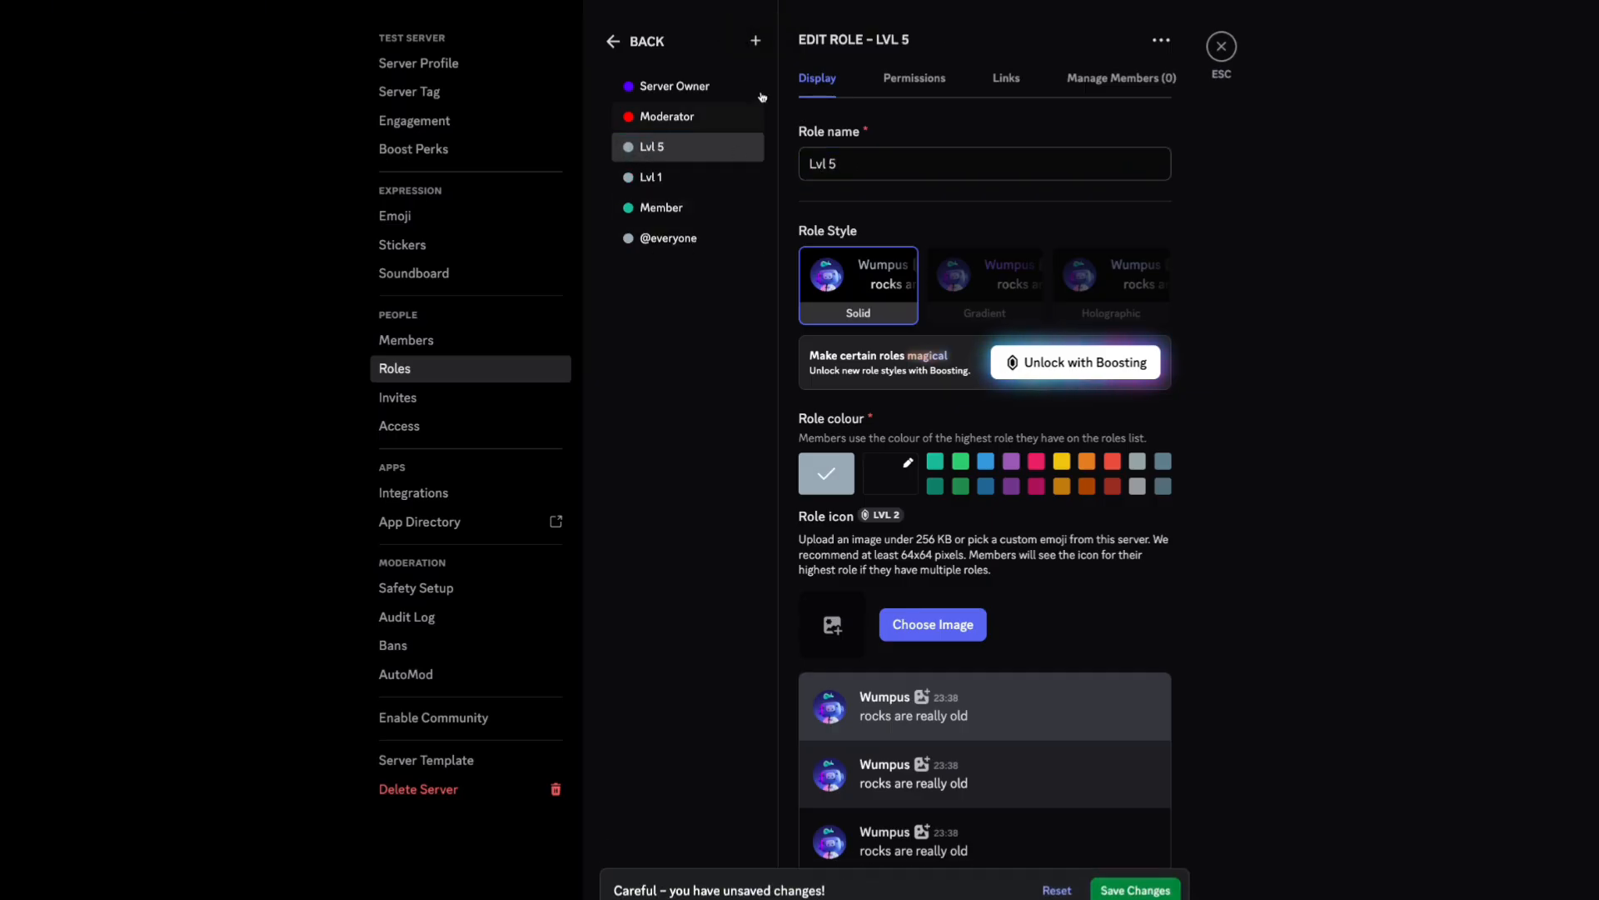
Step: Create a role named Lvl 10 and place it directly above Lvl 5 in the role order
left_click(755, 42)
left_click_drag(693, 236, 694, 148)
triple_click(872, 165)
type("Lvl 10")
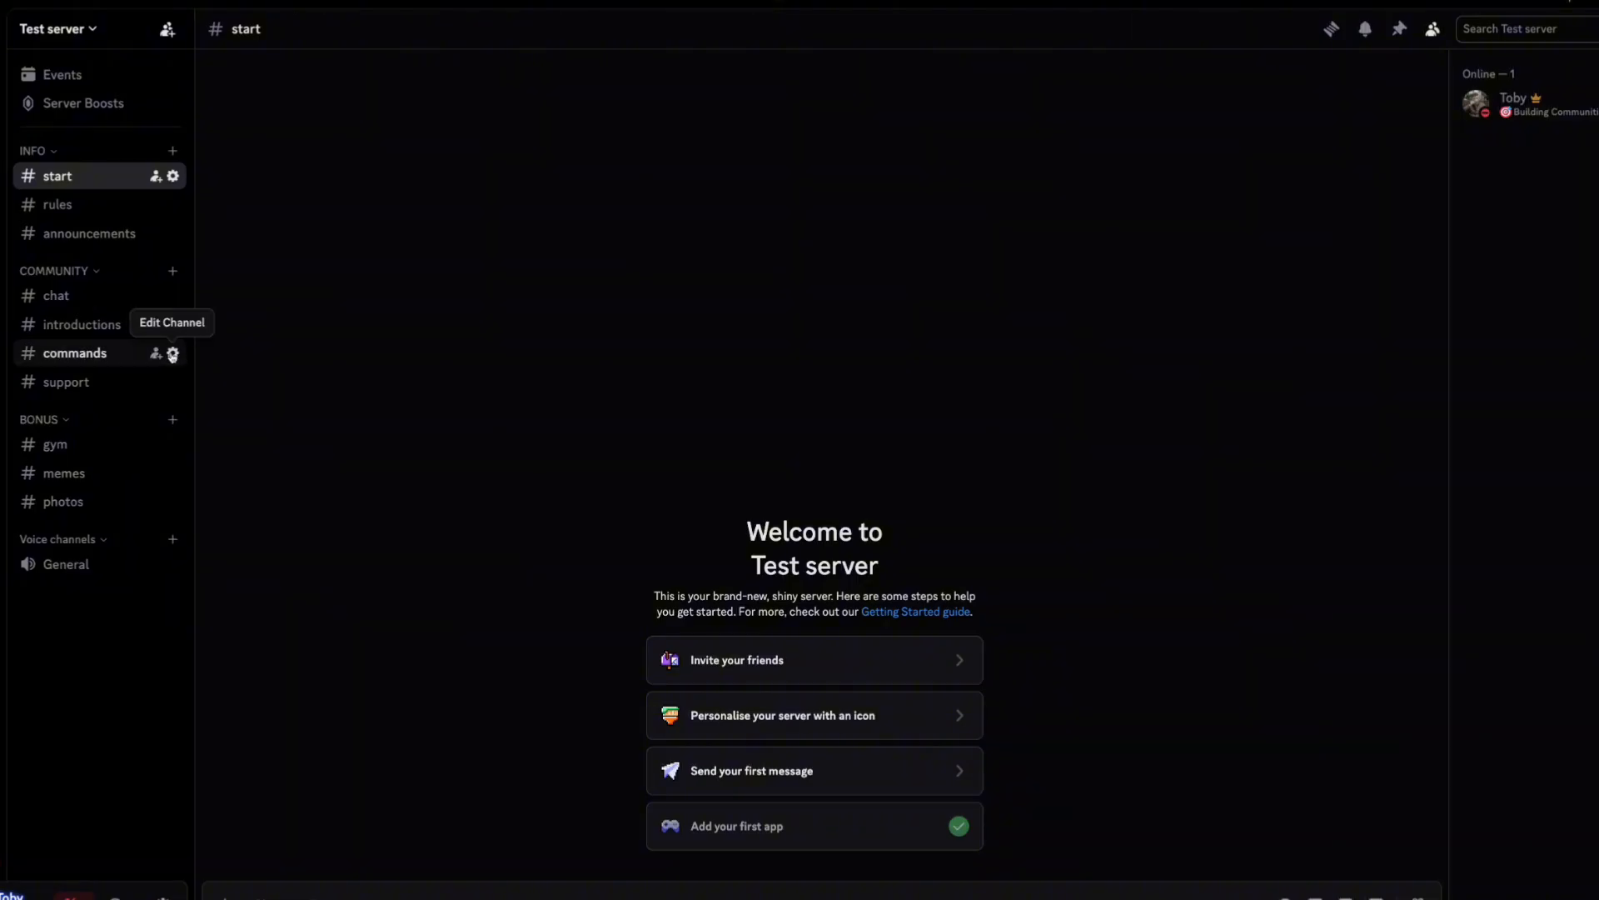
Step: Add the Moderator role to the commands channel's advanced permissions and try both allowing and denying View Channel
left_click(173, 354)
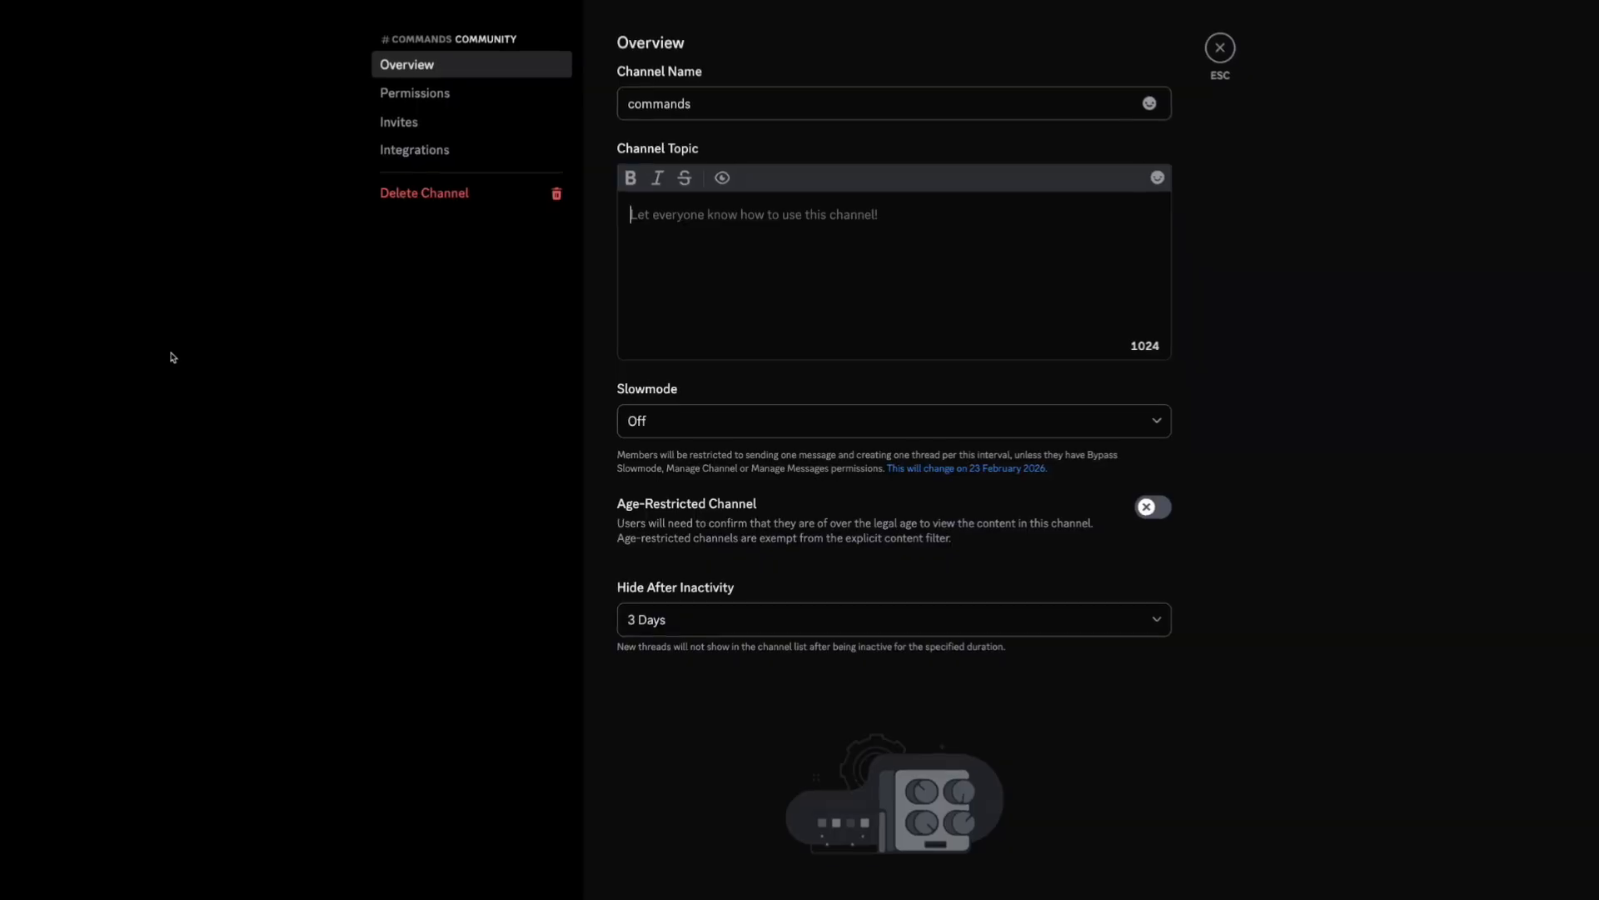
left_click(454, 94)
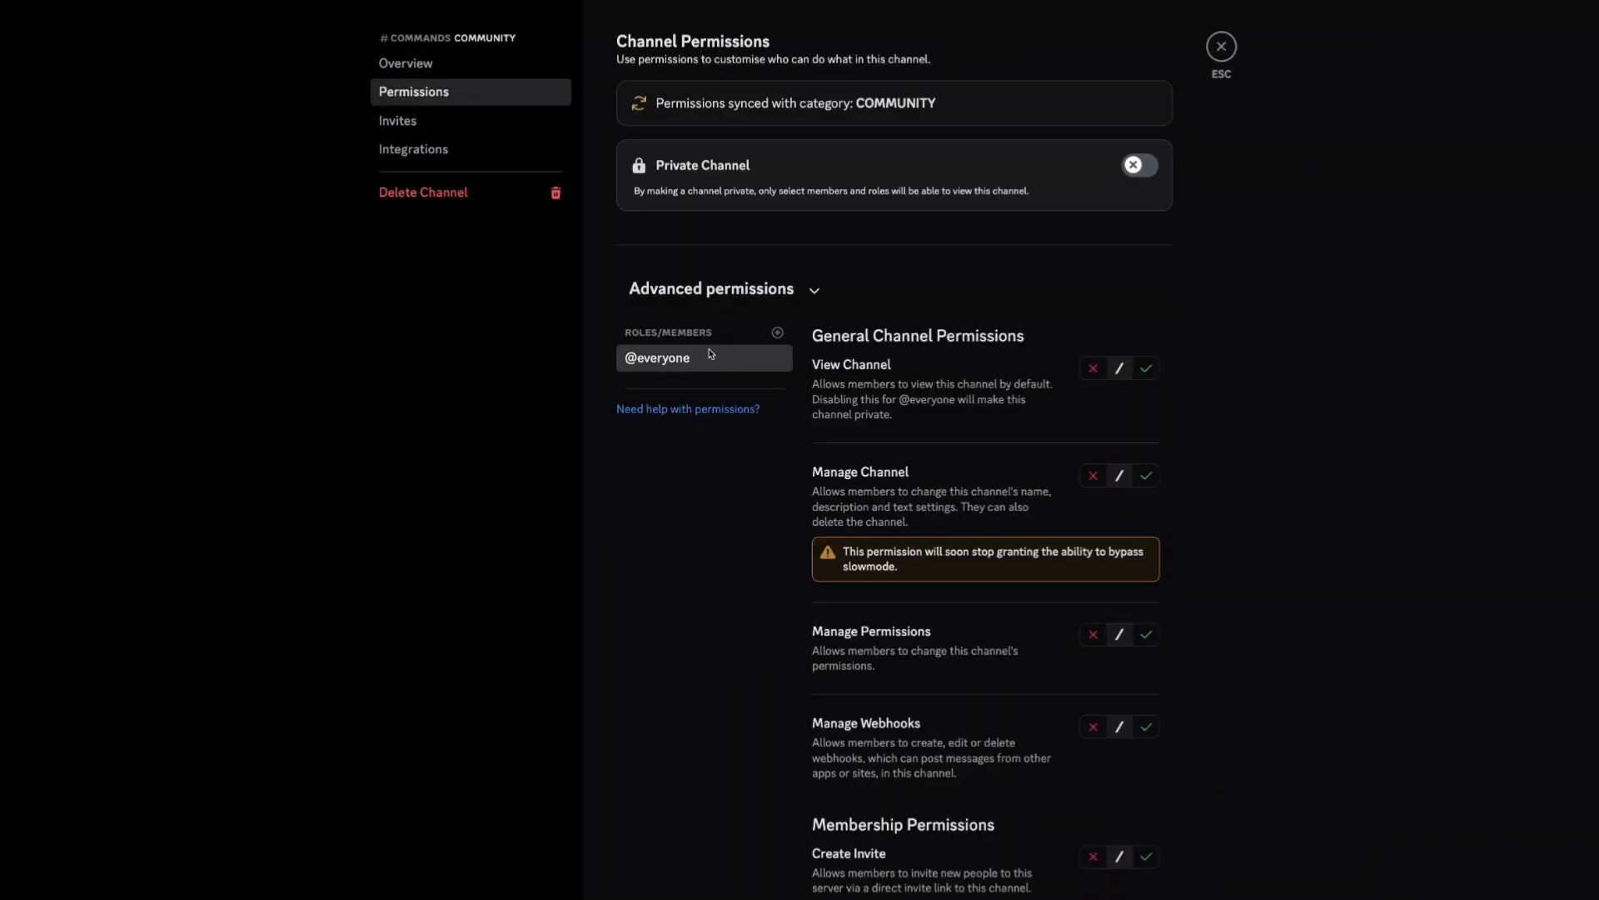
left_click(776, 334)
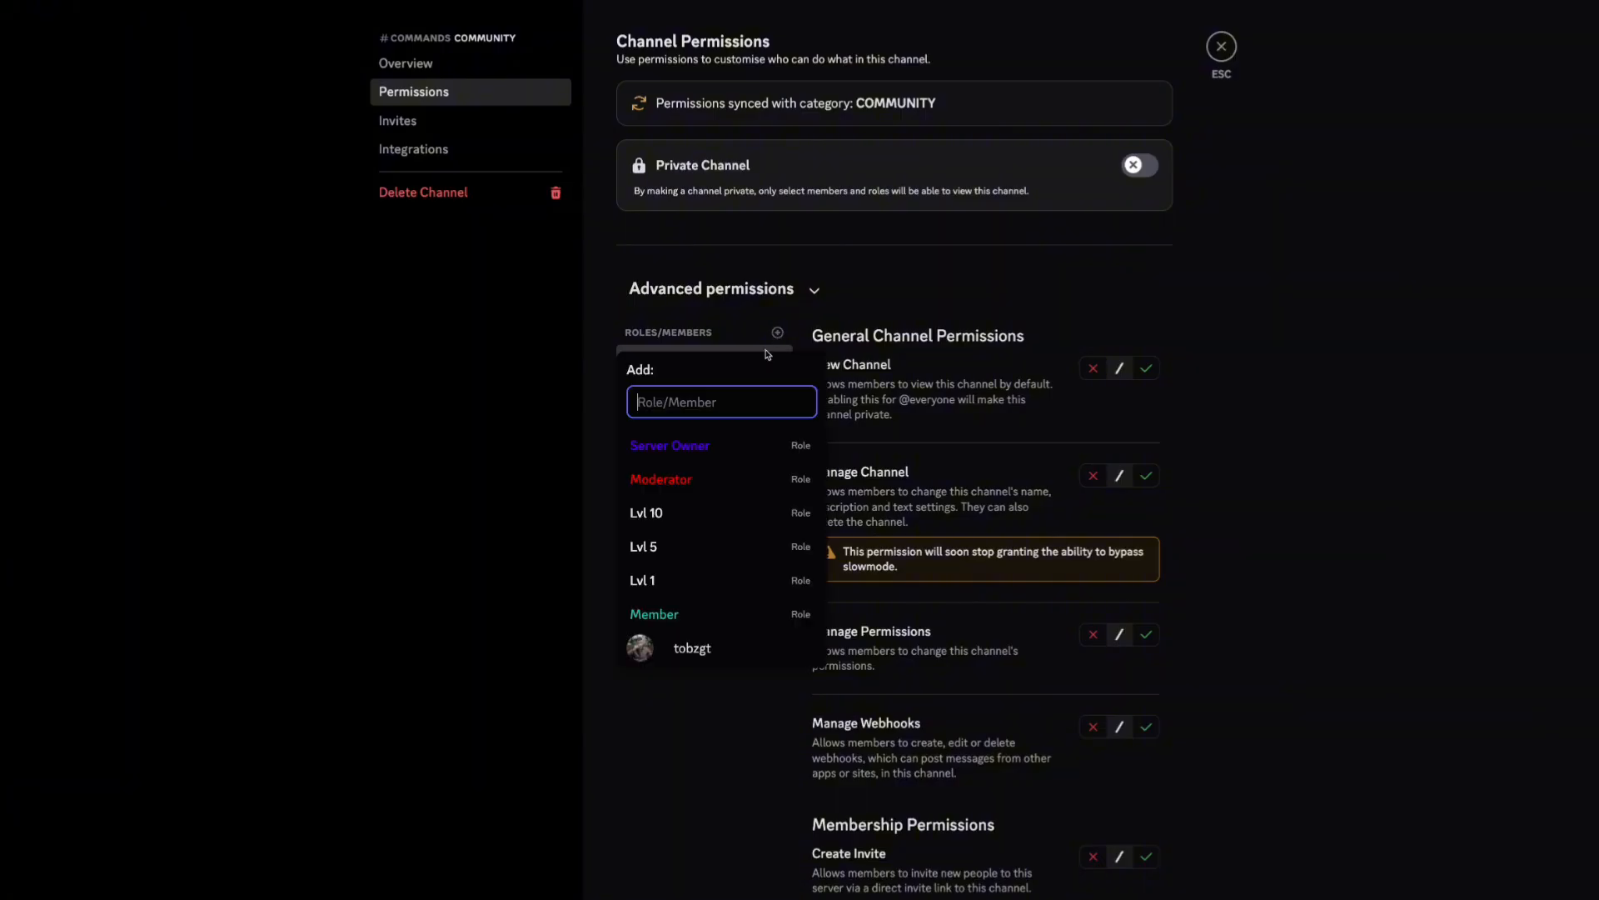
left_click(698, 483)
left_click(1137, 382)
scroll(1150, 416, "down", 8)
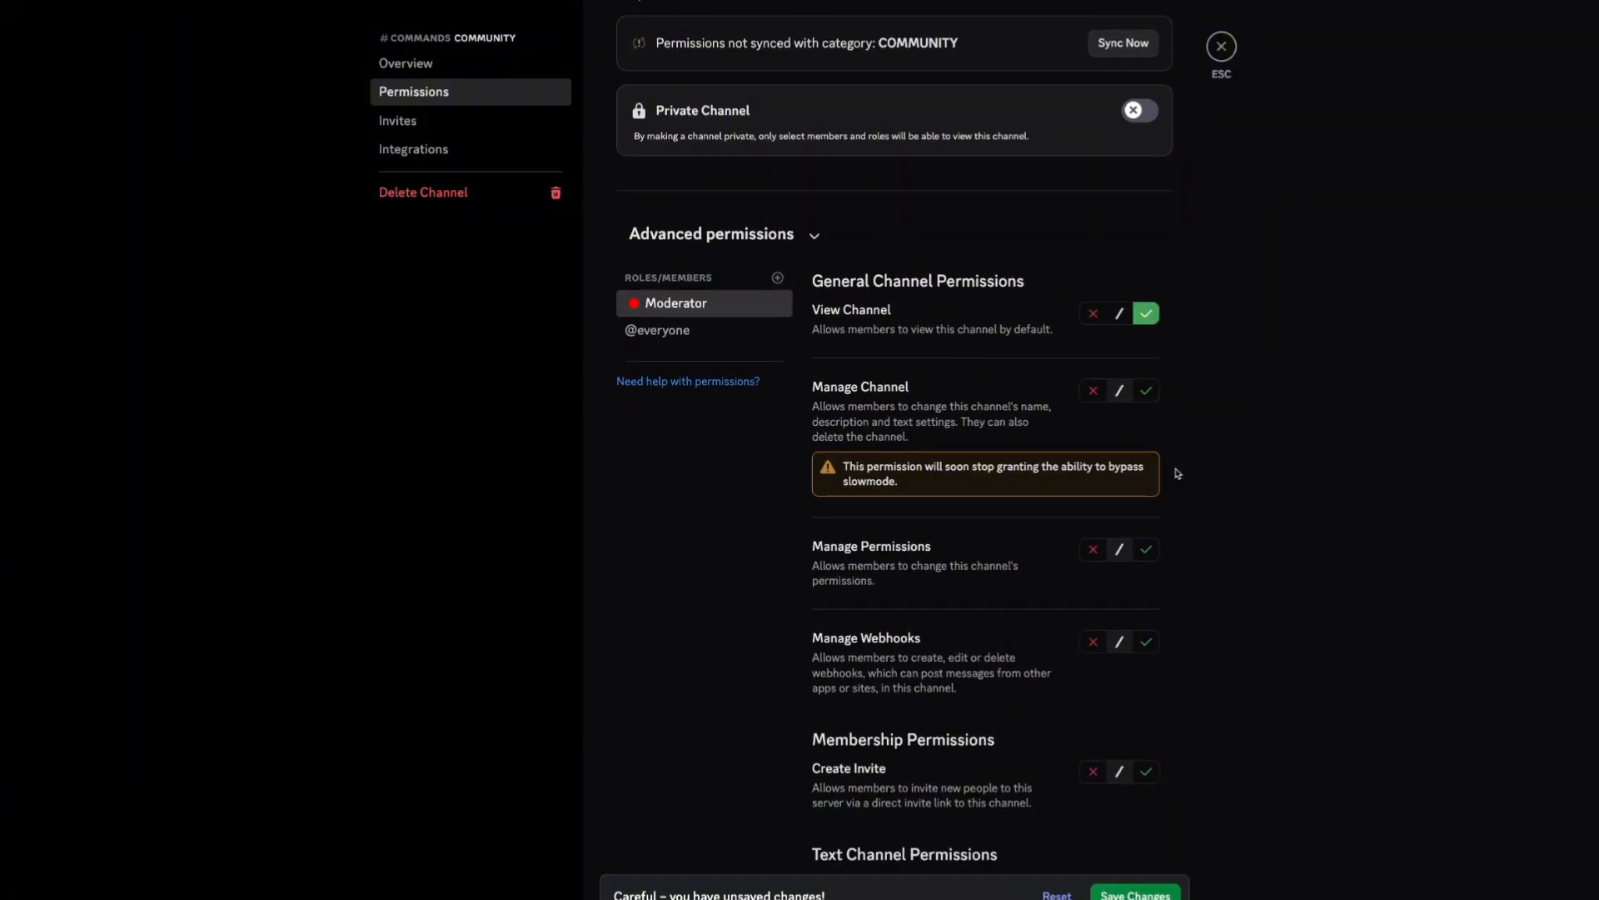
left_click(1092, 307)
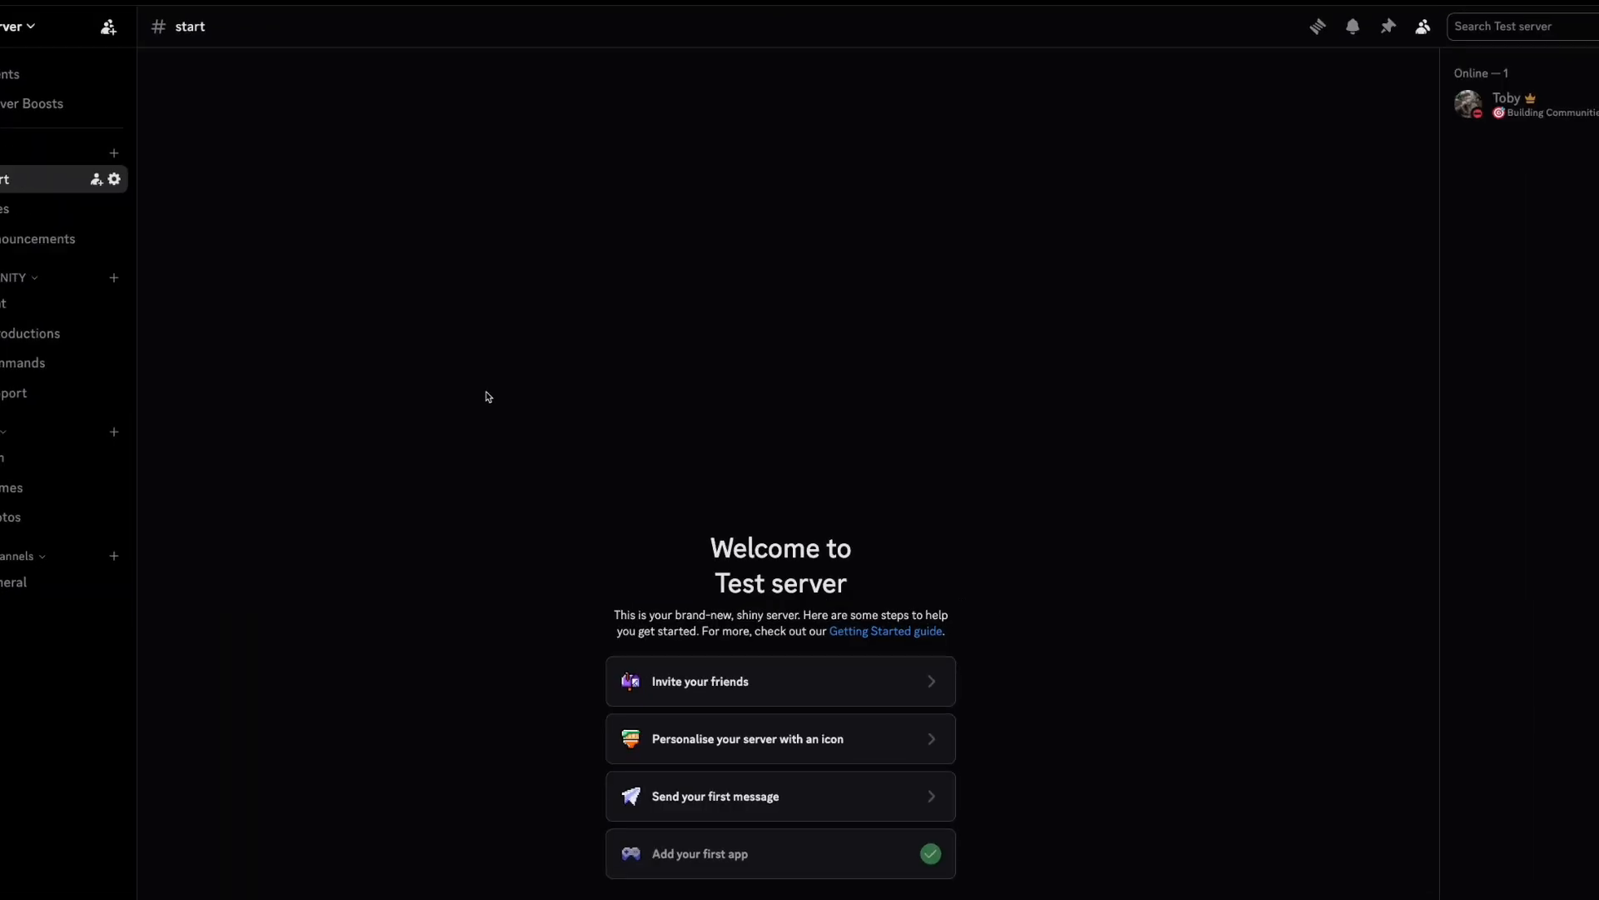
Step: Assign the Server Owner role to the server owner's own member profile
left_click(1489, 112)
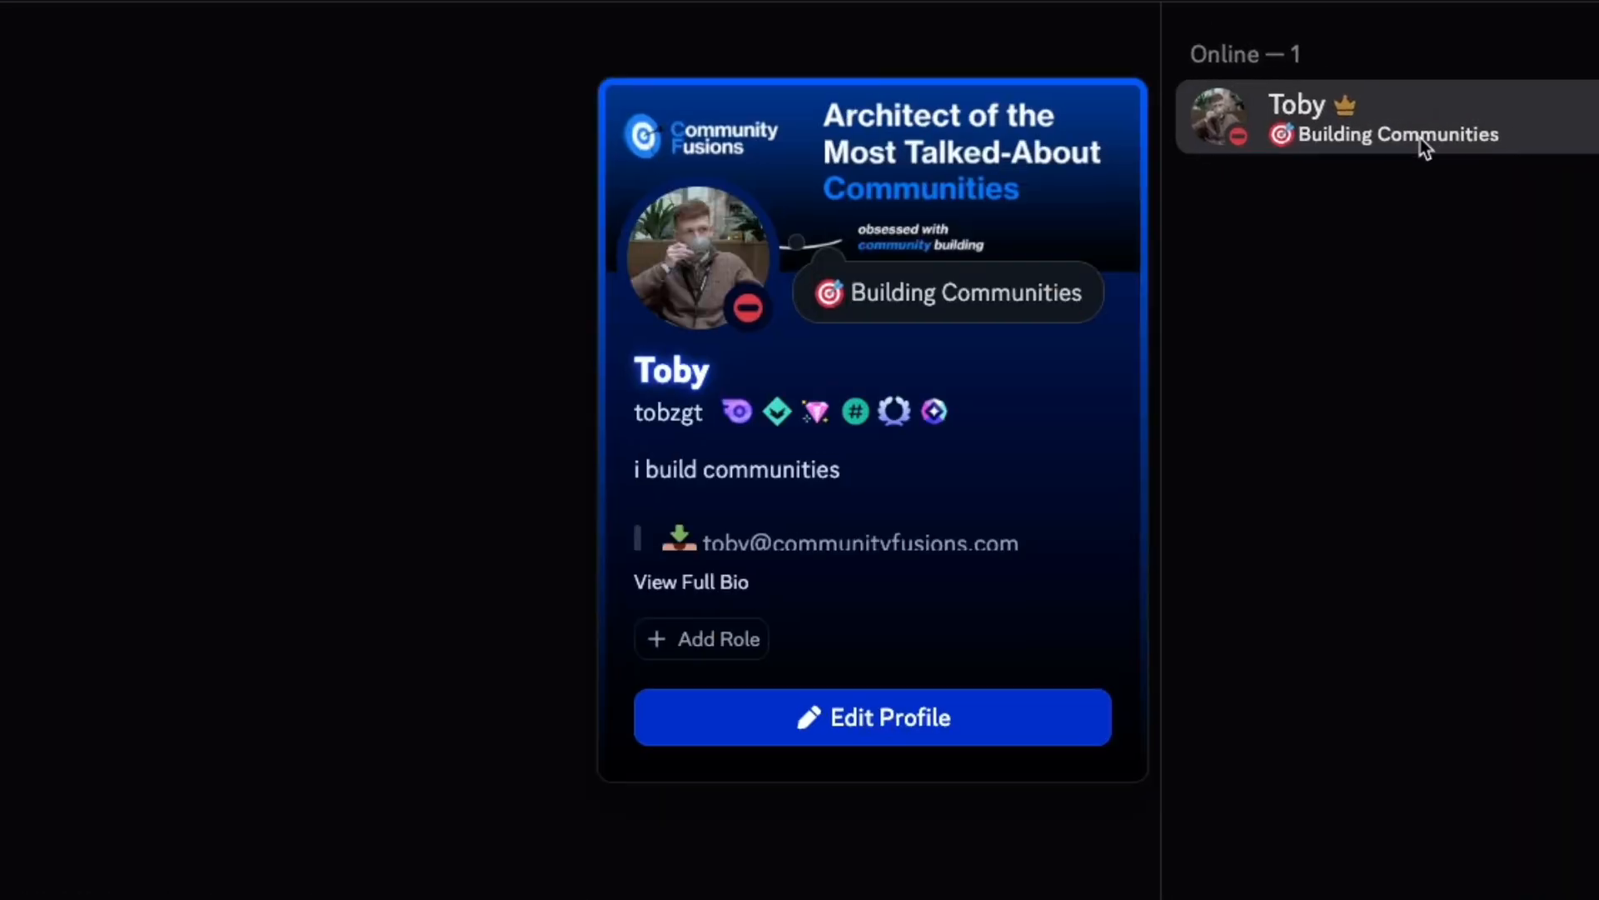
left_click(729, 656)
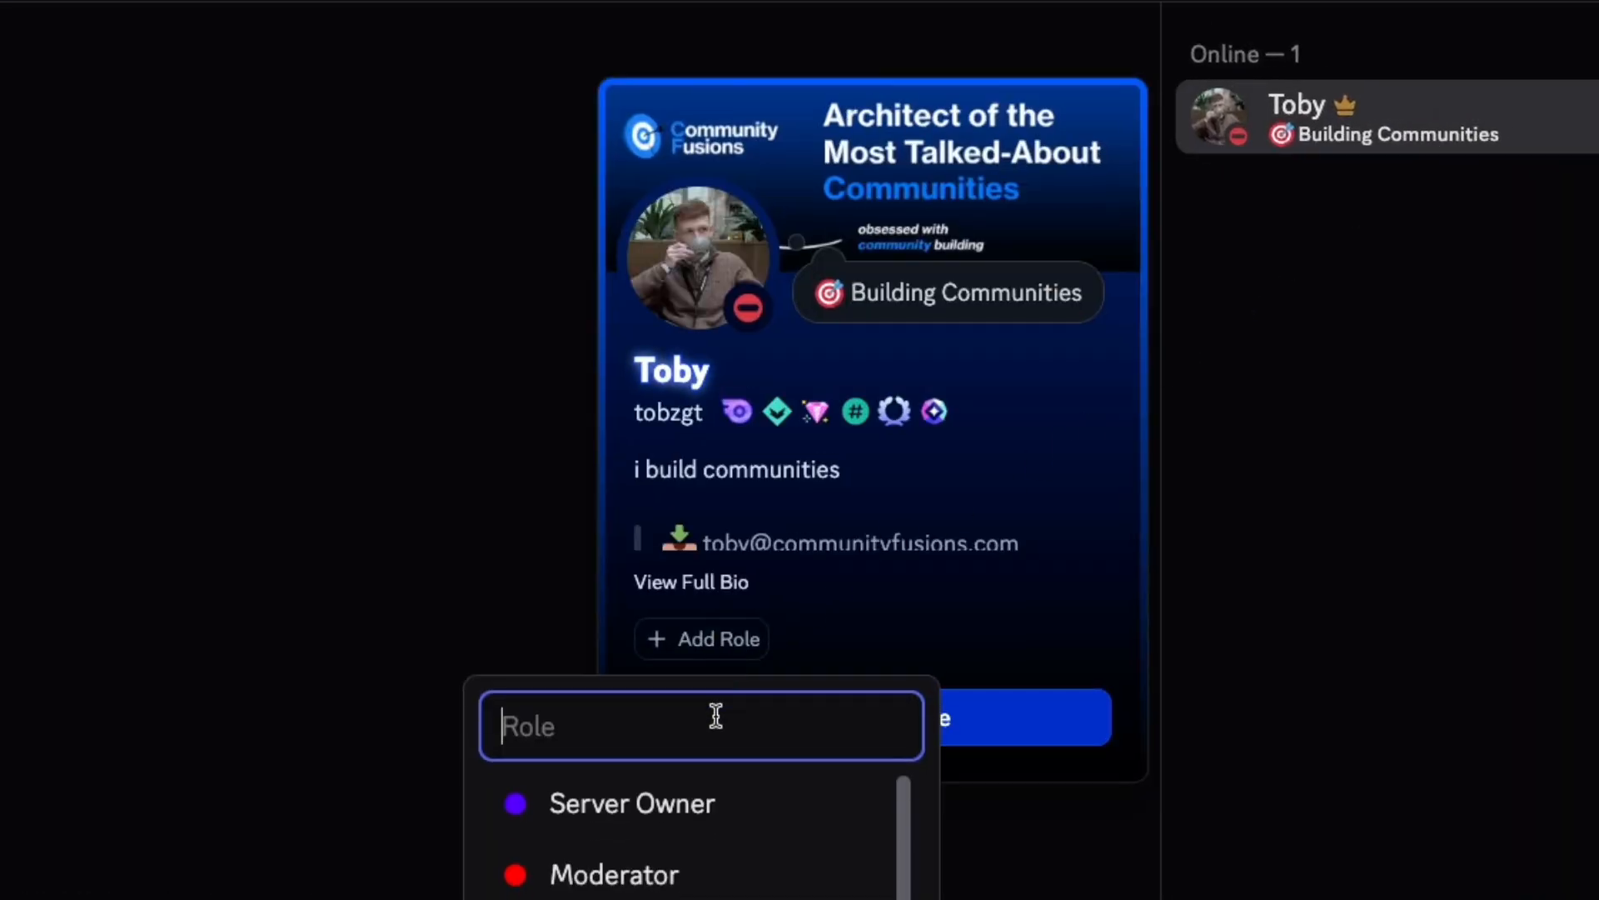
left_click(706, 820)
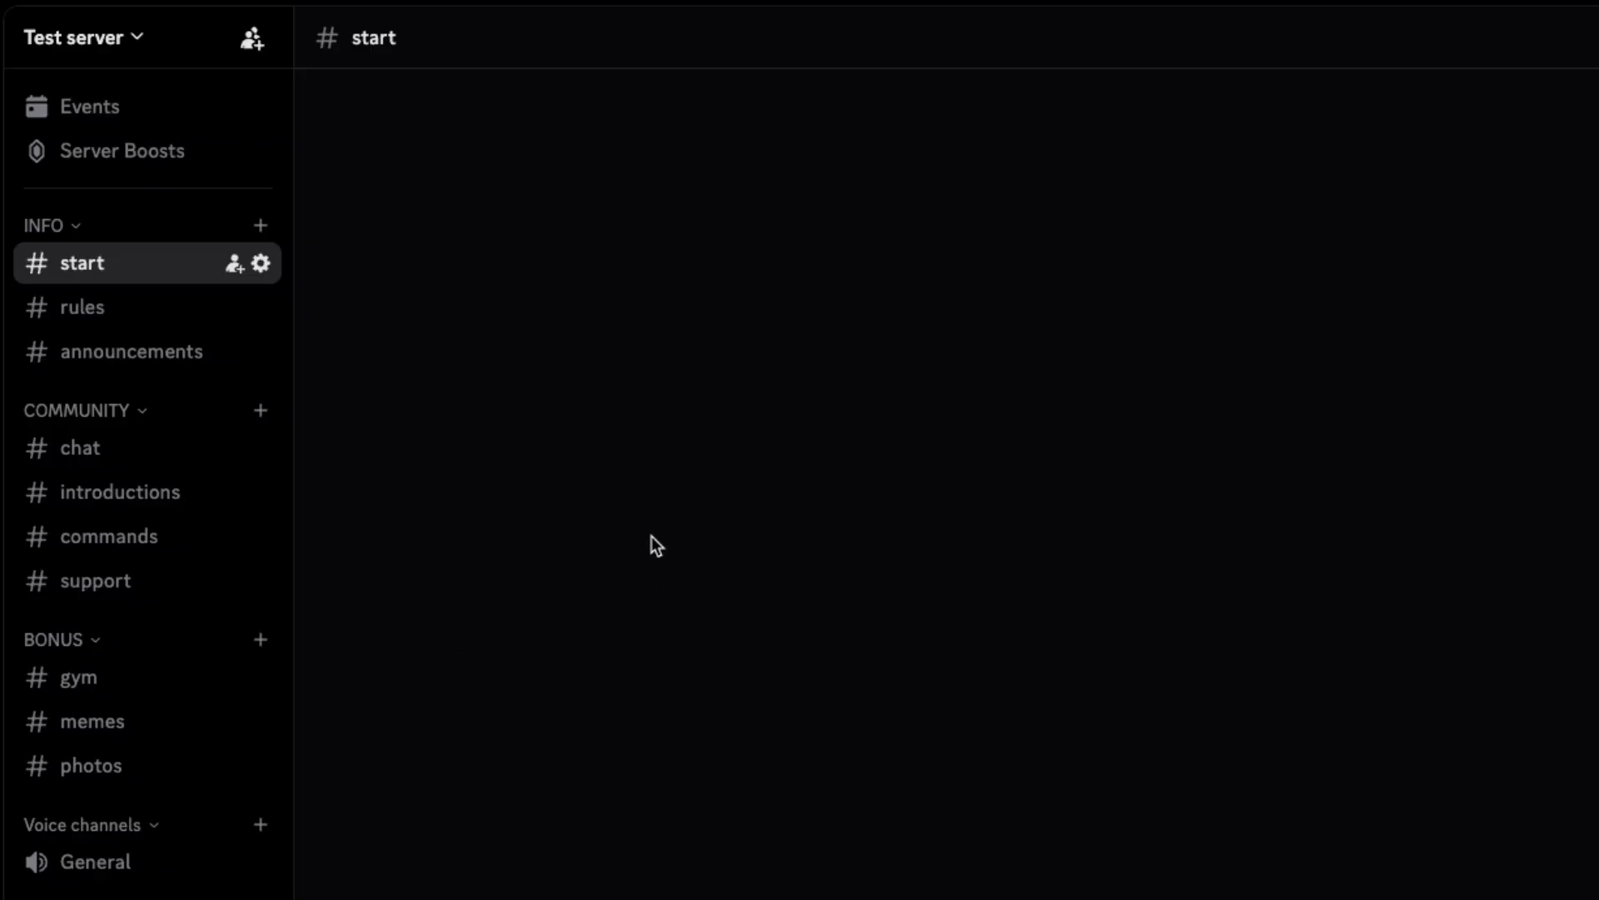
Step: Rename the start channel with a green check mark emoji and a vertical bar before its name: ✅ | start
left_click(260, 263)
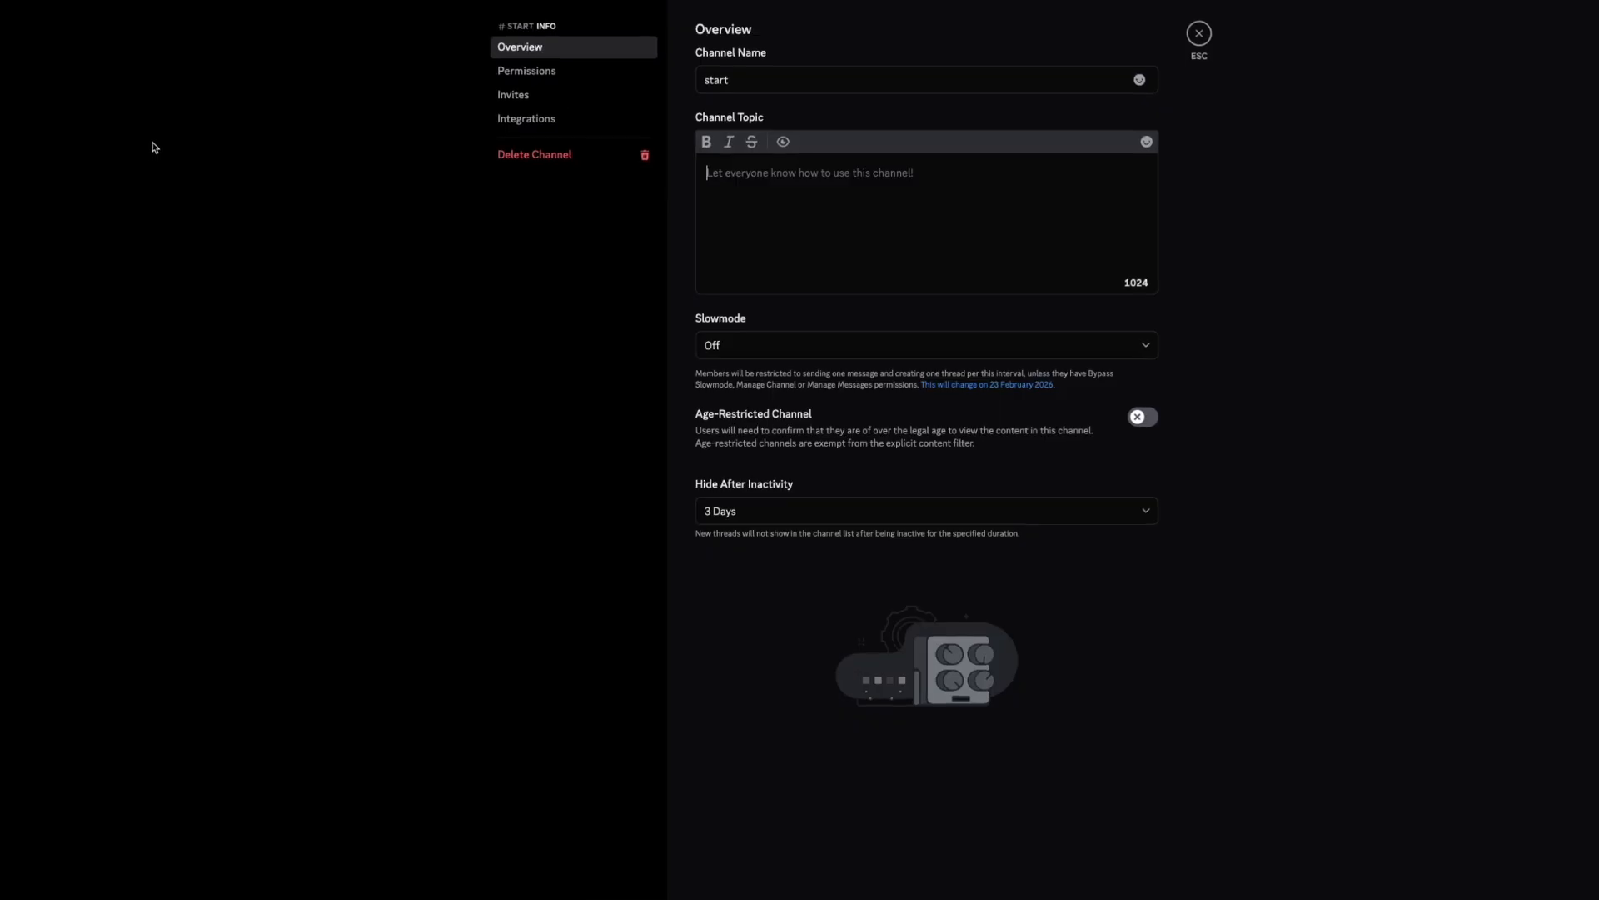
left_click(699, 79)
type("|")
key("ctrl+super+space")
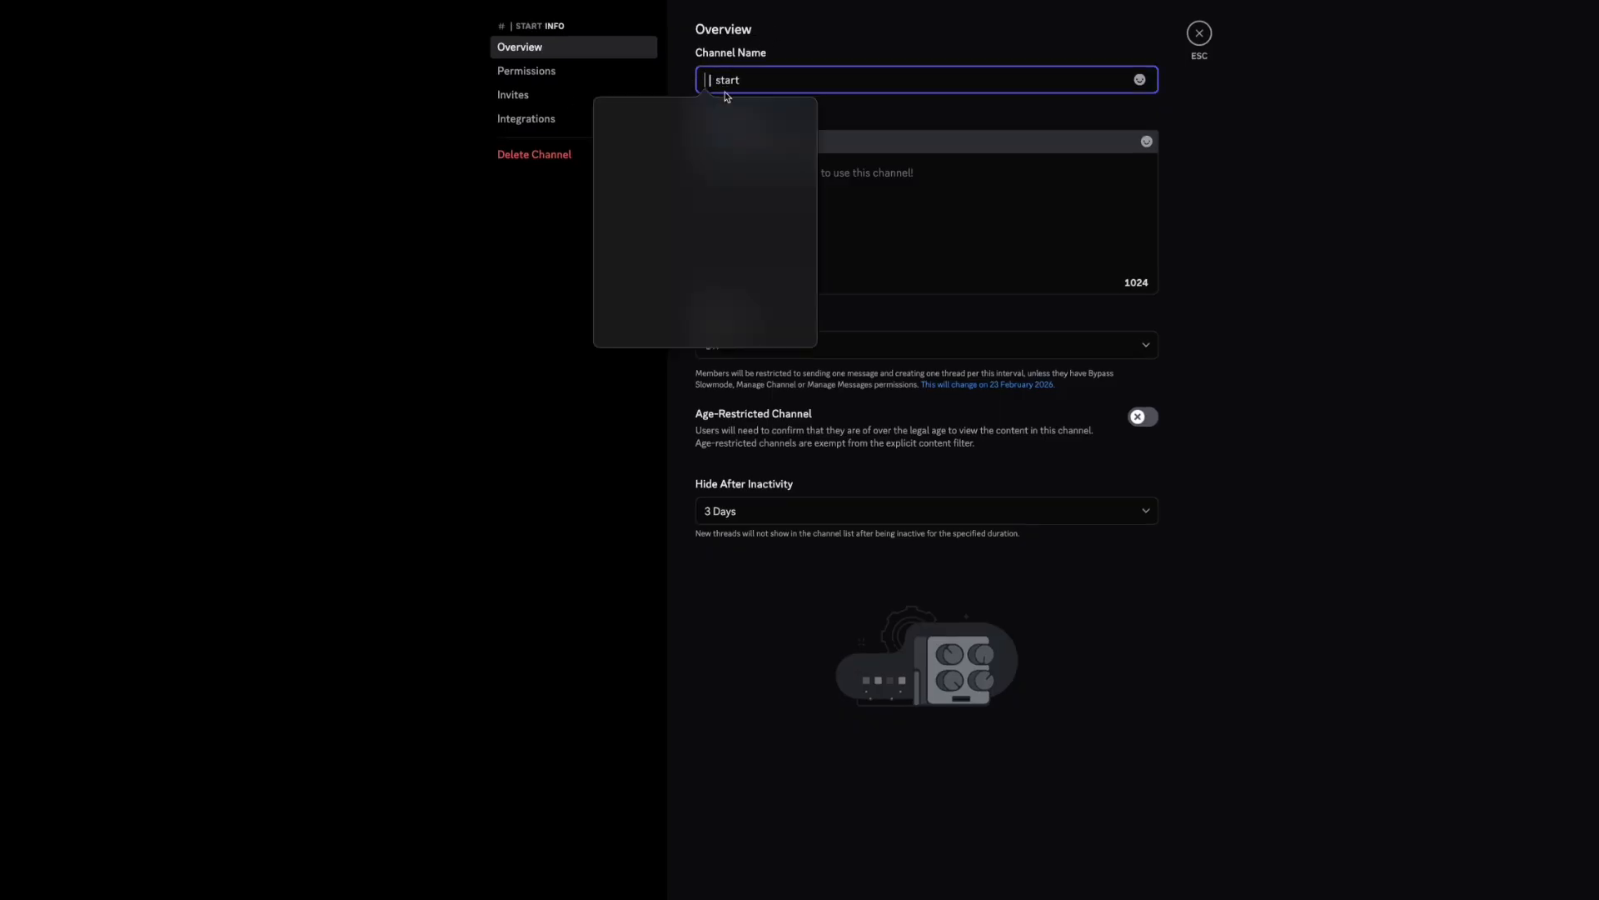
type("check")
left_click(615, 138)
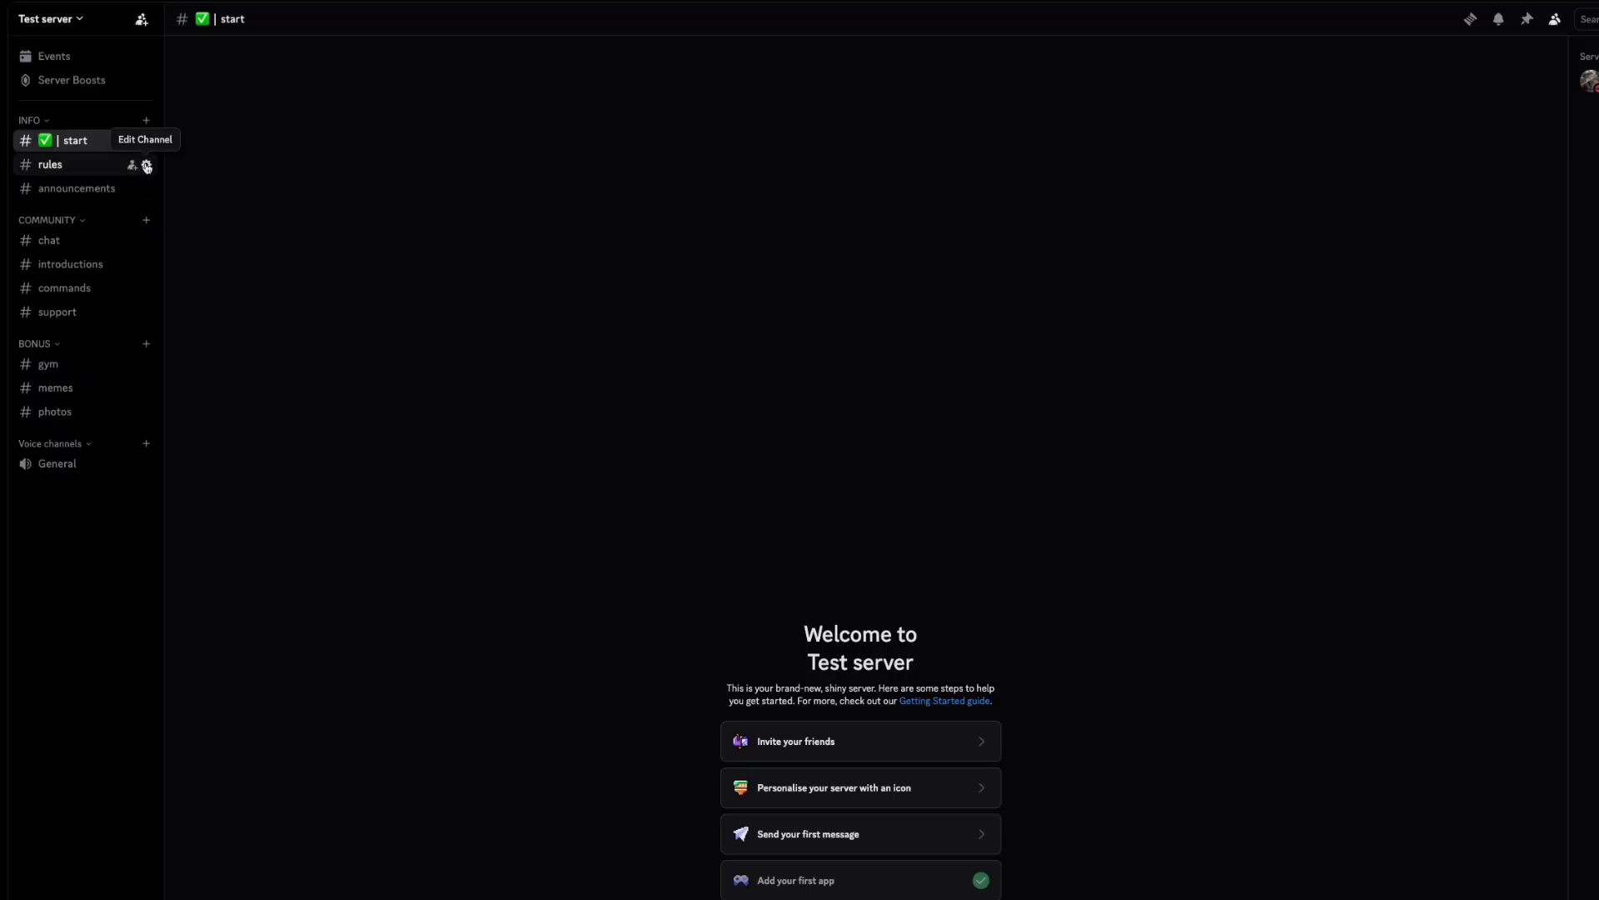
Step: Rename the rules channel with a memo emoji and a vertical bar before its name: 📝 | rules
left_click(147, 140)
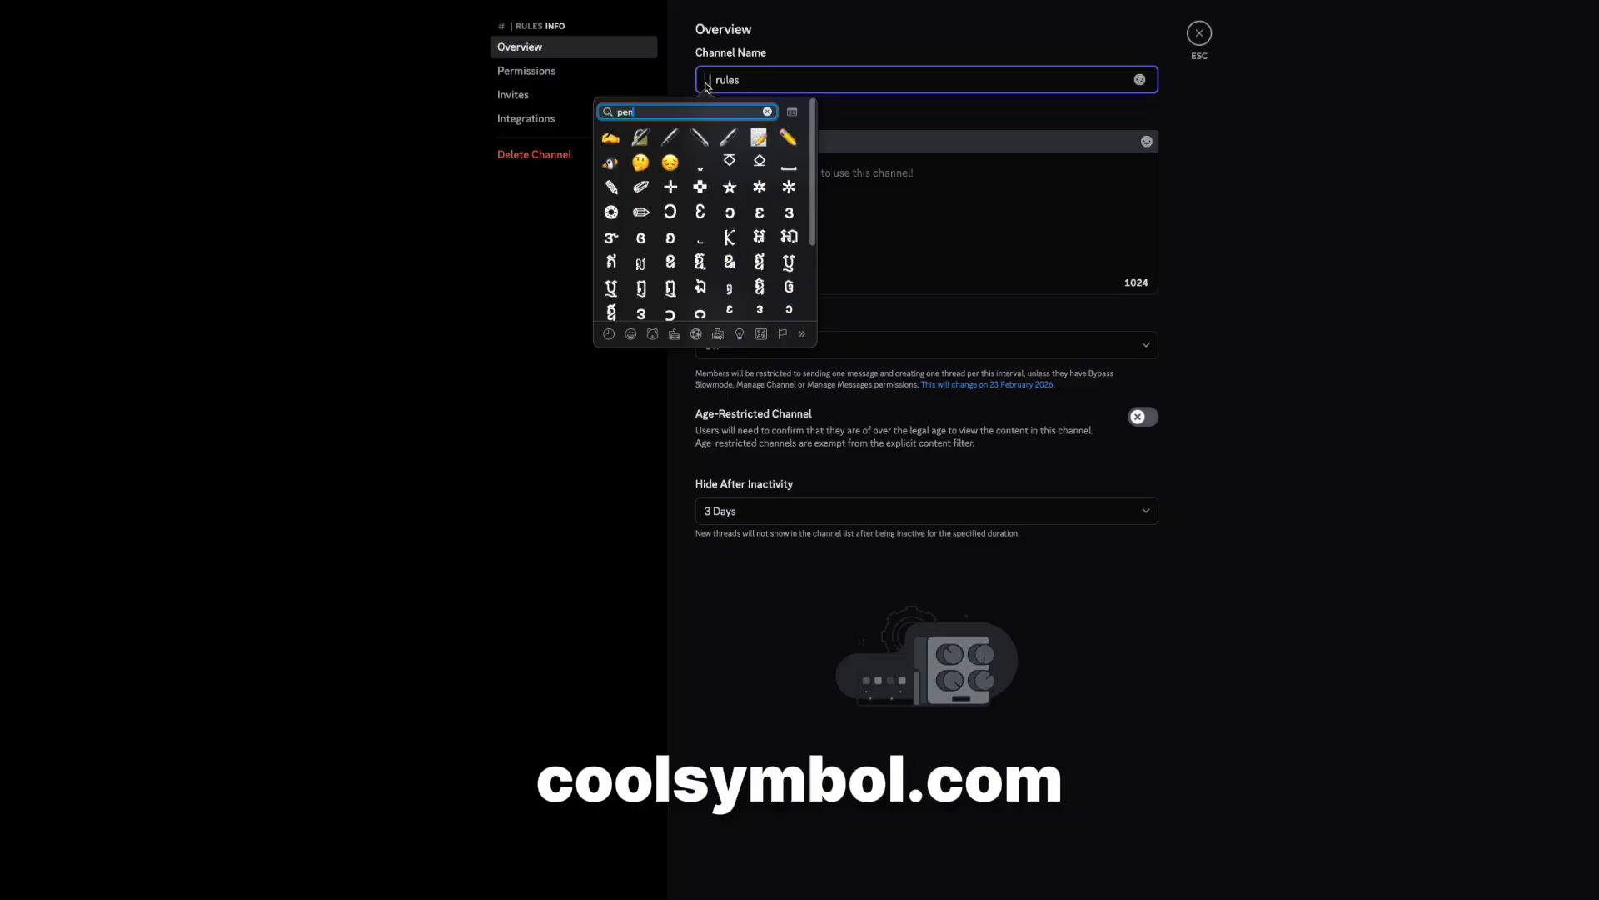
left_click(759, 138)
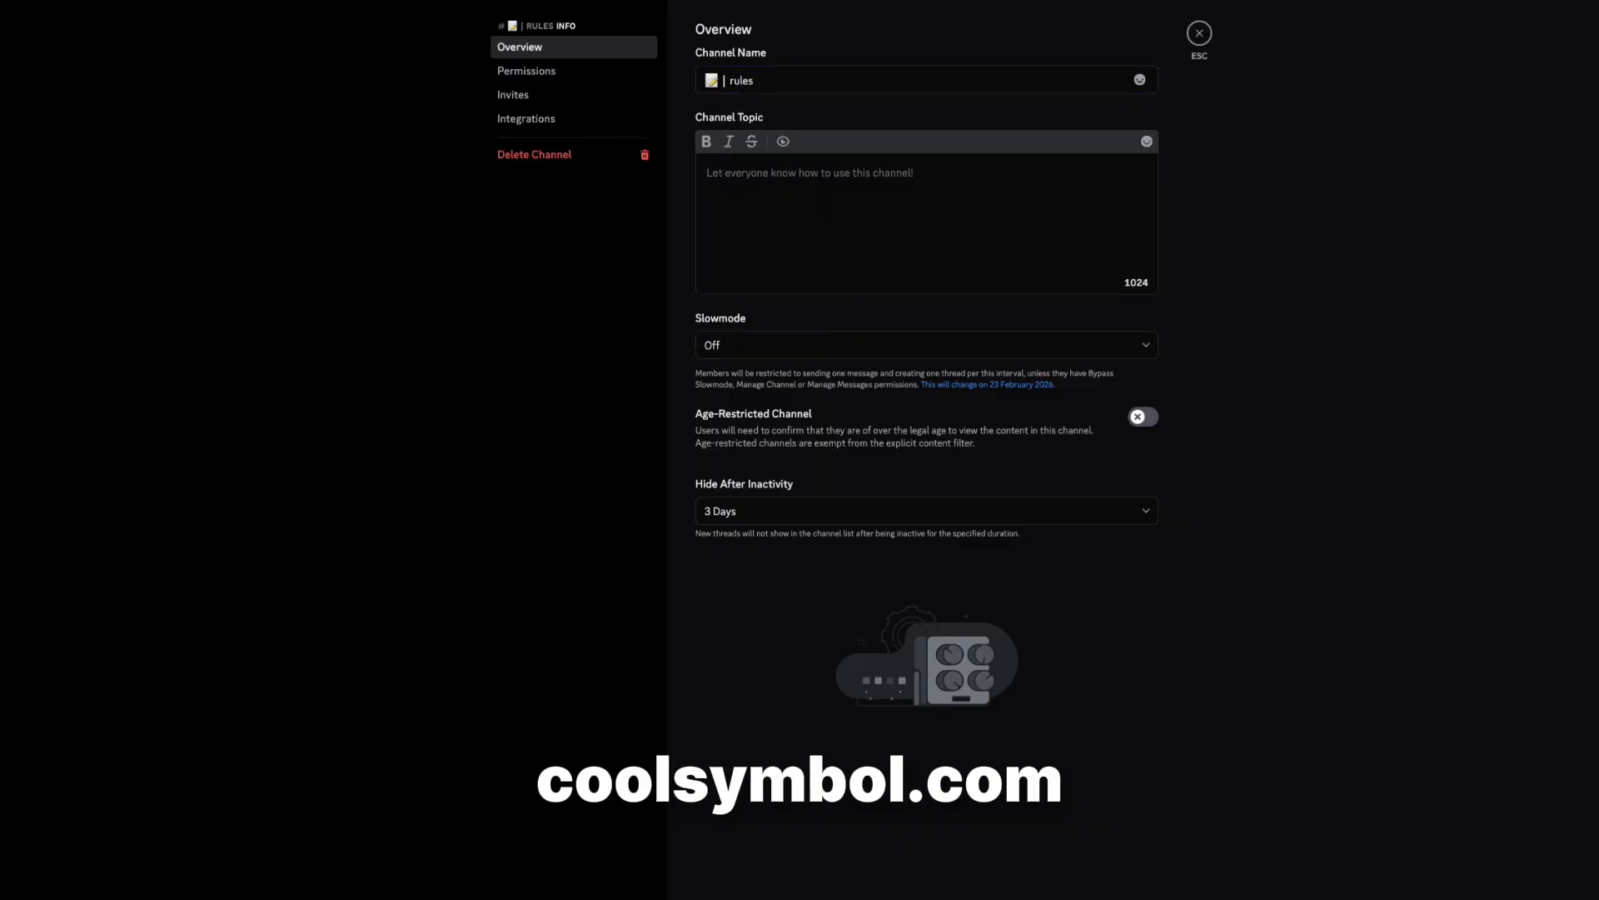
left_click(1200, 34)
Step: Rename the announcements channel with a megaphone emoji and a vertical bar before its name
left_click(148, 191)
left_click(707, 82)
type("|")
key("Left")
key("ctrl+super+space")
type("ann")
left_click(610, 137)
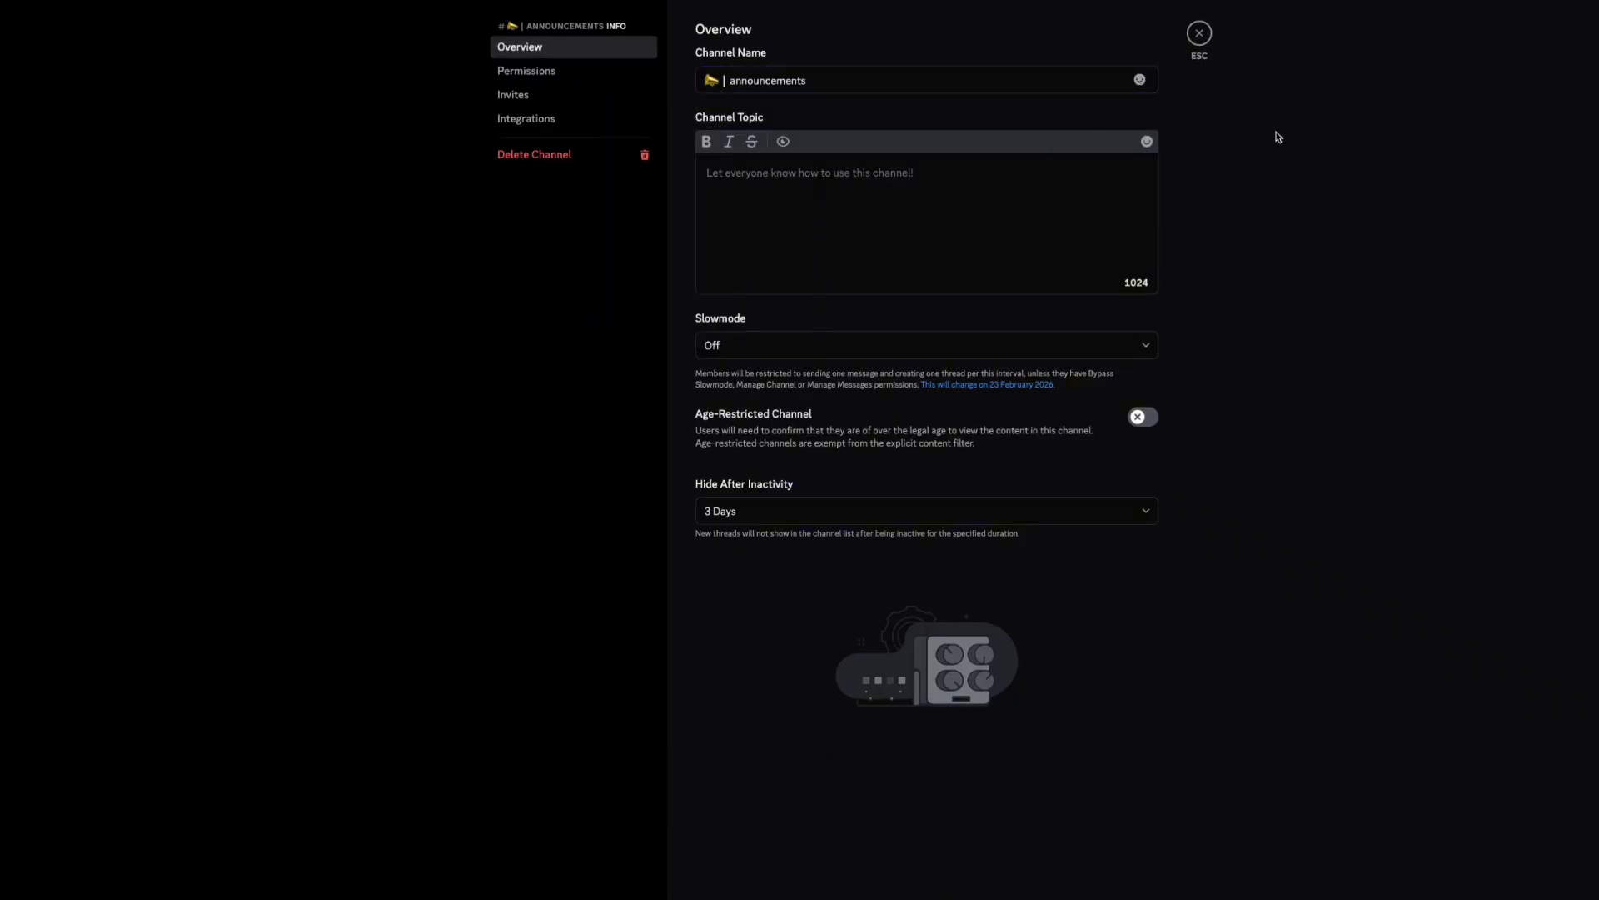
left_click(1199, 34)
Step: Rename the chat channel with a speech balloon emoji and a vertical bar before its name: 💬 | chat
left_click(148, 241)
left_click(705, 80)
type("｜")
key("Left")
key("ctrl+super+space")
type("speec")
left_click(670, 136)
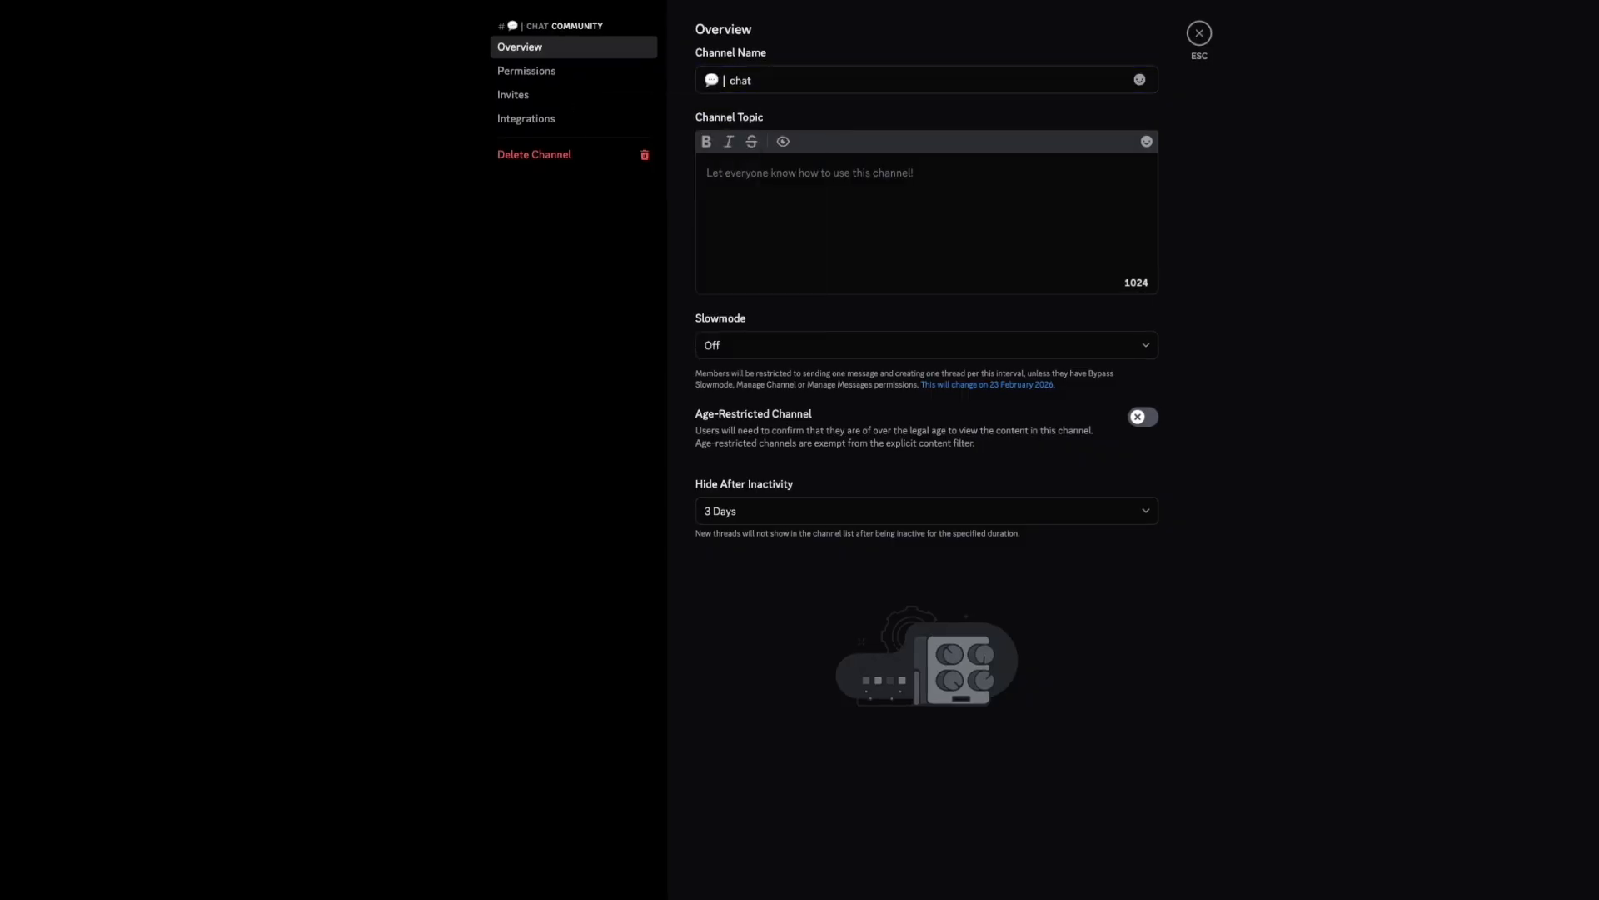
left_click(1199, 34)
Step: Rename the introductions channel with a handshake emoji and a vertical bar before its name, and save it
left_click(148, 260)
left_click(702, 83)
type("|")
key("Left")
key("ctrl+super+space")
type("hands")
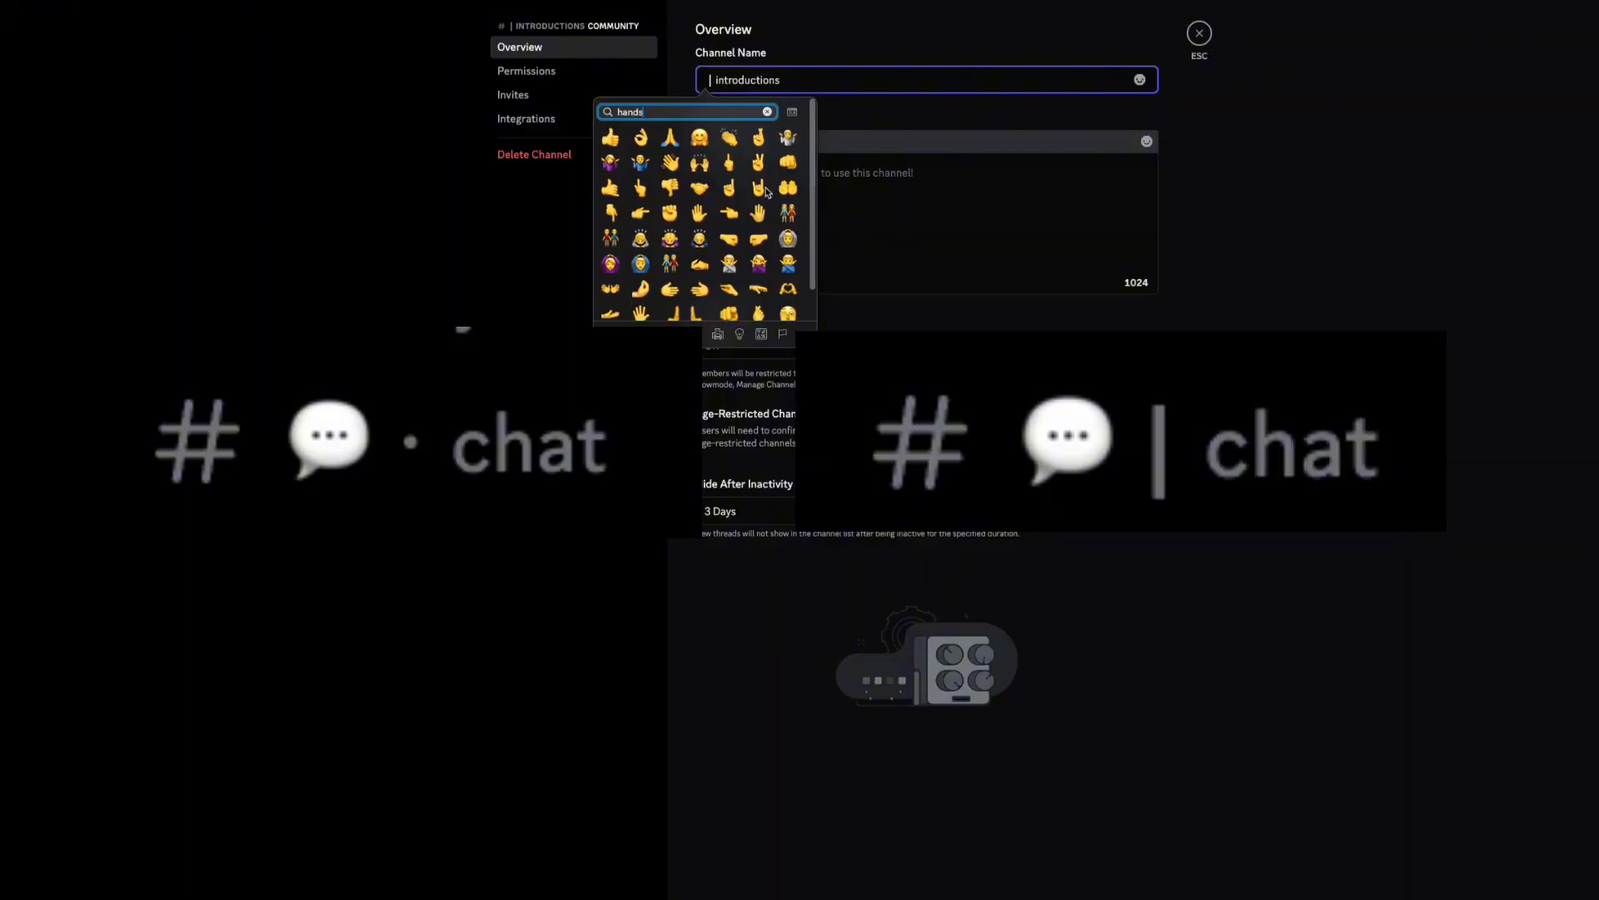
left_click(695, 189)
left_click(1112, 892)
left_click(1199, 34)
Step: Rename the commands channel with a robot emoji and a vertical bar before its name
left_click(148, 285)
left_click(704, 80)
key("ctrl+super+space")
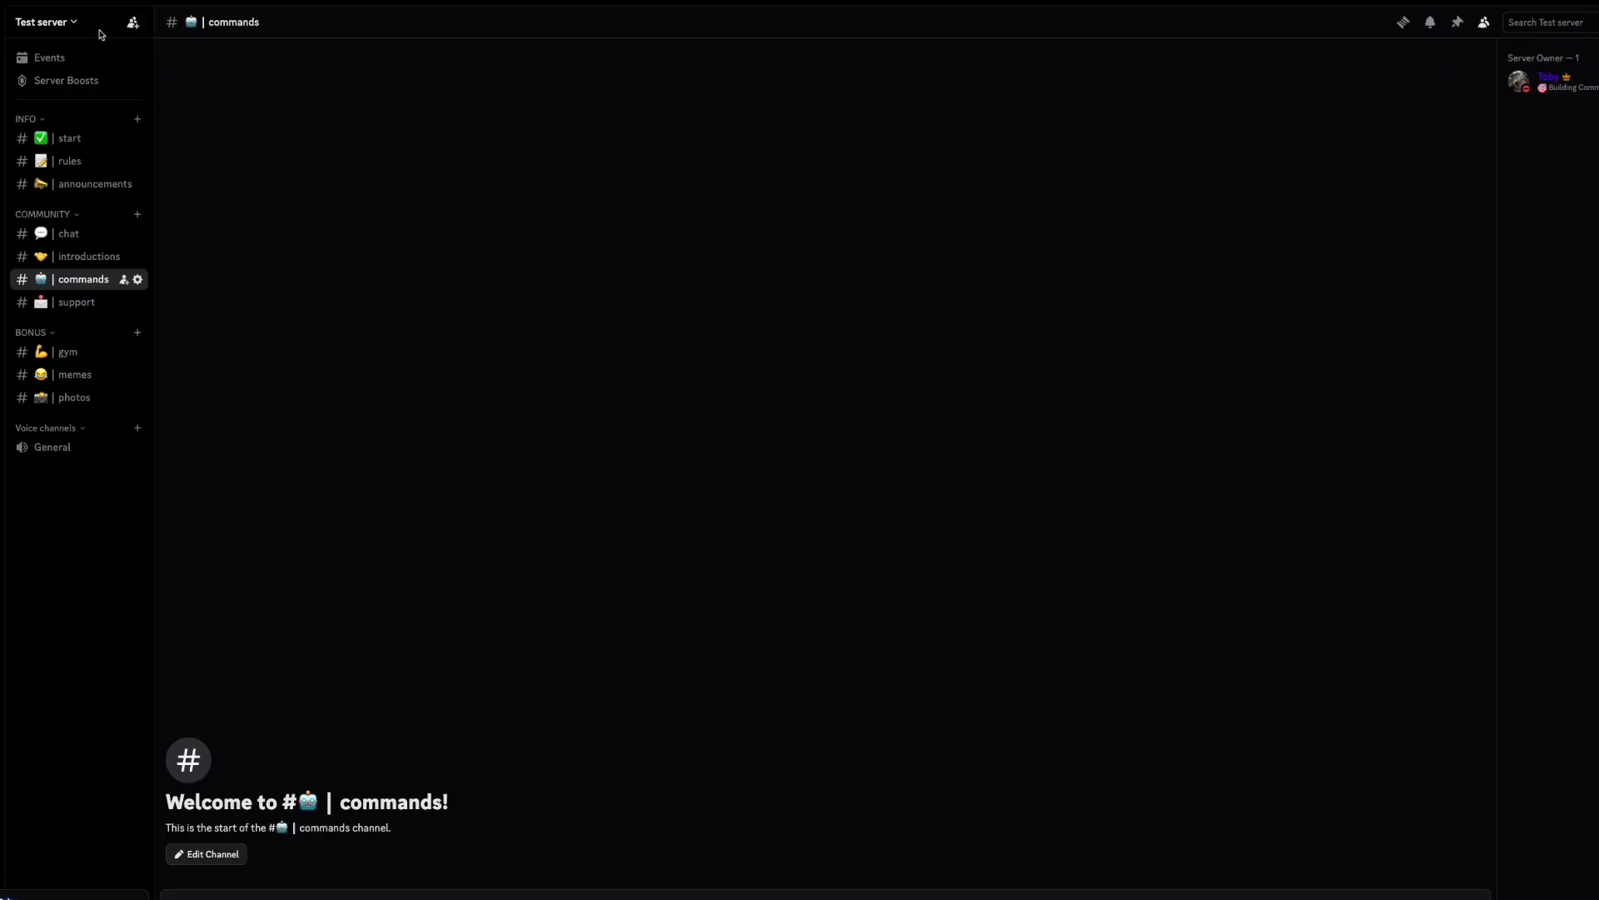
Step: Start enabling Community in the server settings and accept the verified email requirement and media scanning for all members
left_click(70, 25)
left_click(96, 122)
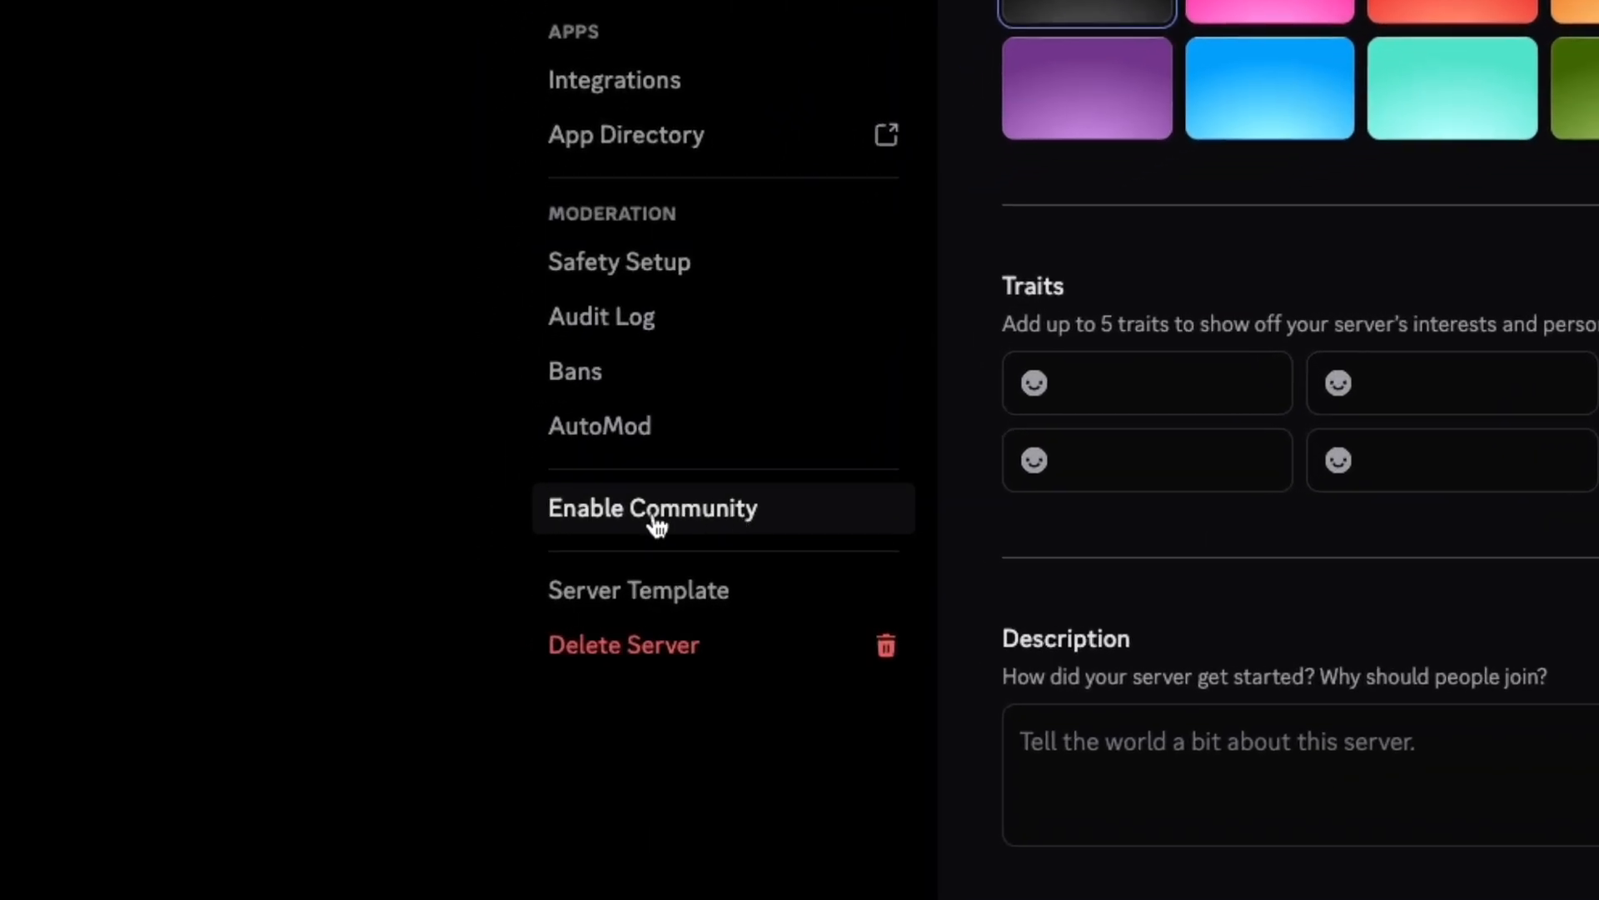
left_click(804, 525)
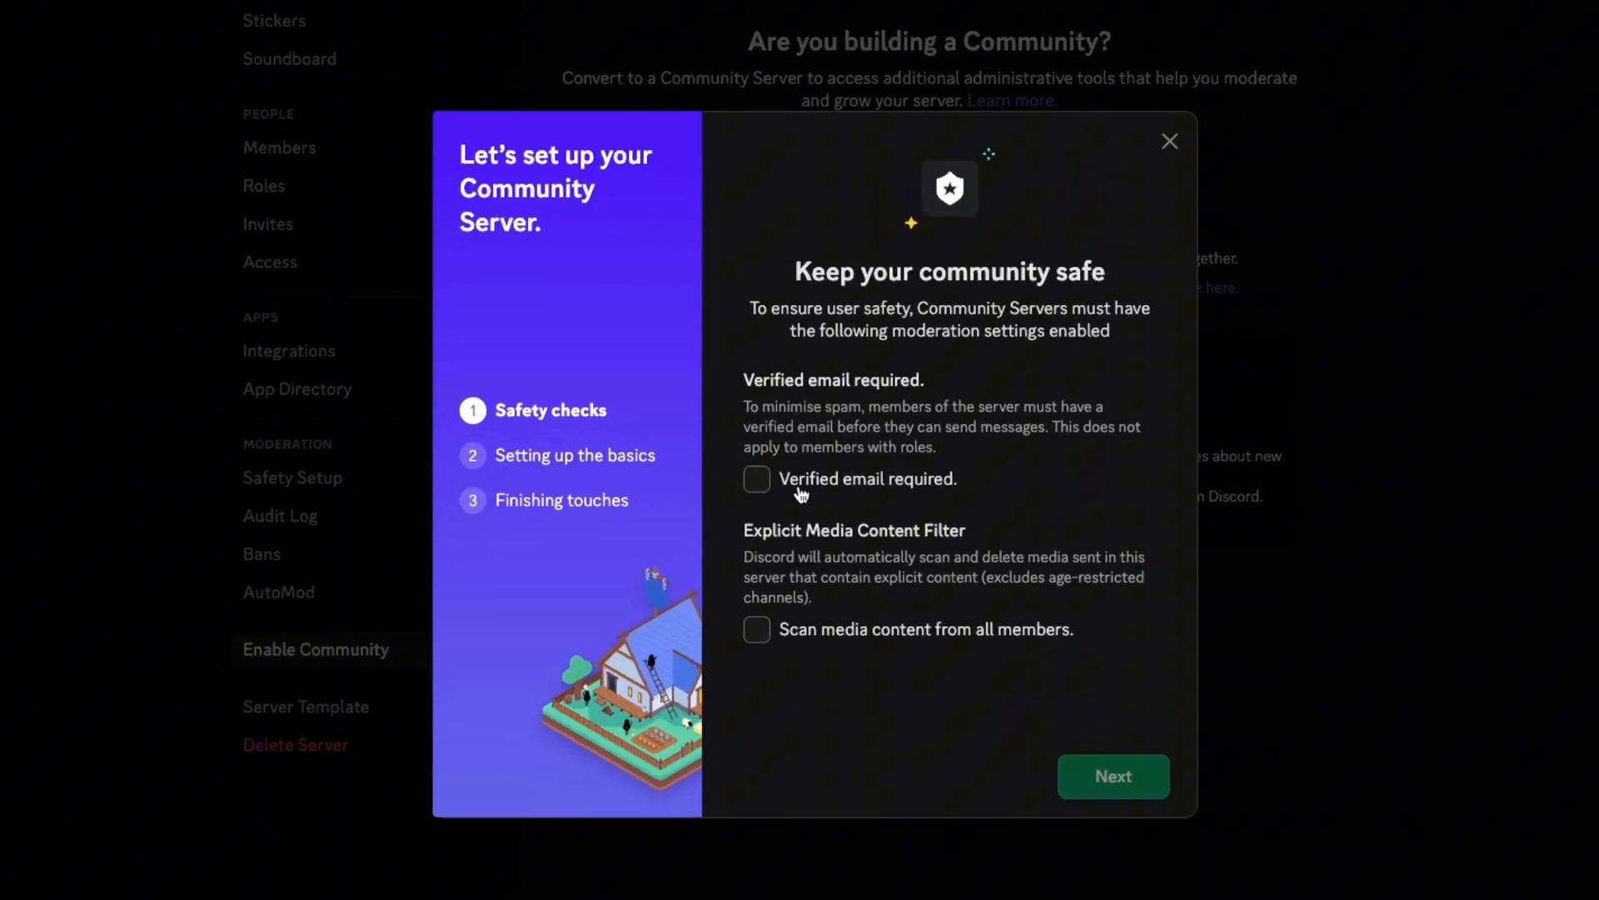
left_click(800, 491)
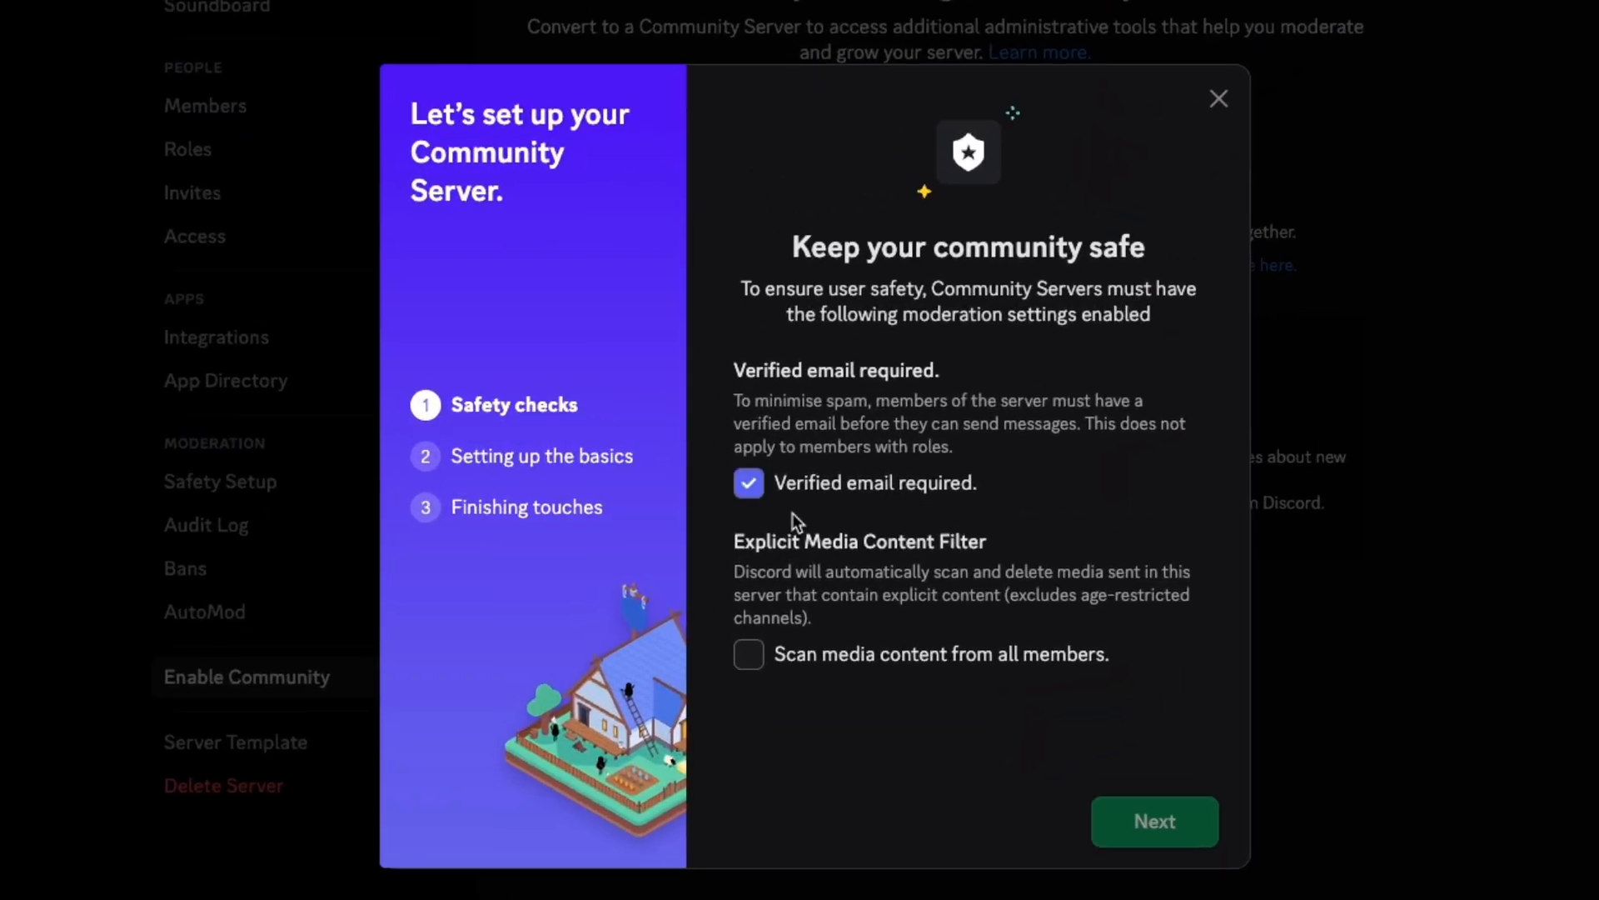
left_click(792, 655)
left_click(1156, 819)
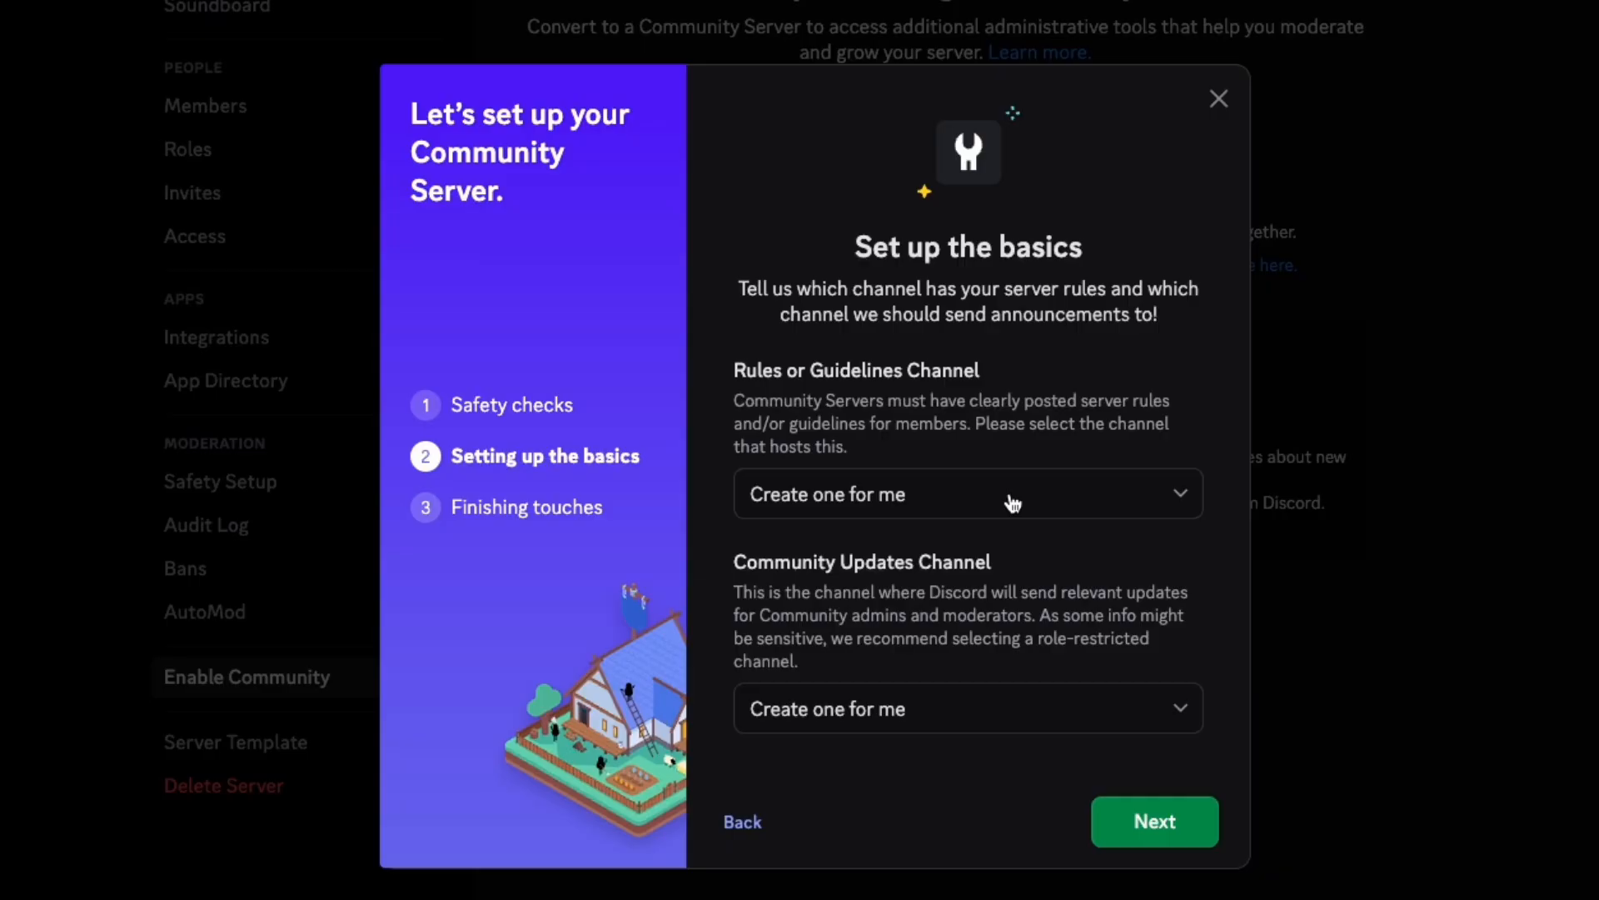
Step: Choose the existing rules channel as the Community server's rules or guidelines channel
left_click(1012, 502)
left_click(1021, 683)
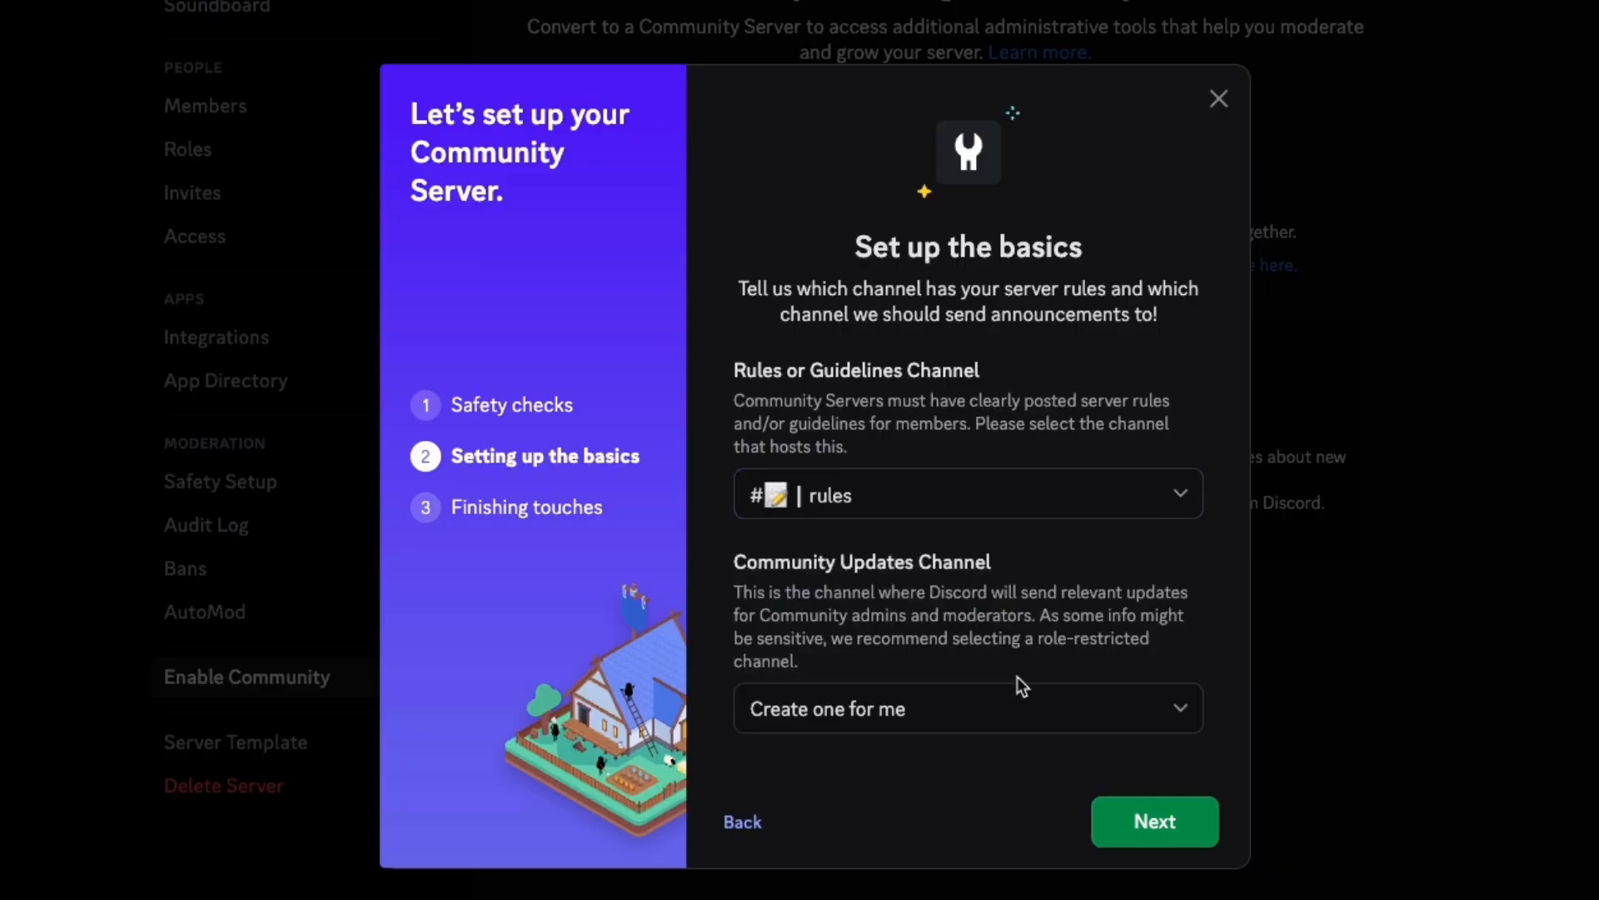
Step: Have a community updates channel created automatically, accept the Community Server Guidelines, and finish the Community setup
left_click(1015, 715)
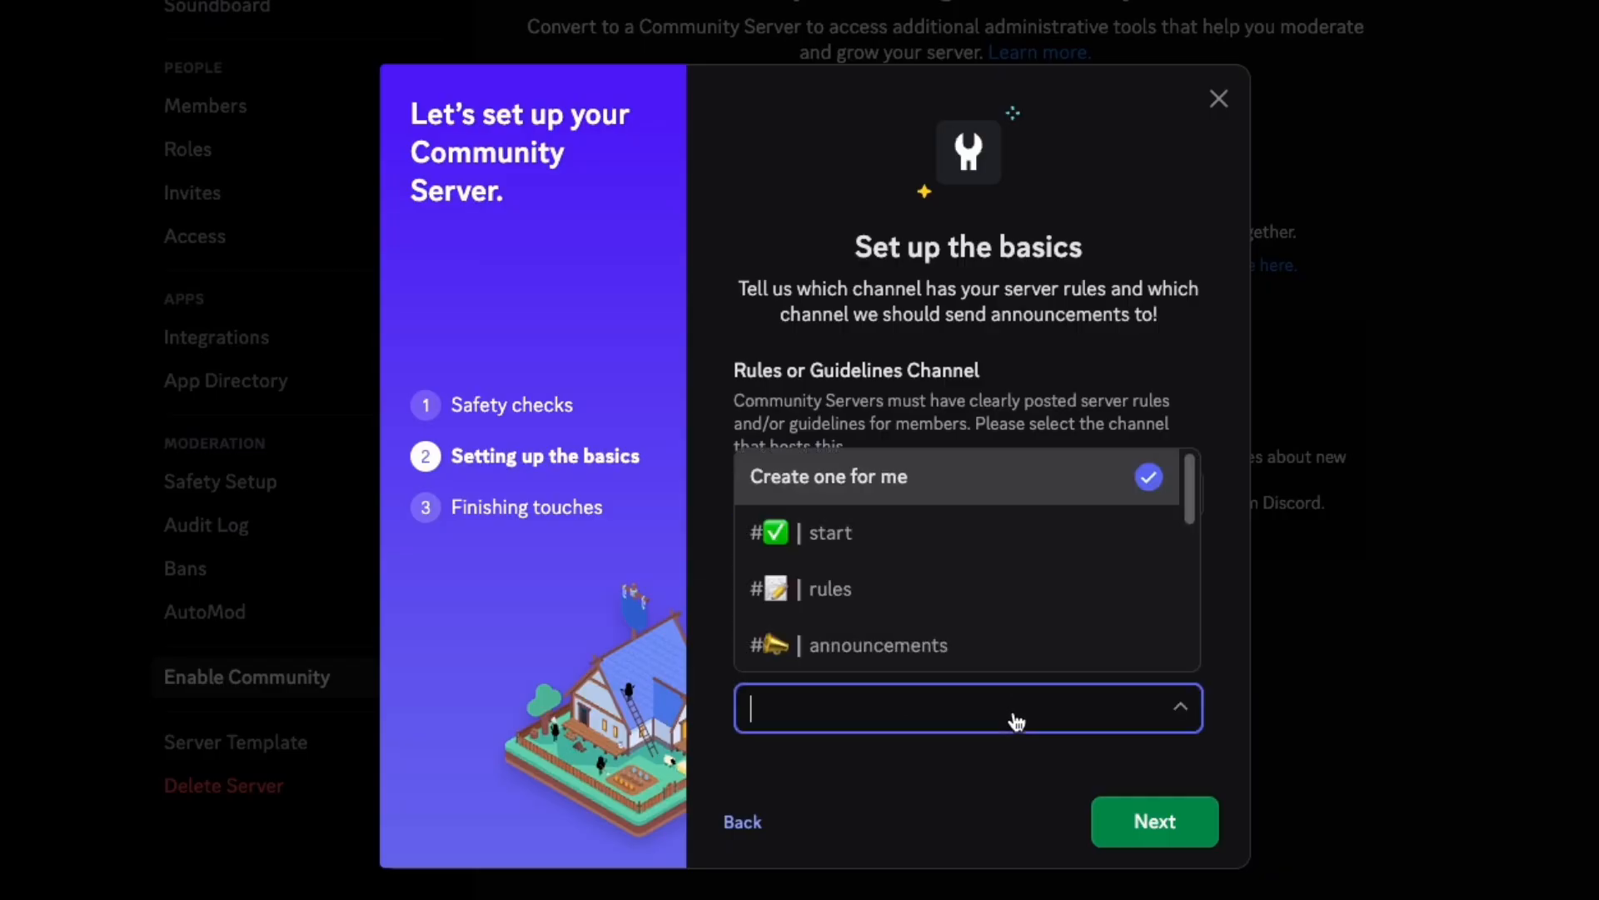
left_click(997, 487)
left_click(1152, 823)
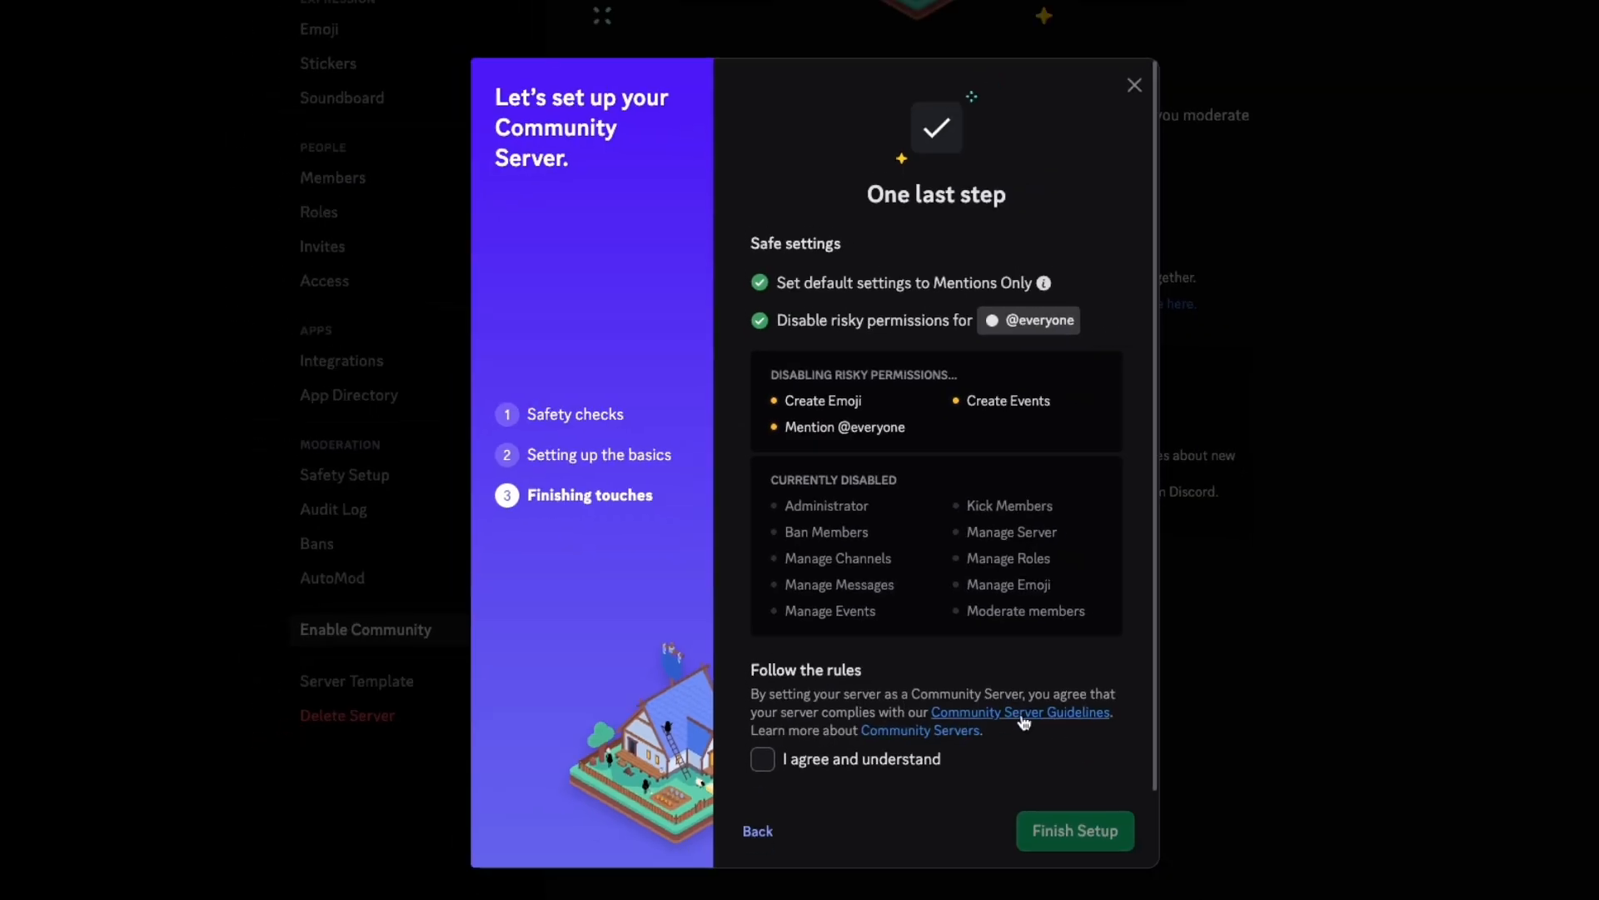
left_click(925, 759)
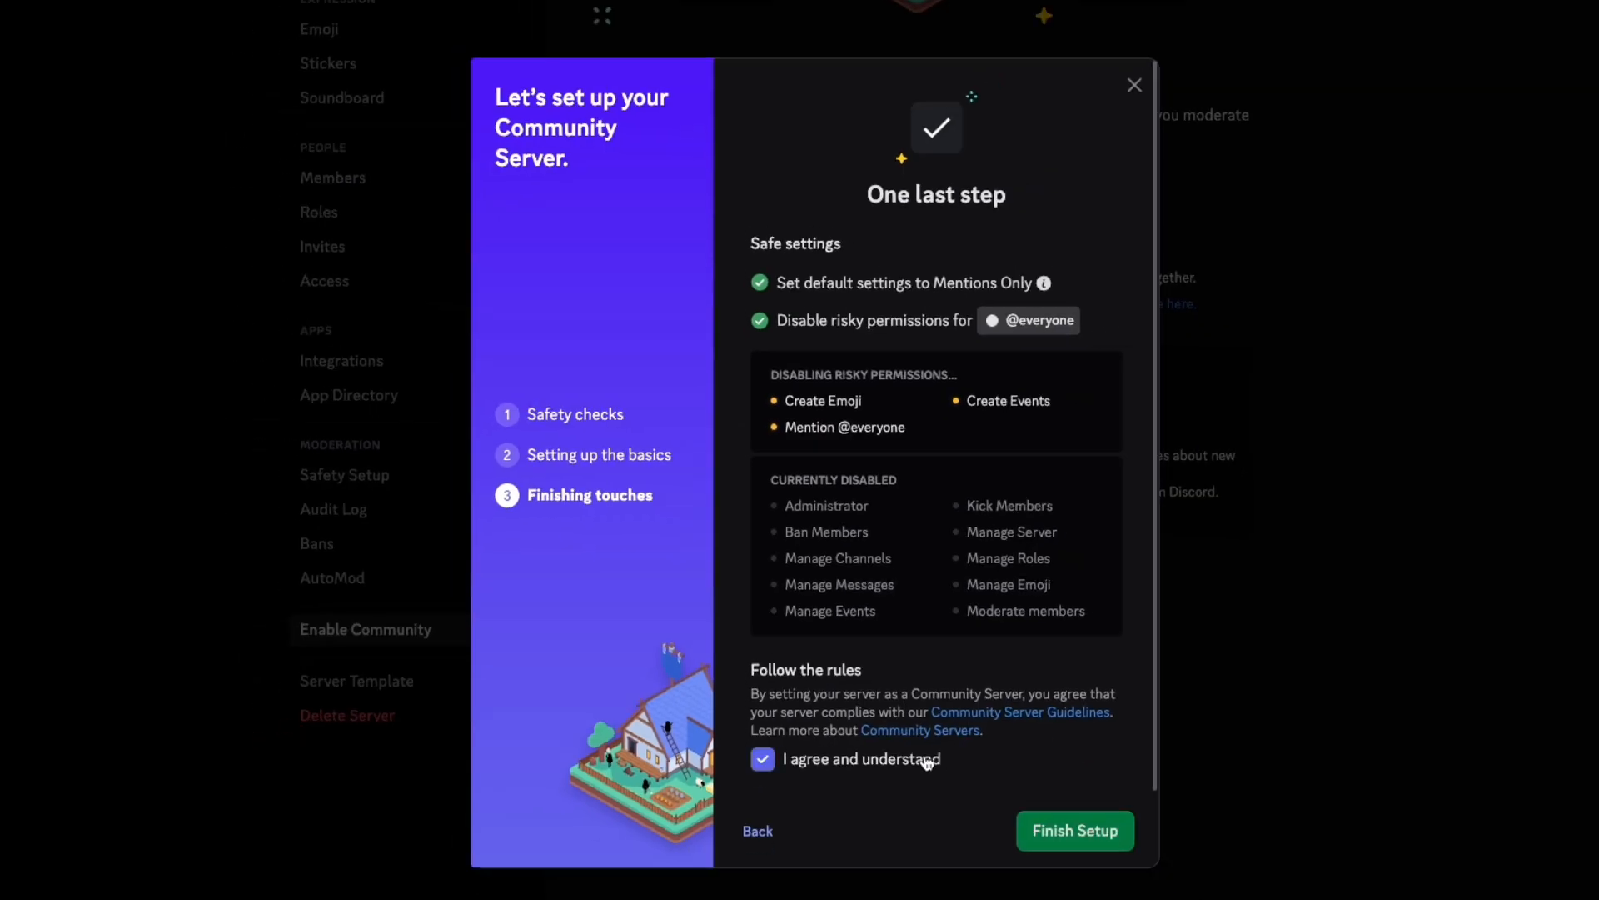
left_click(1073, 831)
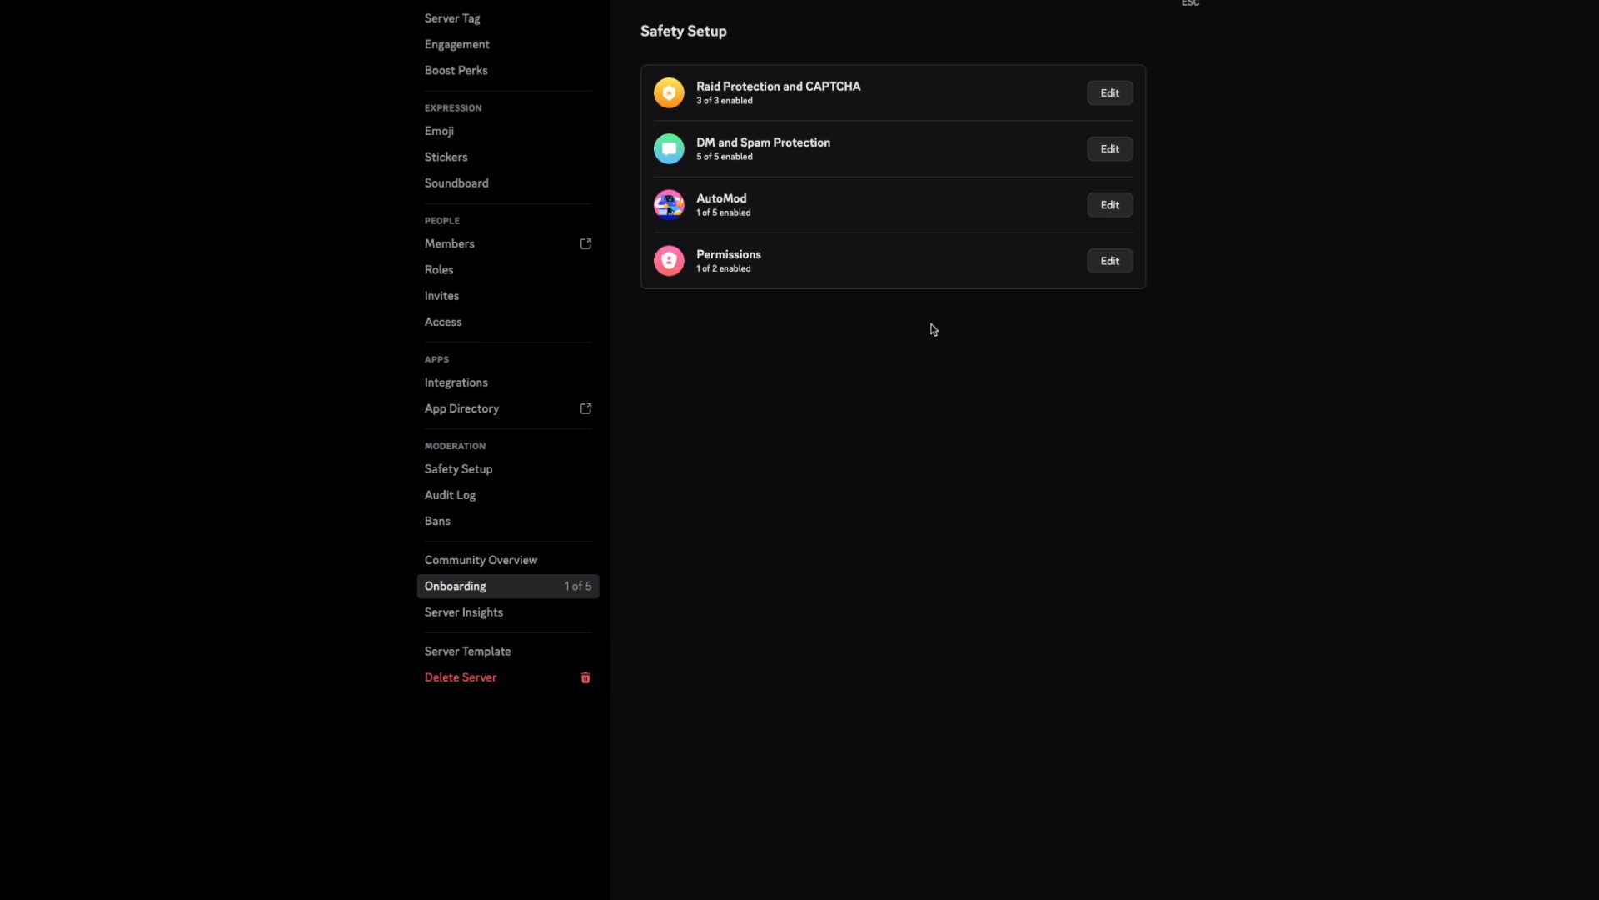
Step: In the AutoMod safety settings, keep Block Mention Spam on and set up the Block Suspected Spam Content rule to block messages
left_click(1111, 206)
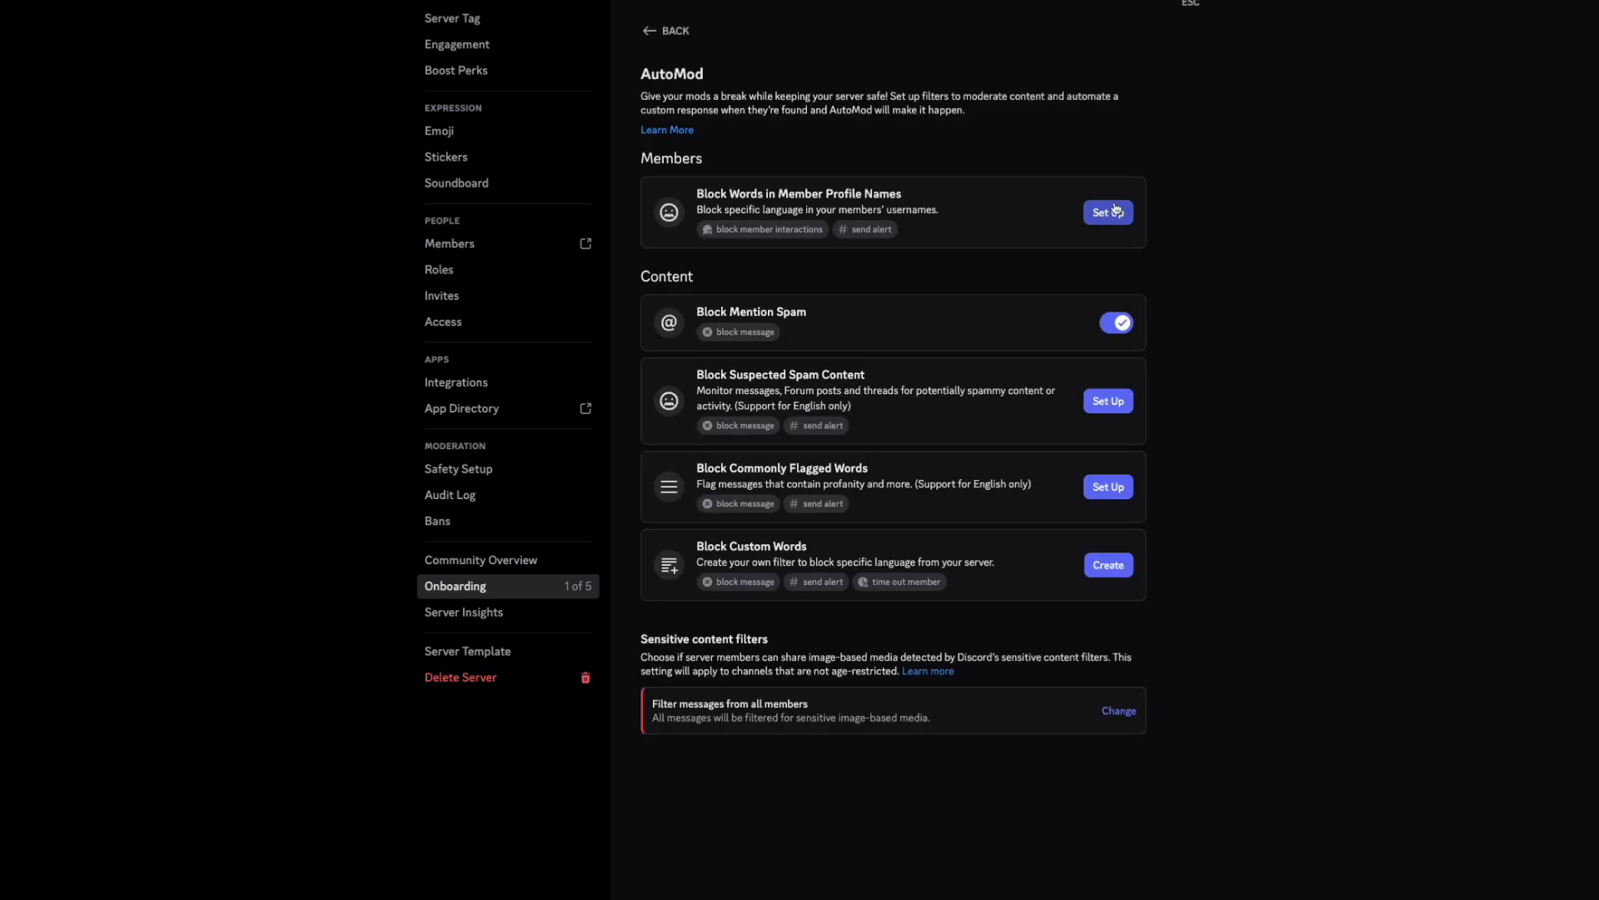
left_click(1121, 326)
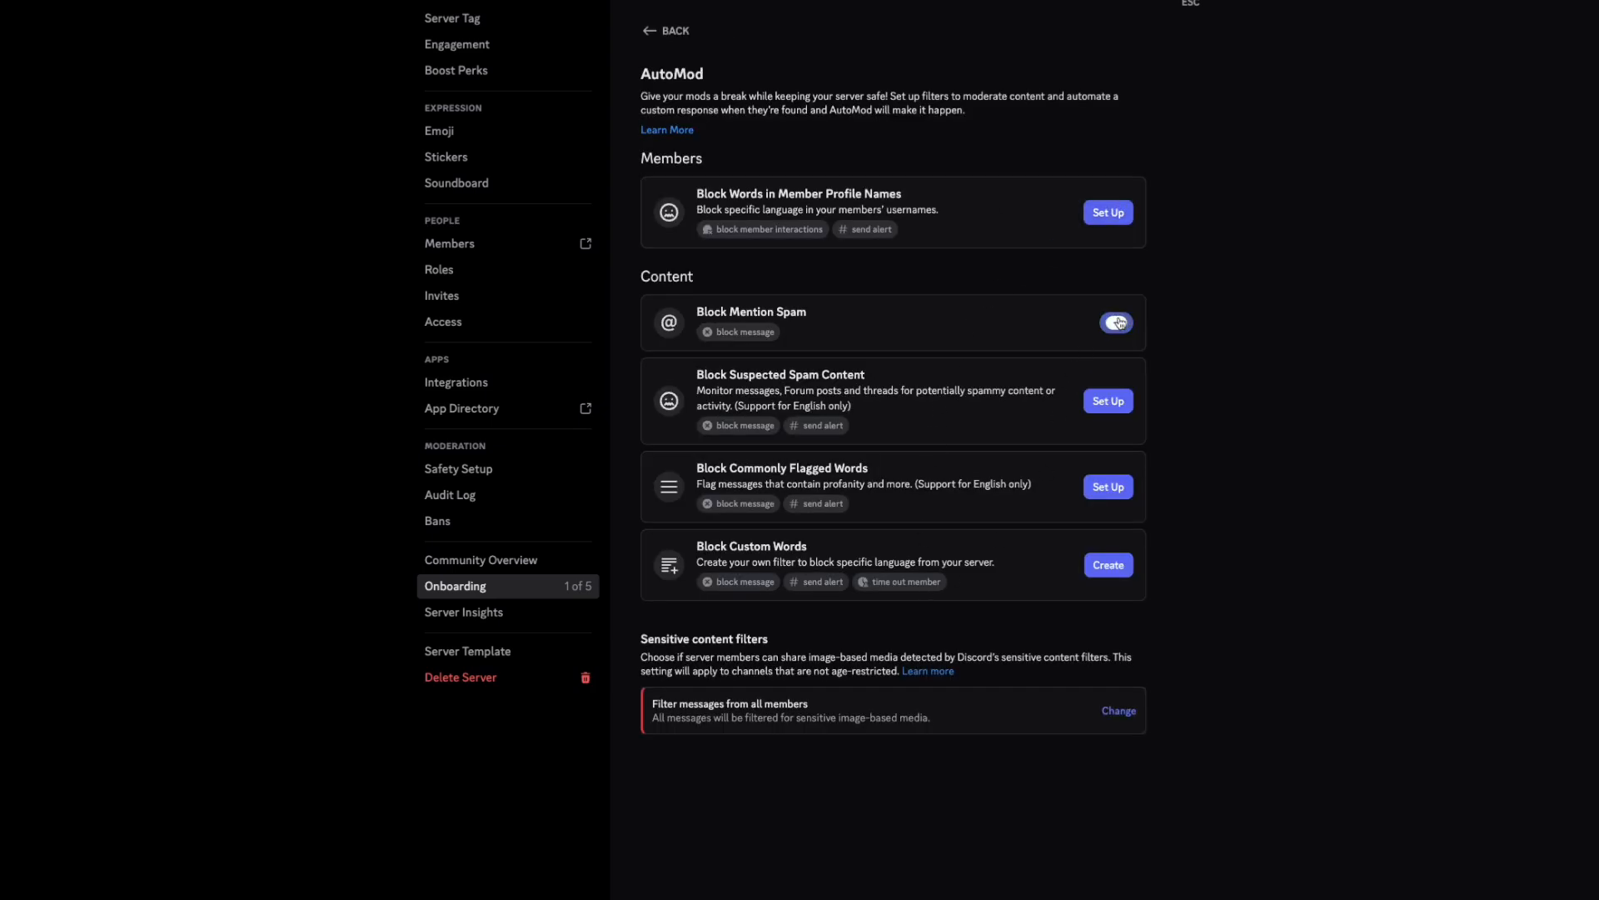
left_click(1090, 327)
left_click(1125, 325)
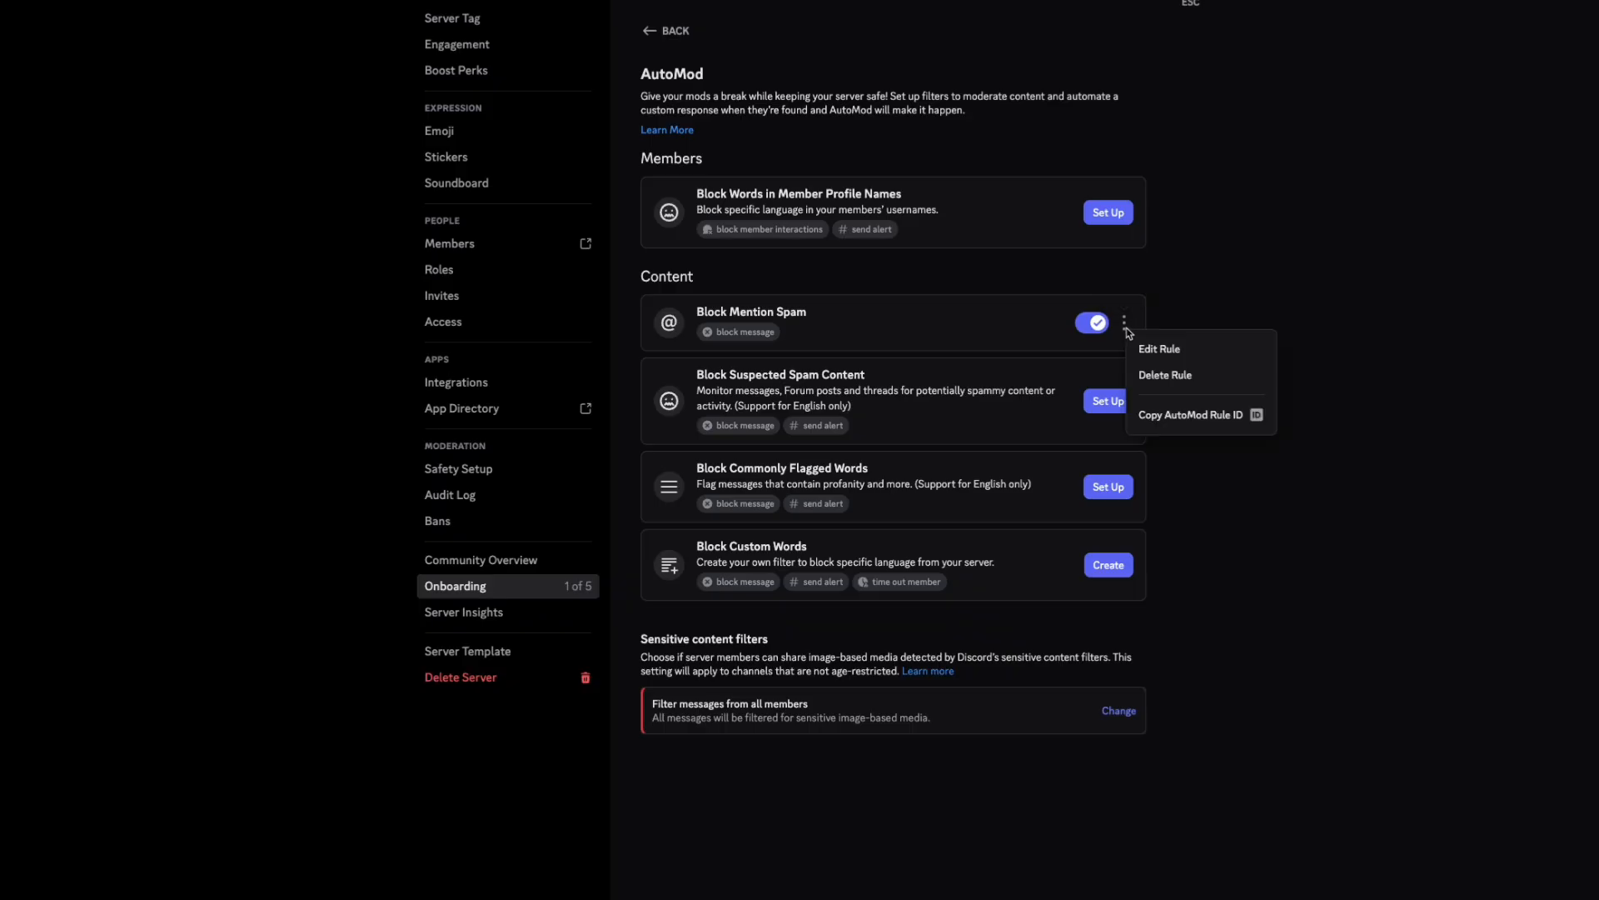
left_click(1125, 324)
left_click(1113, 407)
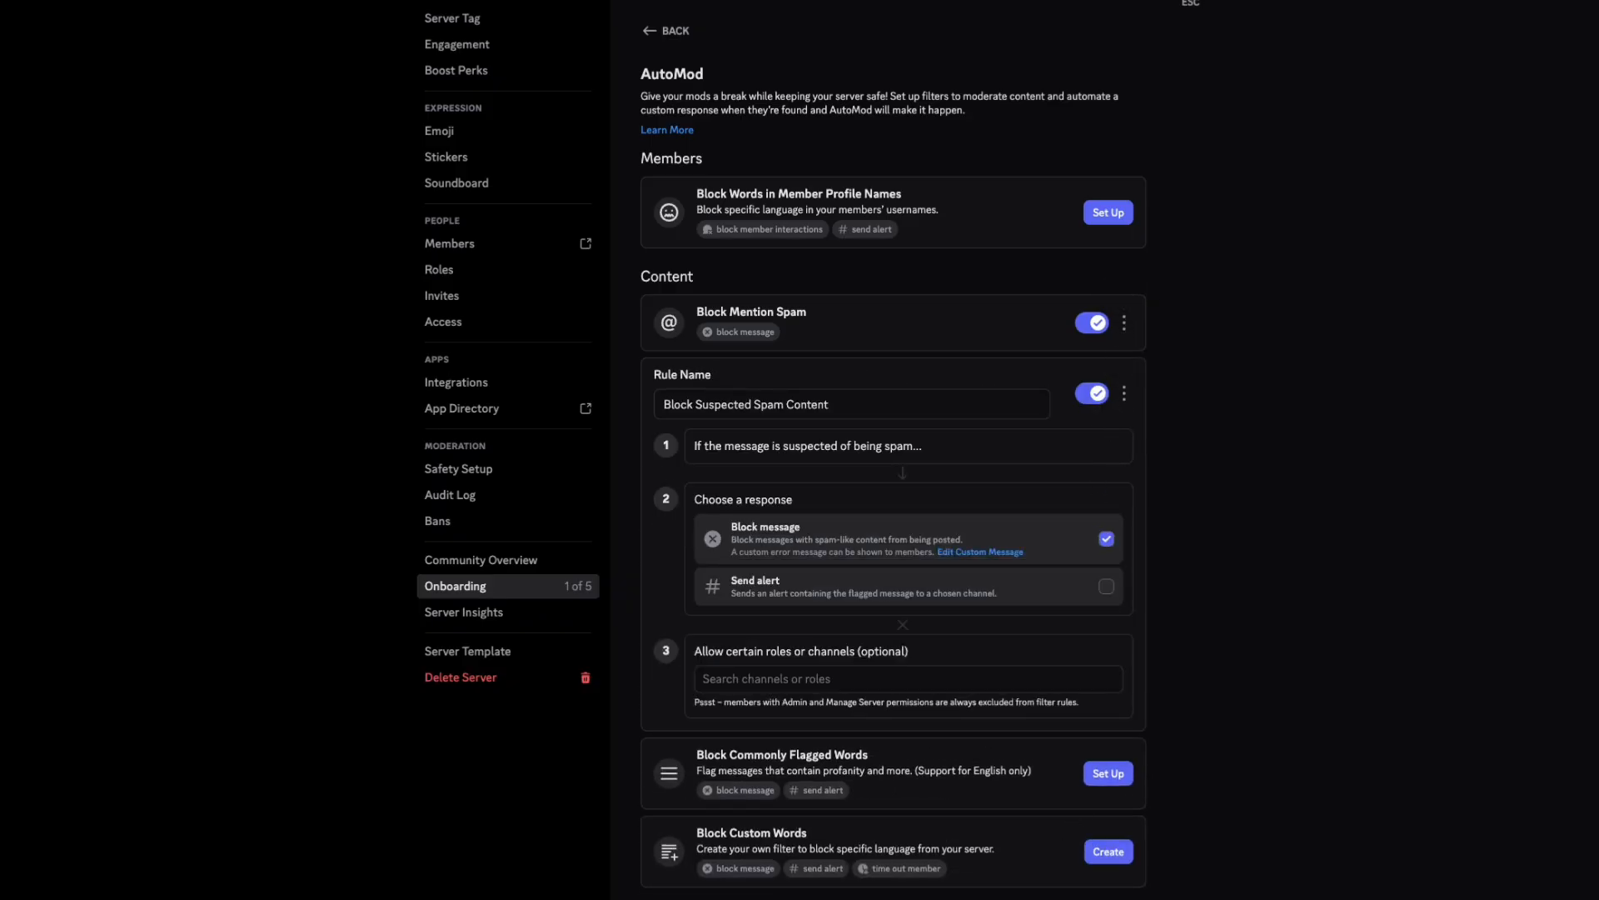
left_click(1051, 897)
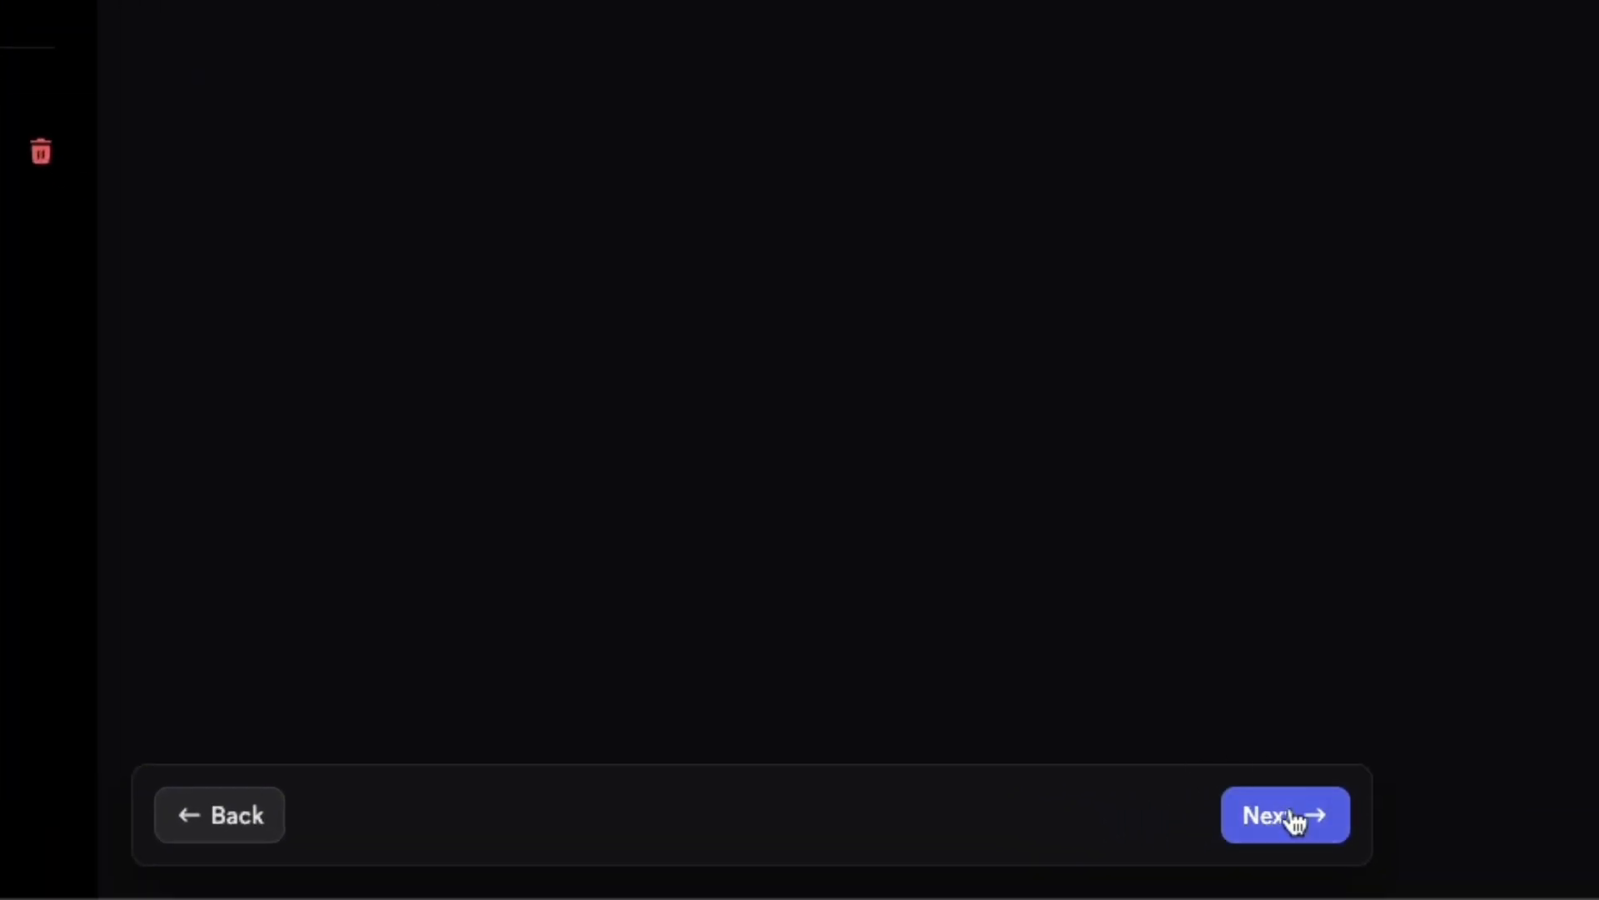
Step: Proceed to the onboarding default channels and include every channel in the Info, Community, Bonus and Voice Channels categories
left_click(1083, 881)
left_click(298, 677)
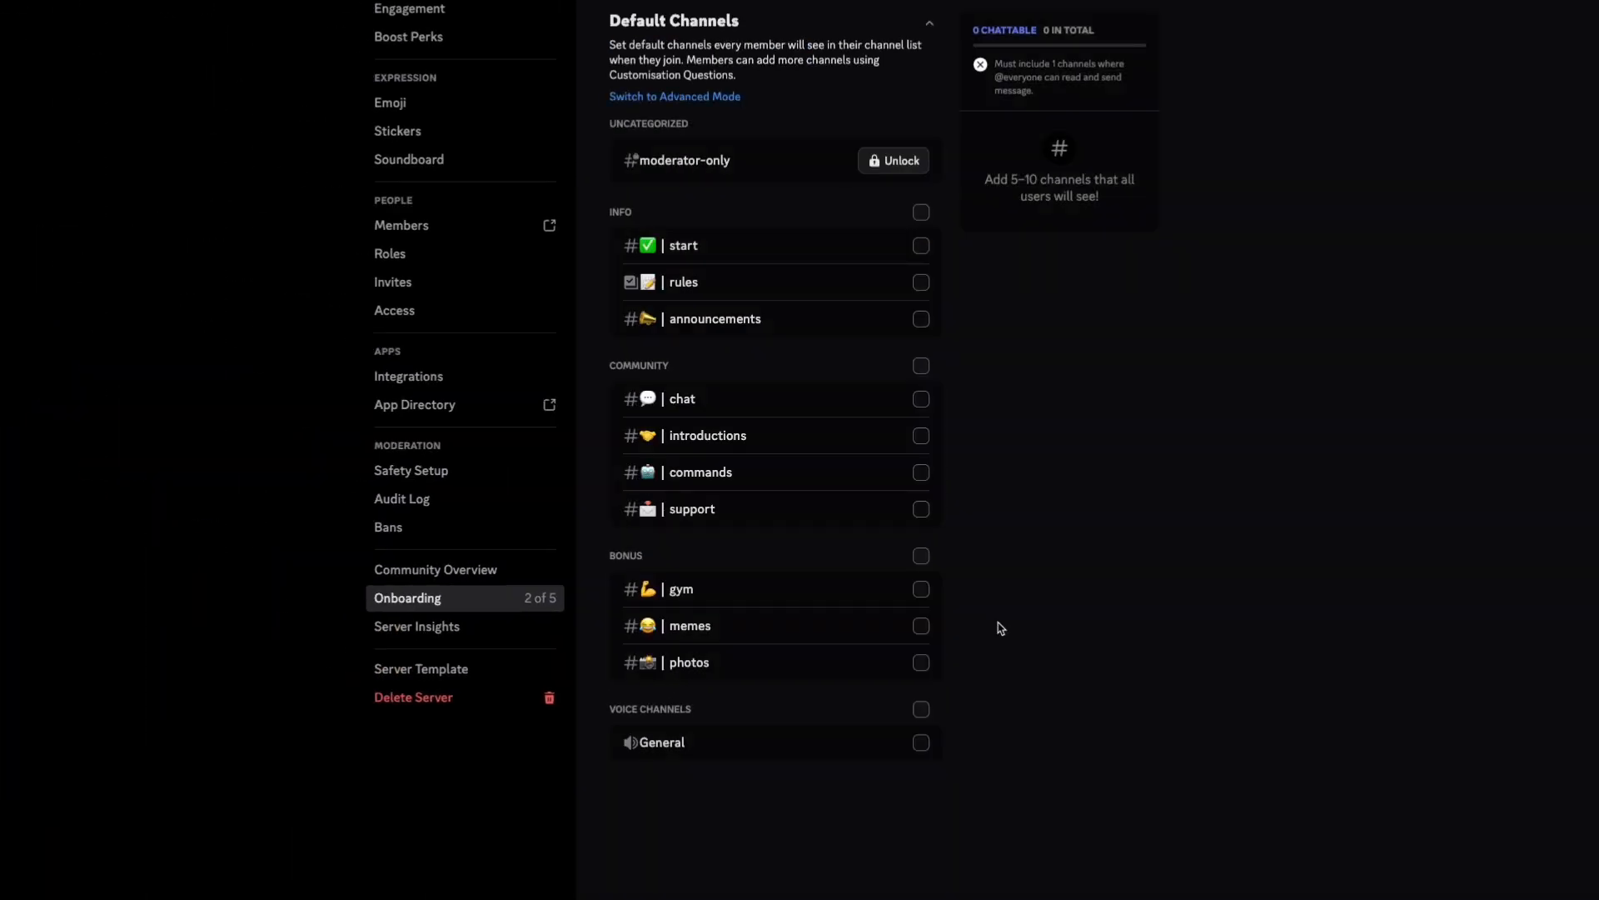
left_click(921, 213)
left_click(923, 367)
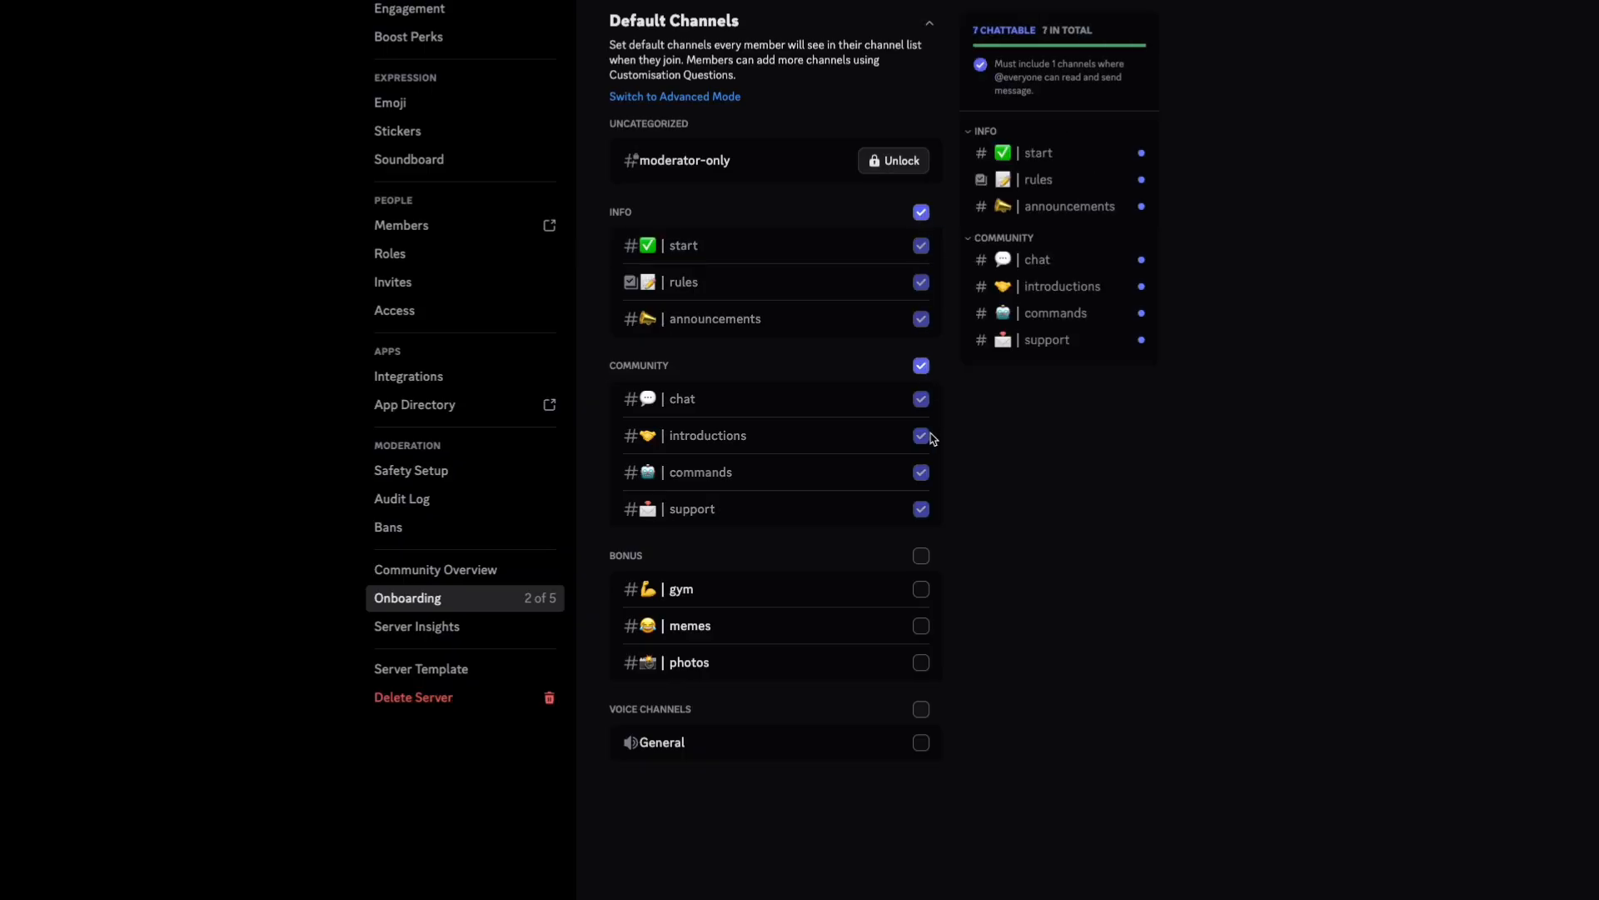
left_click(922, 555)
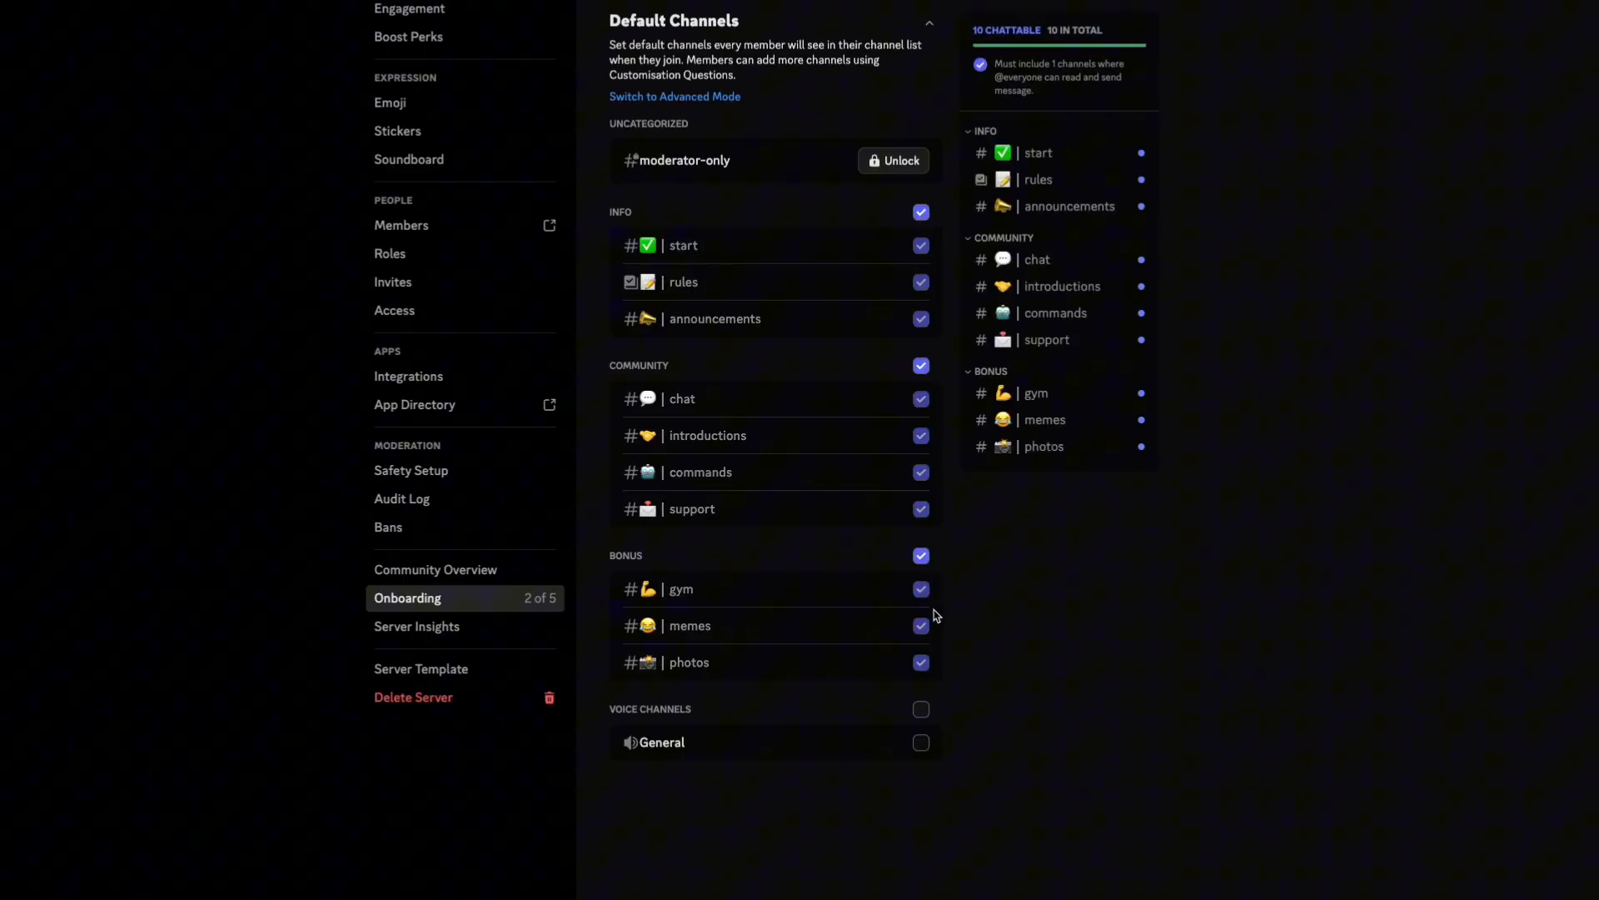
left_click(921, 710)
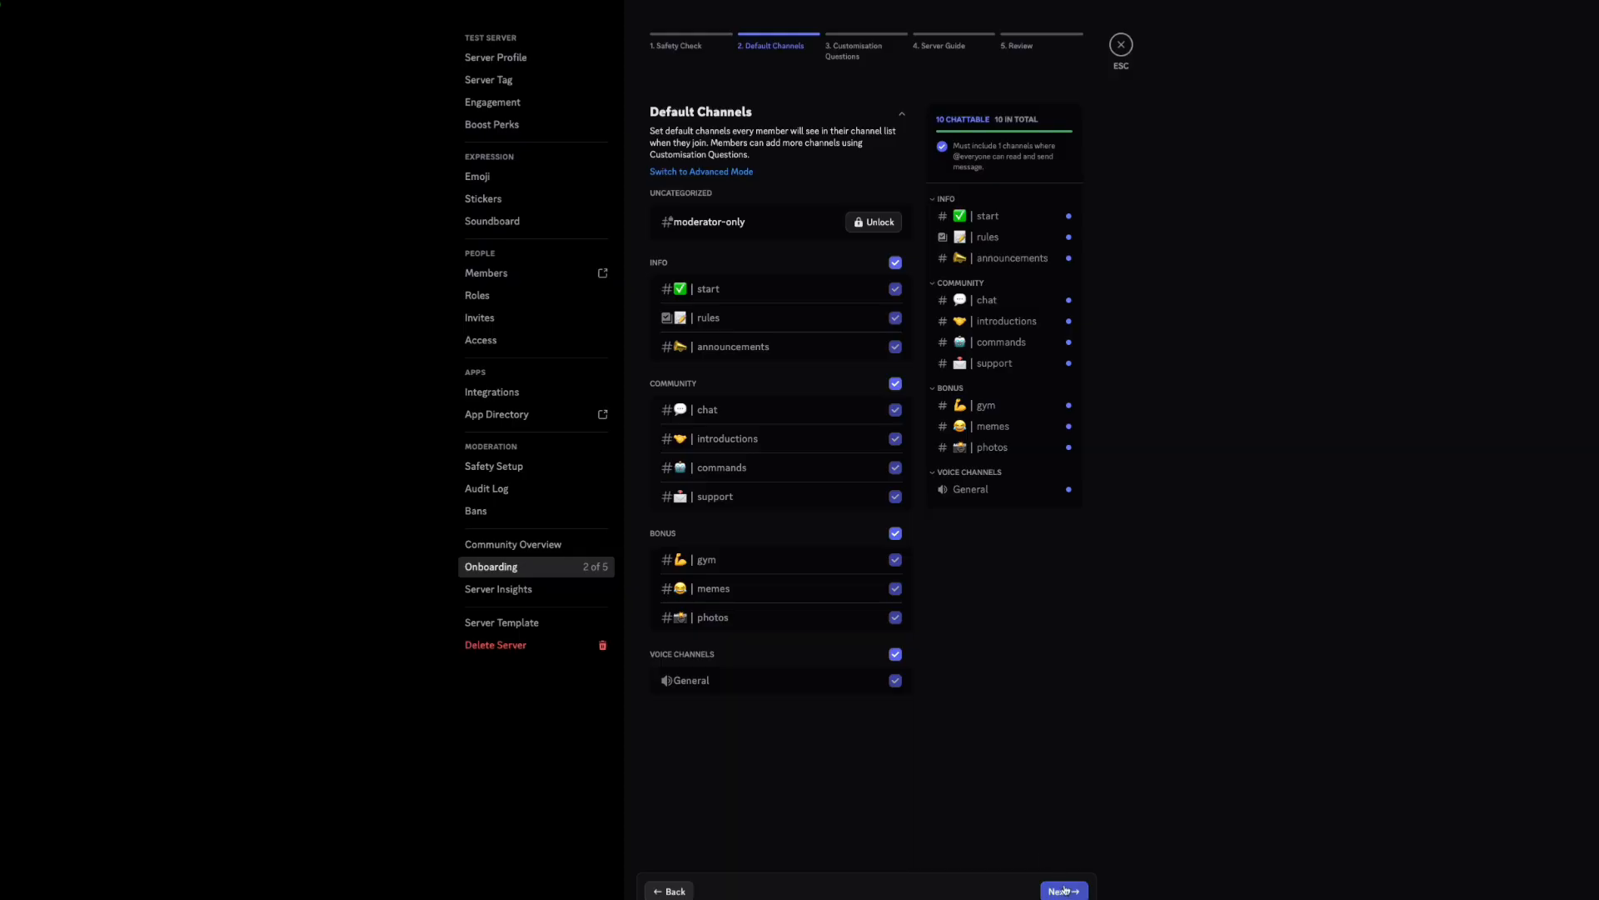
left_click(1063, 892)
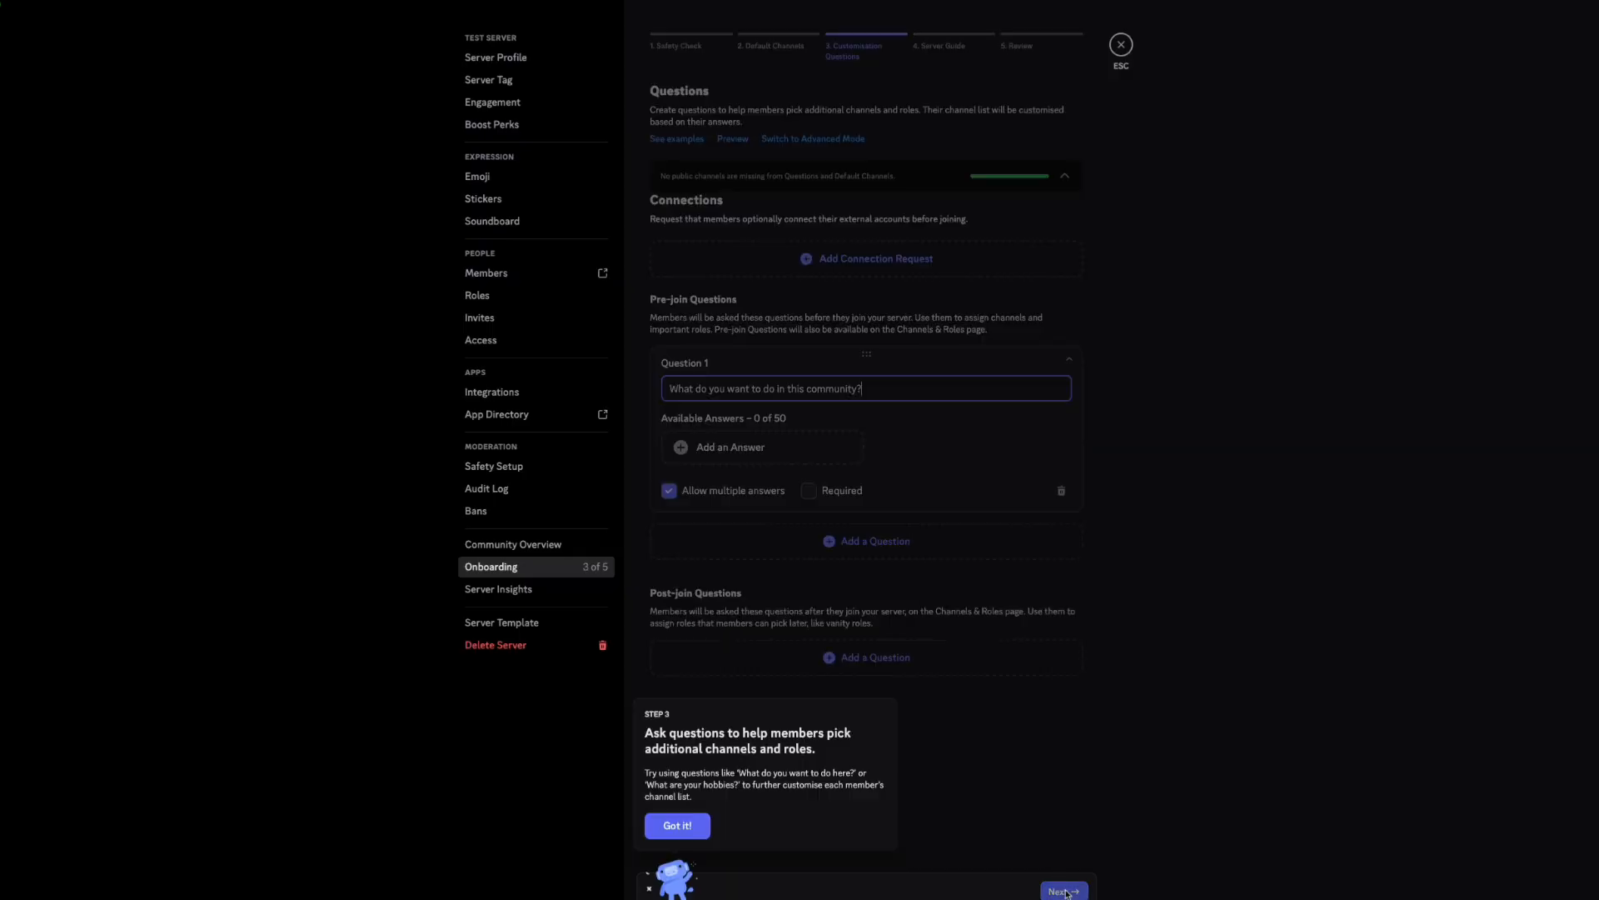
Step: Change the first pre-join question to "How did you find us?" and add a TikTok answer that assigns the matching role
left_click(677, 825)
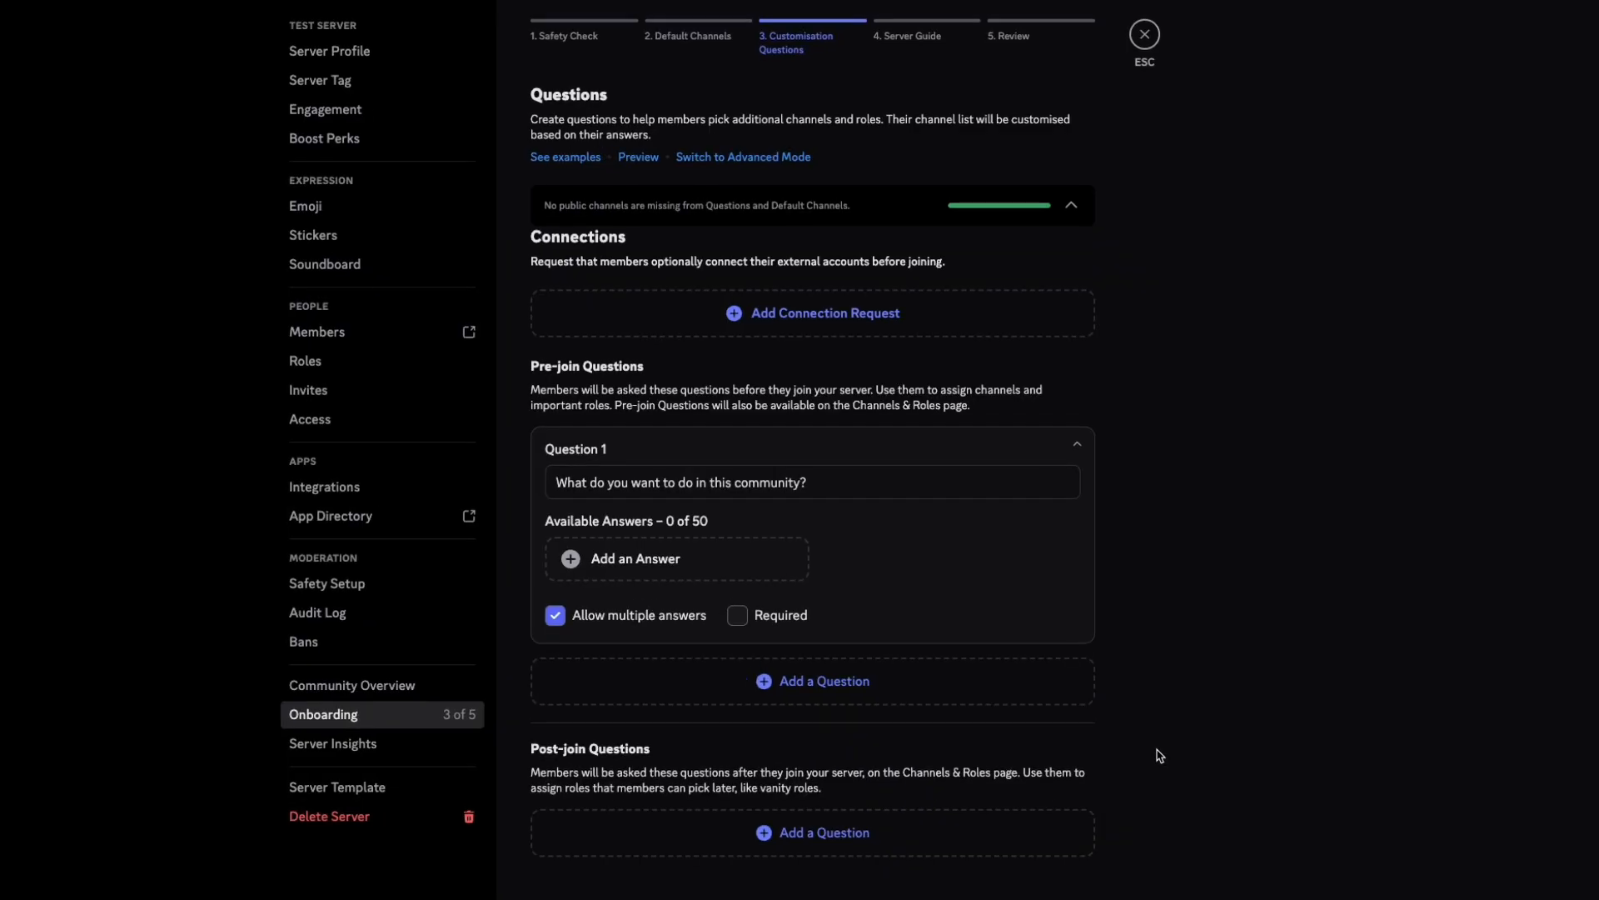
left_click(812, 482)
type("Ho")
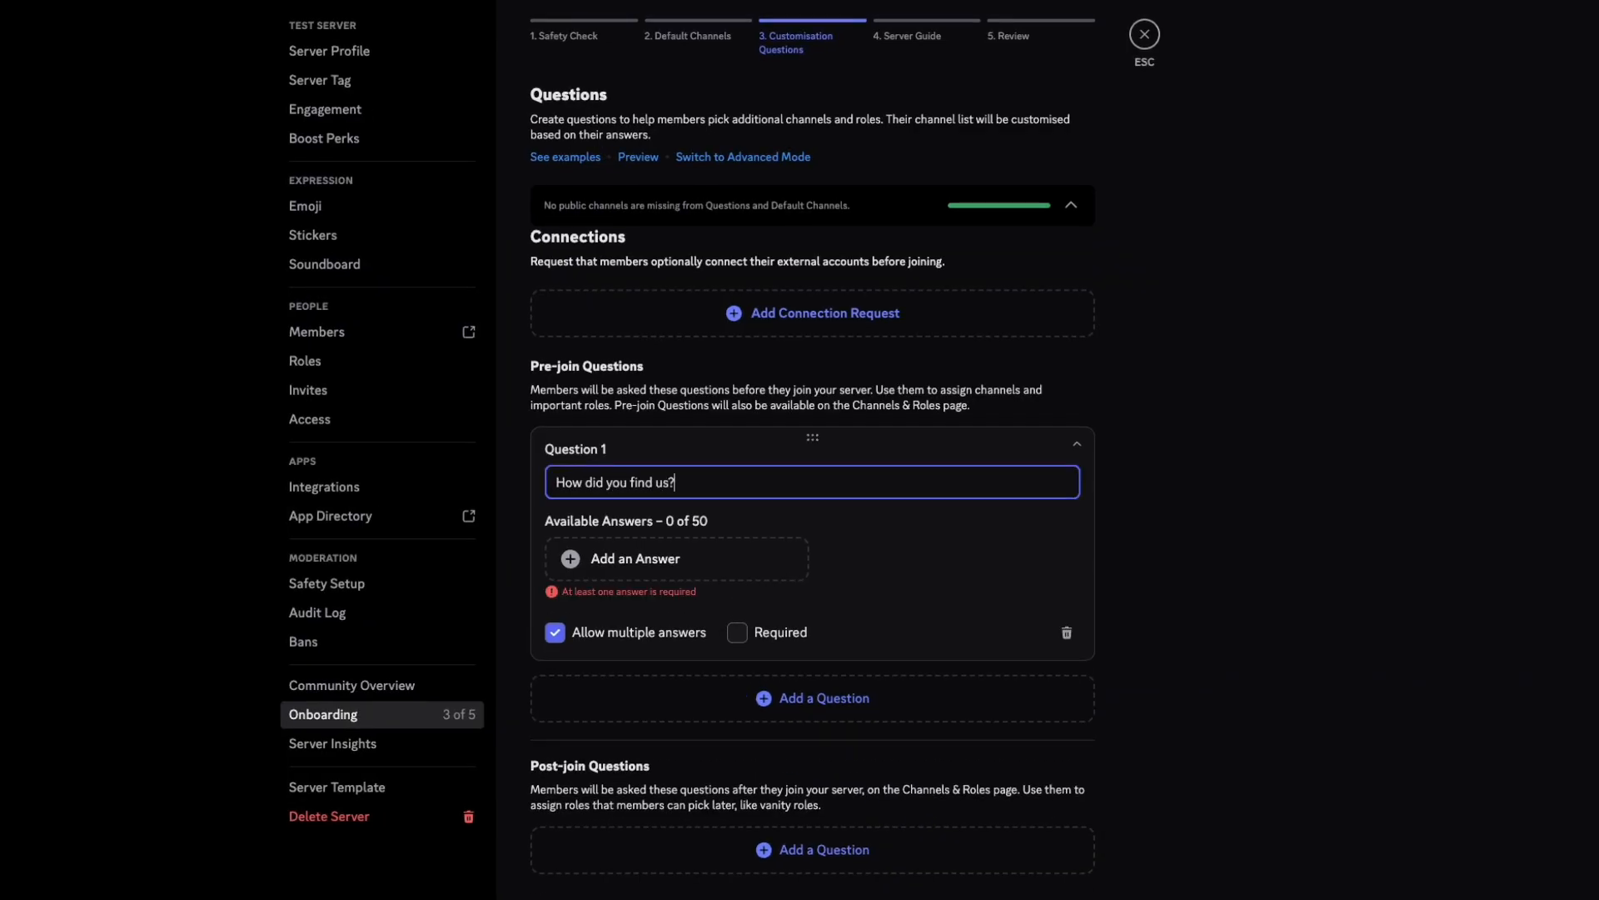
left_click(636, 559)
type("TikTok")
left_click(722, 499)
type("tiktok")
left_click(691, 576)
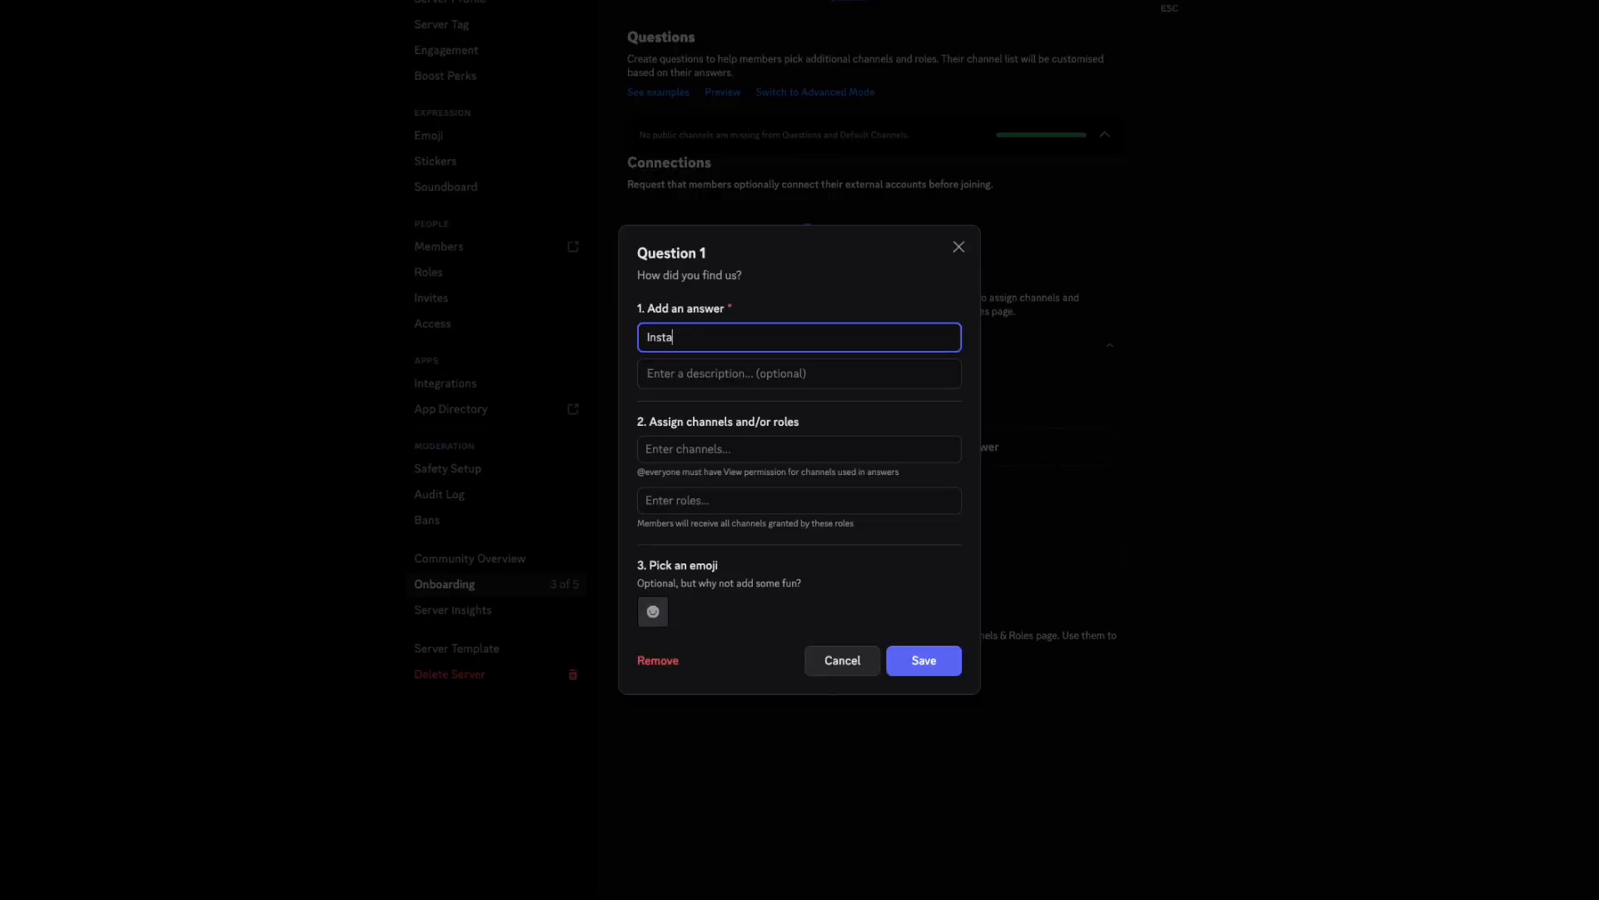
Step: Give the first question's Instagram answer a fire emoji and save it
left_click(653, 612)
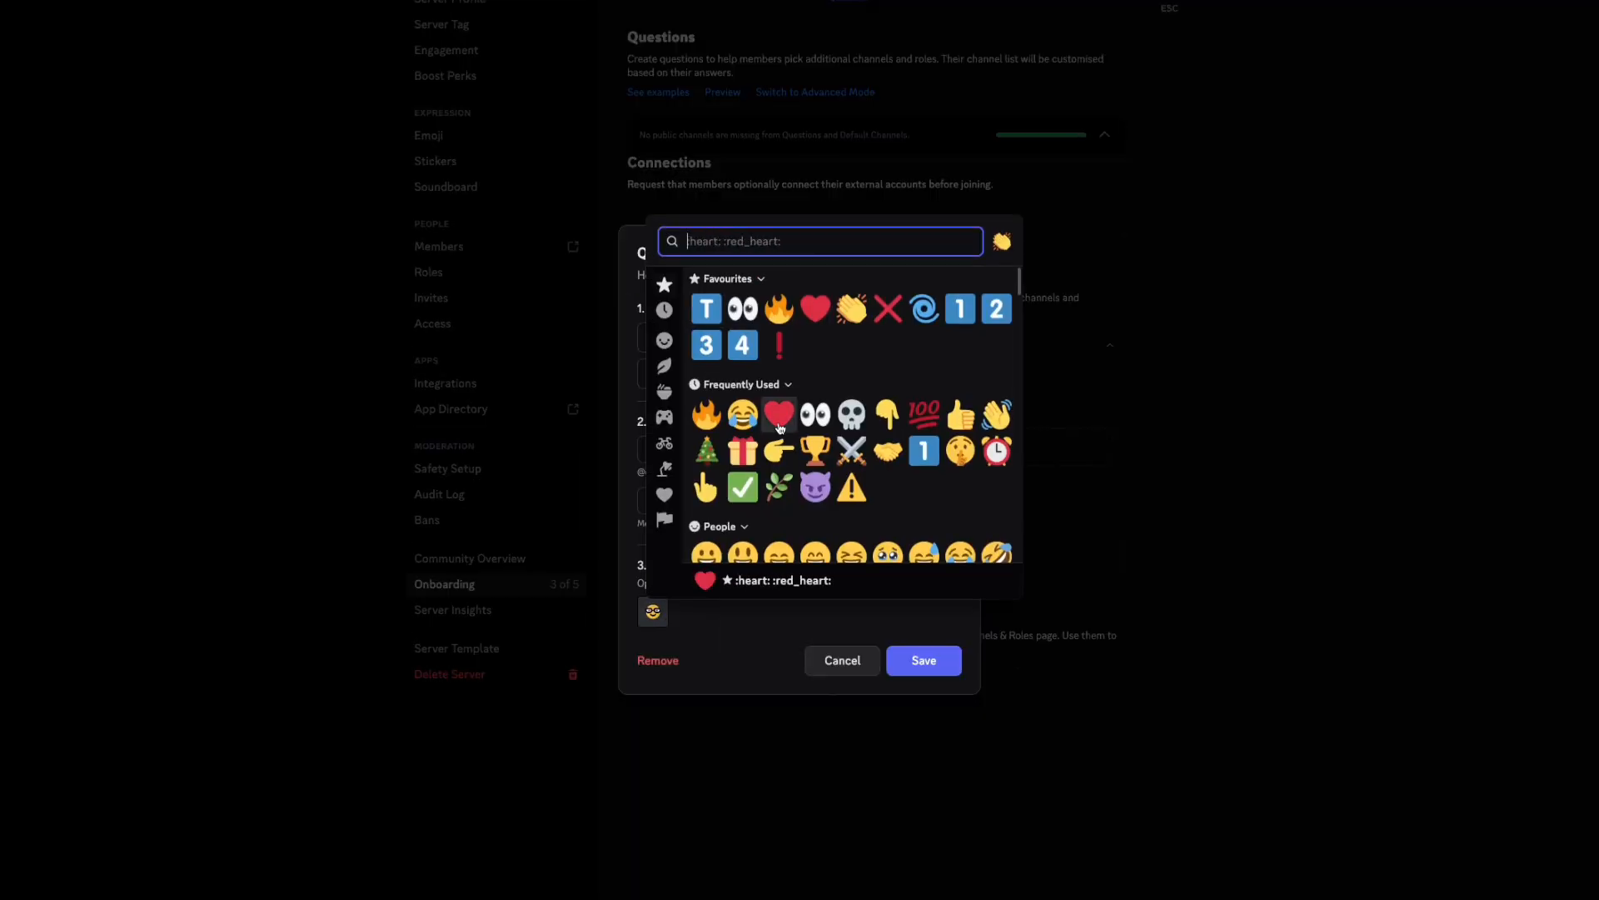
left_click(706, 487)
left_click(924, 660)
Step: Add a Friend answer to the first question with the matching friend role and a fire emoji
left_click(733, 489)
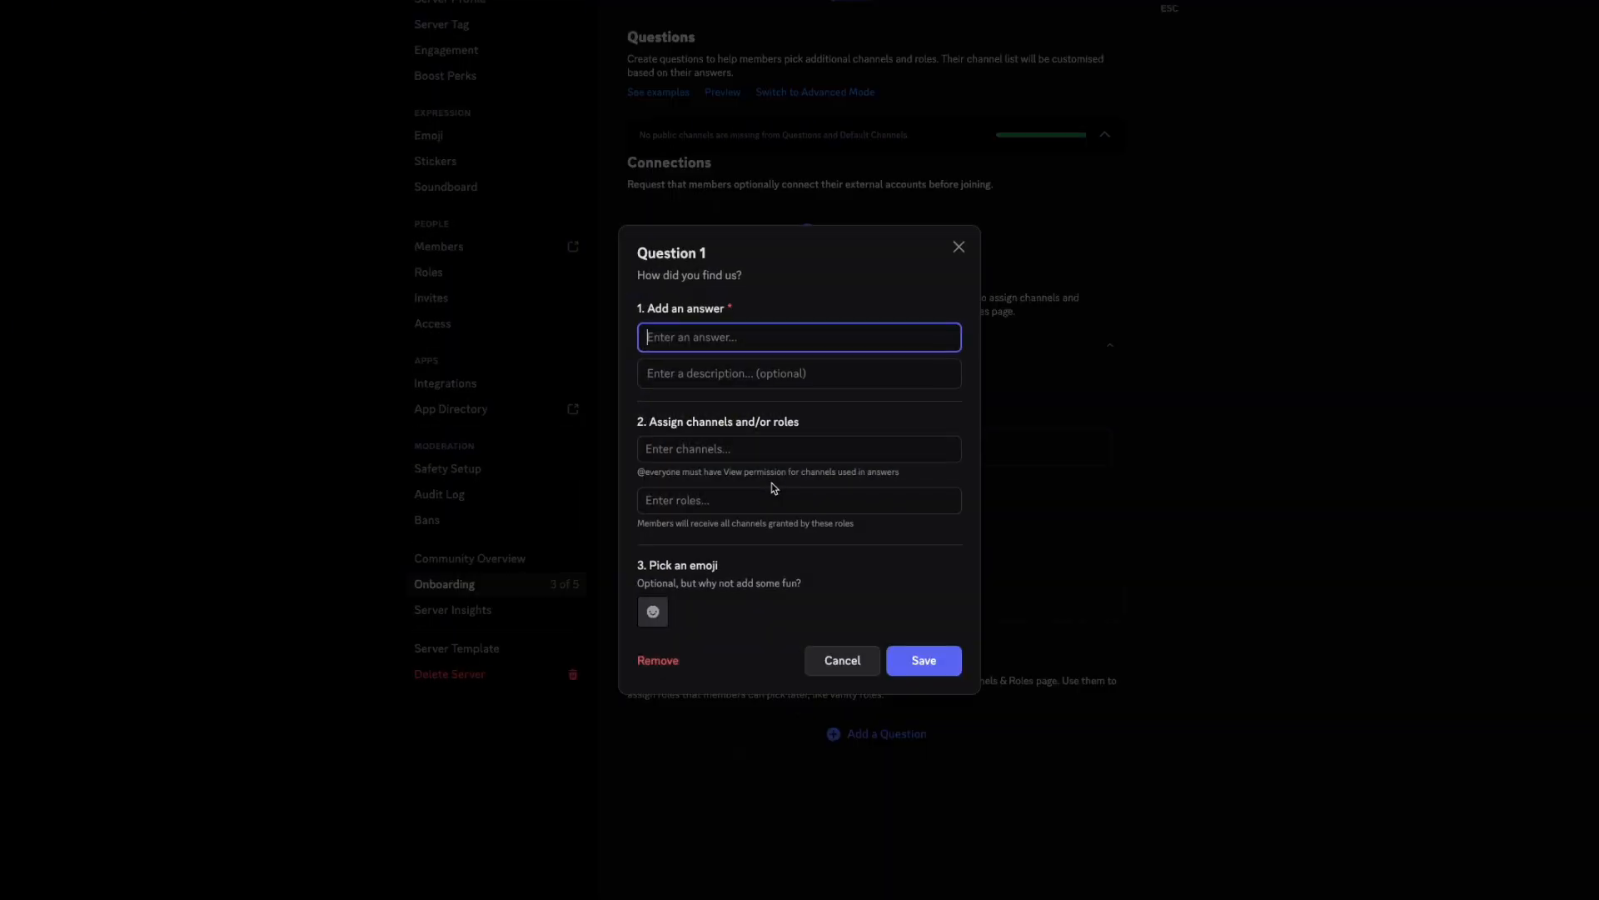
type("Friend")
left_click(761, 500)
type("frie")
left_click(710, 580)
left_click(653, 612)
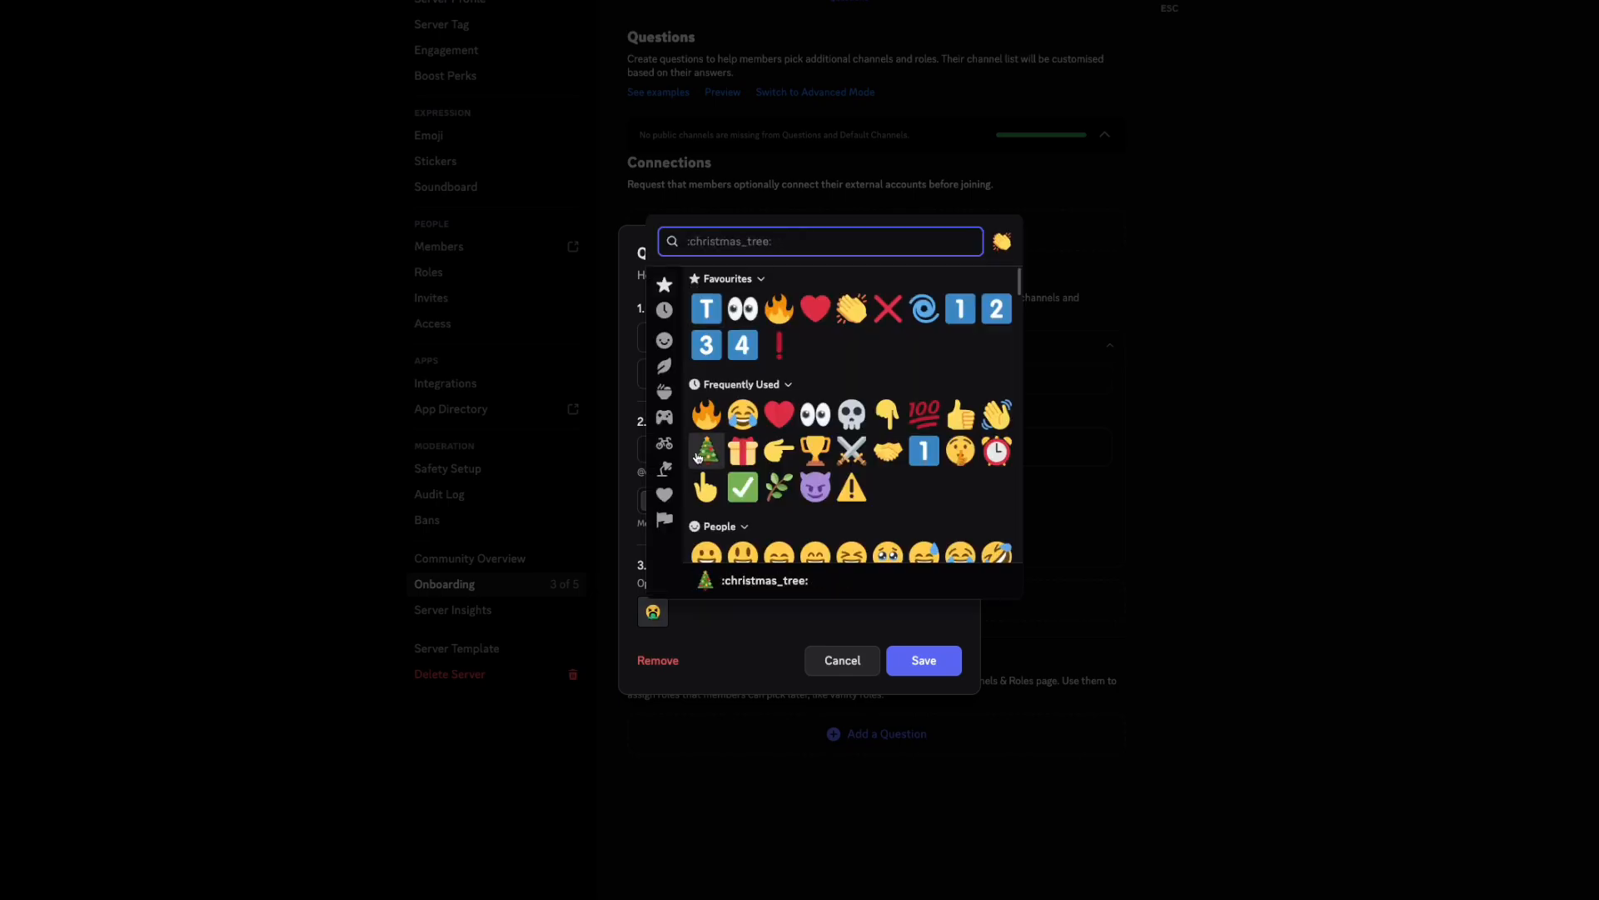
left_click(892, 450)
left_click(924, 660)
Step: Add an Other answer without an emoji to the first question, and create a second pre-join question, "Why did you join?"
left_click(913, 489)
type("Other")
left_click(914, 498)
left_click(924, 660)
left_click(983, 647)
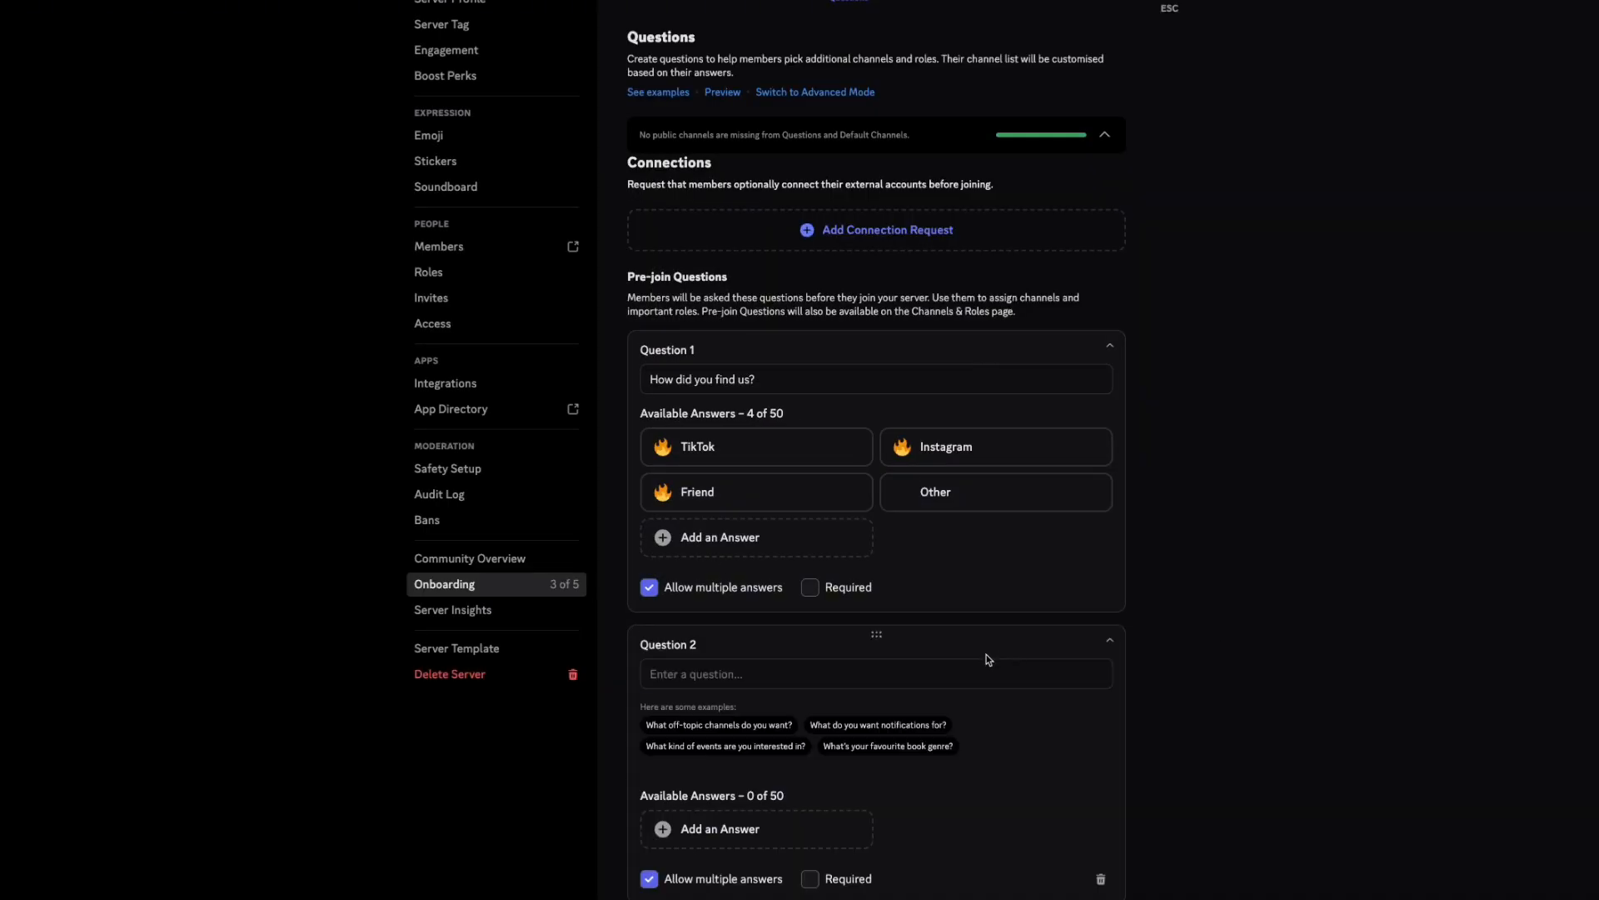
type("Why did you join?")
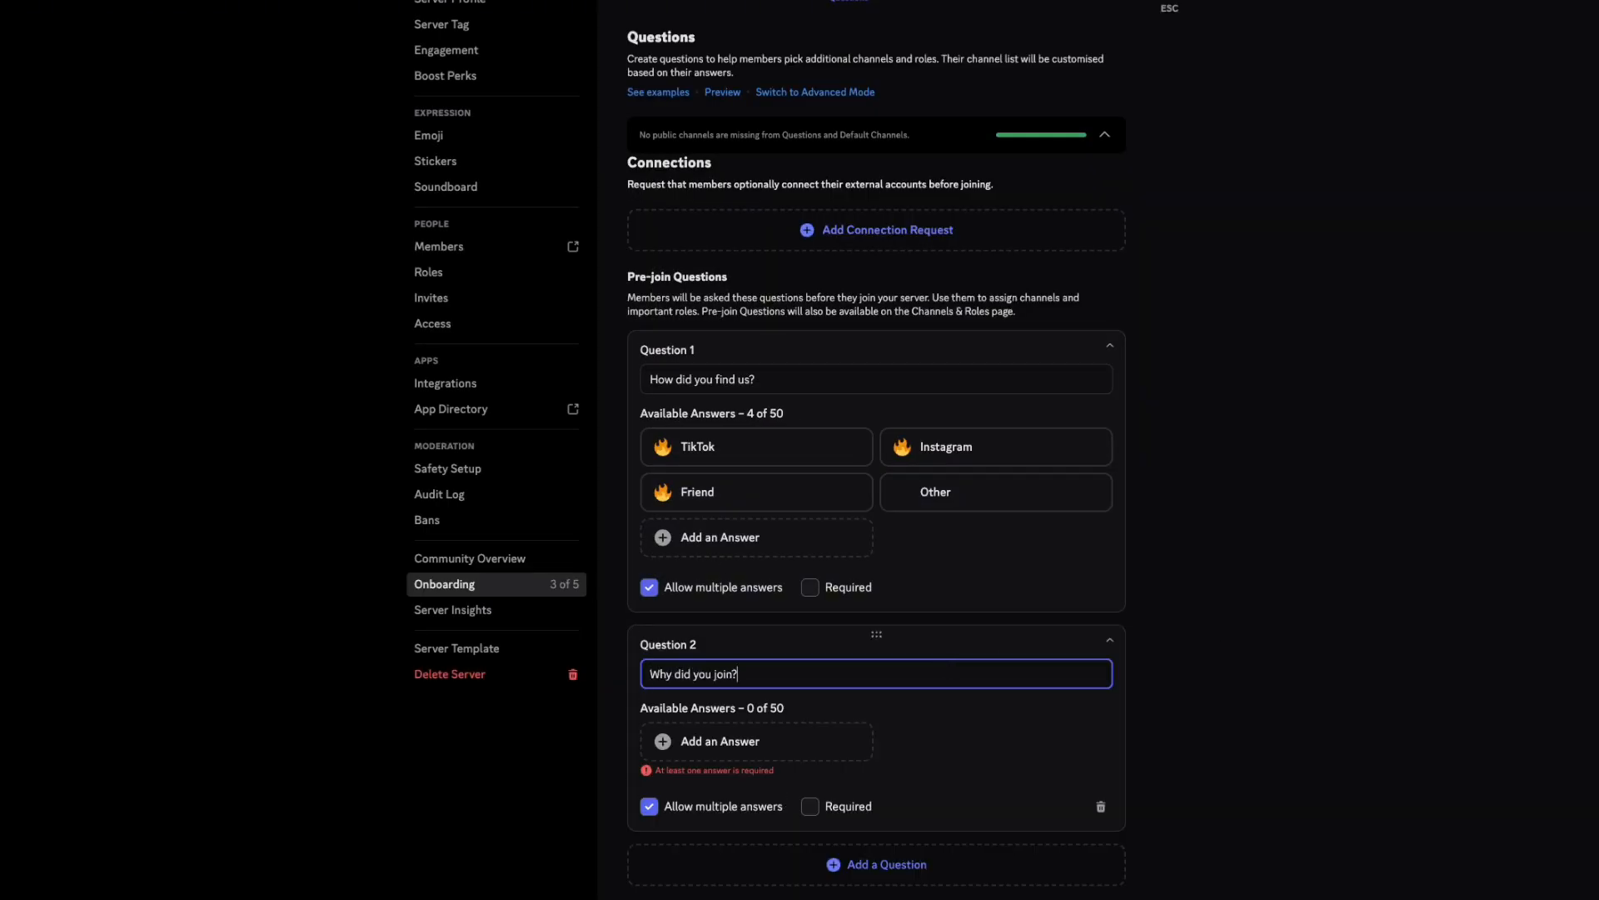
Step: Add a "To game" answer to the second question, assigning the To Game role and a gaming emoji
left_click(756, 741)
left_click(725, 500)
scroll(724, 575, "down", 3)
type("ga")
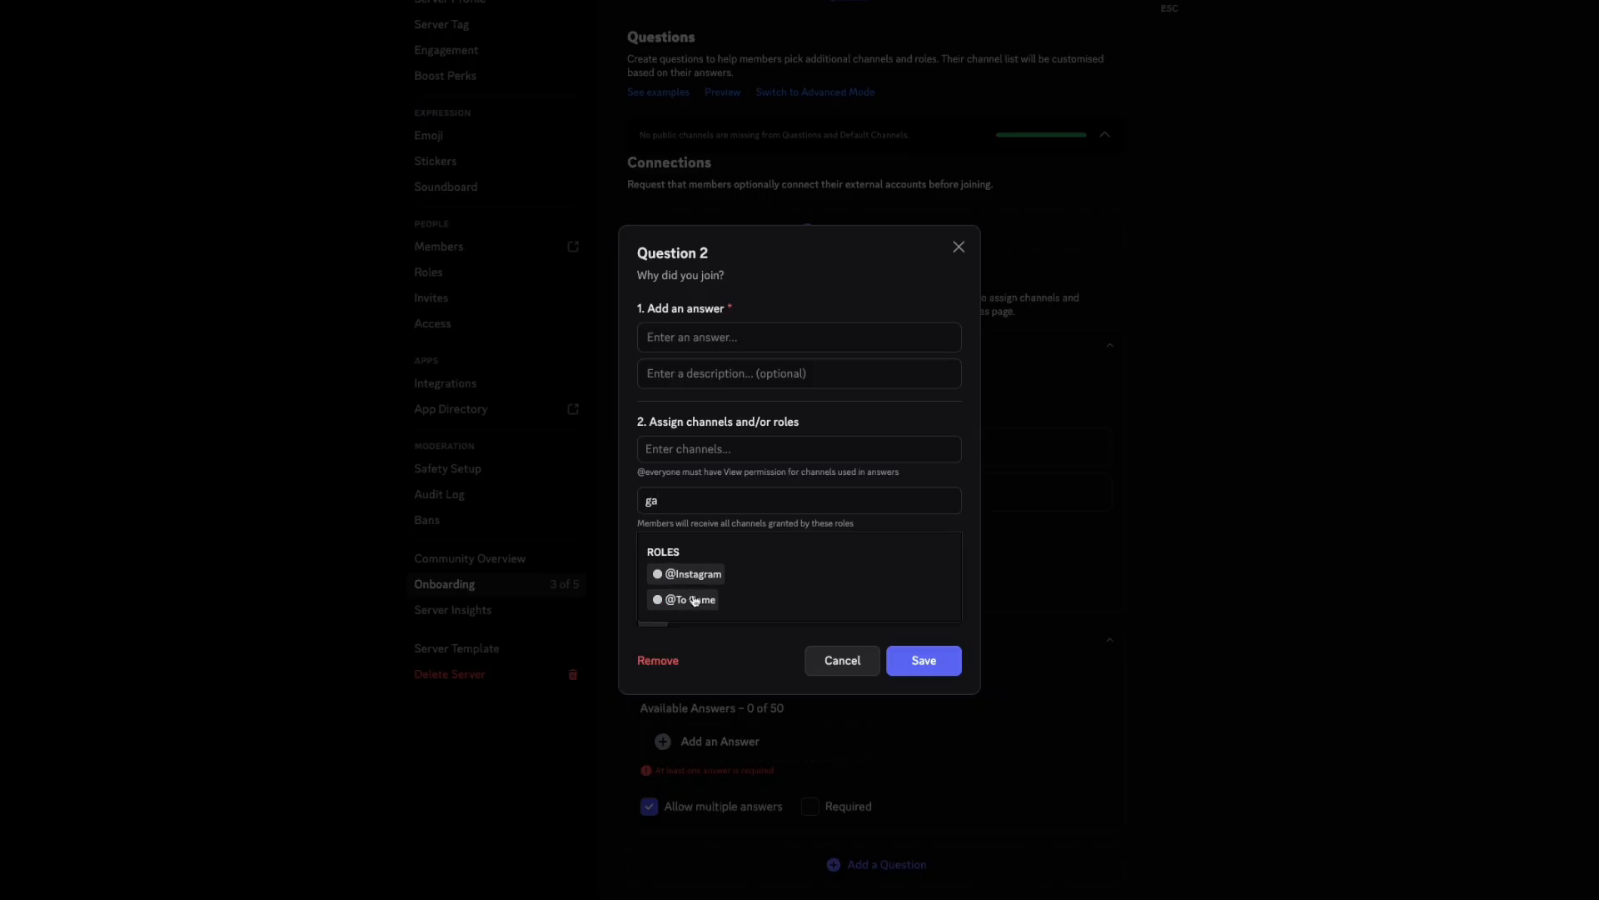
left_click(697, 599)
left_click(733, 337)
type("To game")
left_click(653, 611)
type("game")
left_click(786, 297)
left_click(923, 661)
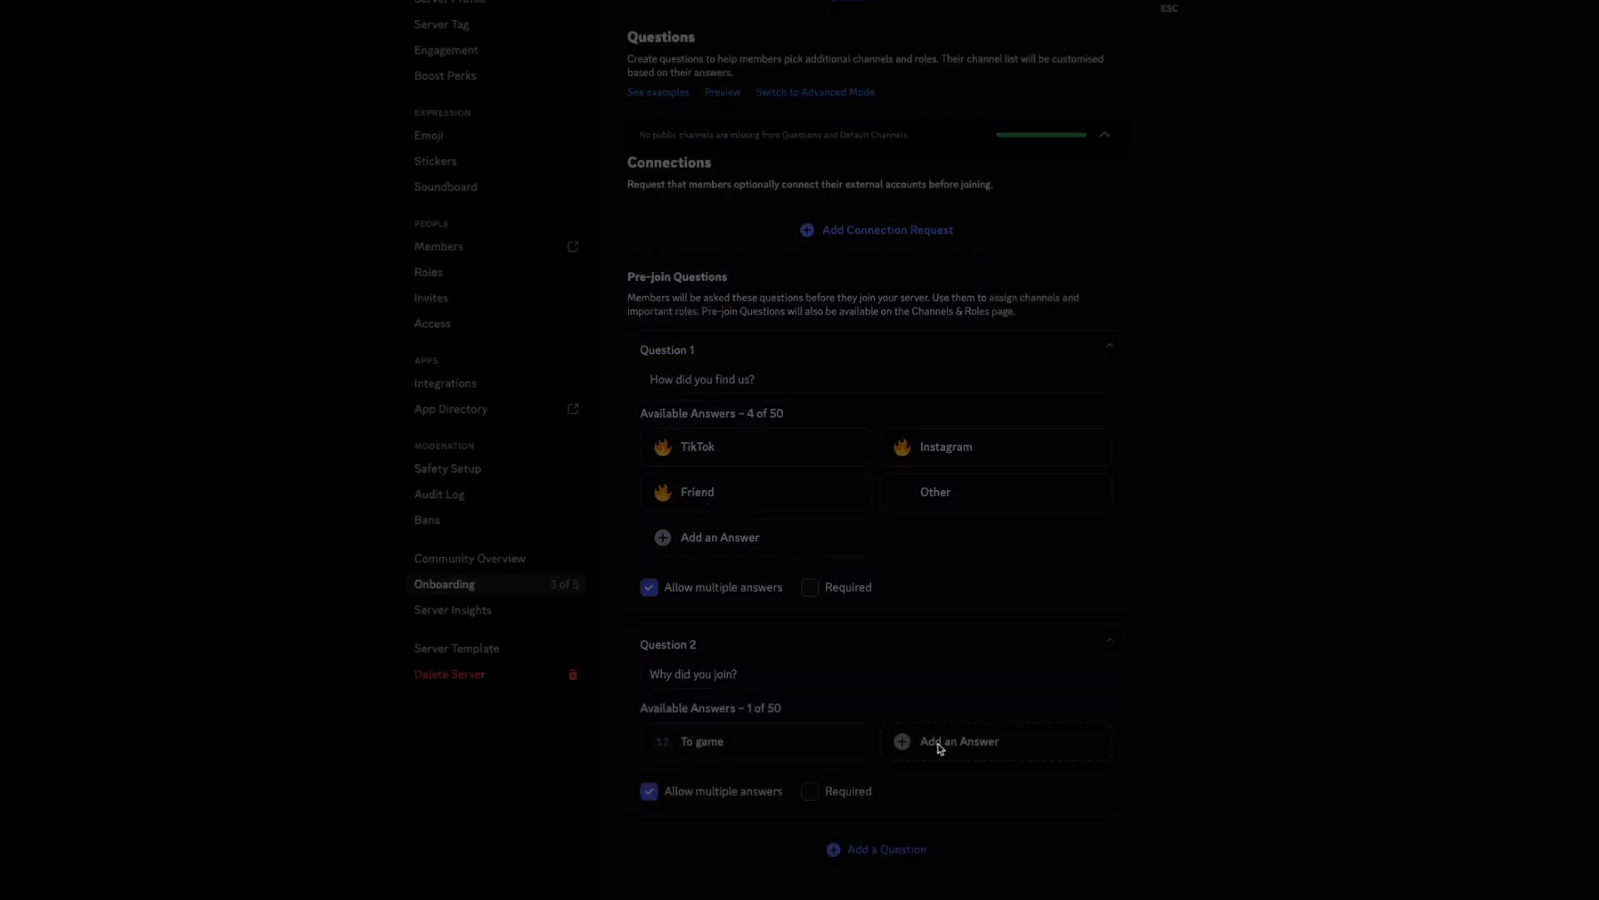
Step: Add a "Meet new people" answer to the second question, assigning the To meet new people role and a people emoji
left_click(937, 744)
left_click(711, 500)
left_click(711, 575)
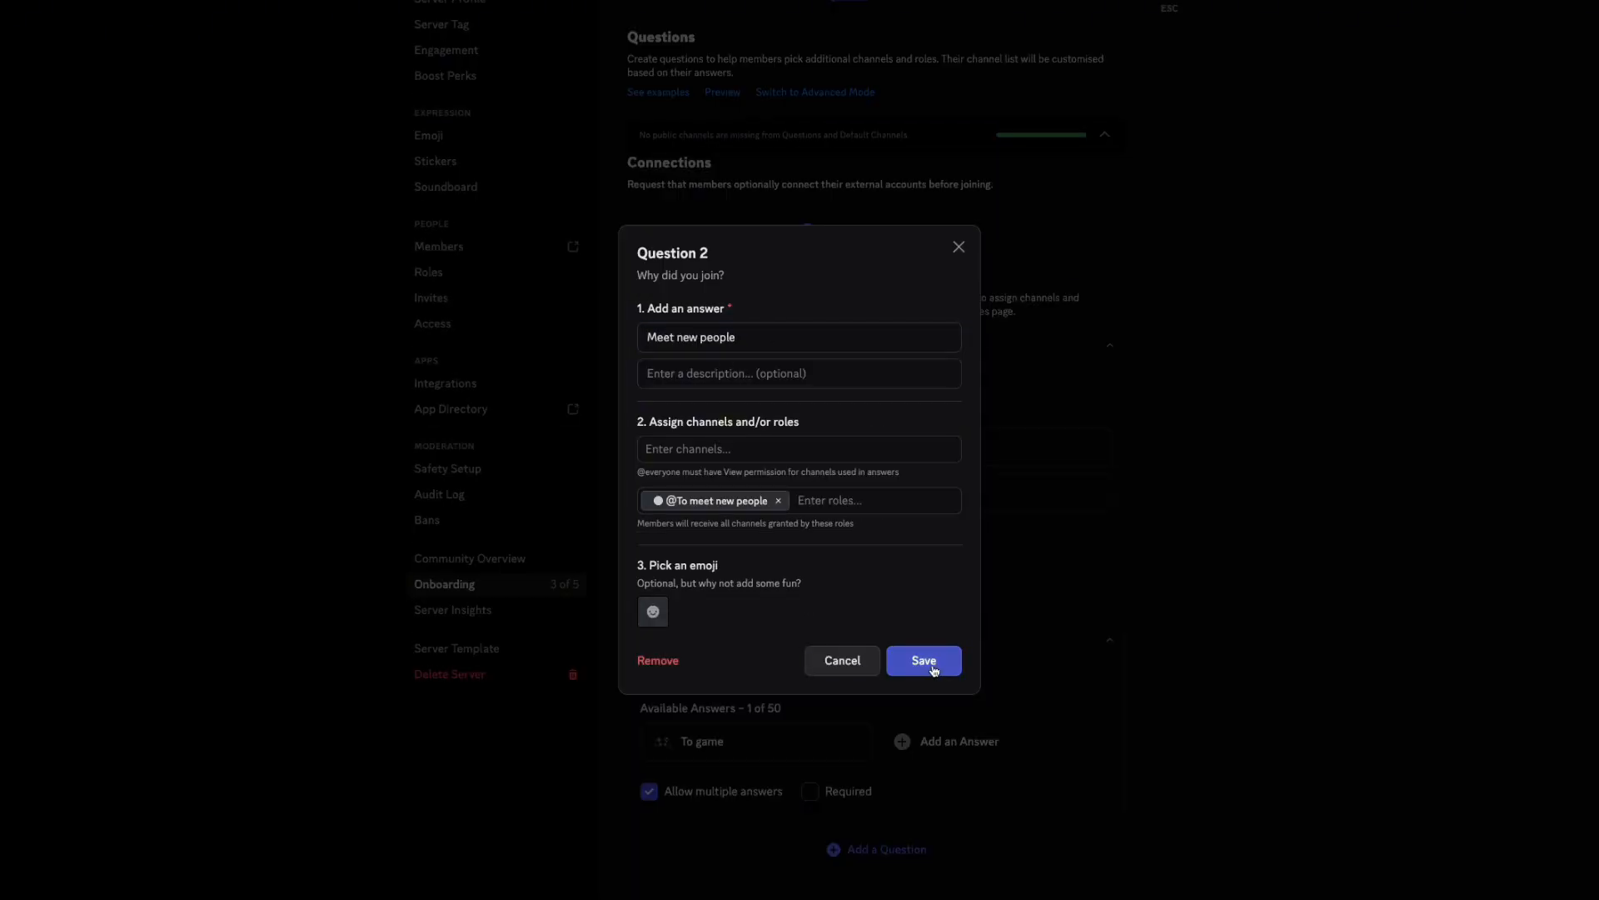
left_click(653, 611)
type("friends")
key("BackSpace")
key("BackSpace")
key("BackSpace")
key("BackSpace")
key("BackSpace")
key("BackSpace")
key("BackSpace")
type("people")
left_click(707, 290)
left_click(924, 661)
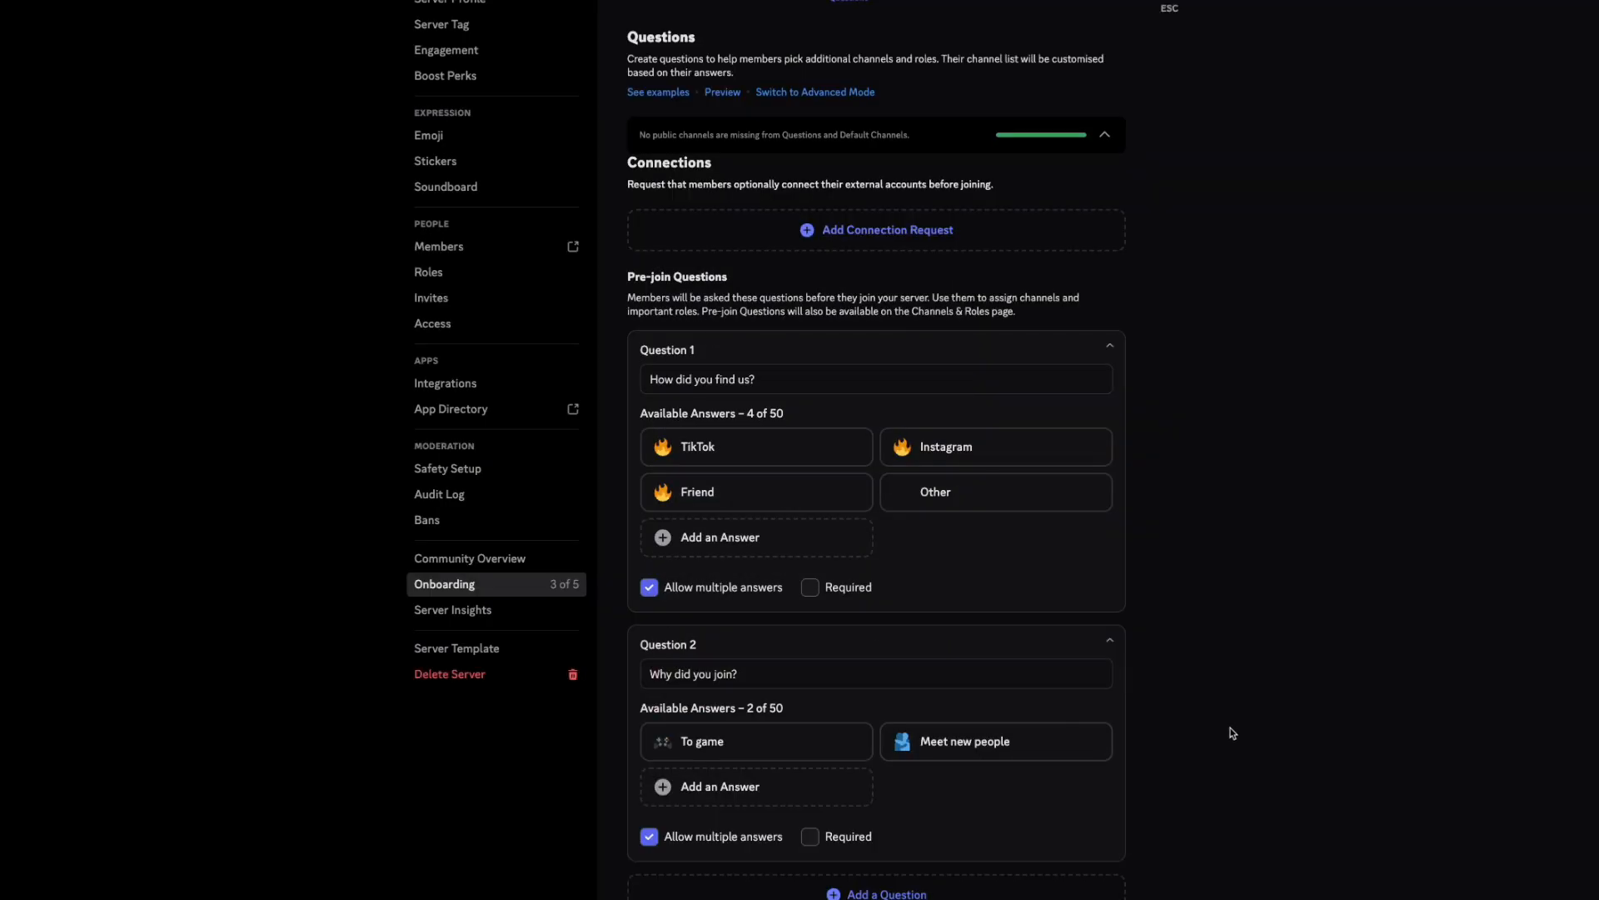
Step: Continue to the Server Guide stage of onboarding and set the server owner's account as the welcome sign's message author
scroll(875, 499, "down", 5)
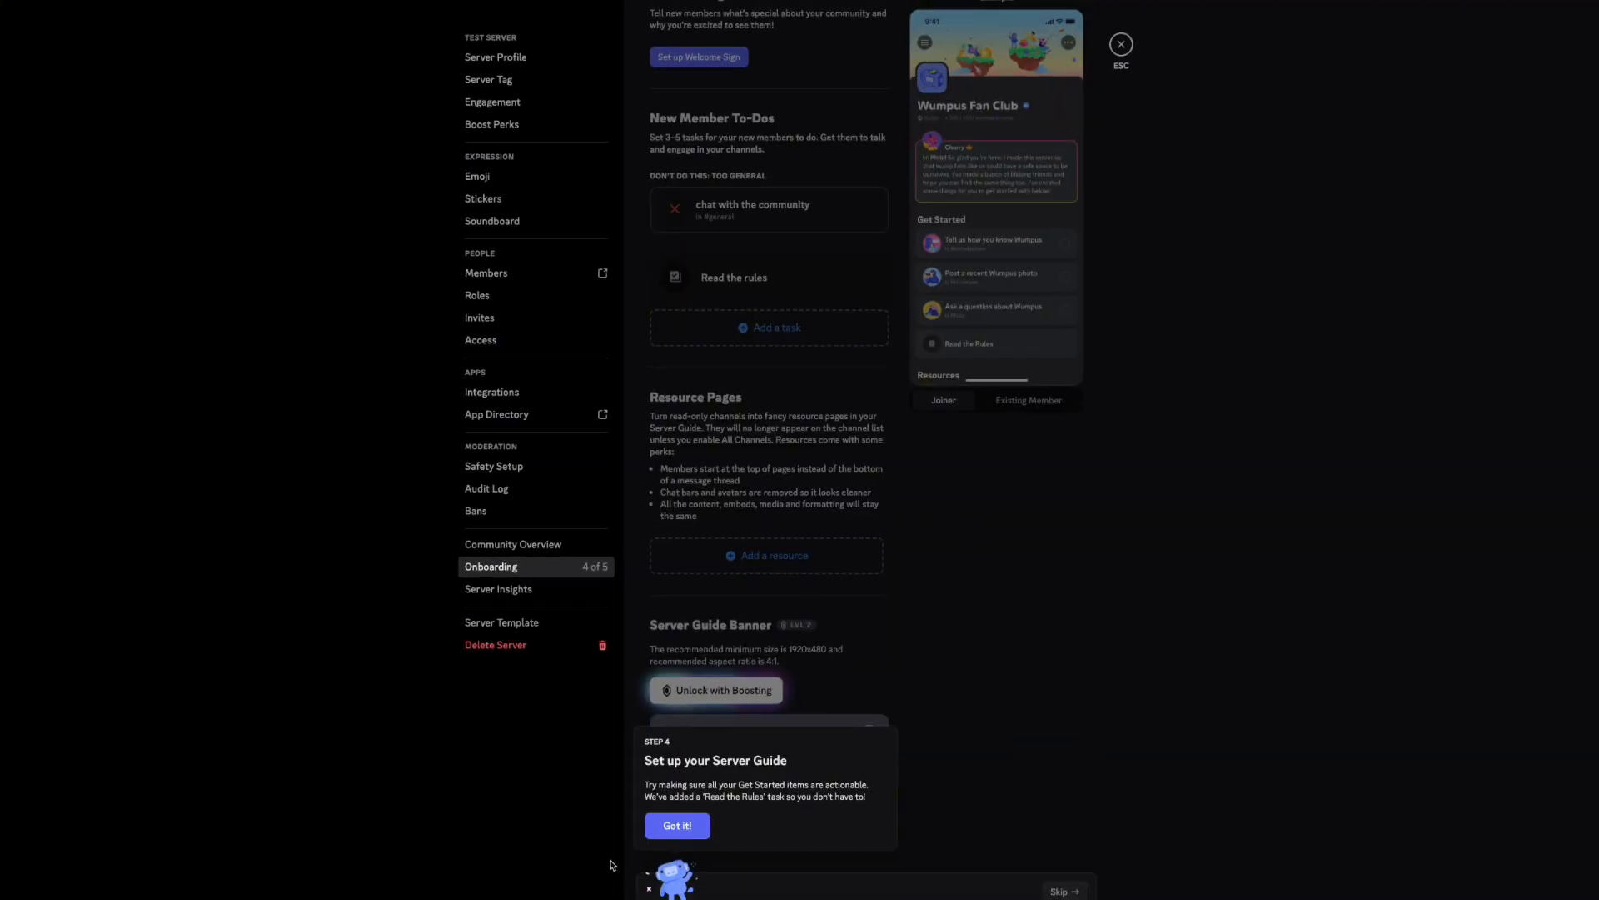
left_click(681, 826)
scroll(1008, 600, "up", 2)
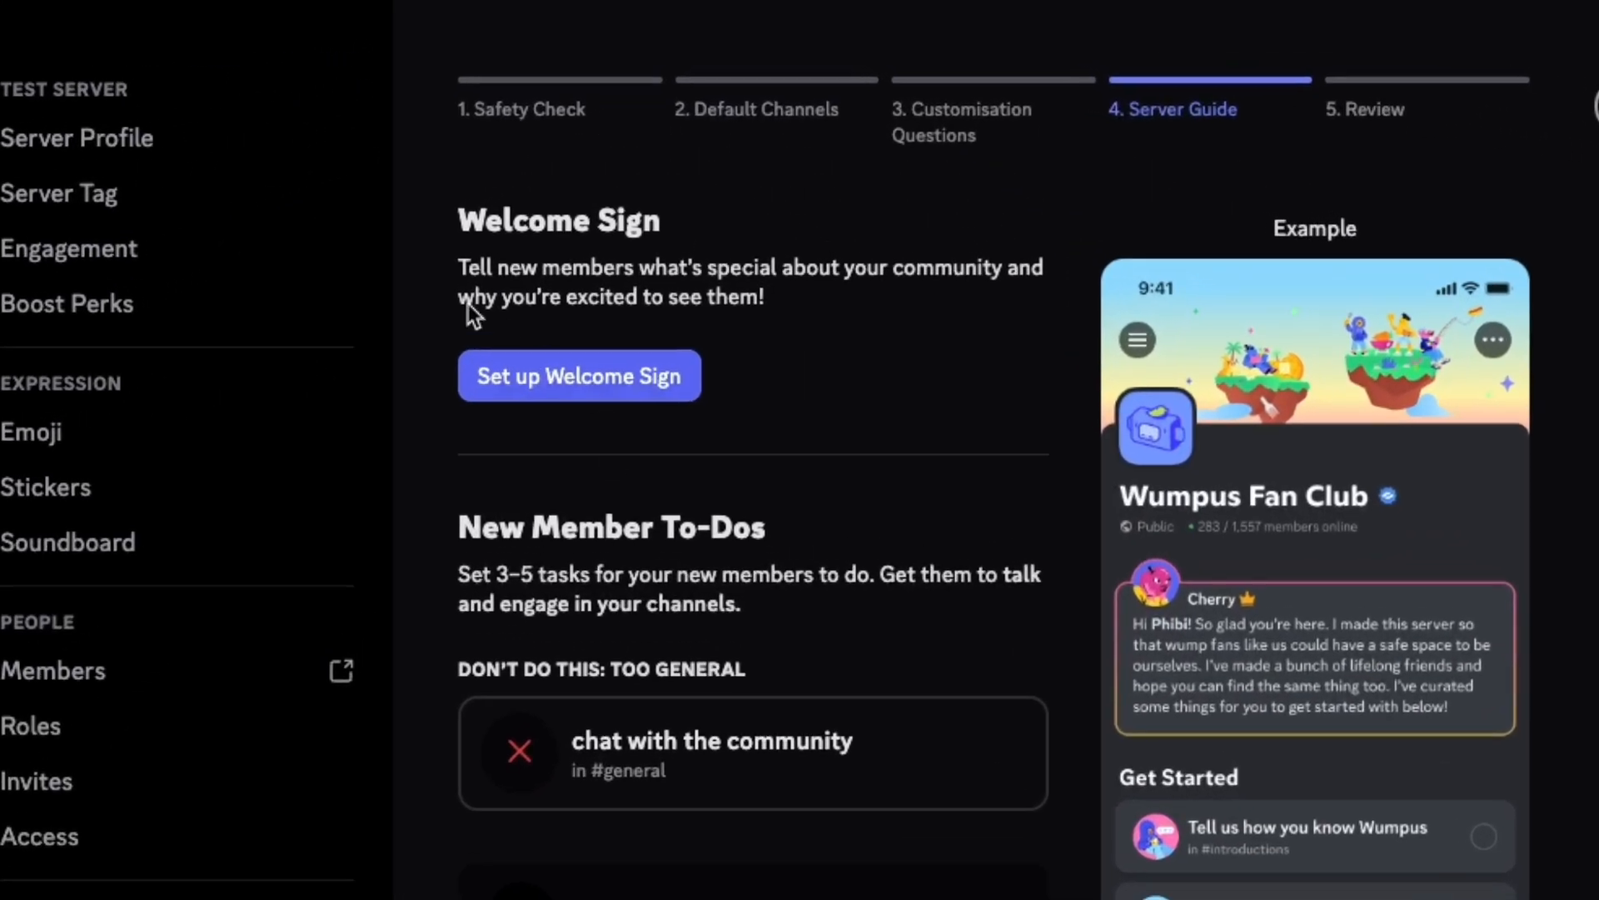
left_click(626, 398)
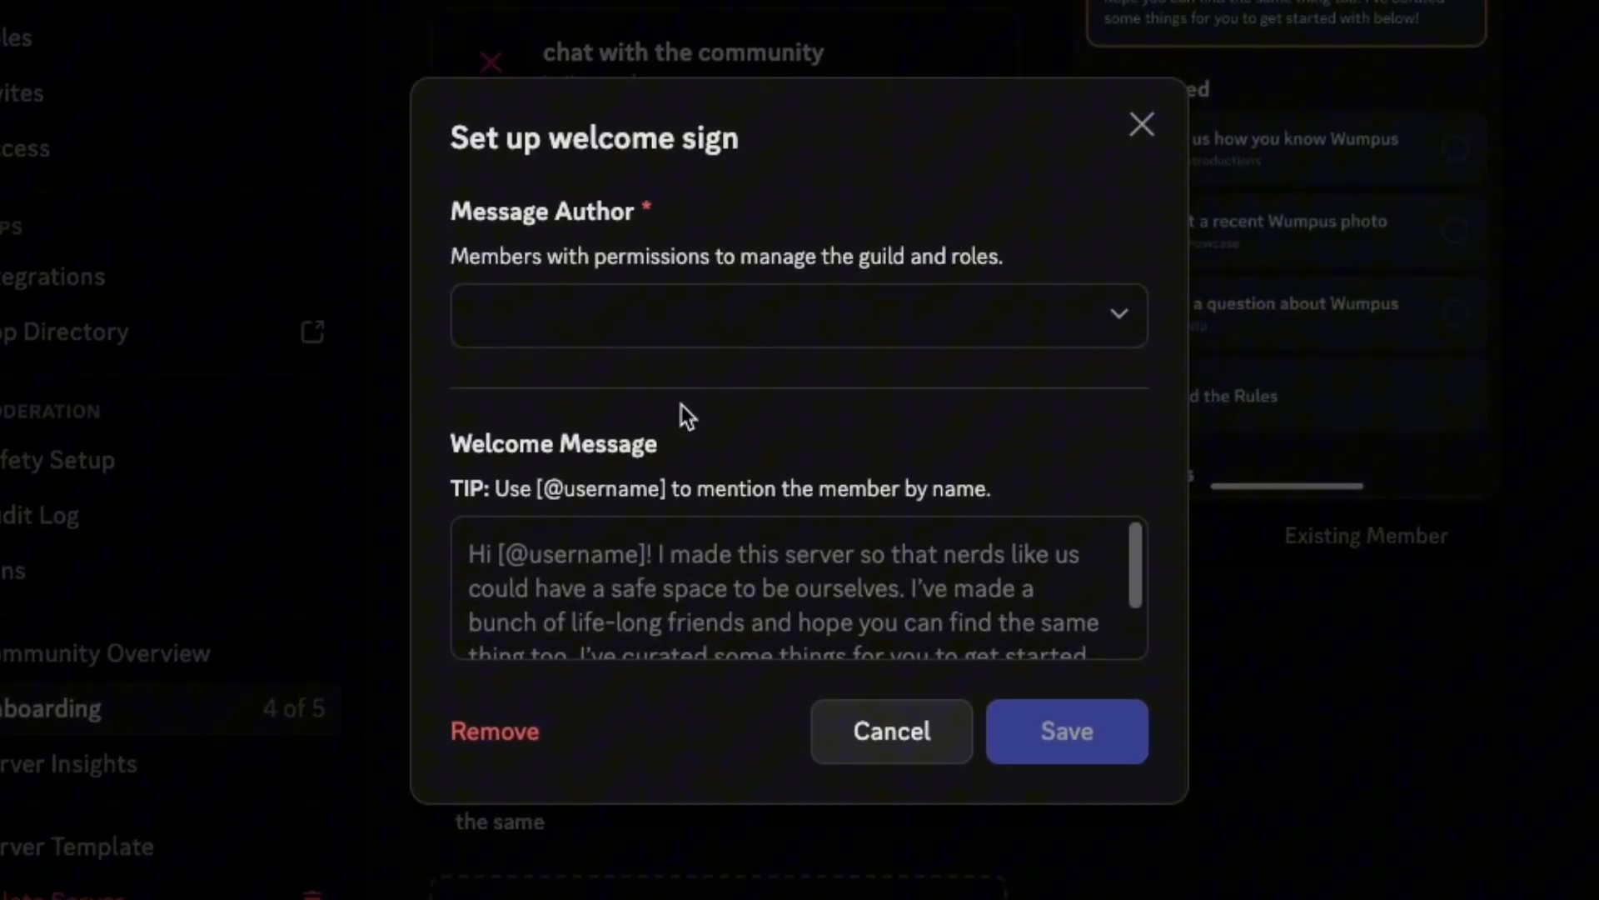
left_click(662, 331)
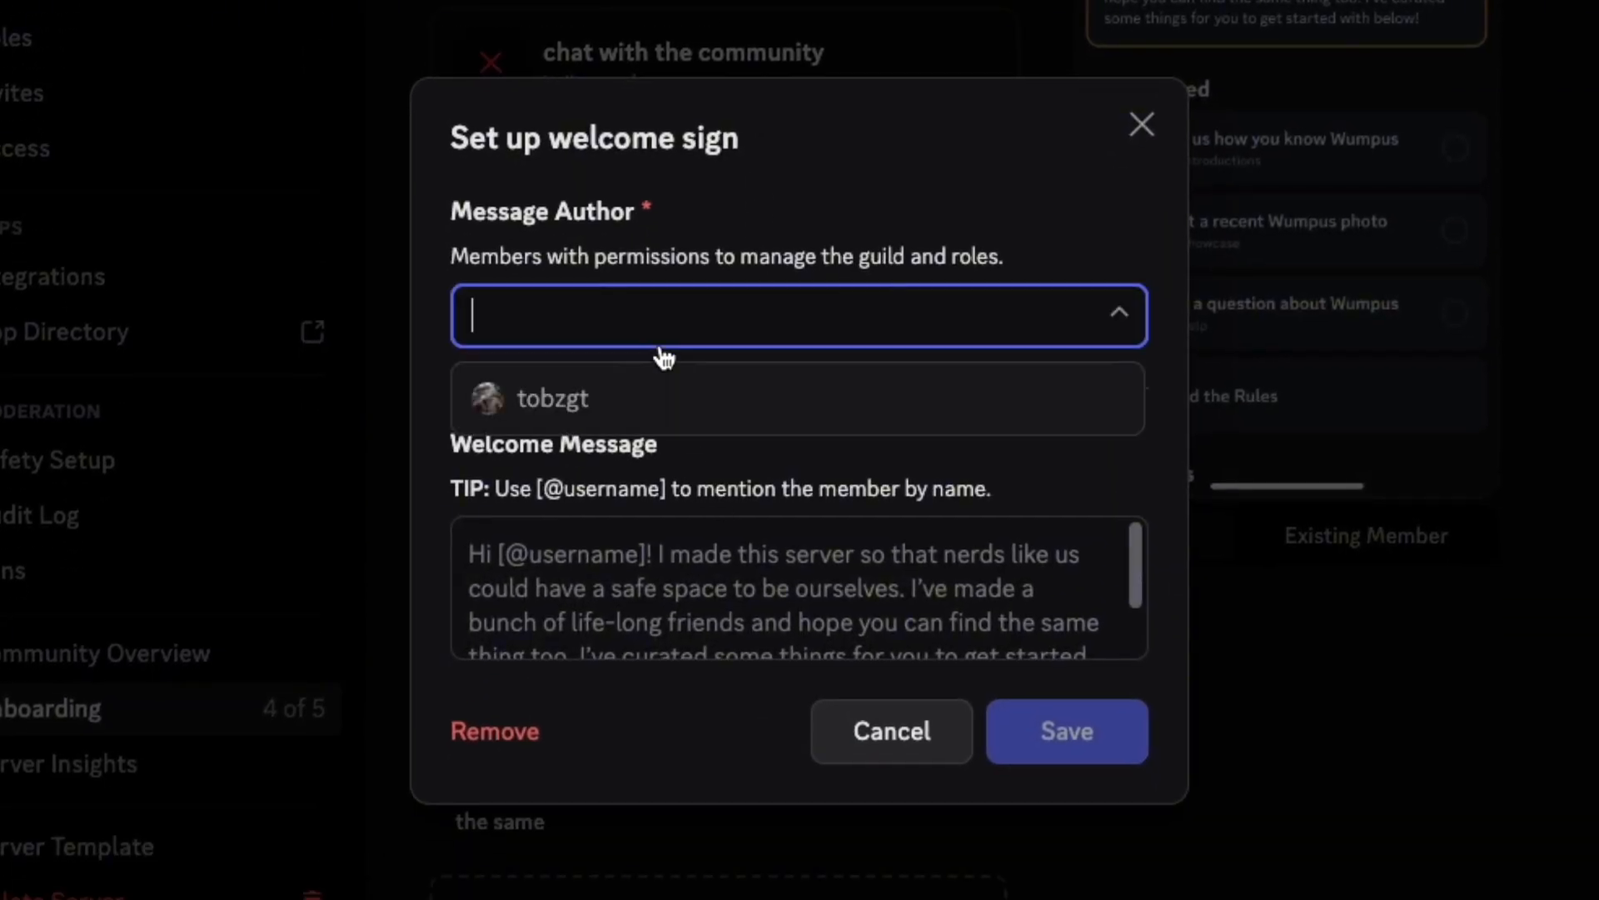
left_click(666, 399)
left_click(722, 573)
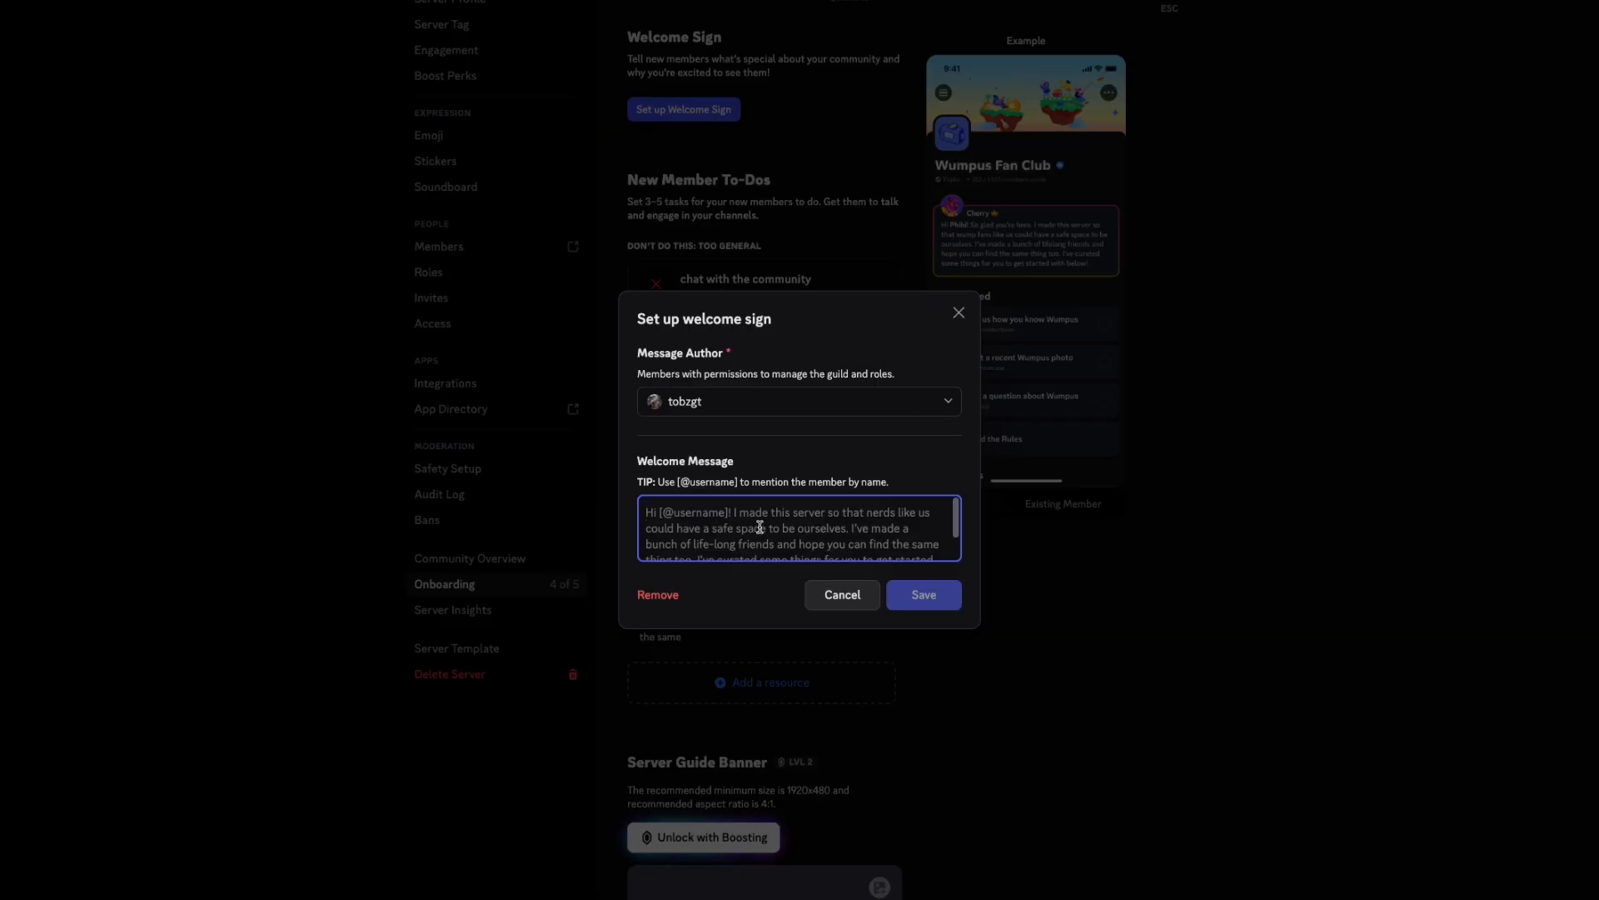
scroll(762, 527, "down", 3)
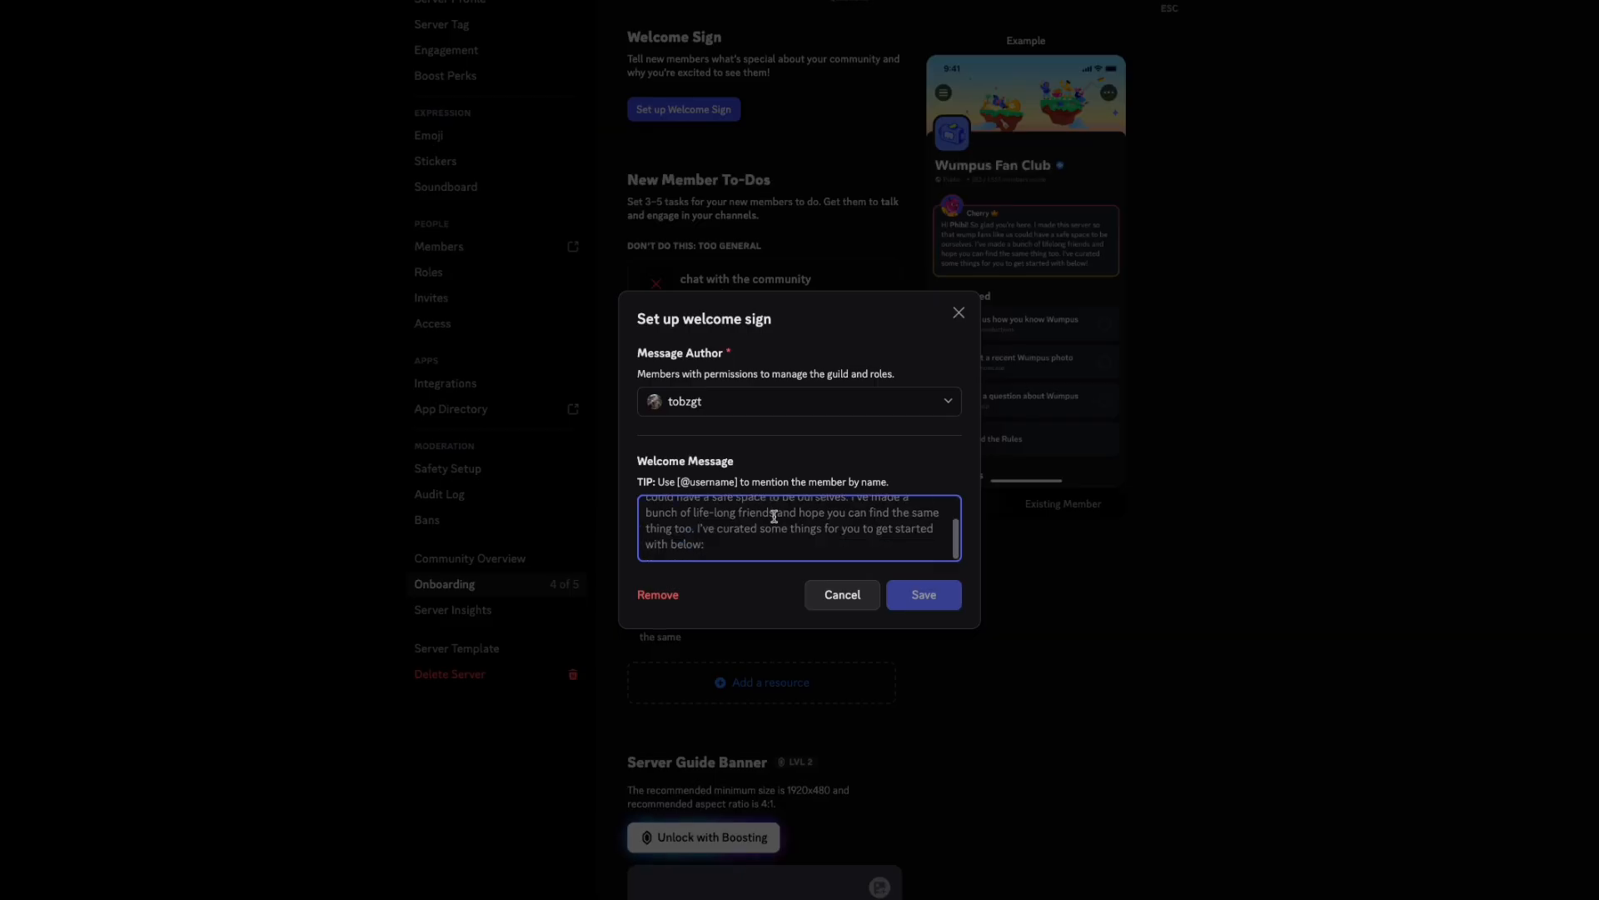
scroll(779, 532, "up", 3)
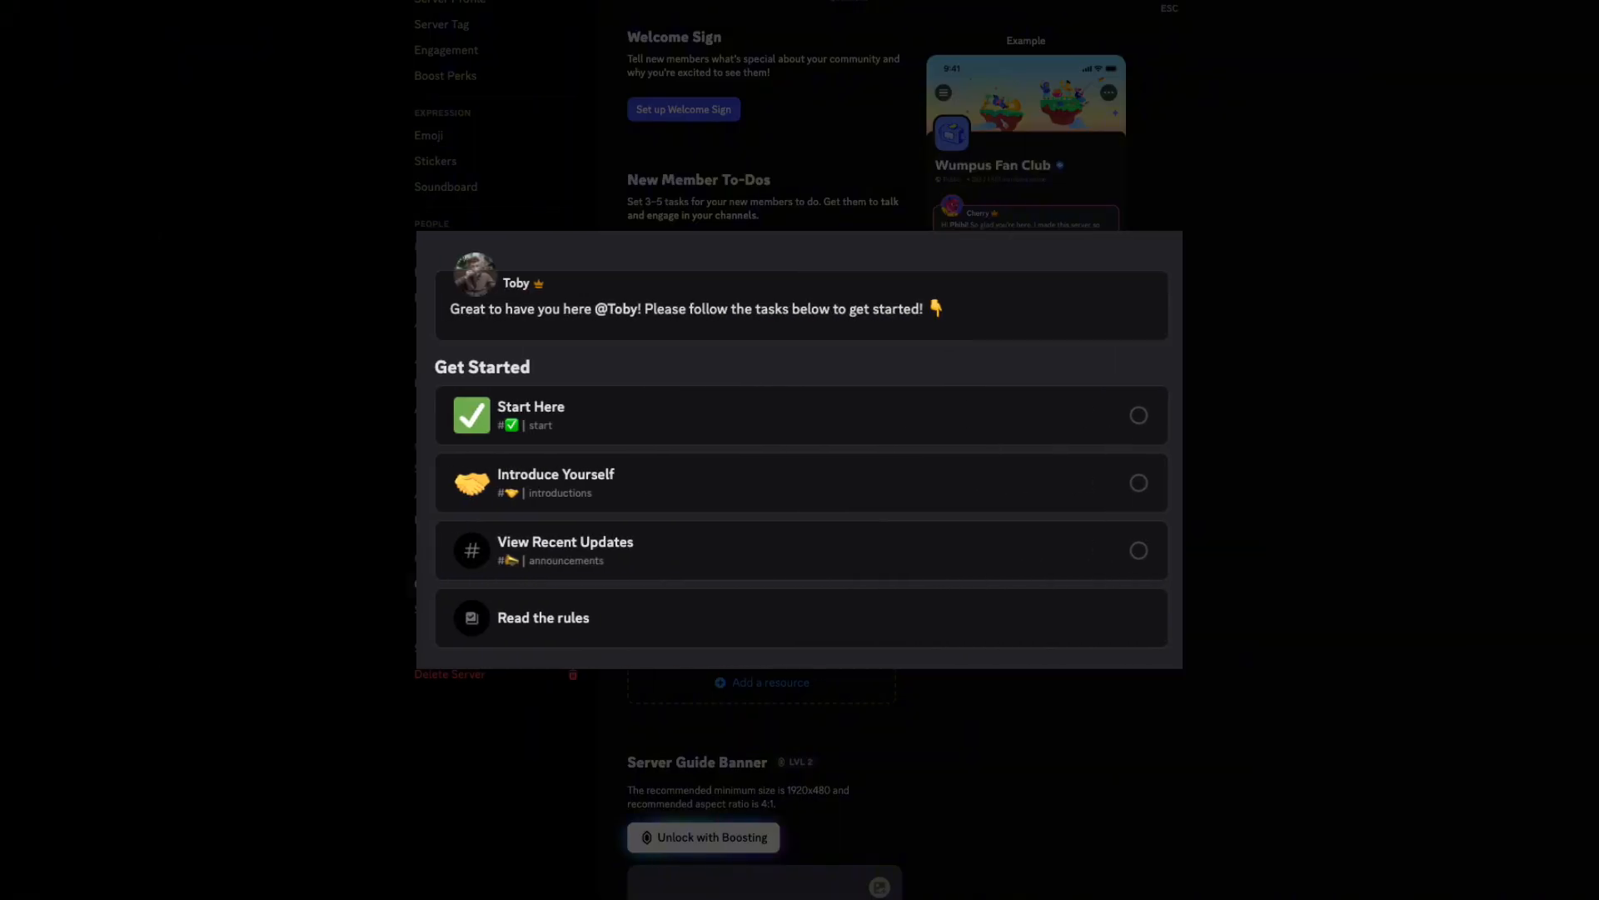
type("Great to have you her")
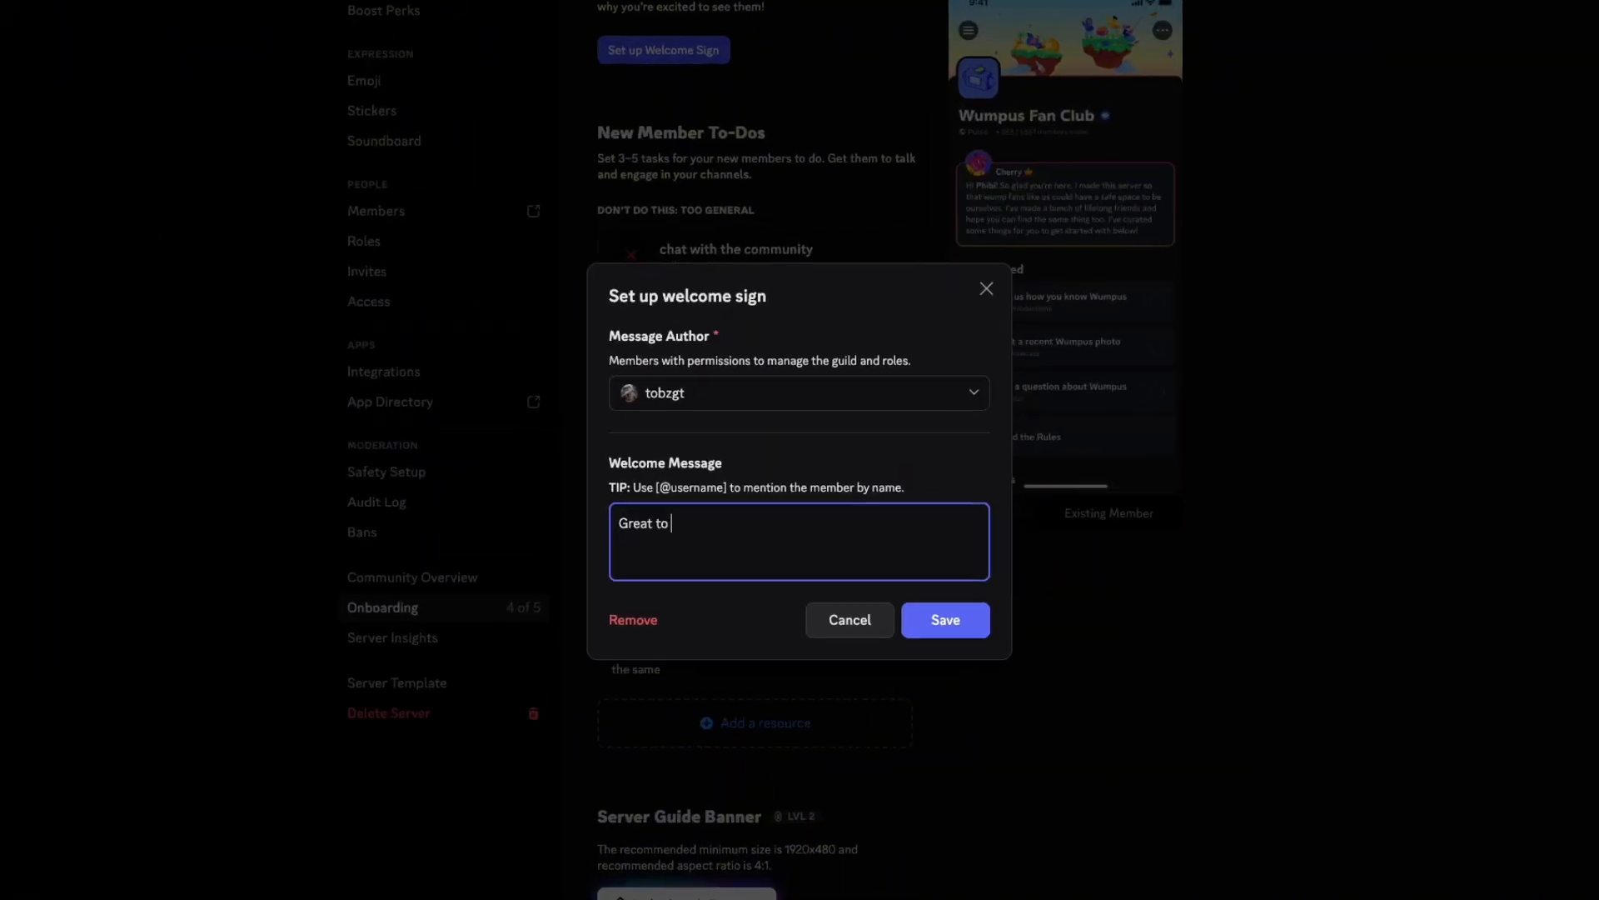
type("e [@username")
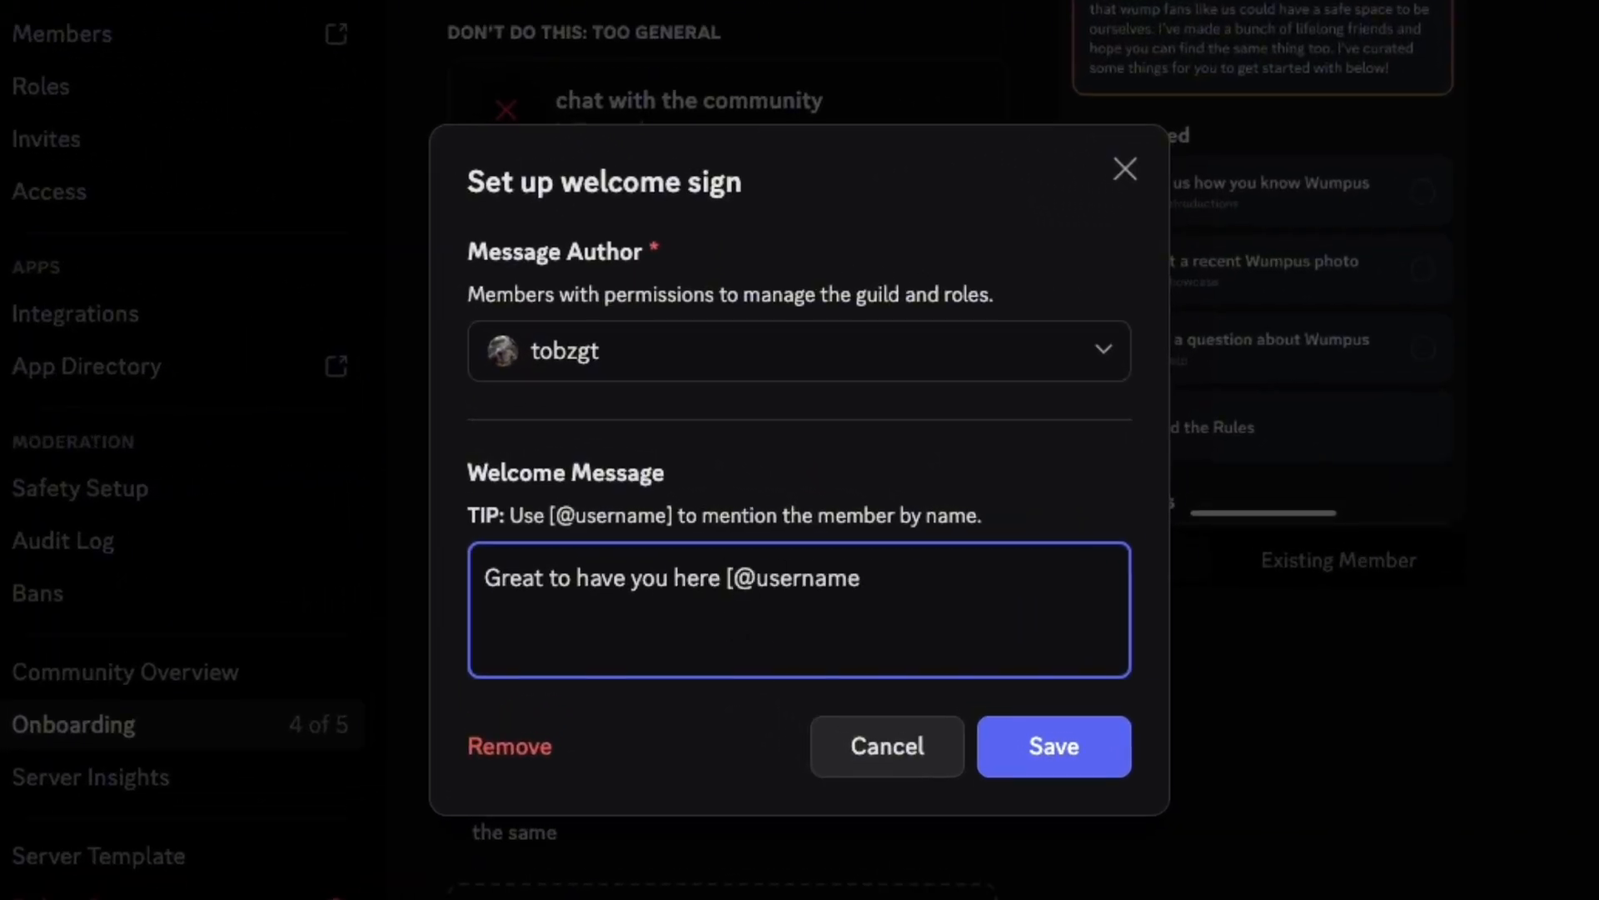
type("]! Please follow the tasks below to get started!")
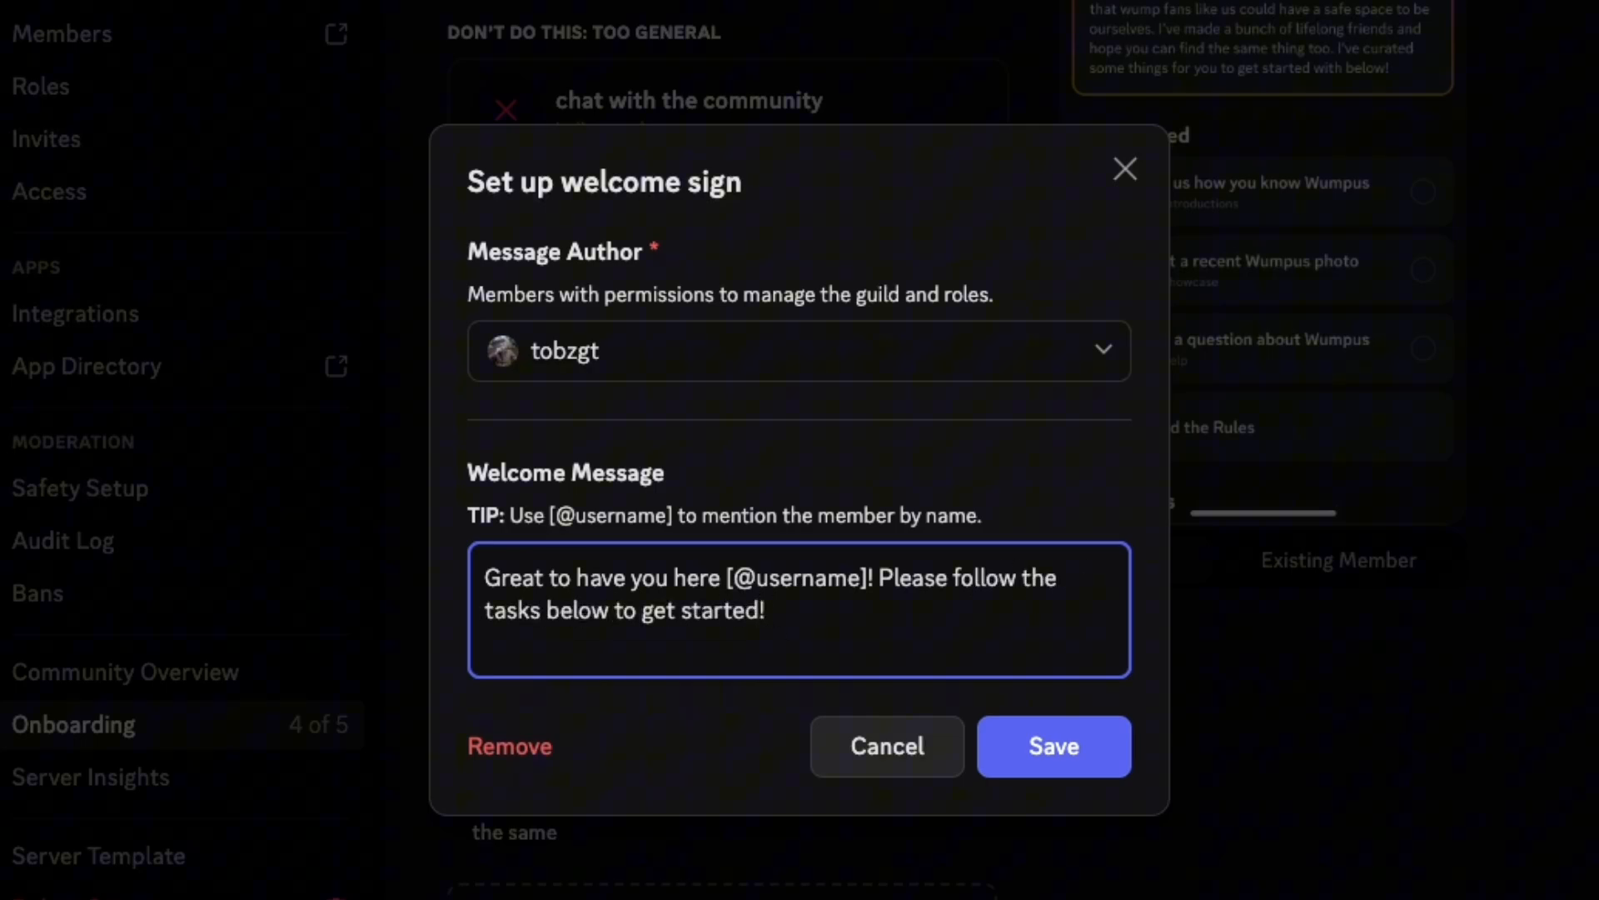
key("ctrl+super+space")
type("point")
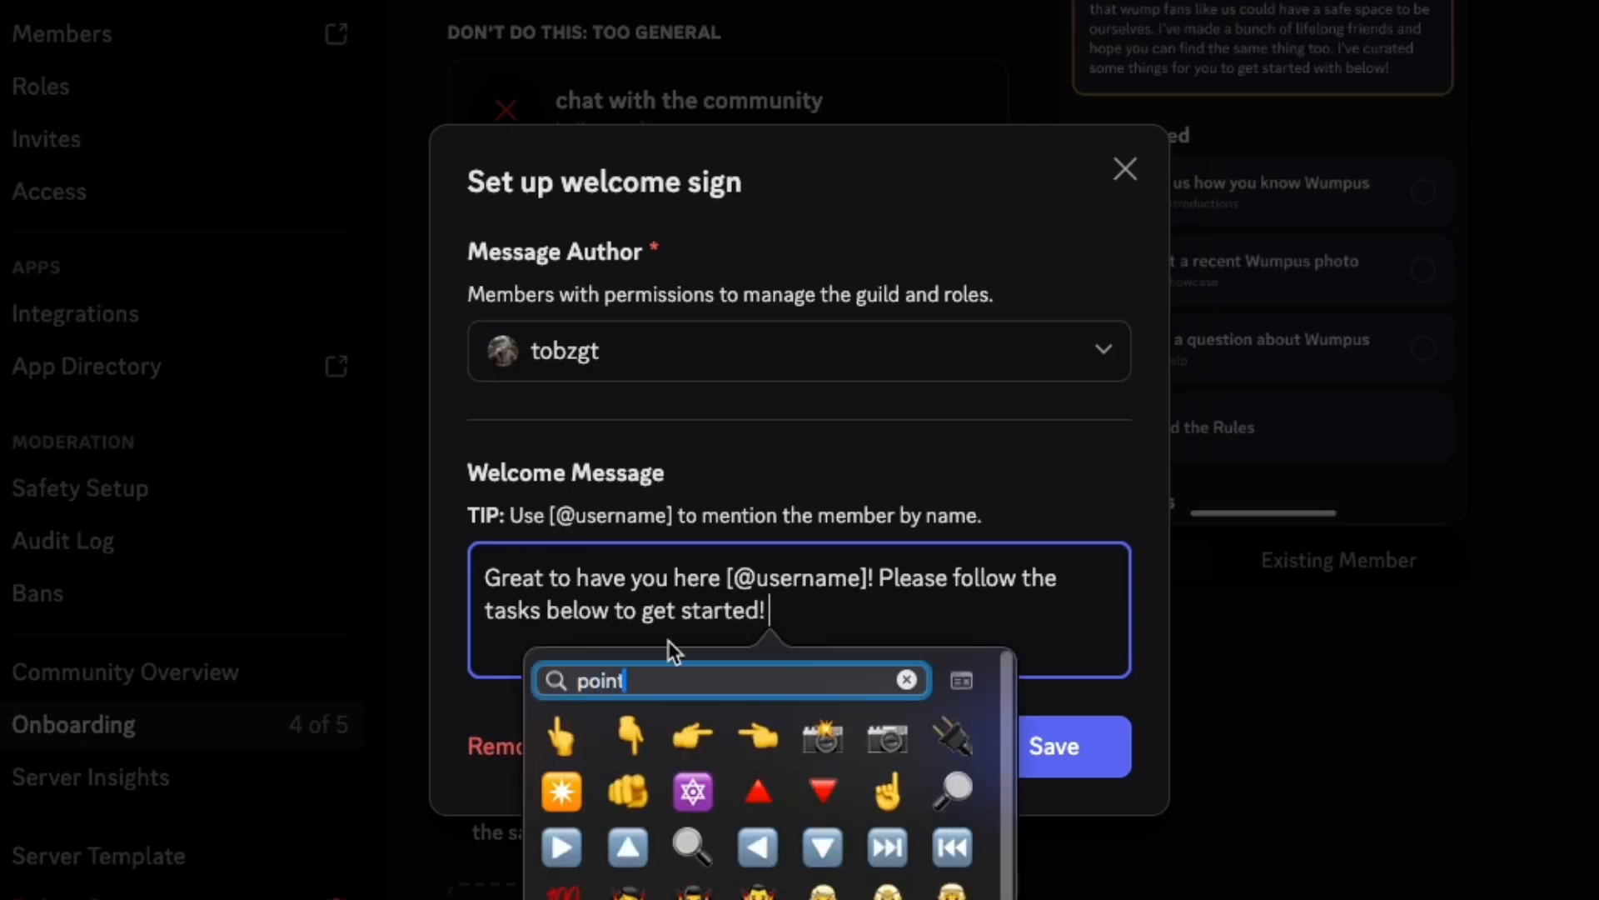
left_click(634, 735)
left_click(1018, 746)
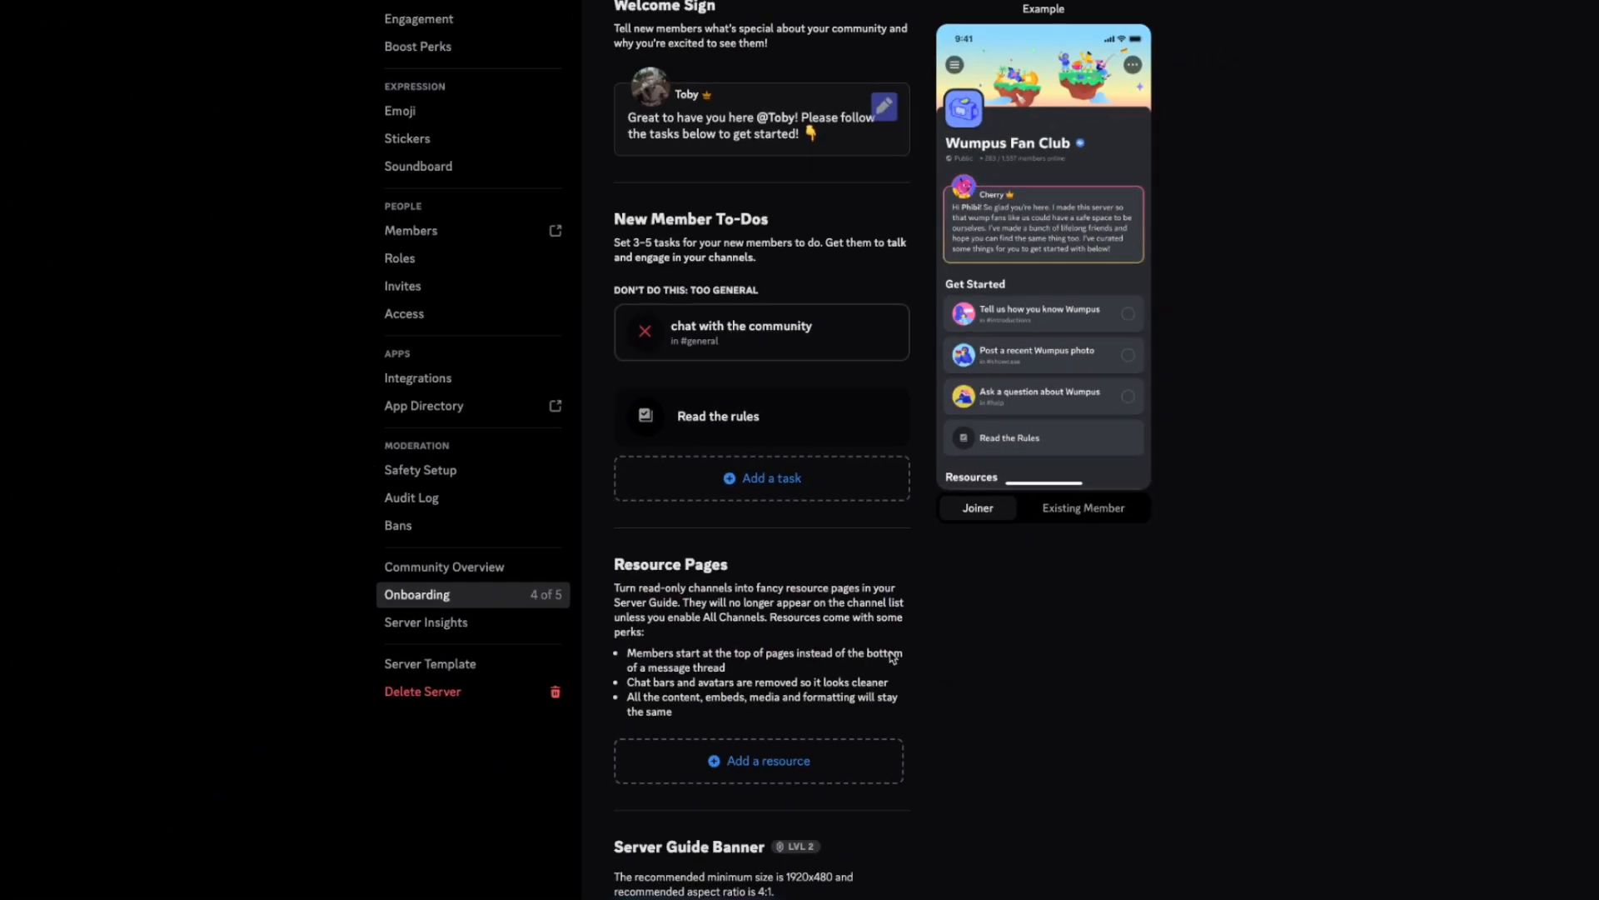
Step: Add a new member task named "Start Here" that takes place in the start channel
left_click(772, 478)
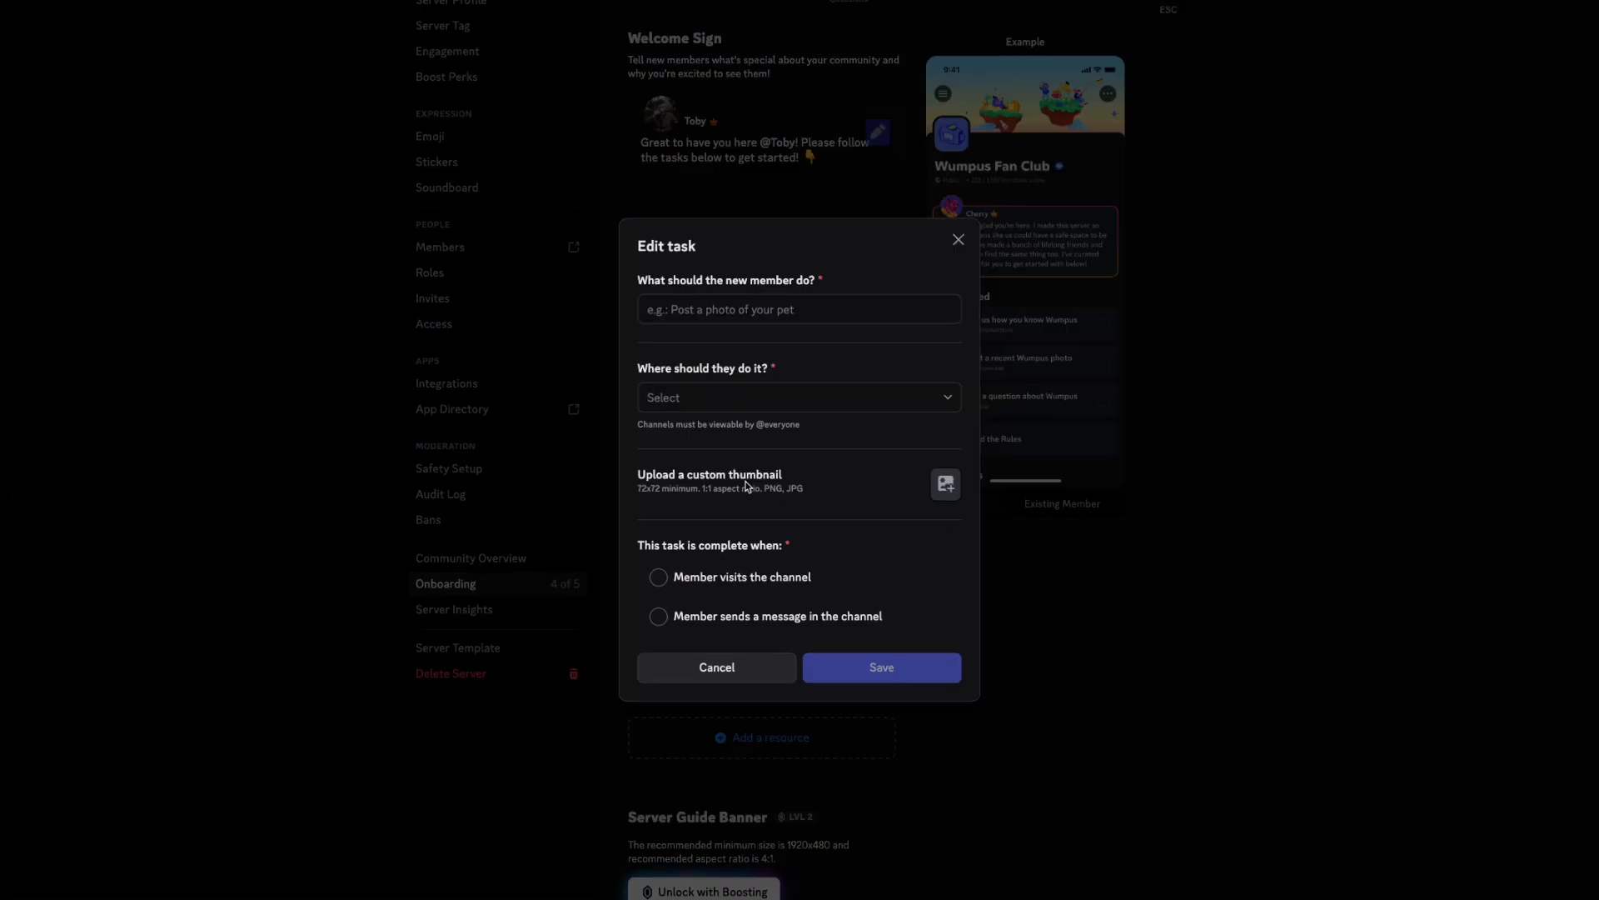
left_click(792, 307)
type("Start Here")
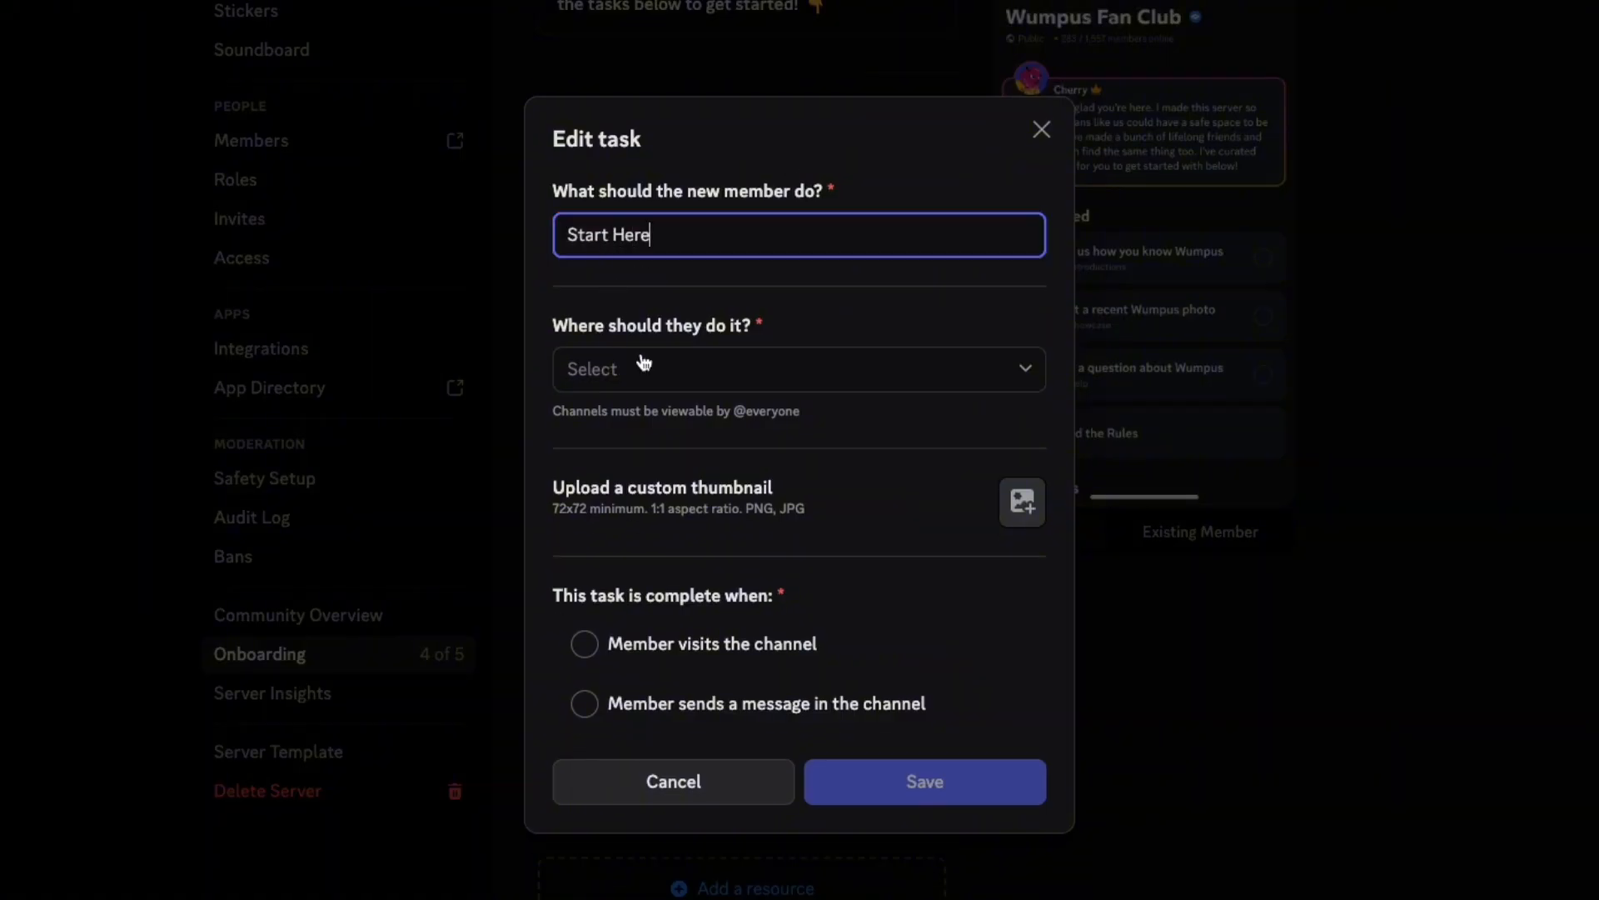
left_click(644, 360)
type("st")
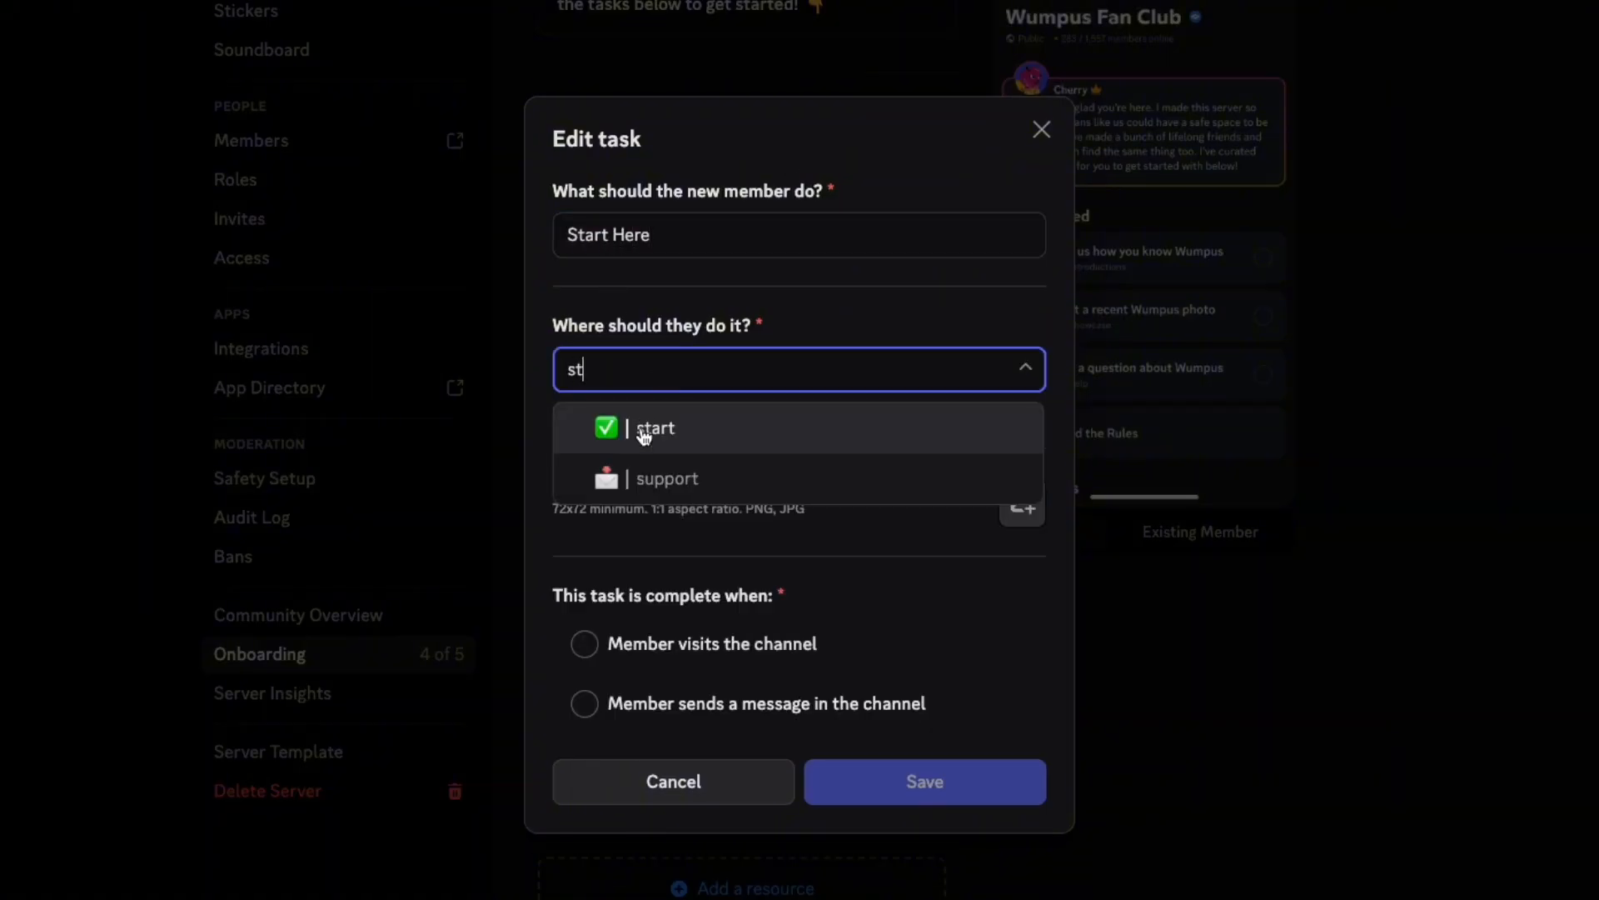
left_click(647, 428)
Step: Give the Start Here task a green check mark thumbnail, complete it when the member visits the channel, and save it
left_click(1022, 500)
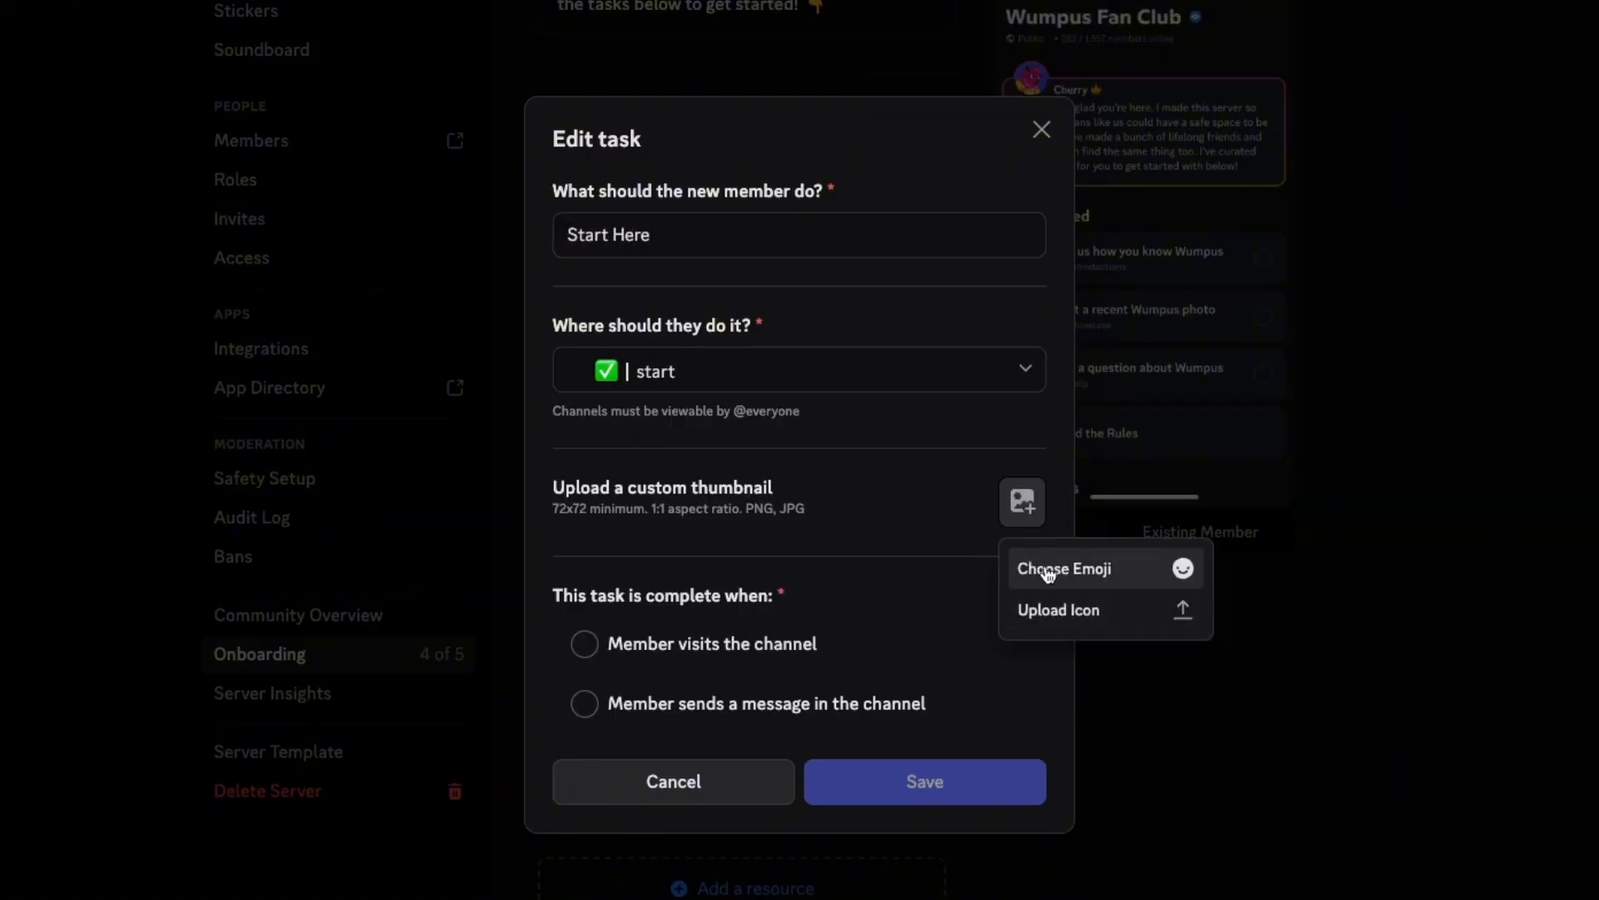
mouse_move(1042, 567)
left_click(1164, 379)
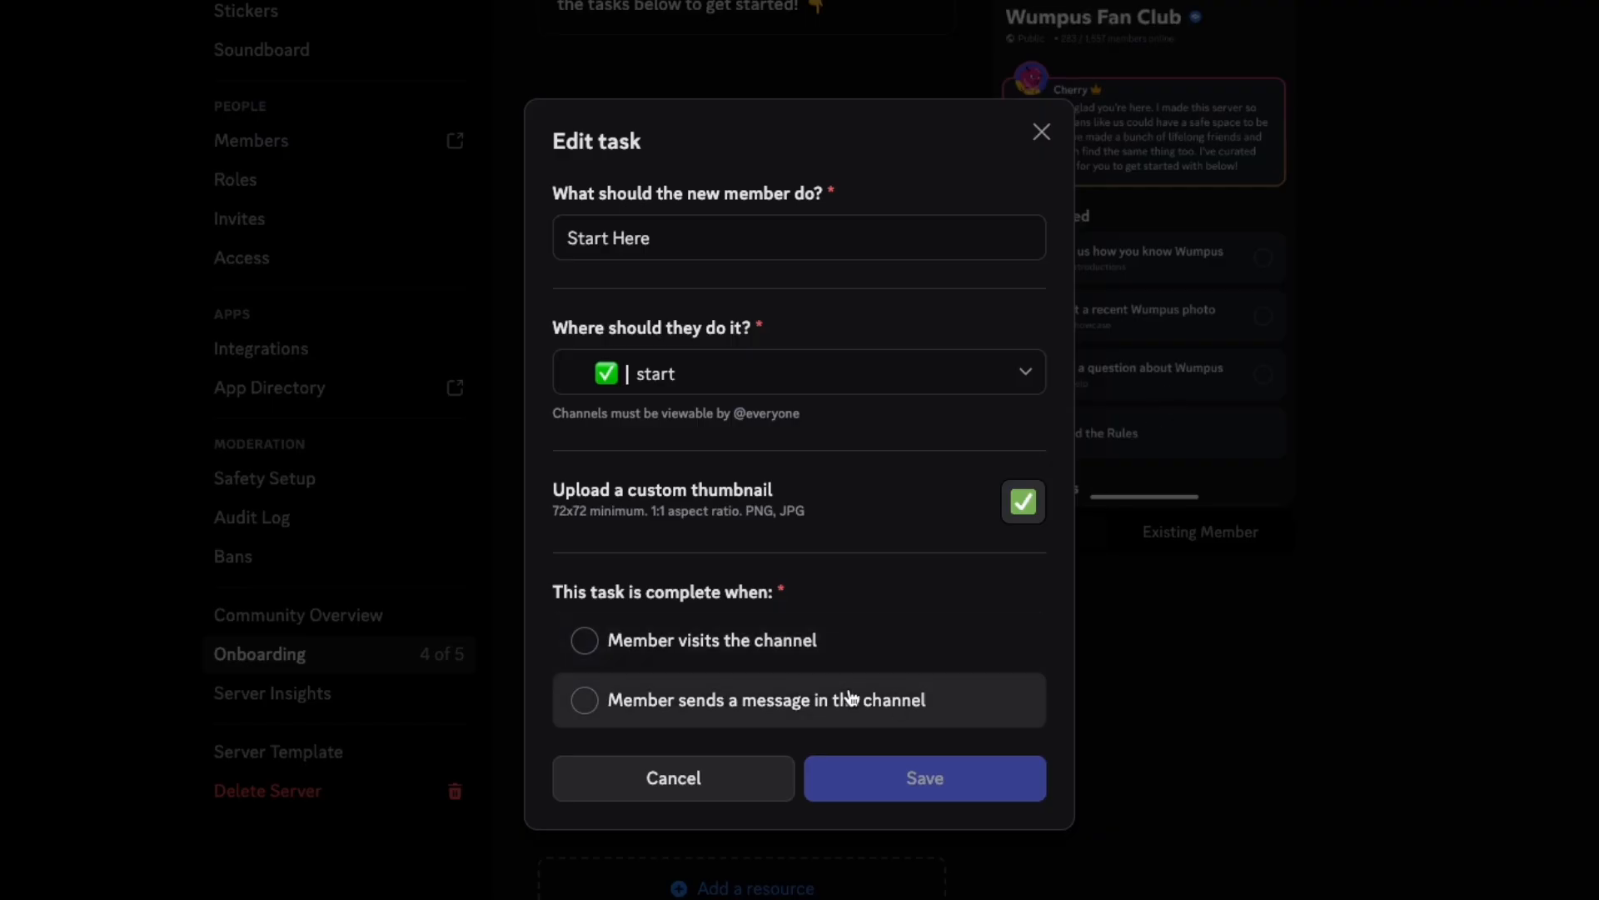
left_click(738, 650)
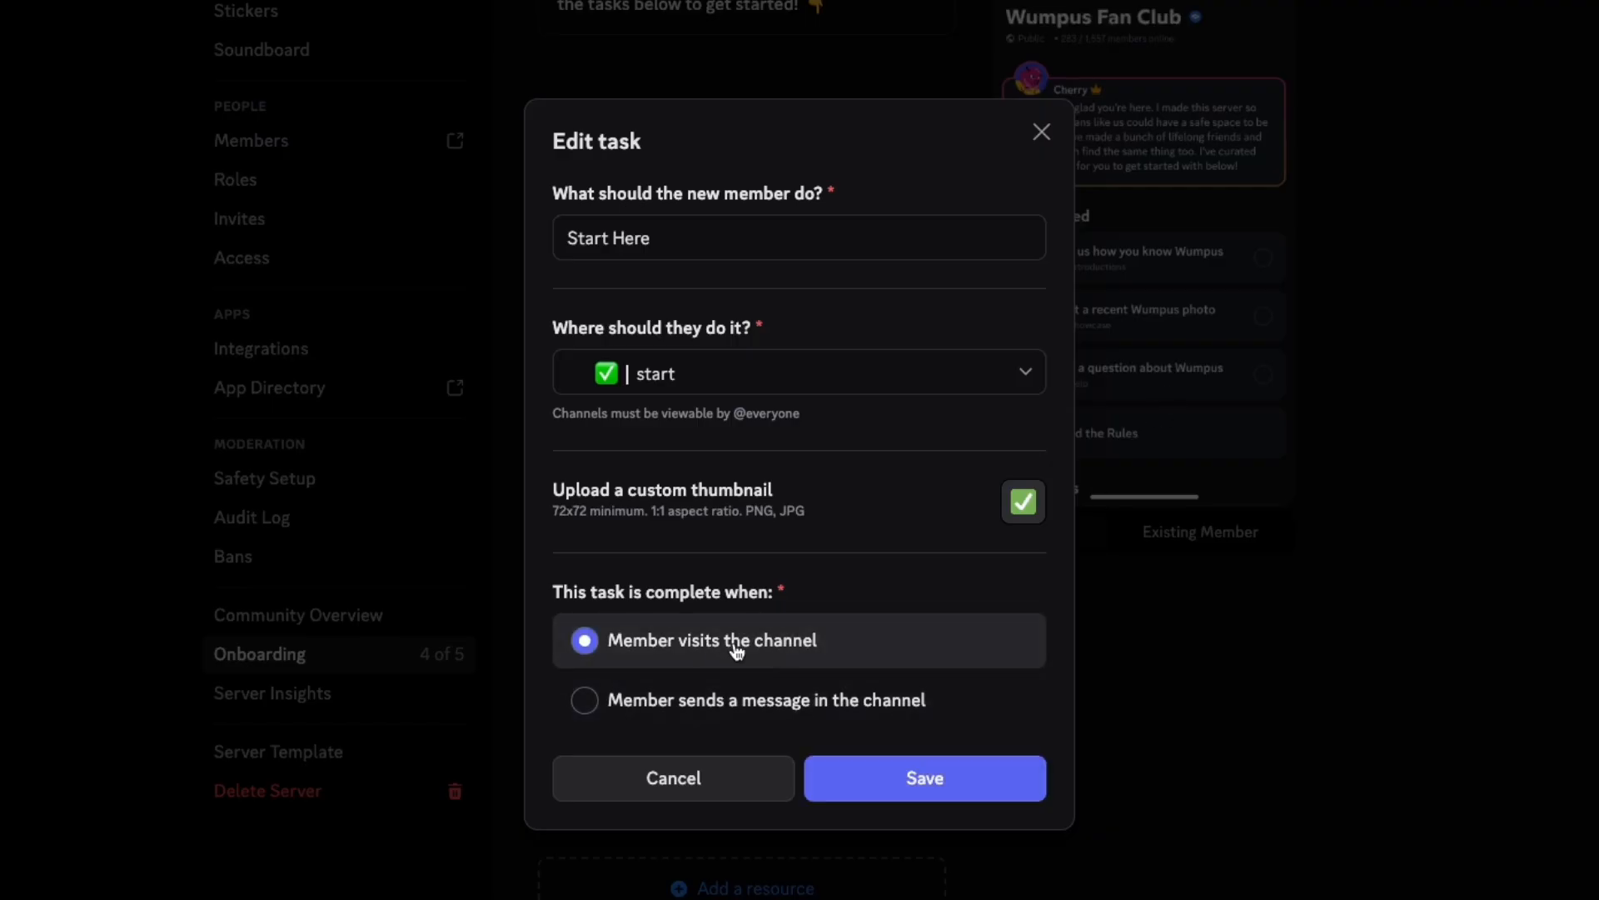
left_click(917, 789)
Step: Add a second new member task named "Introduce Yourself" that takes place in the introductions channel
left_click(813, 586)
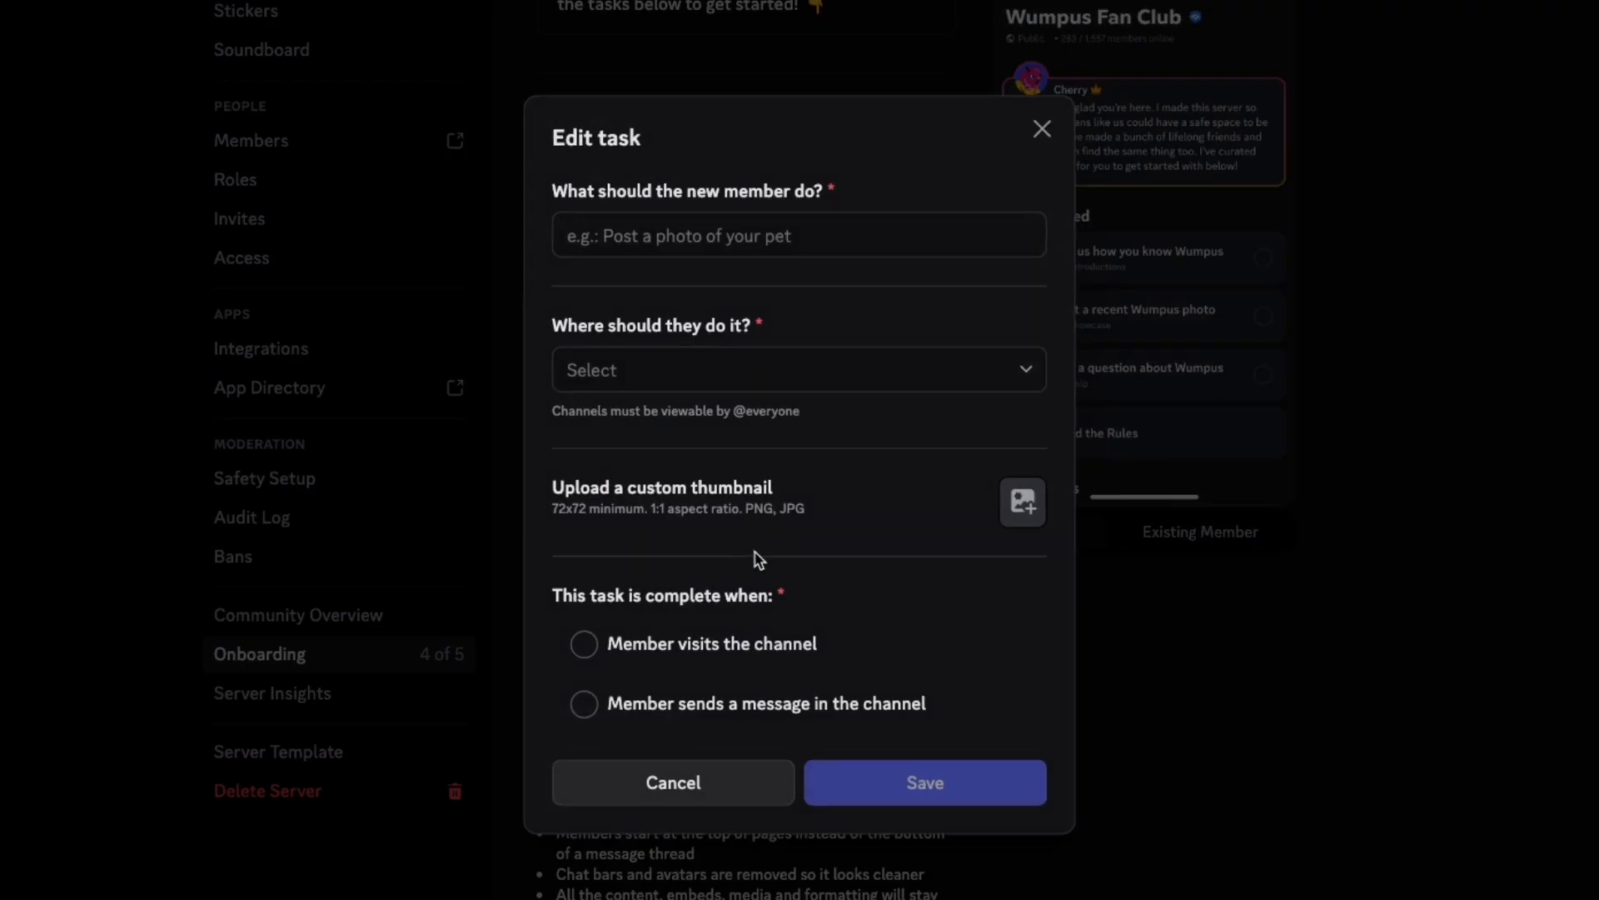
left_click(655, 233)
type("IIn")
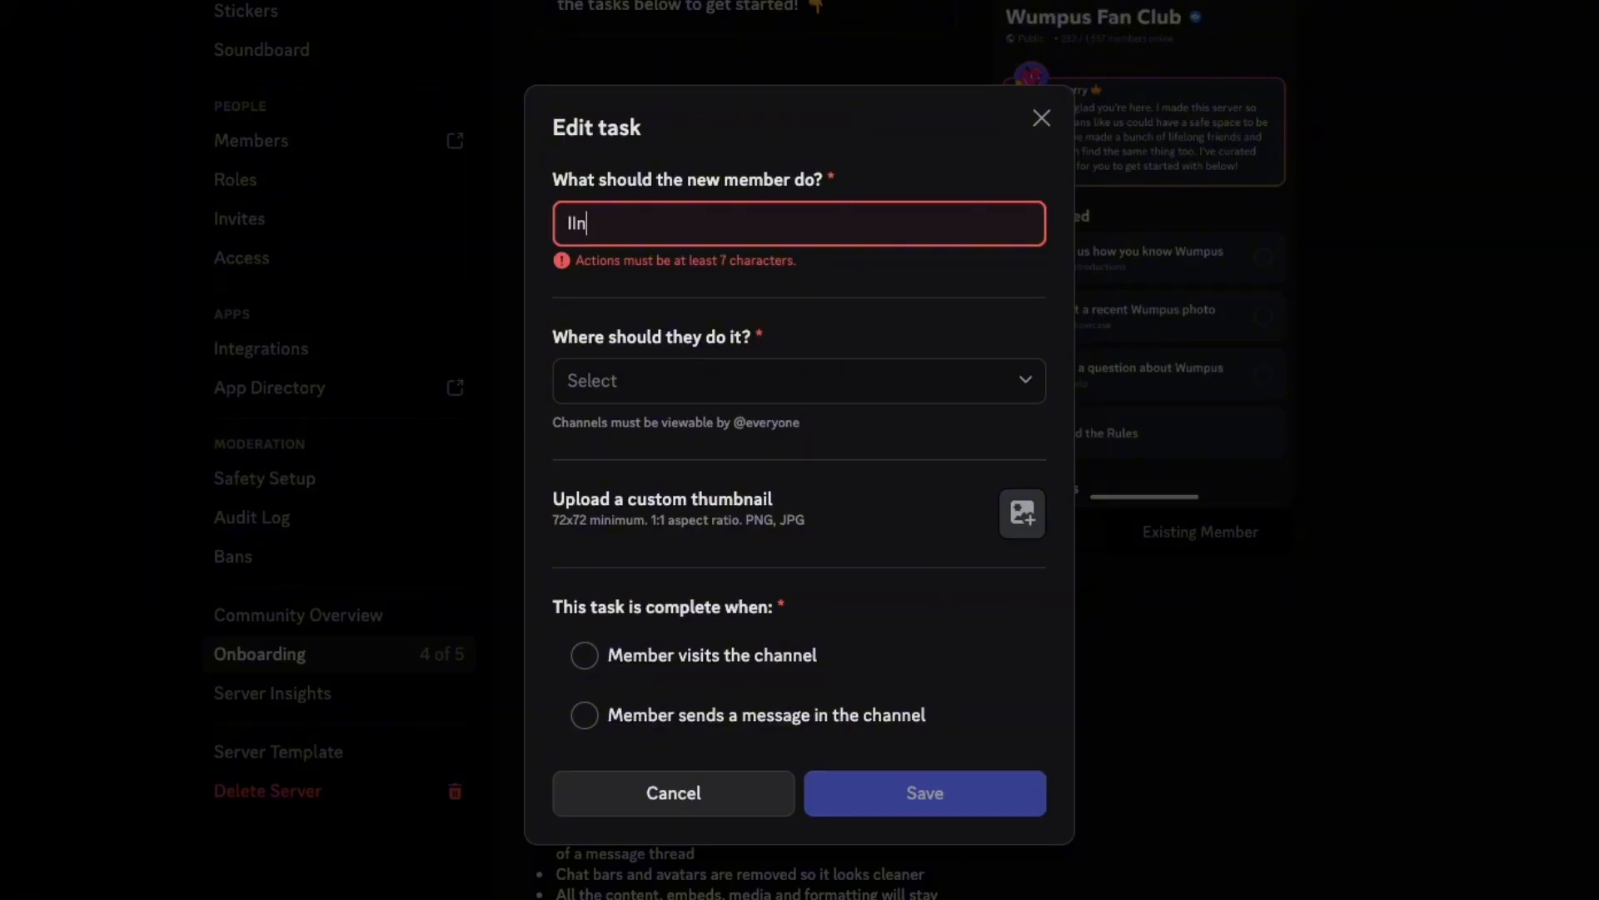
type("troduce Yourself")
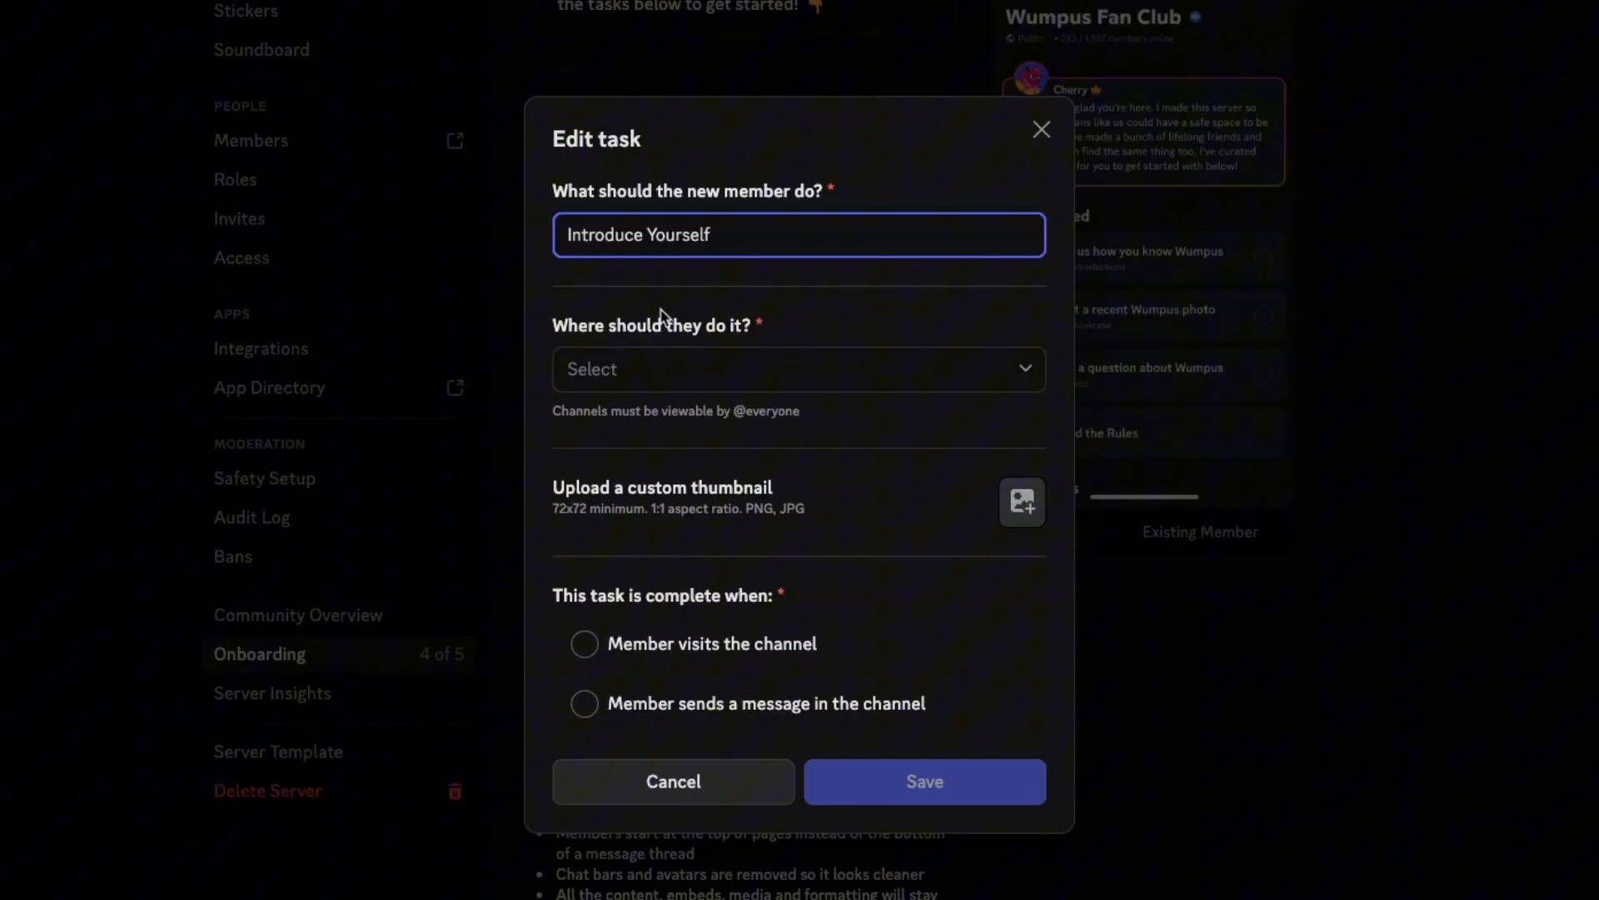
left_click(671, 371)
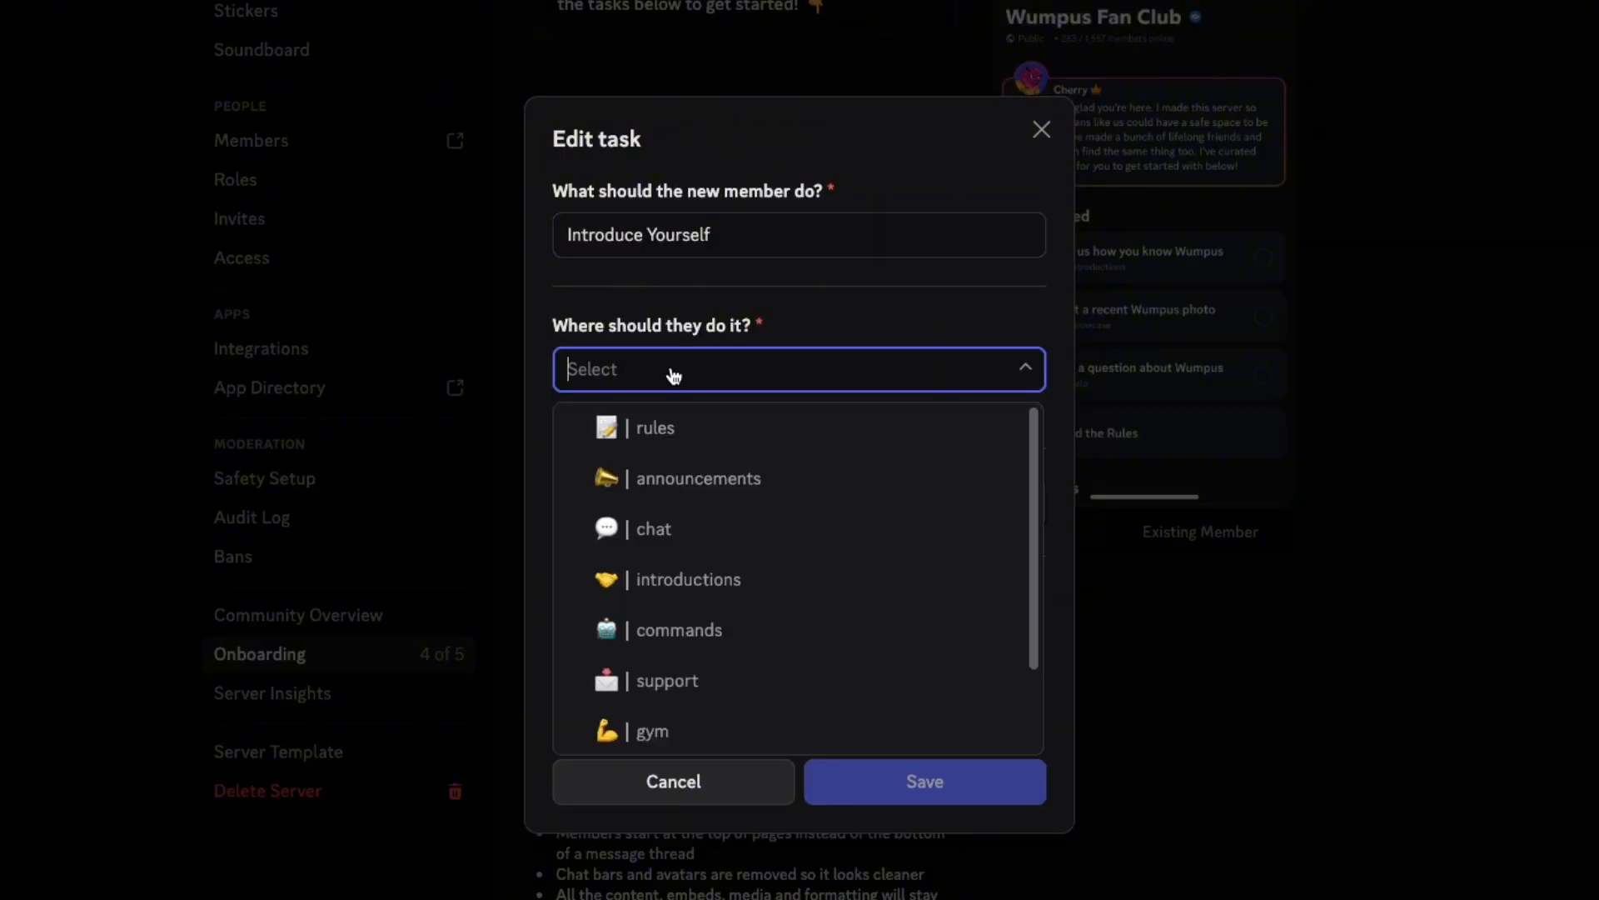
left_click(707, 583)
Step: Give the Introduce Yourself task a handshake thumbnail, complete it when the member sends a message in the channel, and save it
left_click(1022, 501)
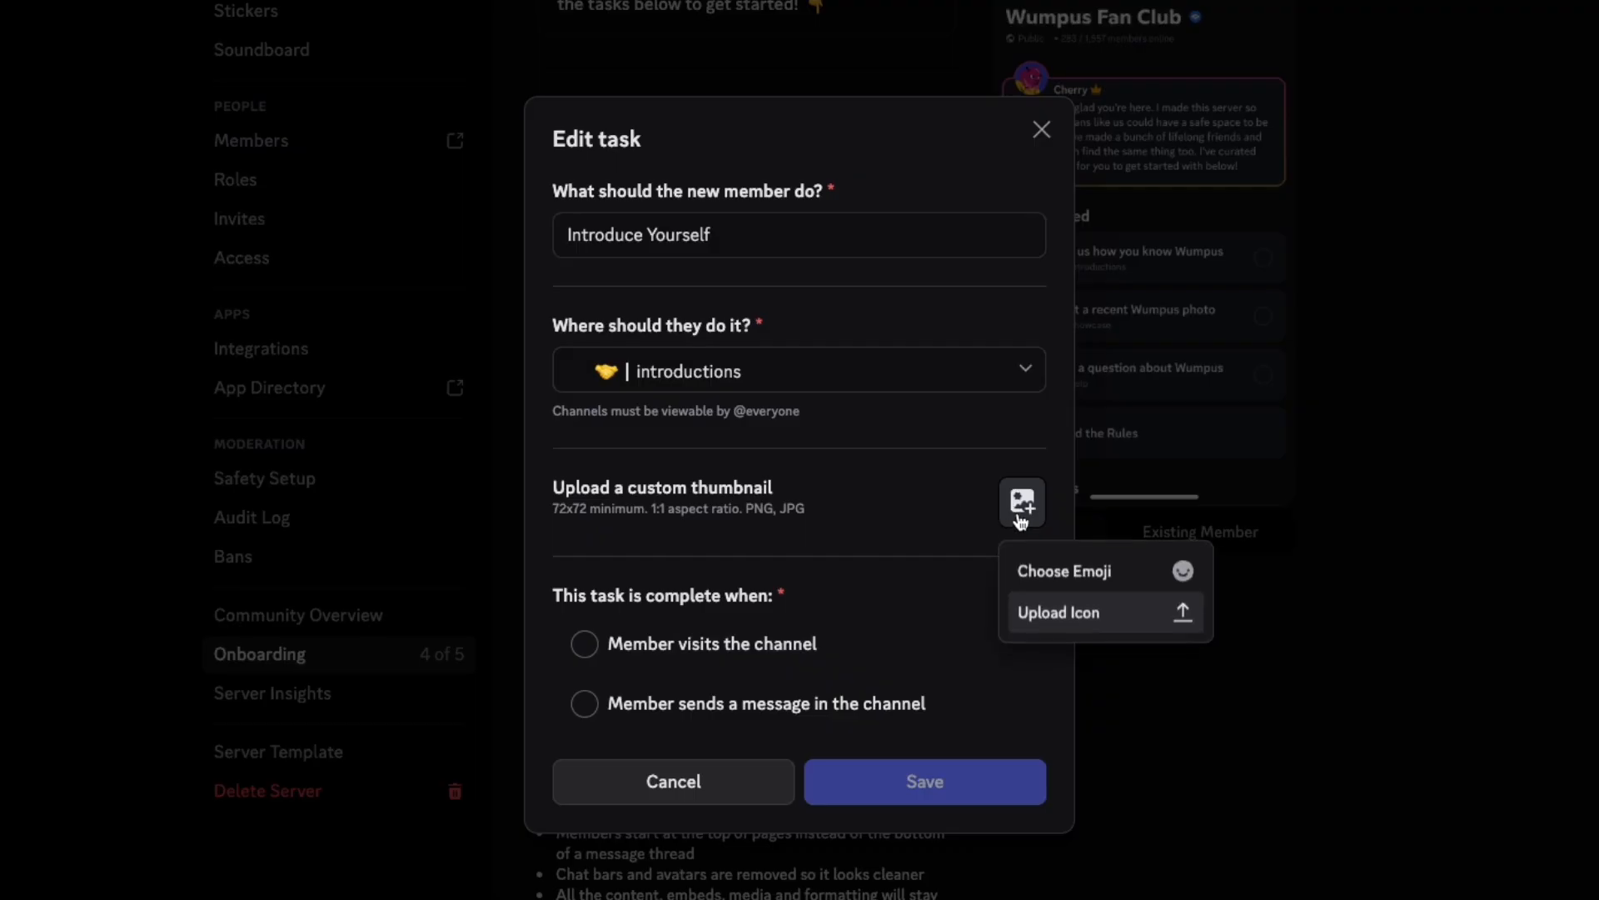
left_click(1048, 566)
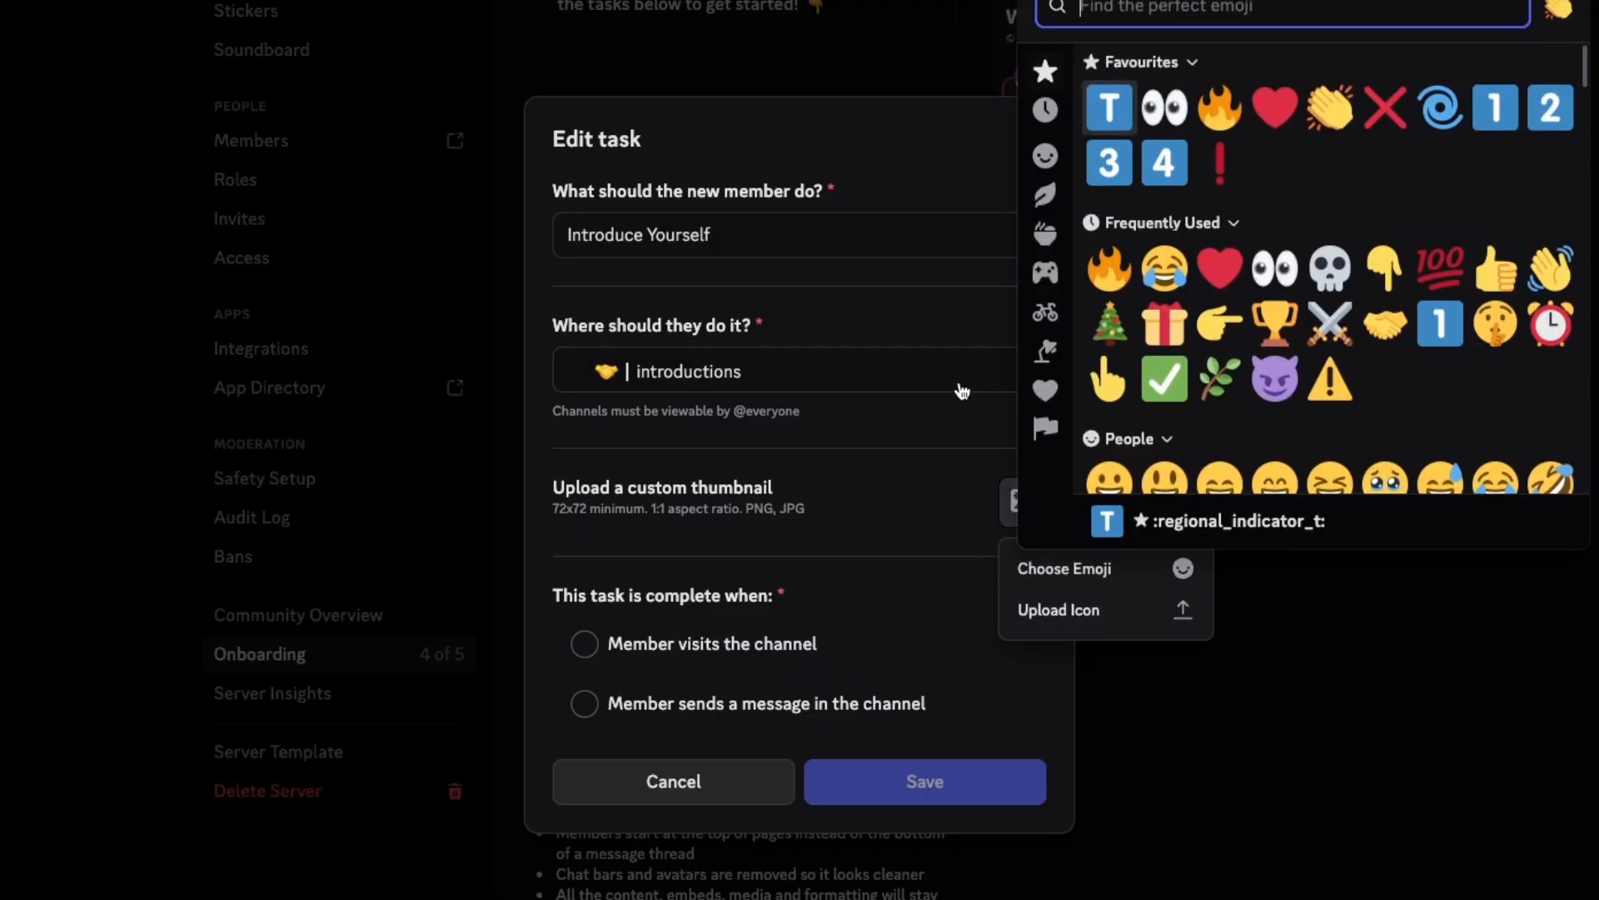
left_click(1385, 324)
left_click(670, 708)
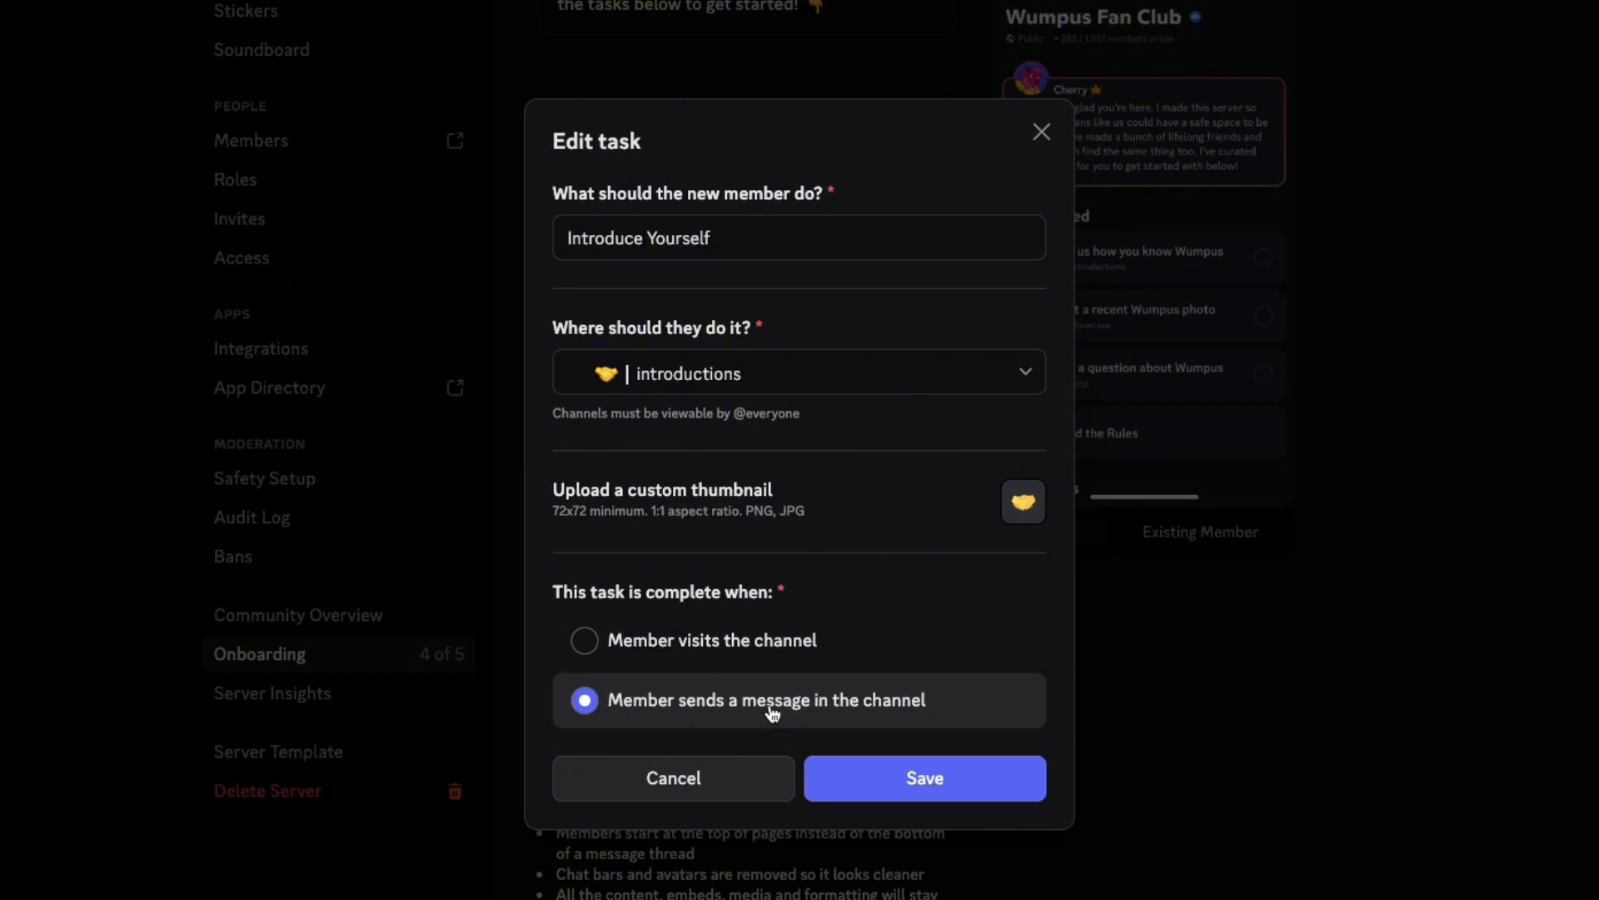
left_click(867, 771)
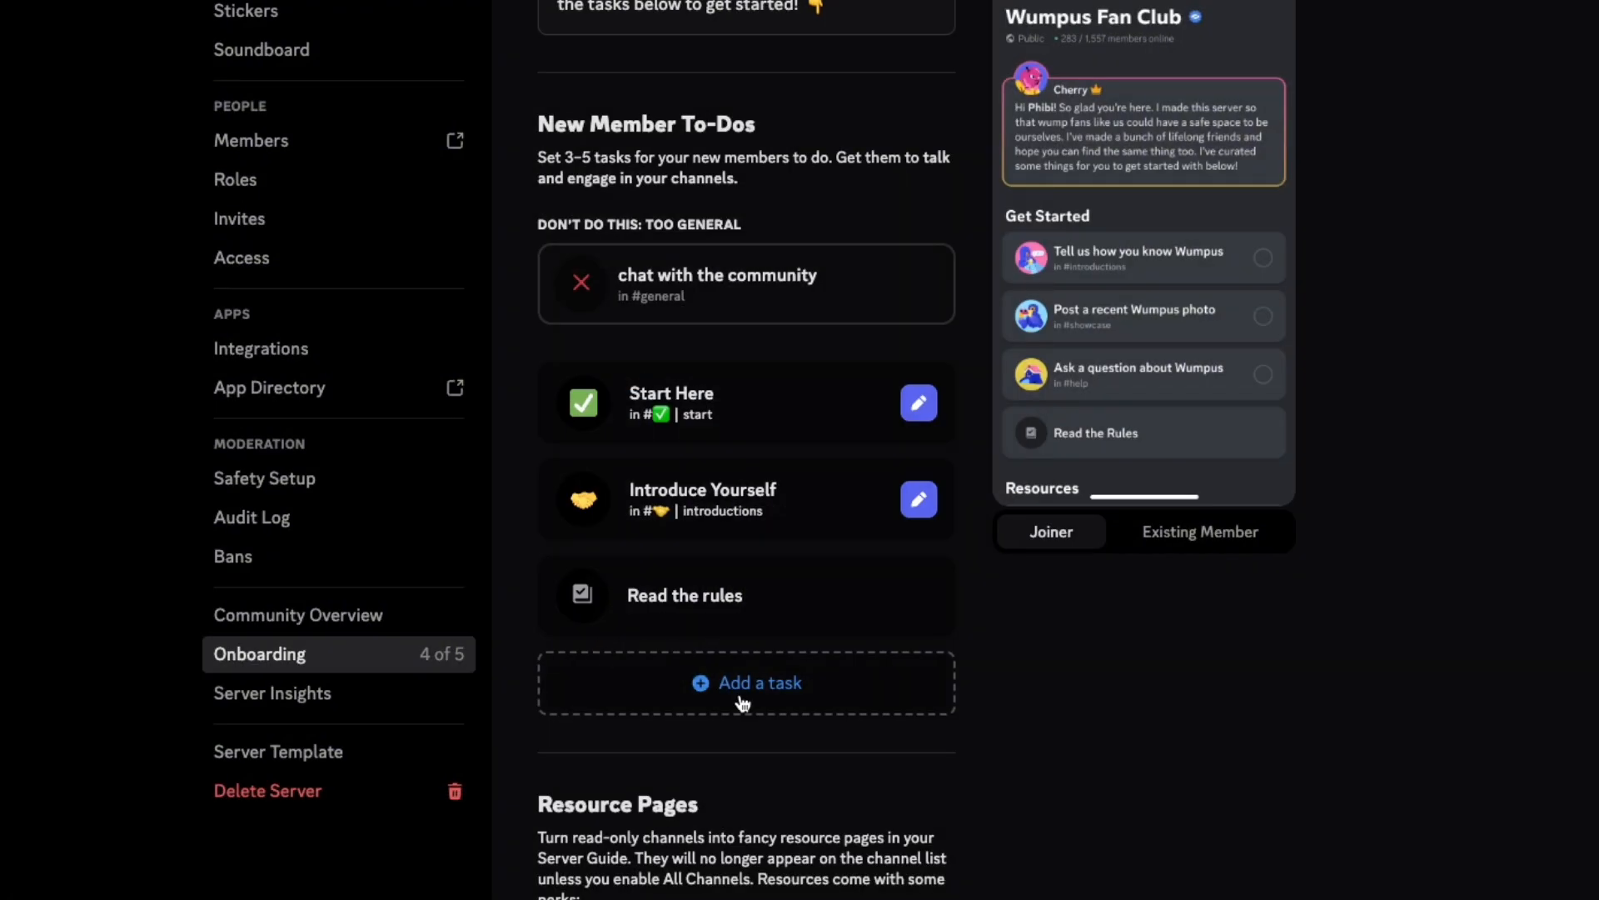
Step: Add a third new member task named "View Recent Updates" that takes place in the announcements channel
left_click(742, 704)
left_click(707, 235)
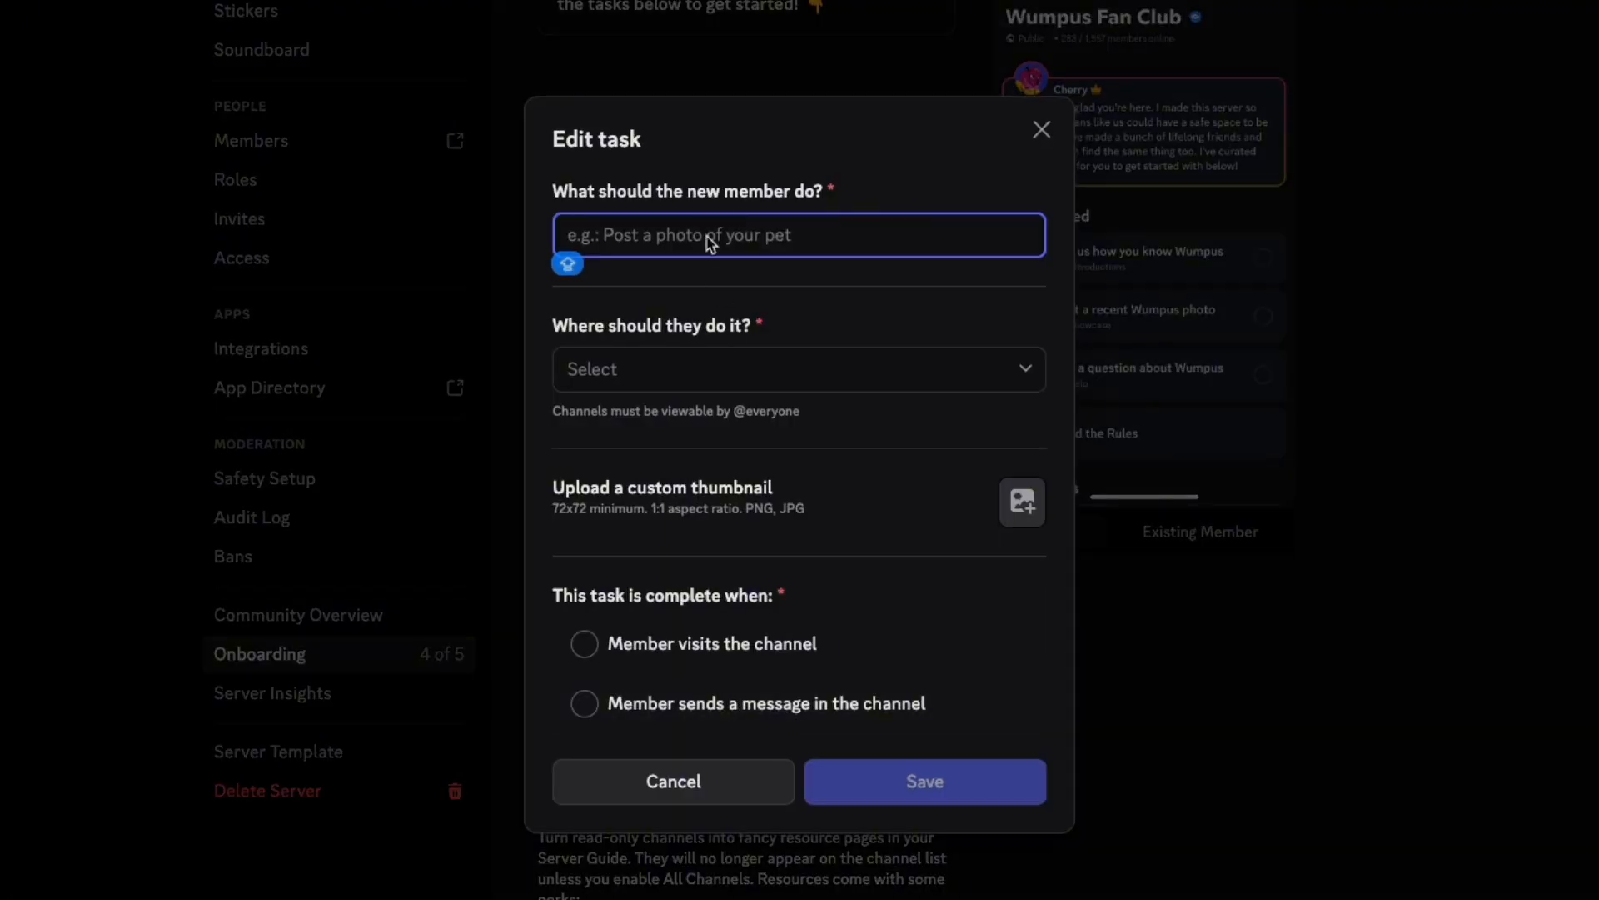
type("Vie")
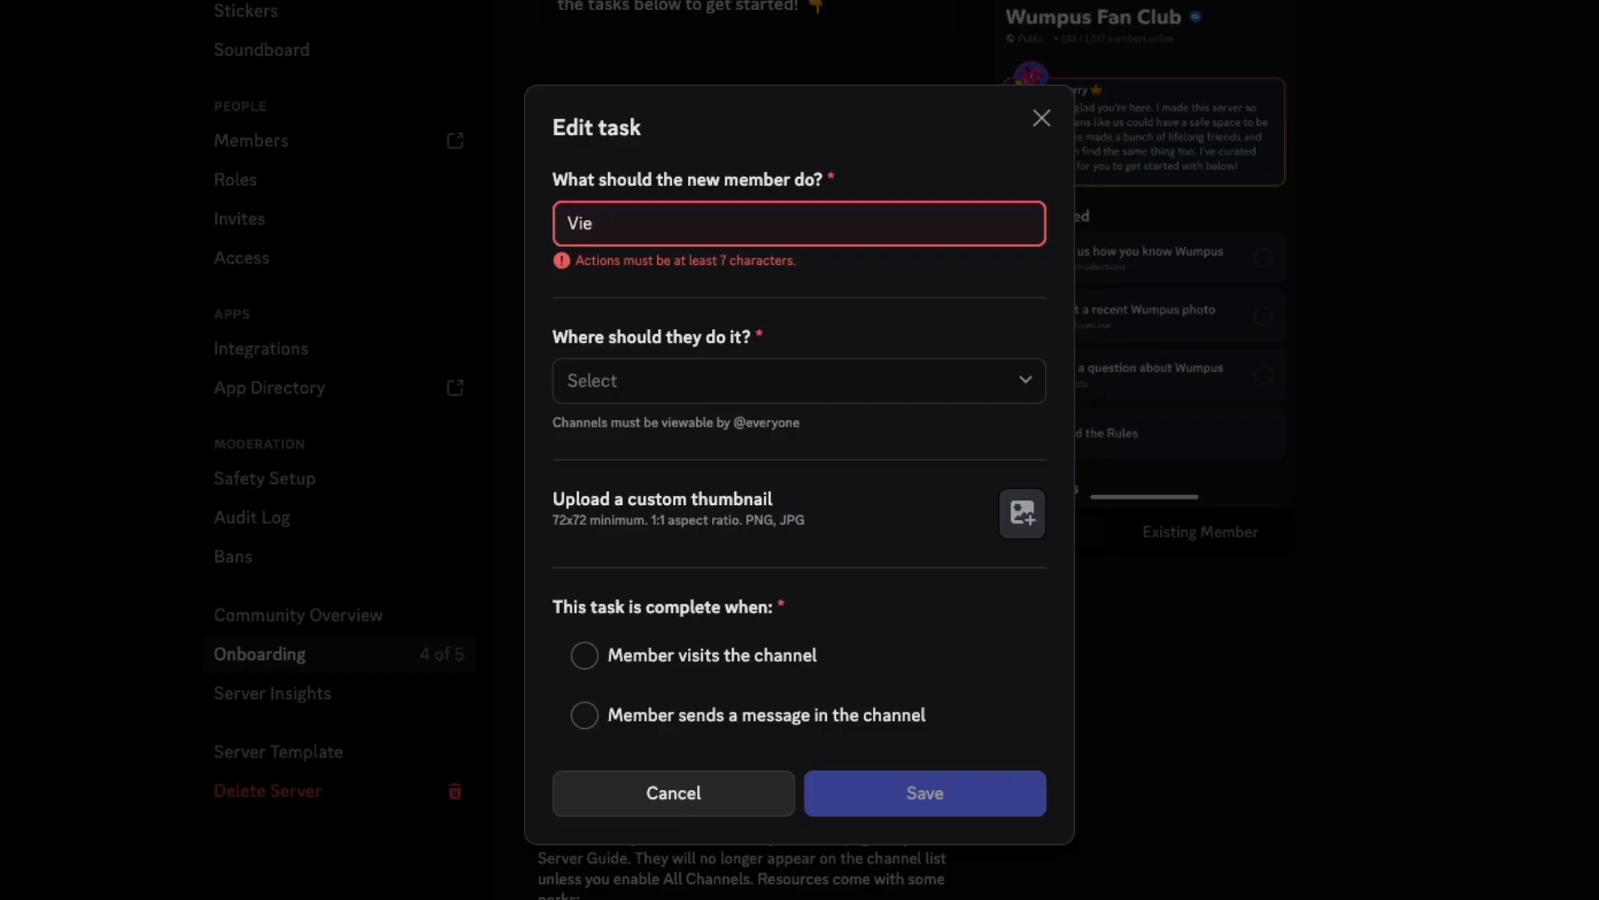
type("w Recent Updates")
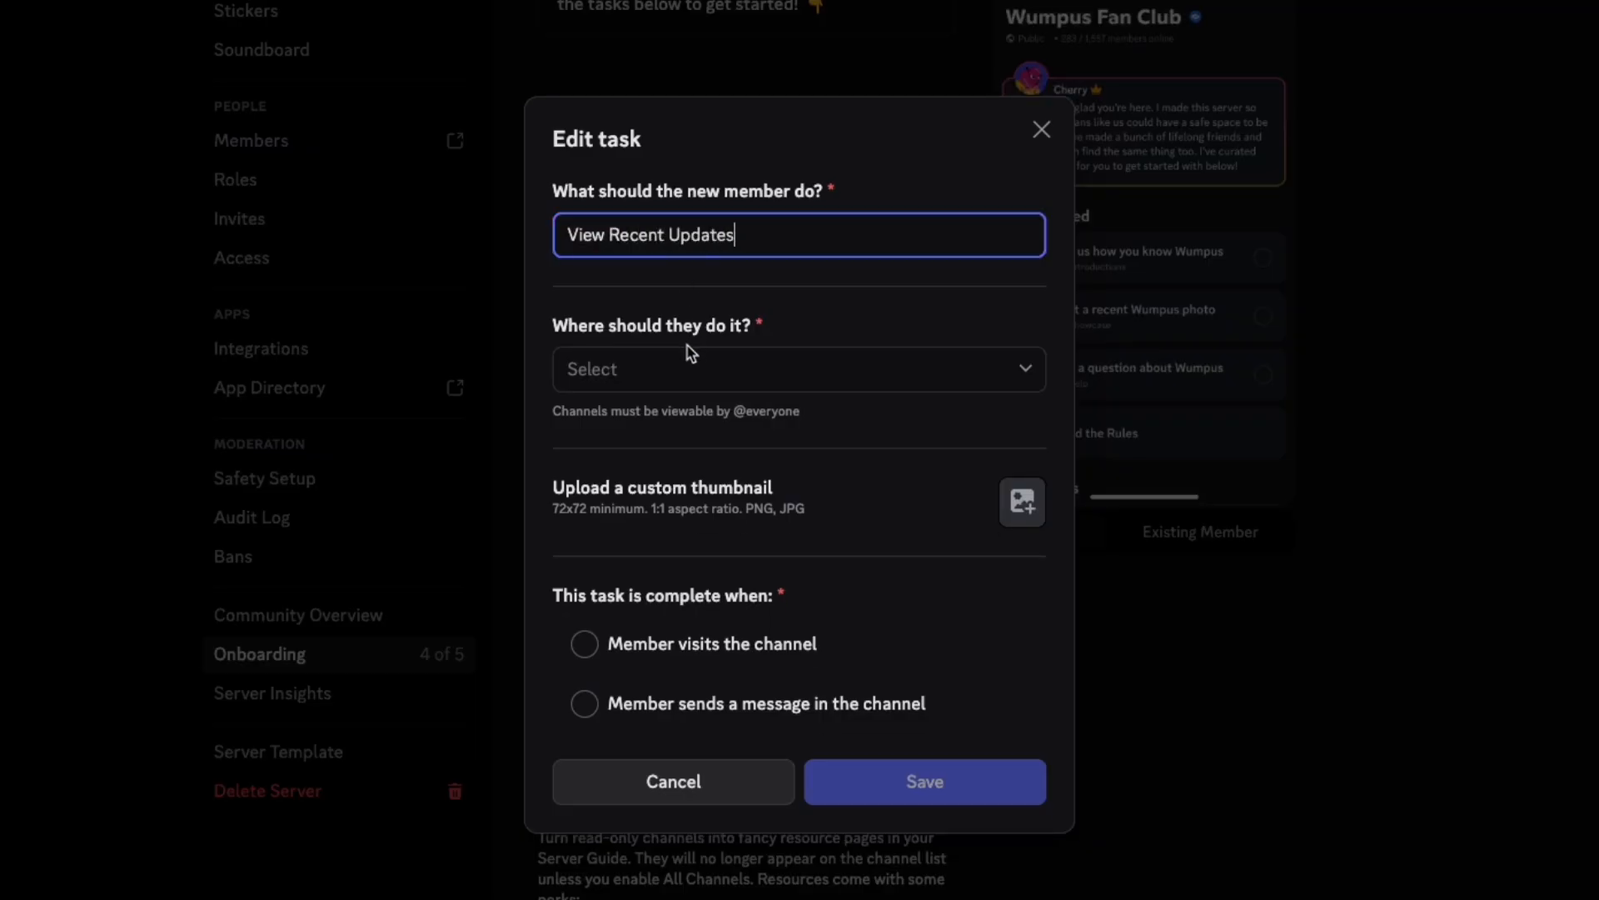
left_click(691, 353)
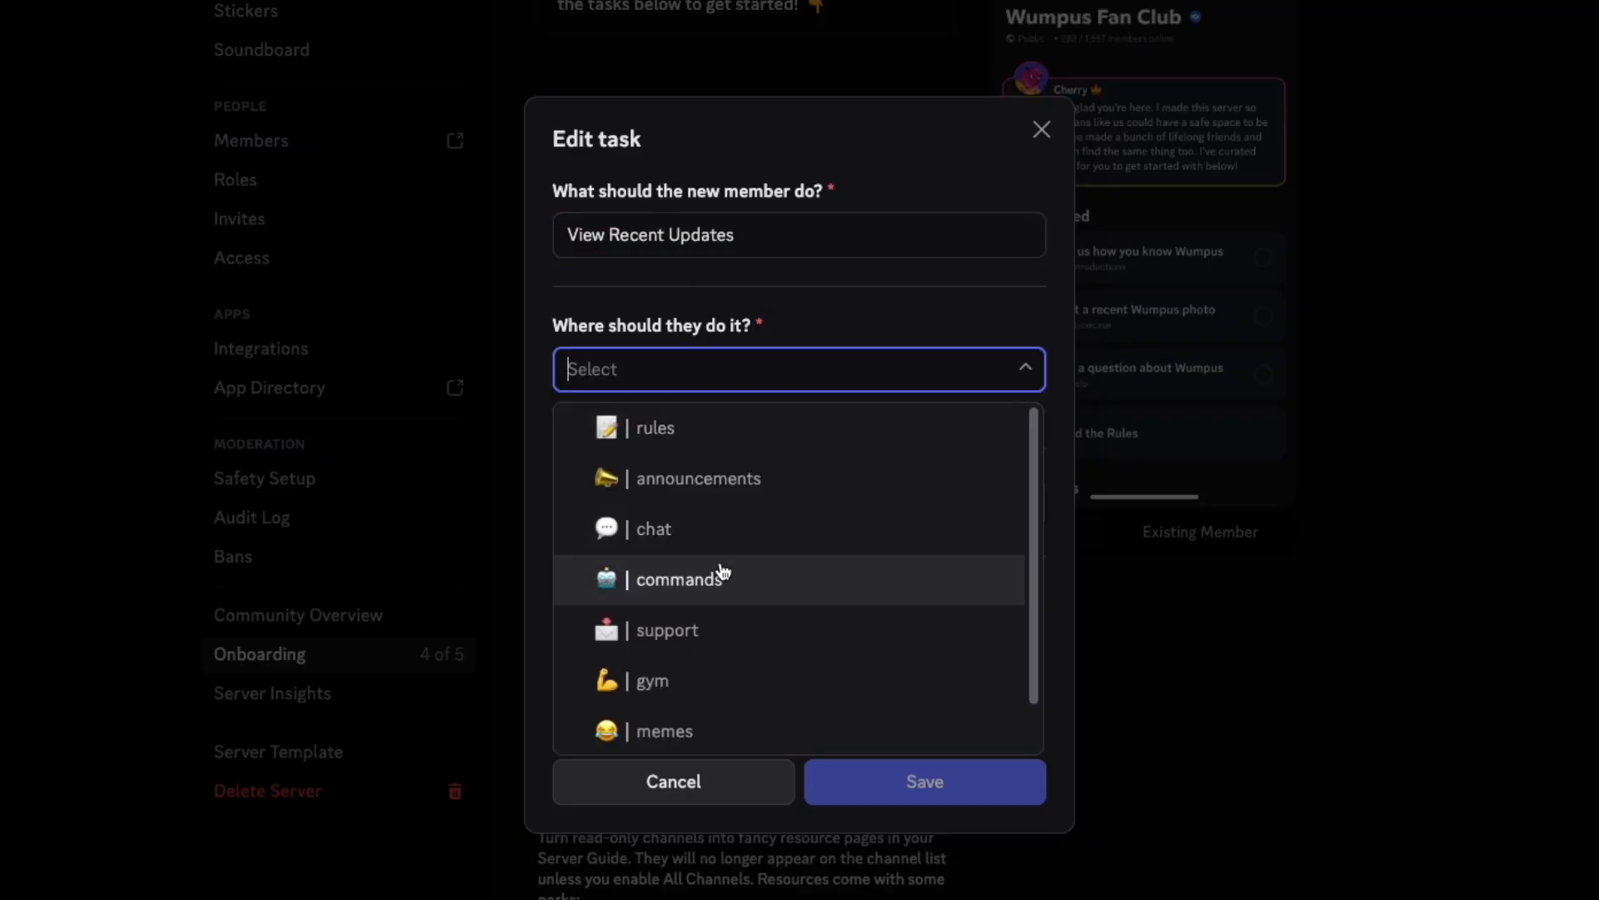
left_click(717, 475)
Step: Give the View Recent Updates task a red megaphone thumbnail, complete it when the member visits the channel, and save it
left_click(1031, 516)
left_click(1083, 570)
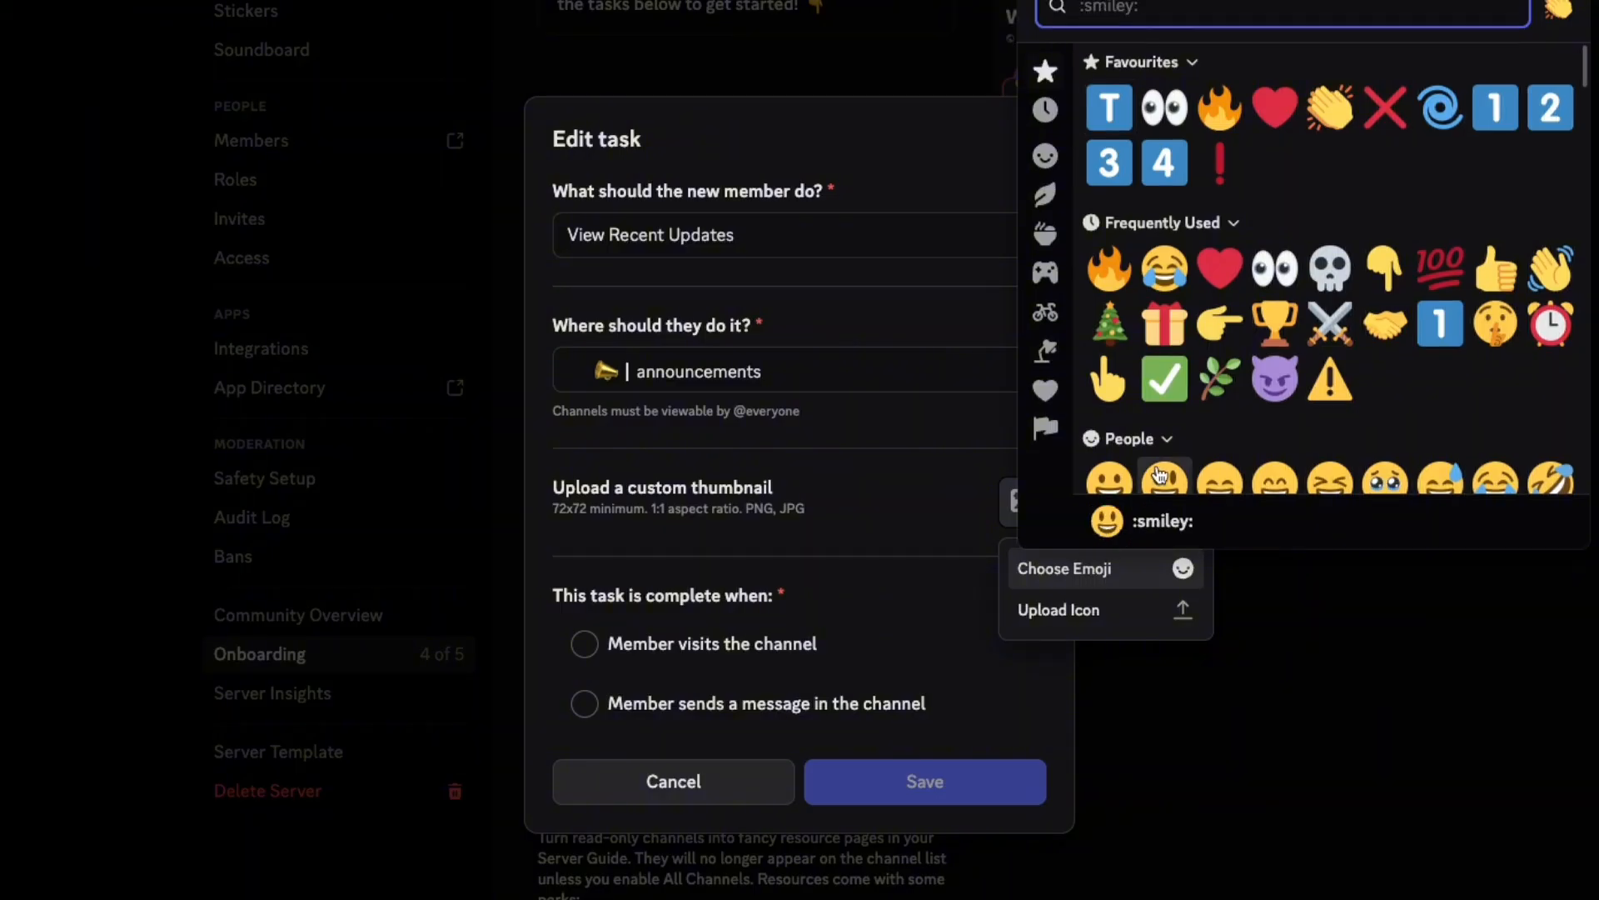
type("annou")
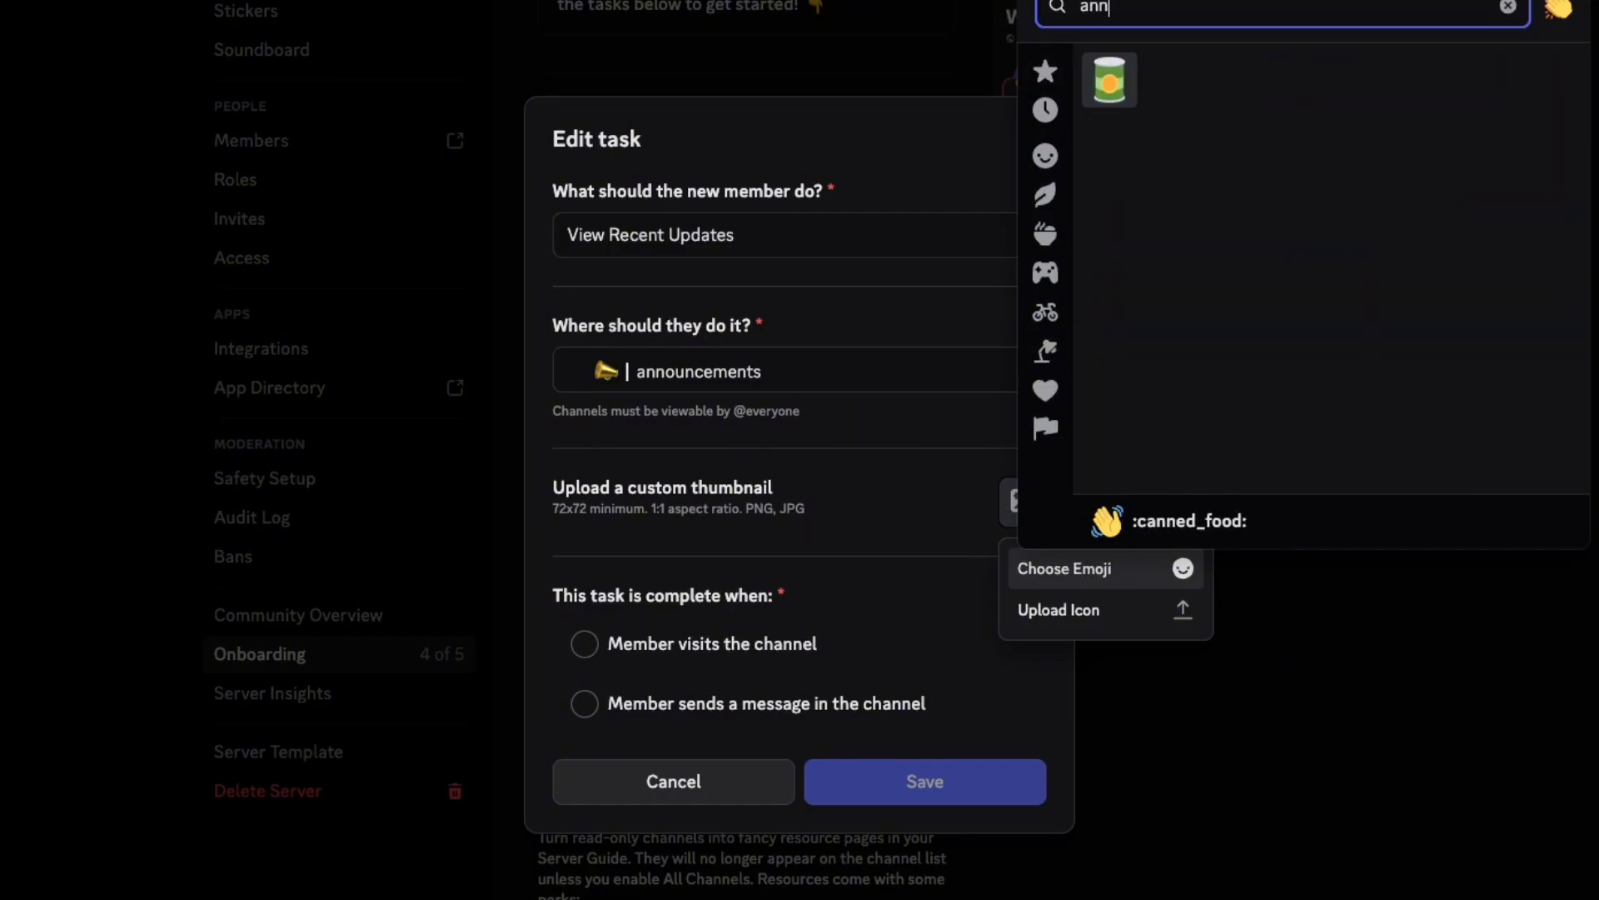
key("BackSpace")
key("BackSpace")
key("BackSpace")
key("BackSpace")
key("BackSpace")
type("u")
key("BackSpace")
type("speak")
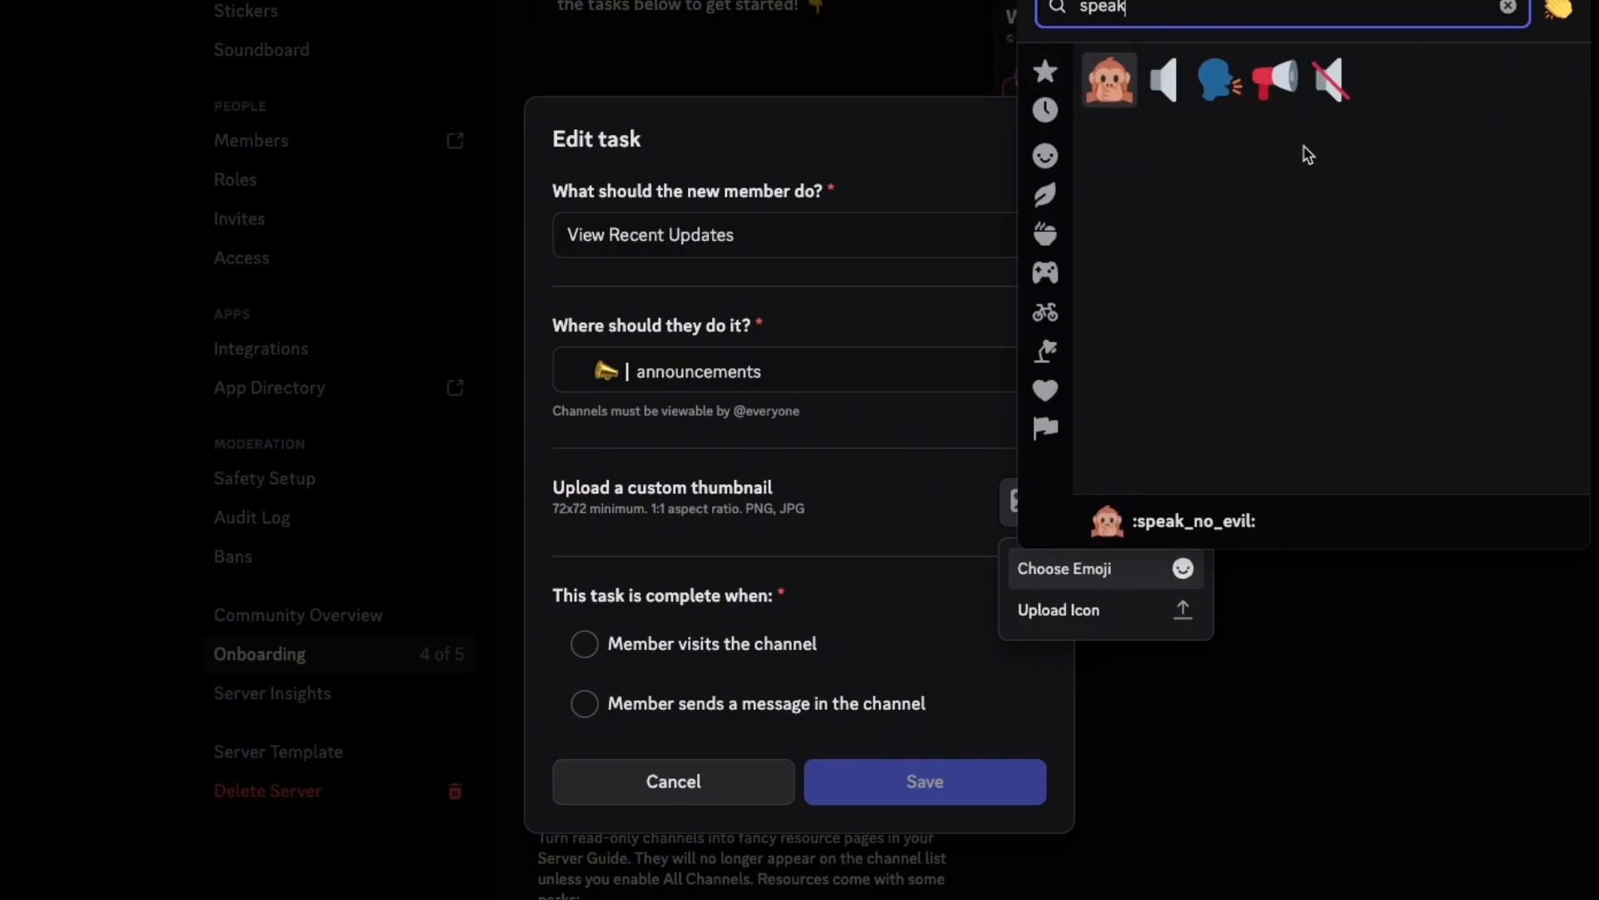
left_click(1282, 96)
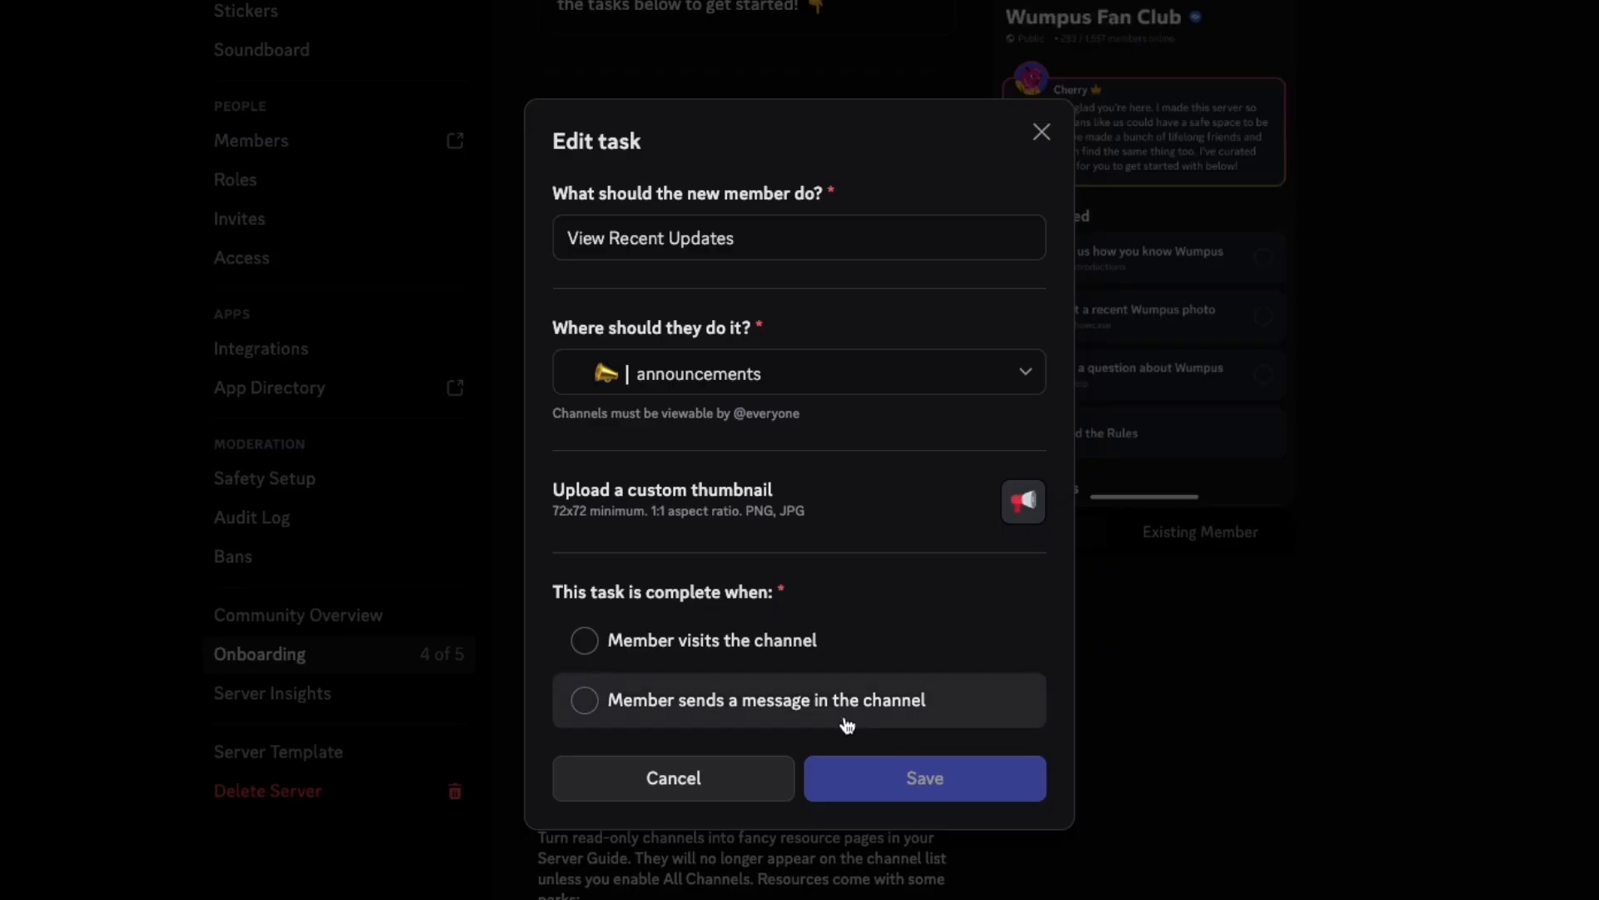
left_click(821, 666)
left_click(942, 783)
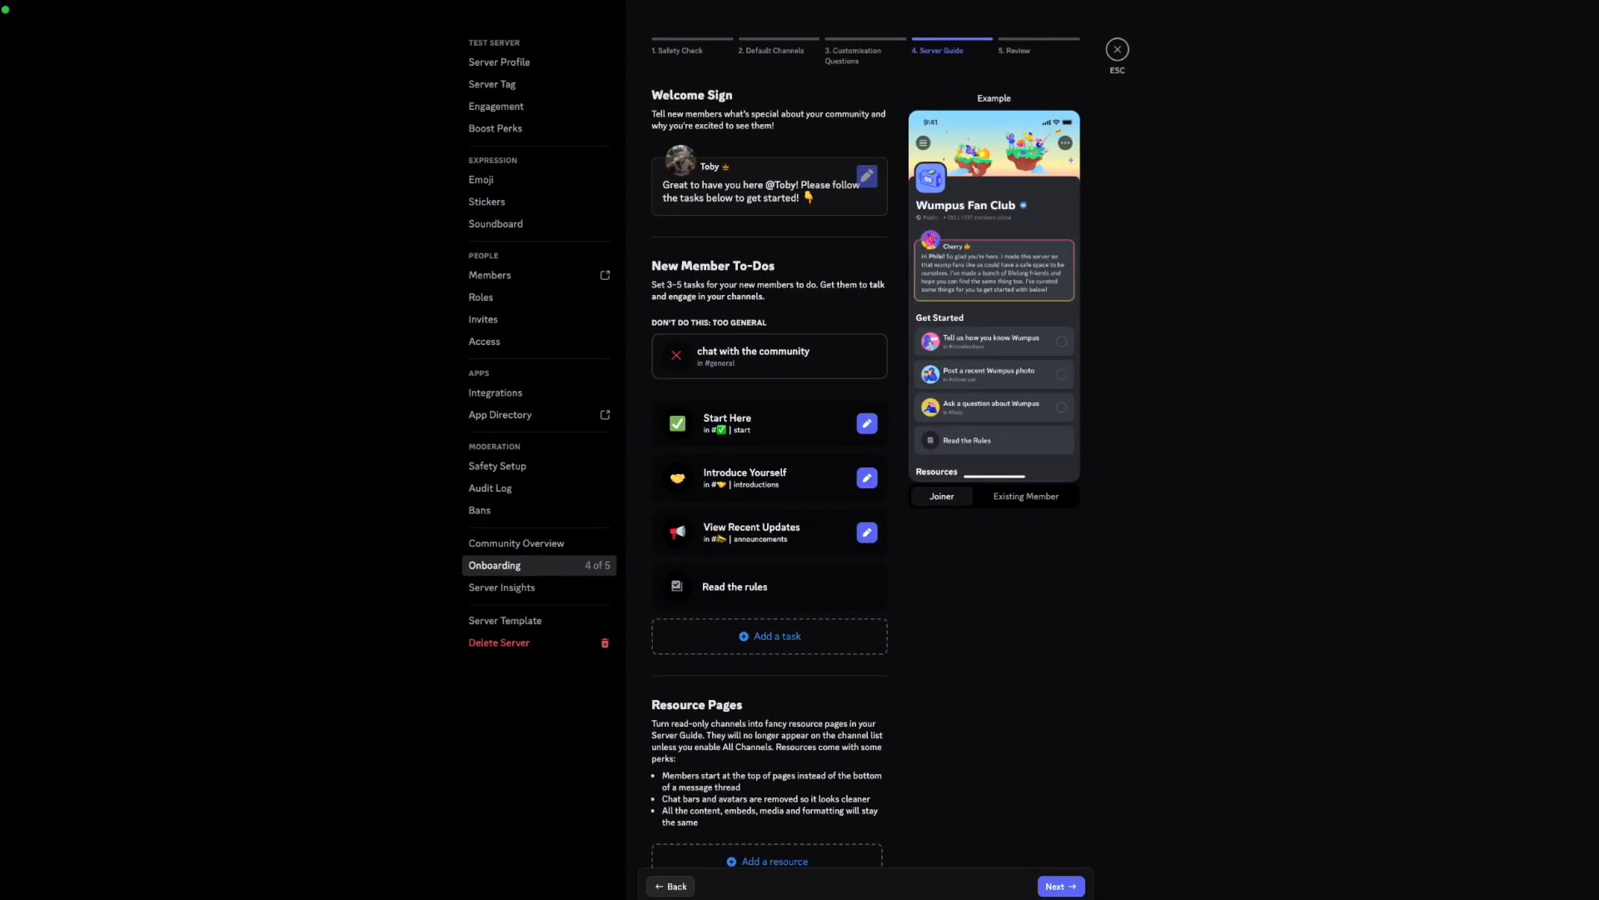
Step: Continue to the Review stage of the onboarding setup and enable onboarding for the server
left_click(1060, 886)
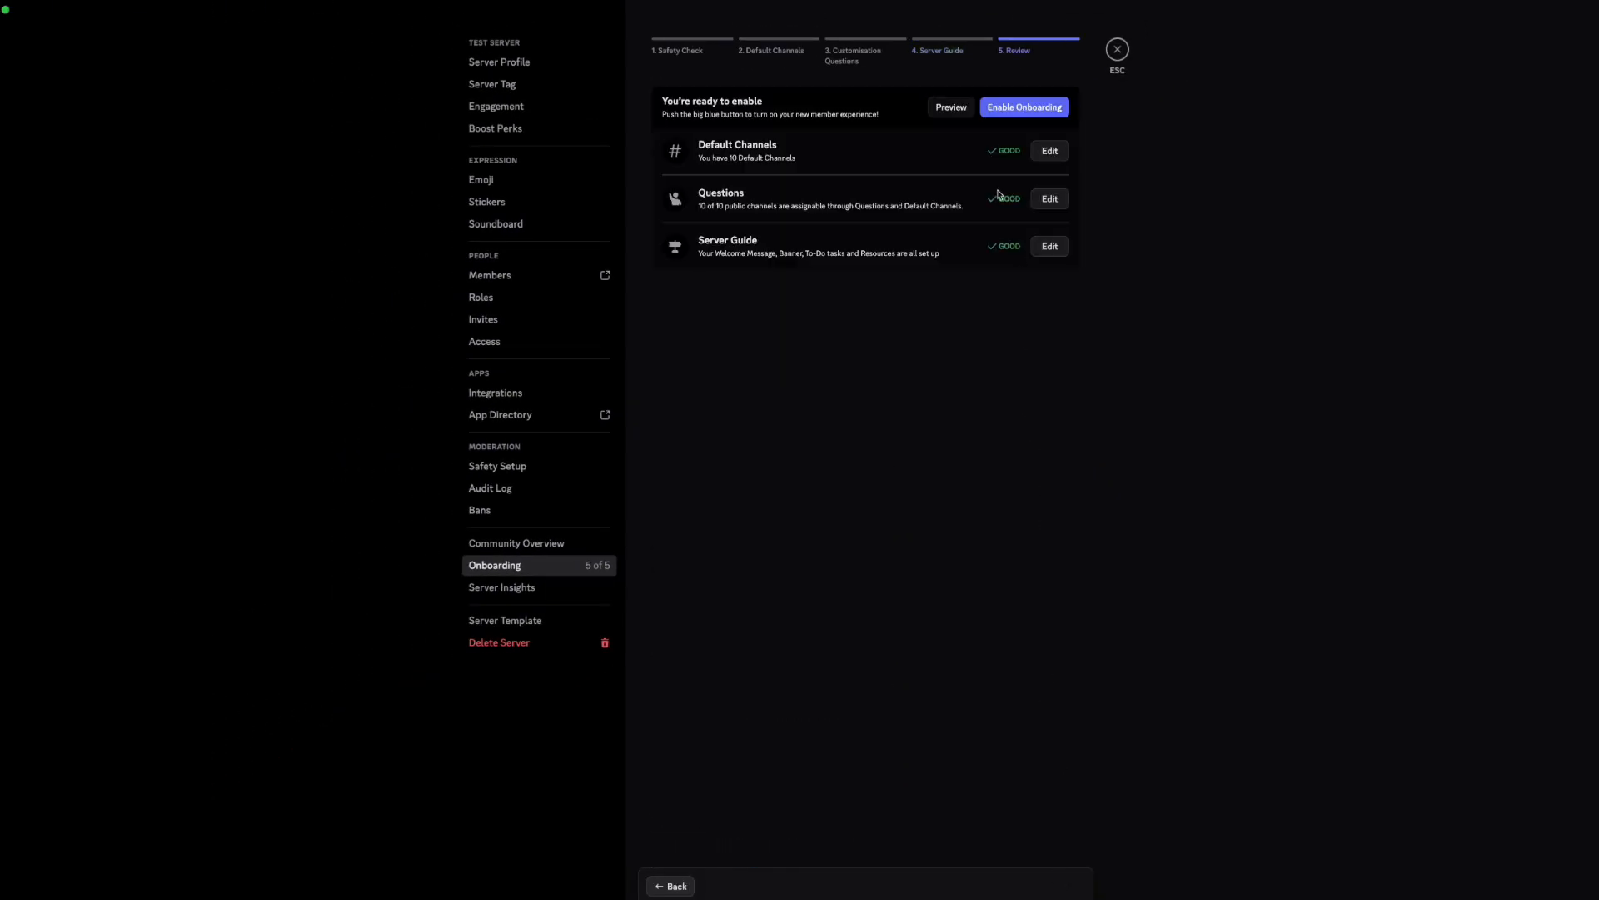
left_click(1030, 109)
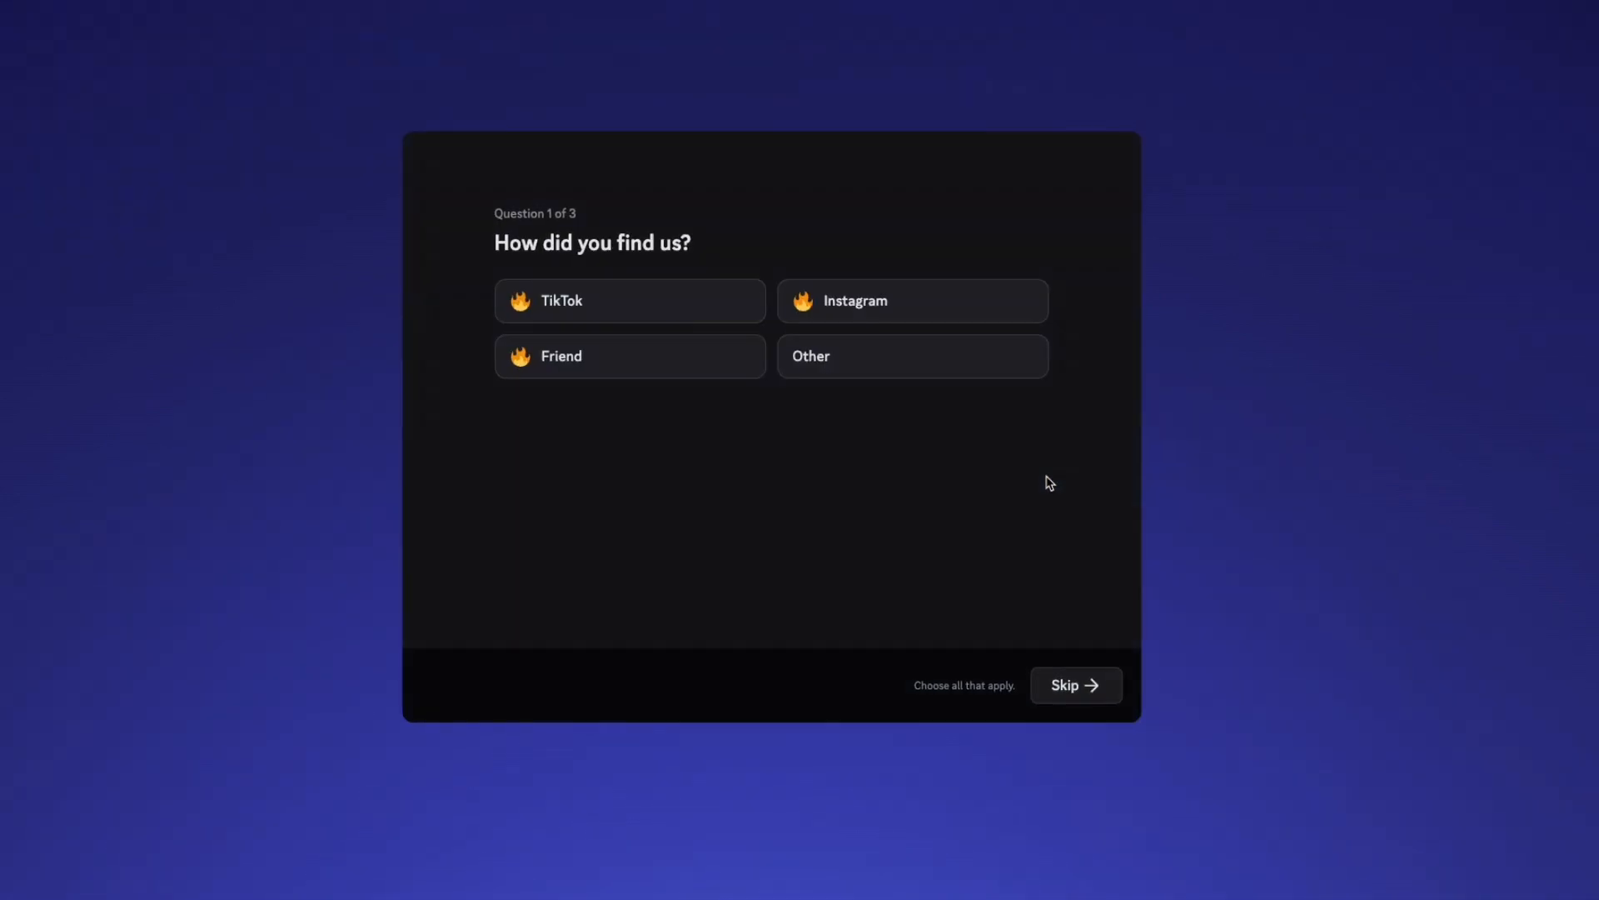
Step: Preview the member onboarding, skipping the first two questions and finishing with Events, Chat and None selected for notifications
left_click(1065, 691)
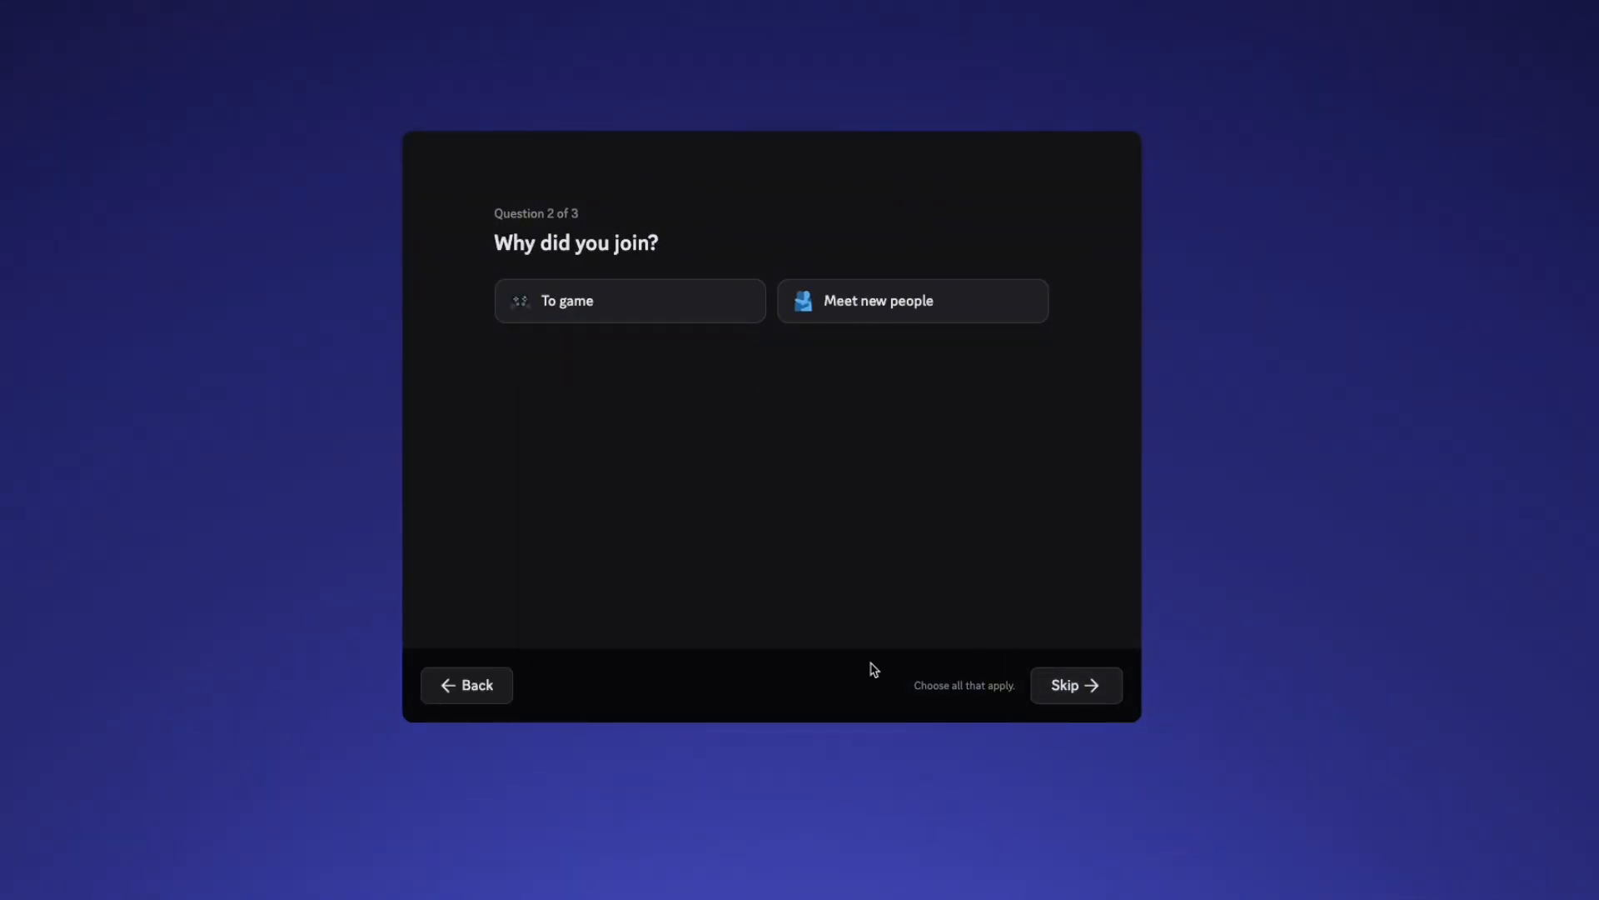
left_click(1058, 691)
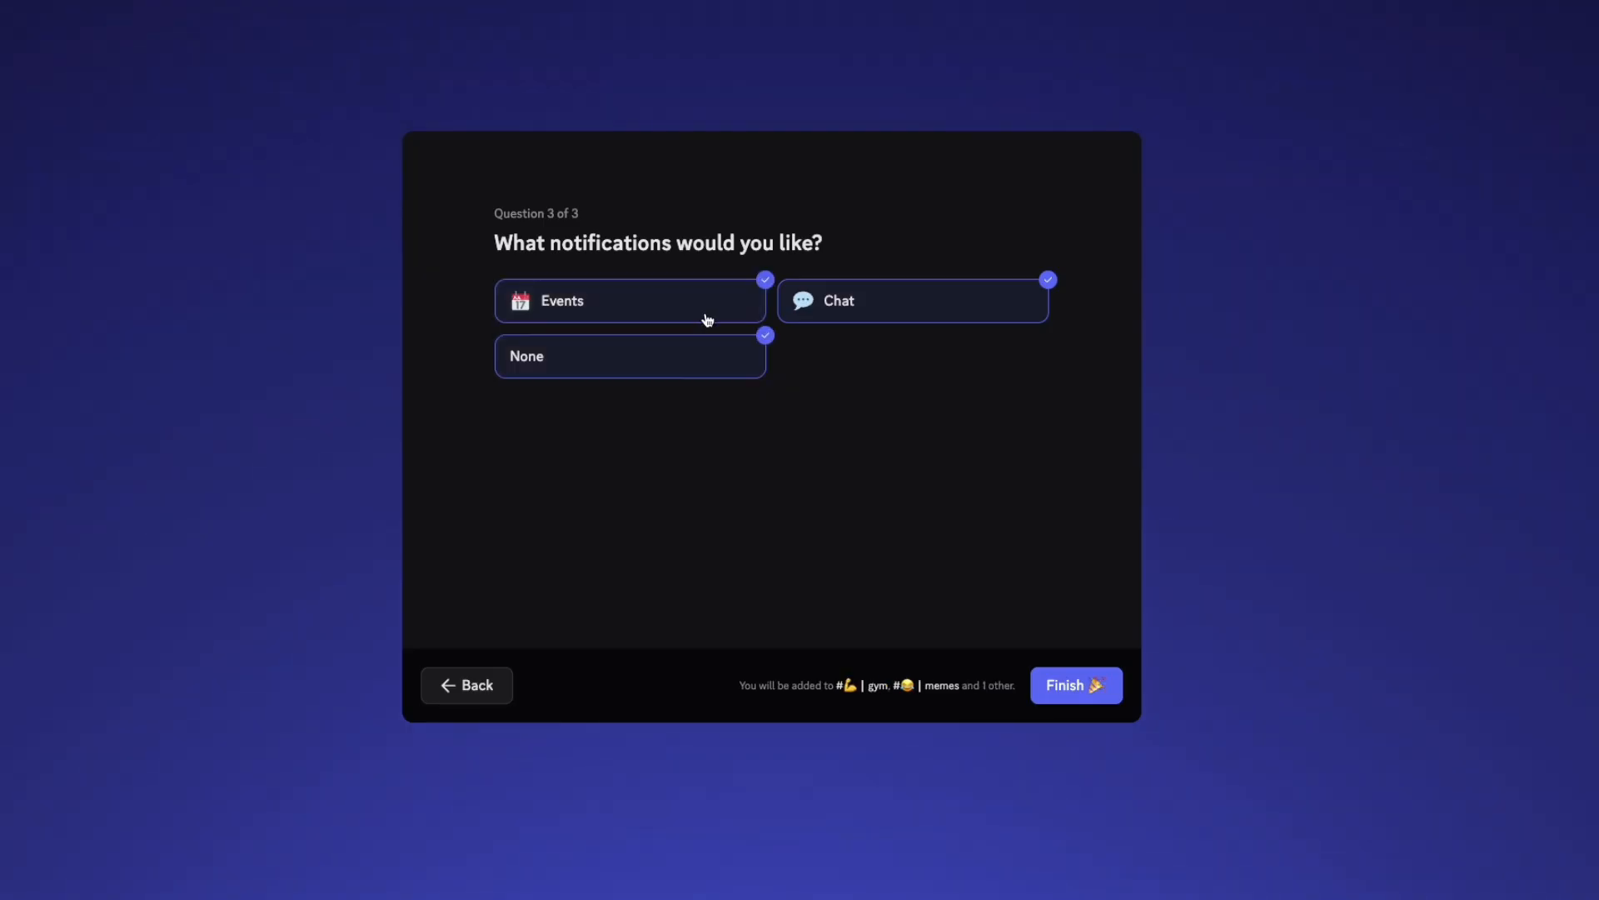
left_click(1074, 684)
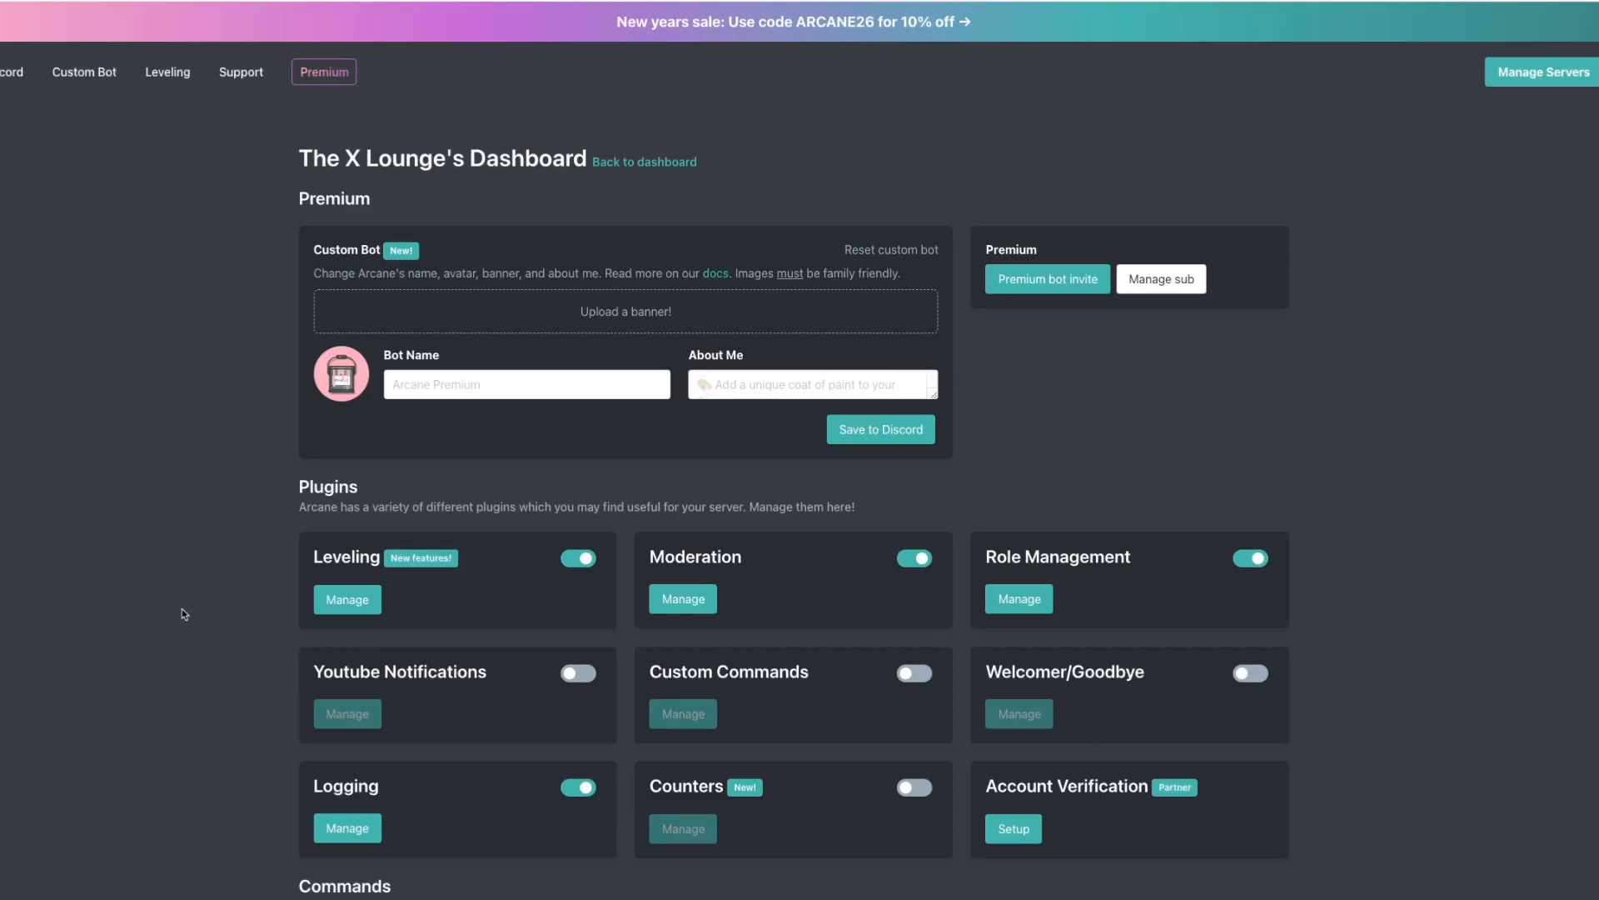
Step: Examine the Arcane bot's dashboard for The X Lounge, including its plugins and the Moderation and Leveling settings
scroll(686, 526, "down", 2)
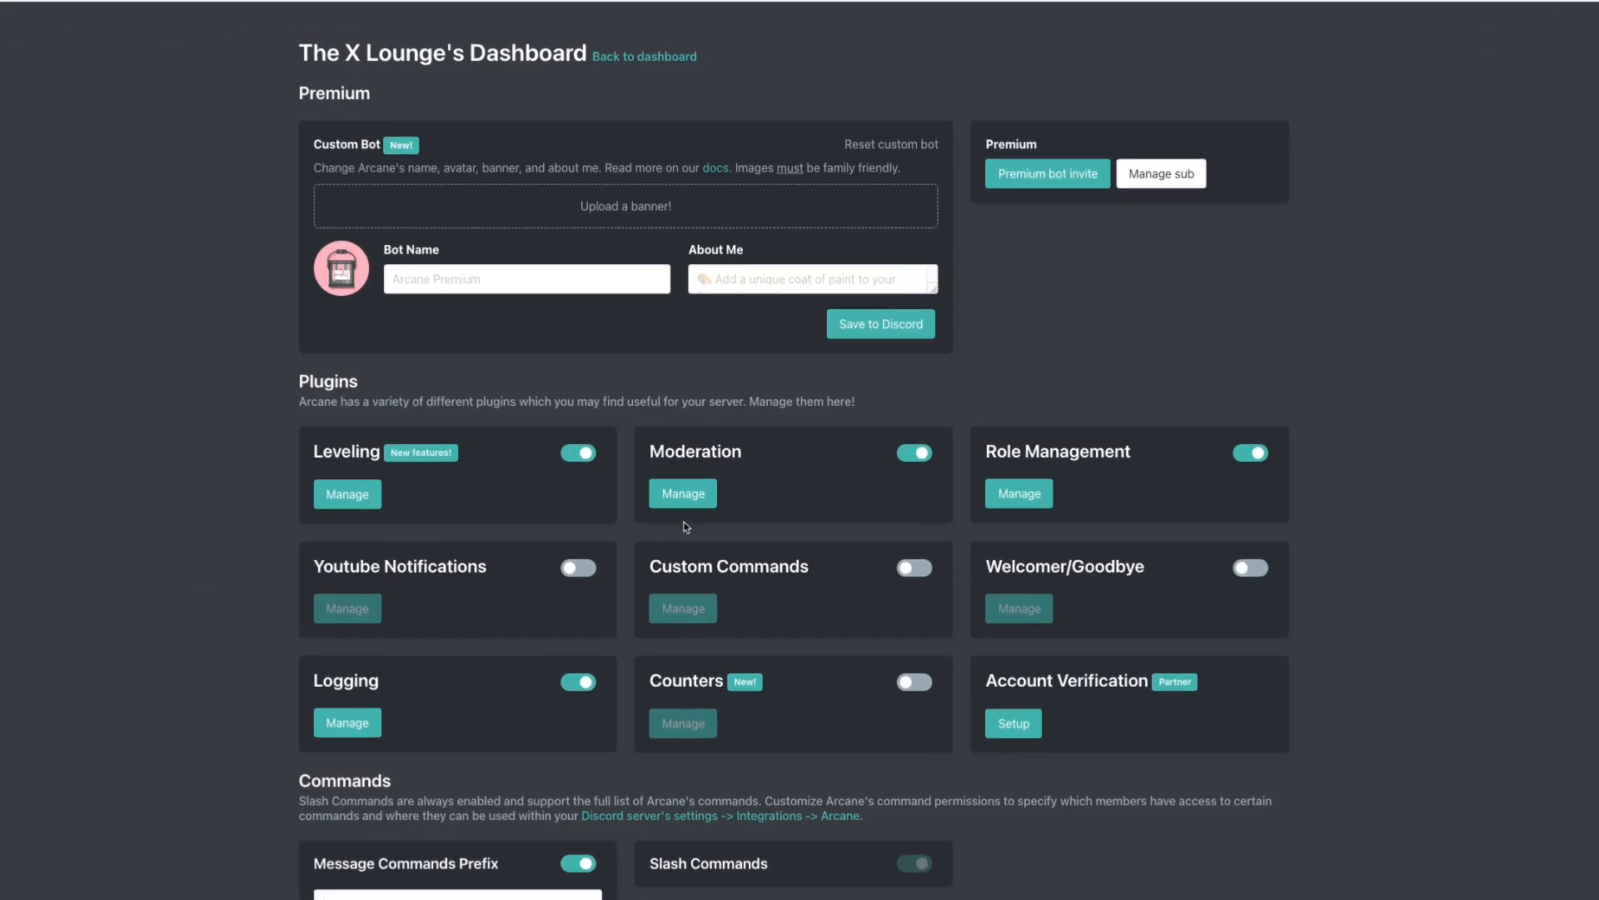
left_click(705, 500)
scroll(483, 524, "down", 4)
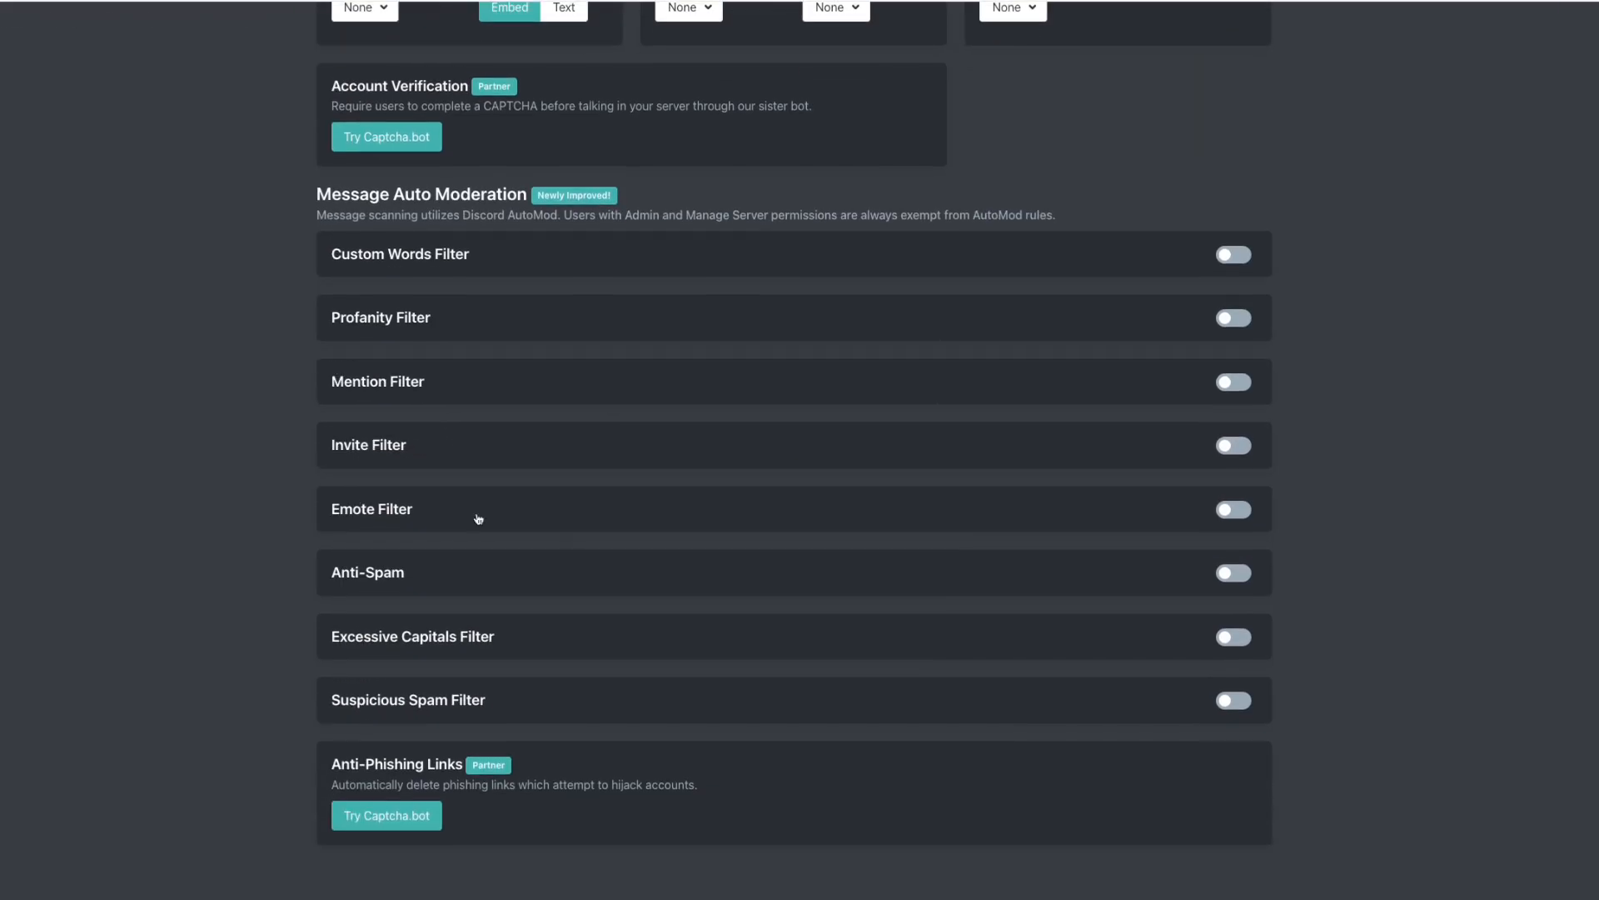
scroll(508, 437, "up", 3)
left_click(758, 144)
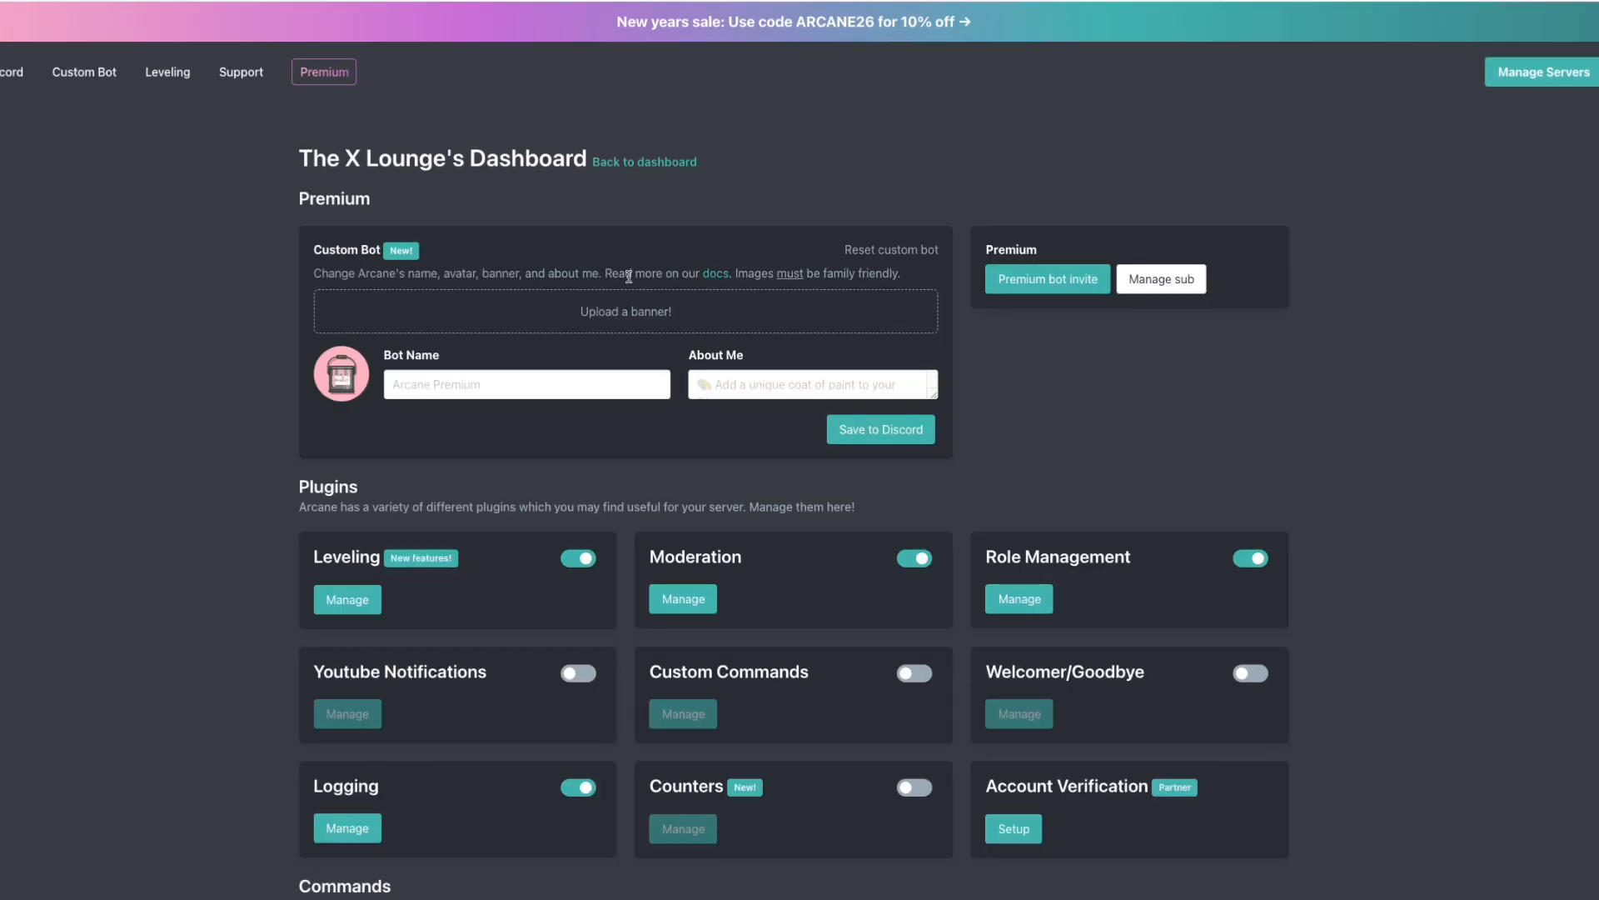
left_click(347, 496)
scroll(387, 508, "down", 2)
scroll(387, 508, "down", 10)
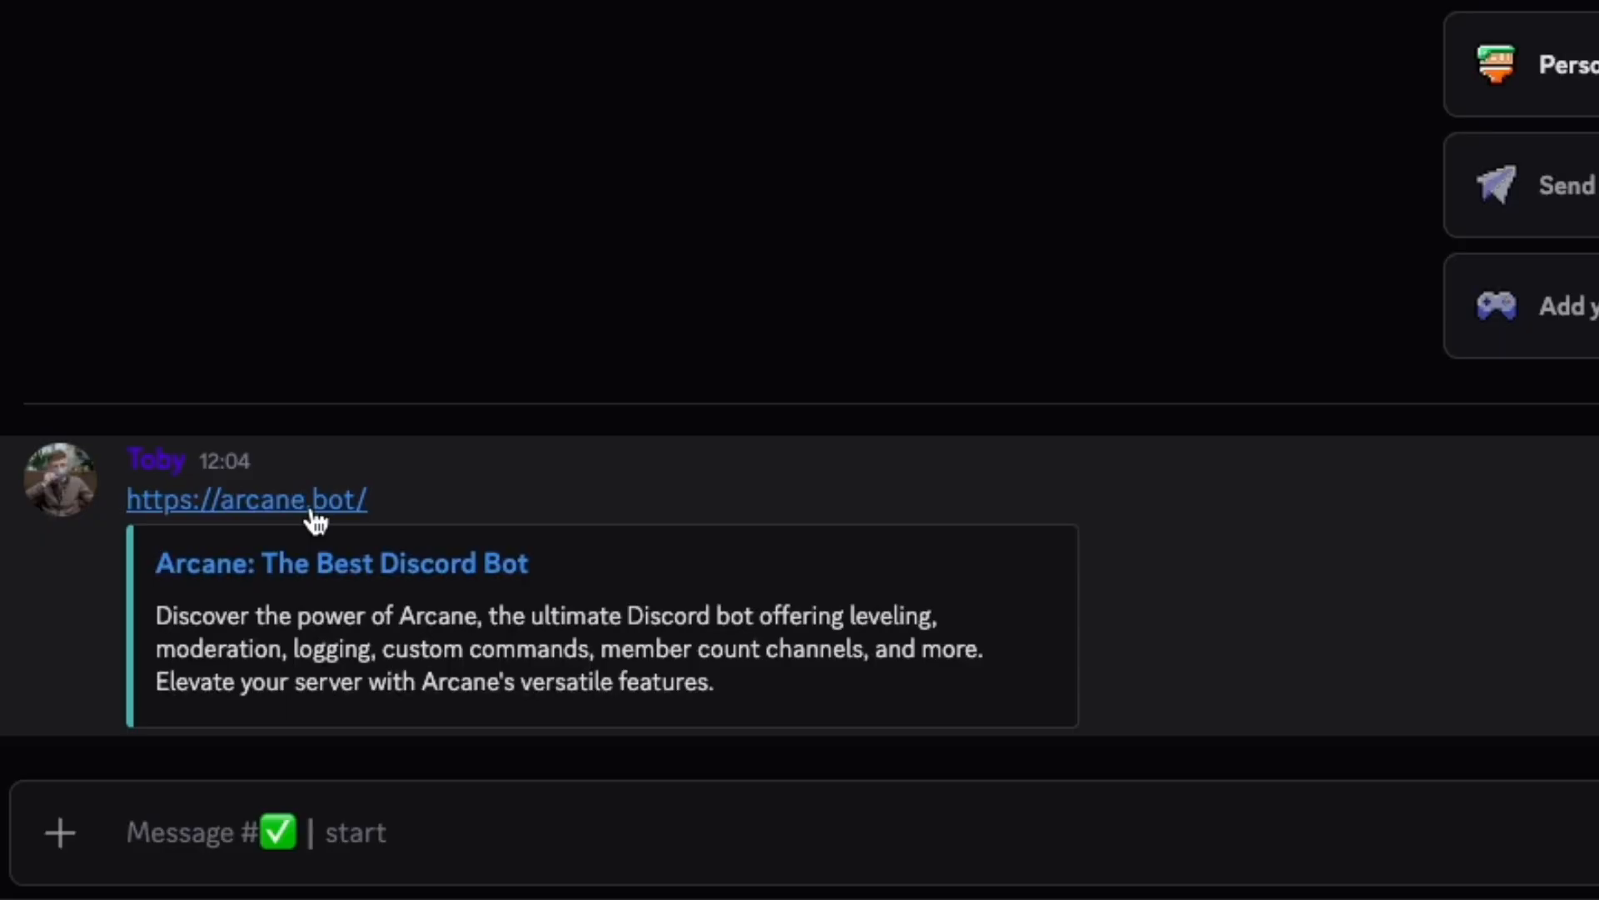
Step: Open the arcane.bot website from the start channel, add the classic Arcane bot to Test server and authorise its requested permissions
left_click(302, 503)
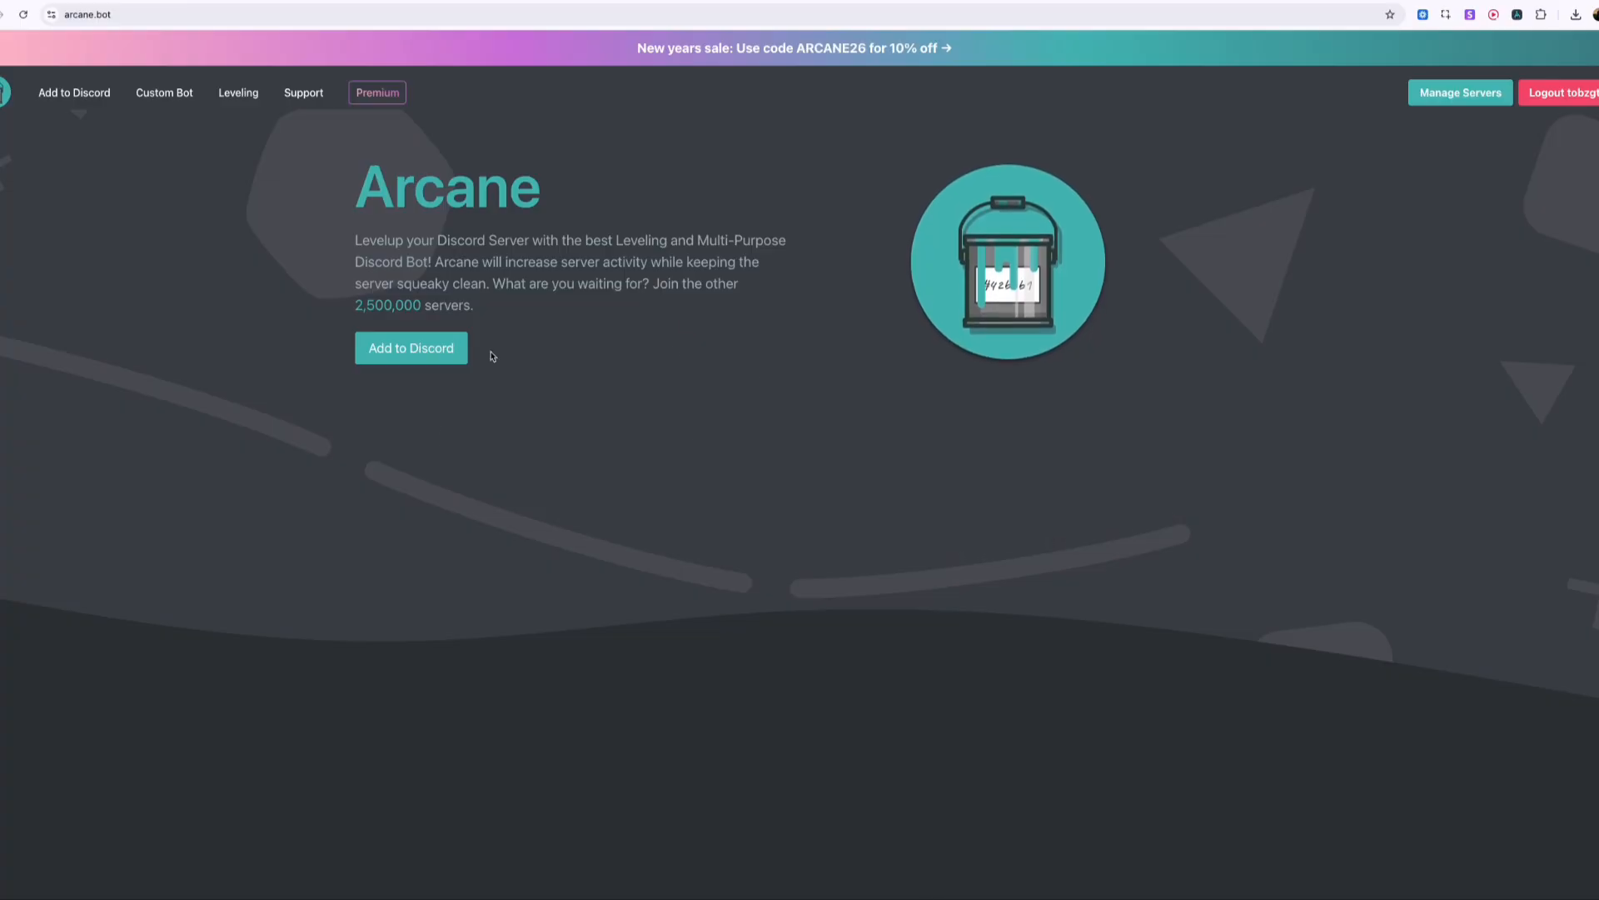
left_click(406, 354)
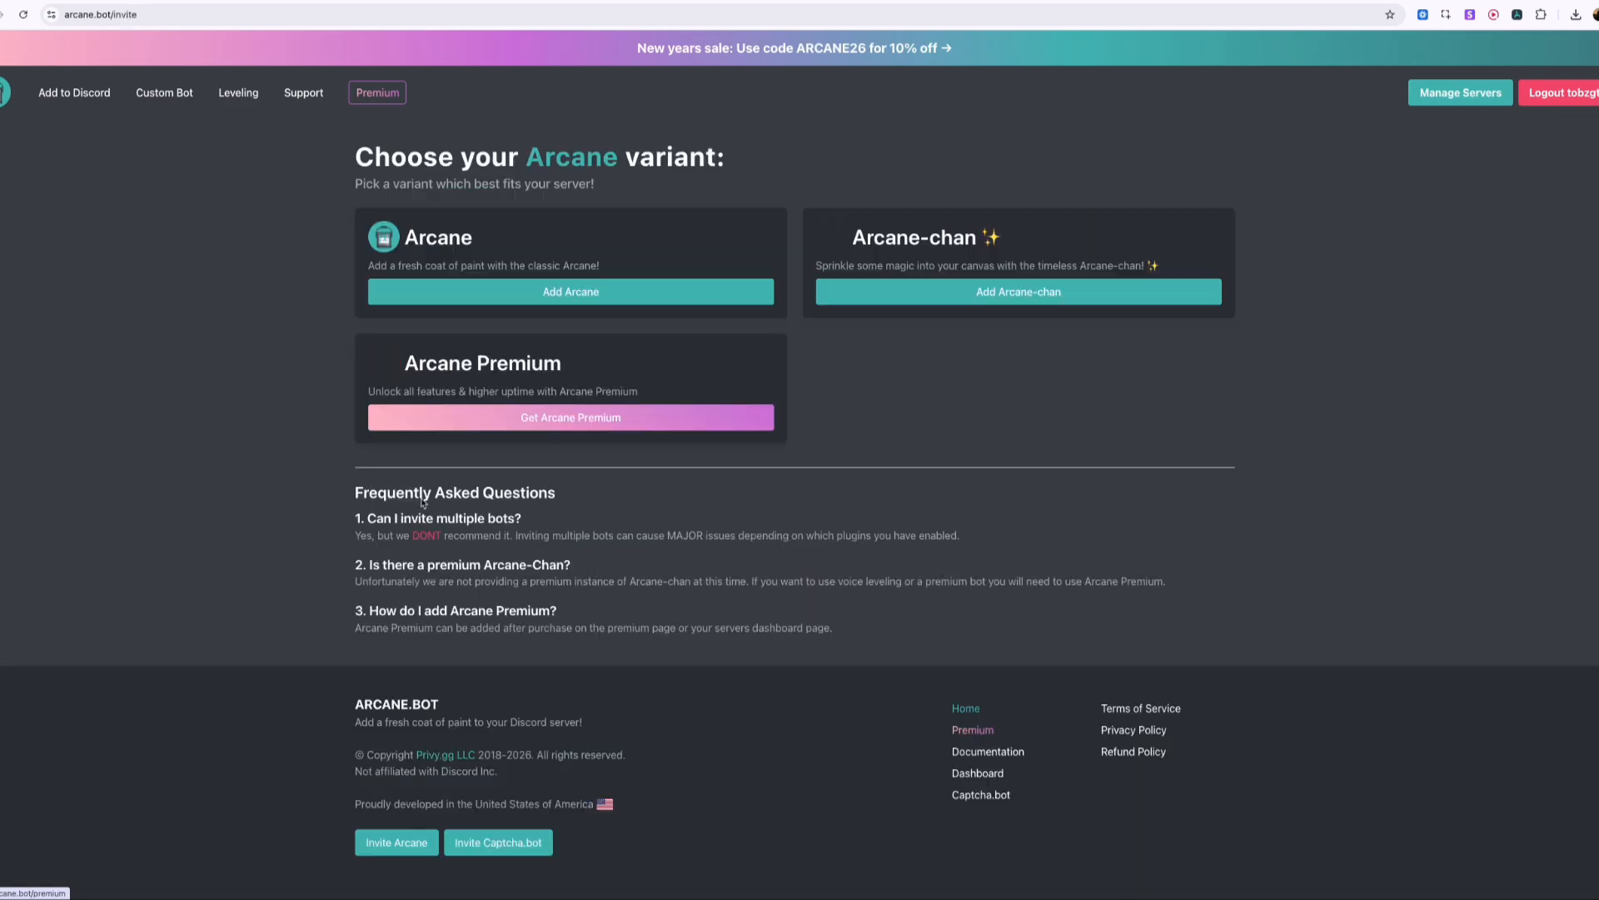
left_click(575, 293)
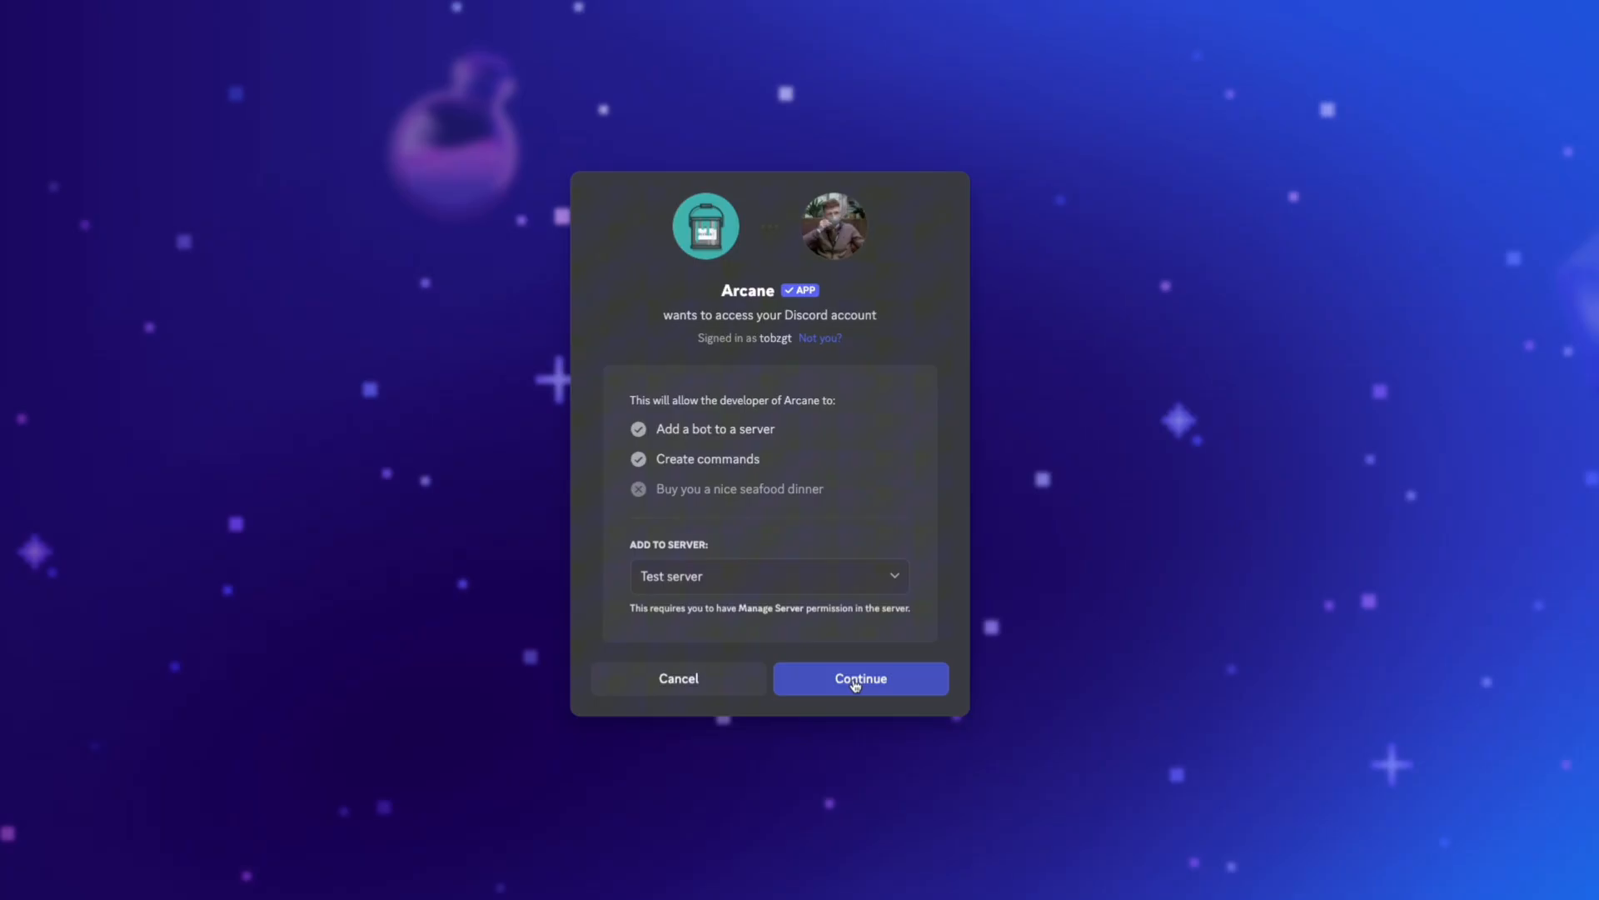
left_click(854, 681)
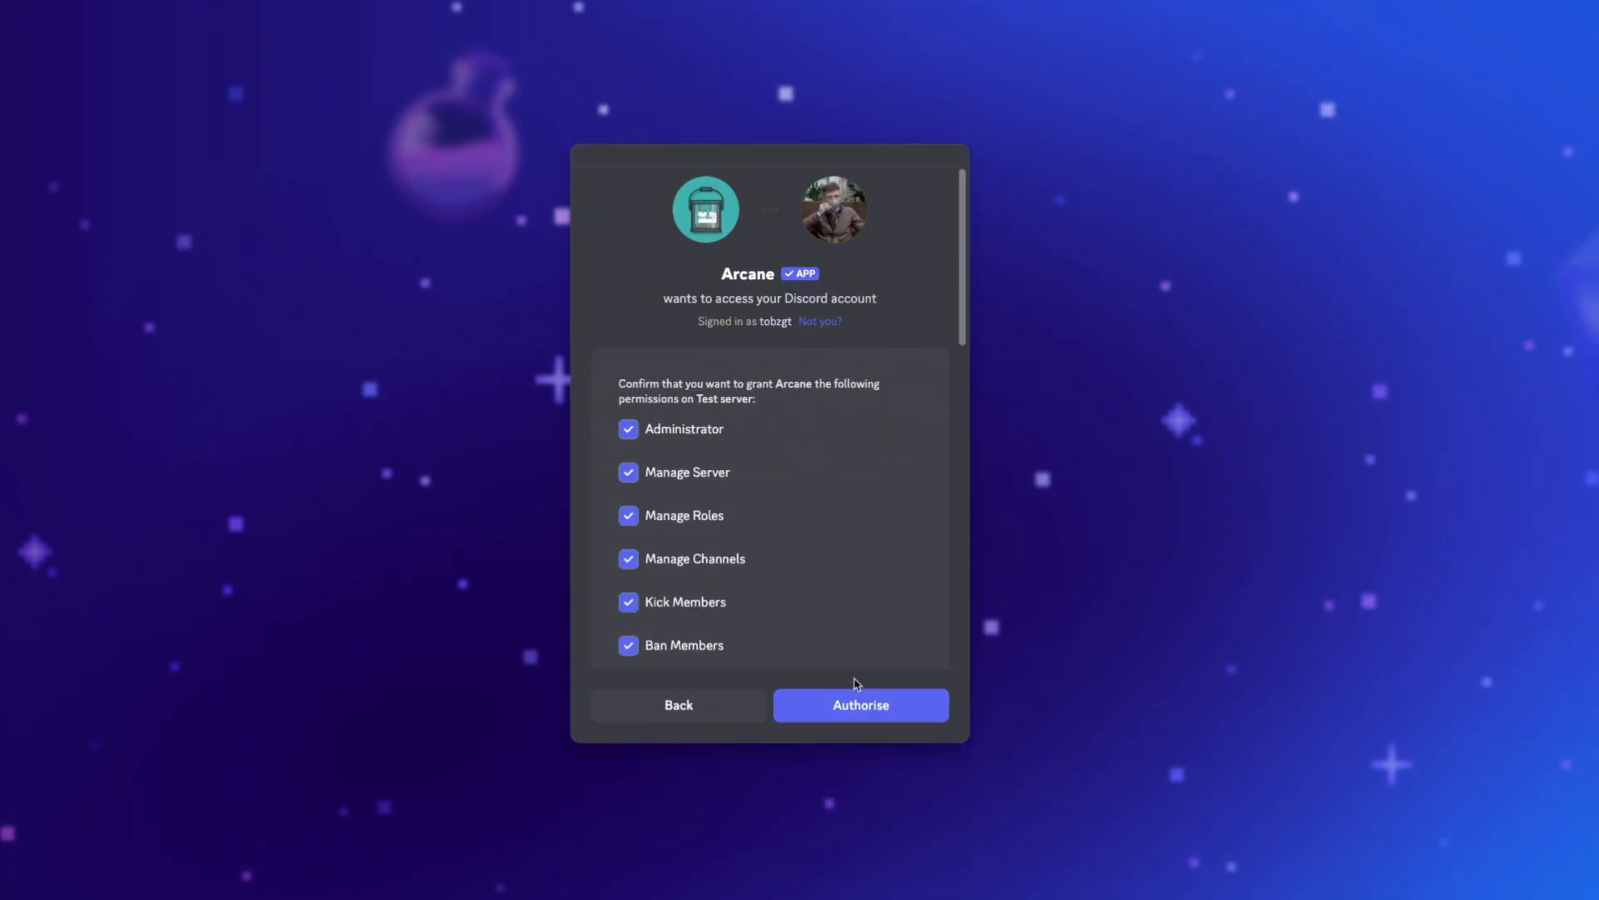
left_click(857, 707)
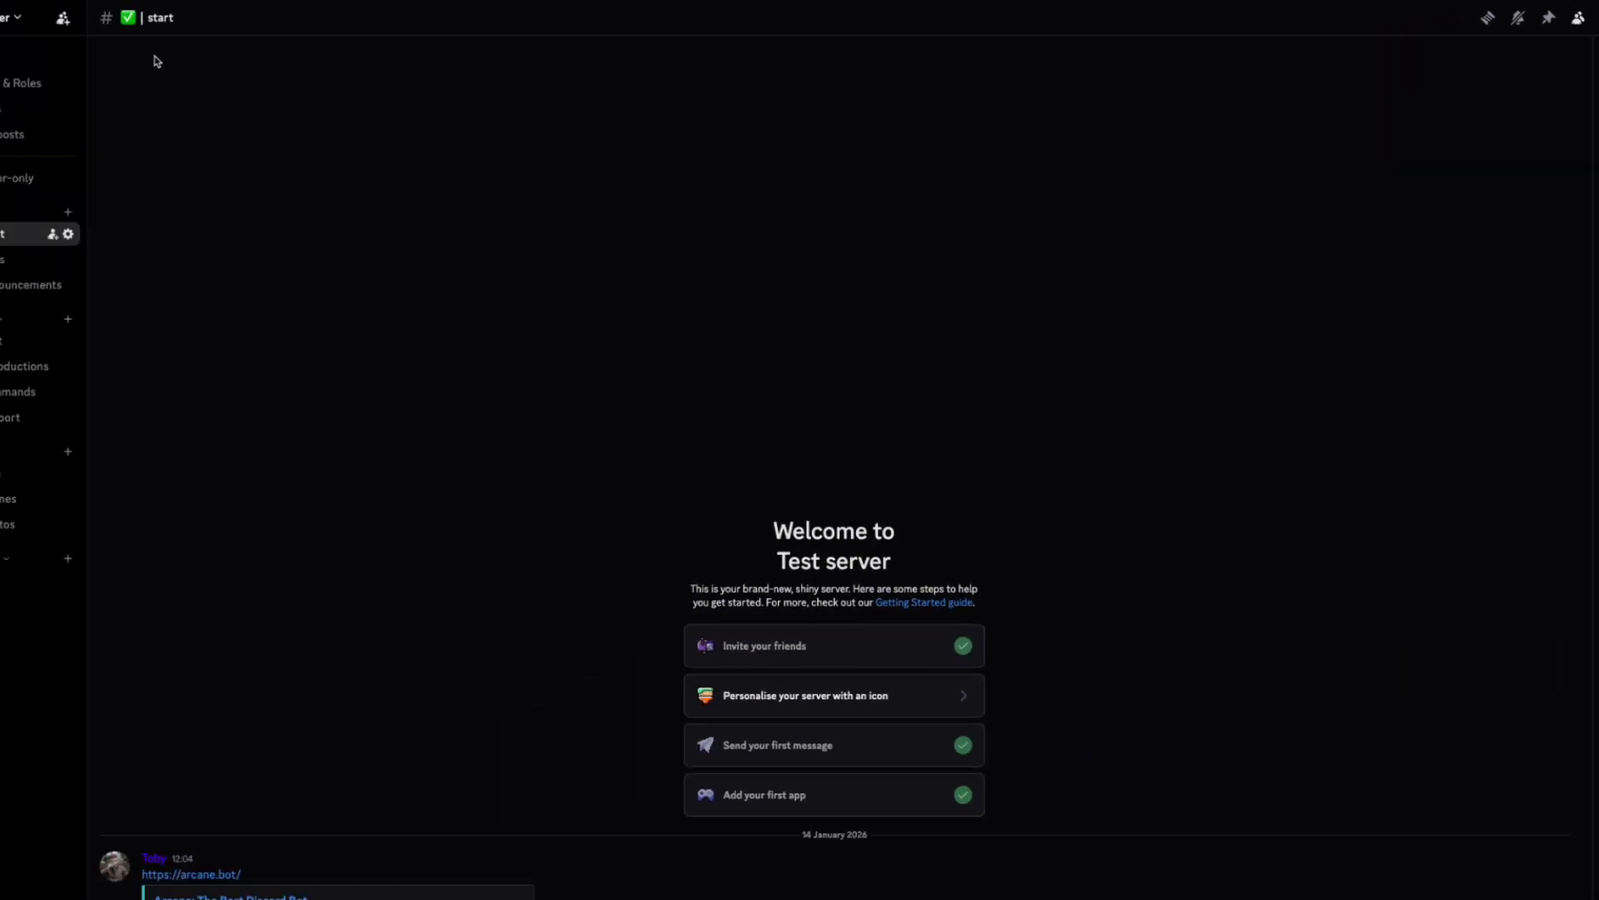
Step: Open the Arcane role in Test server's role settings and move it to the top of the role list, above Server Owner
left_click(17, 17)
left_click(17, 126)
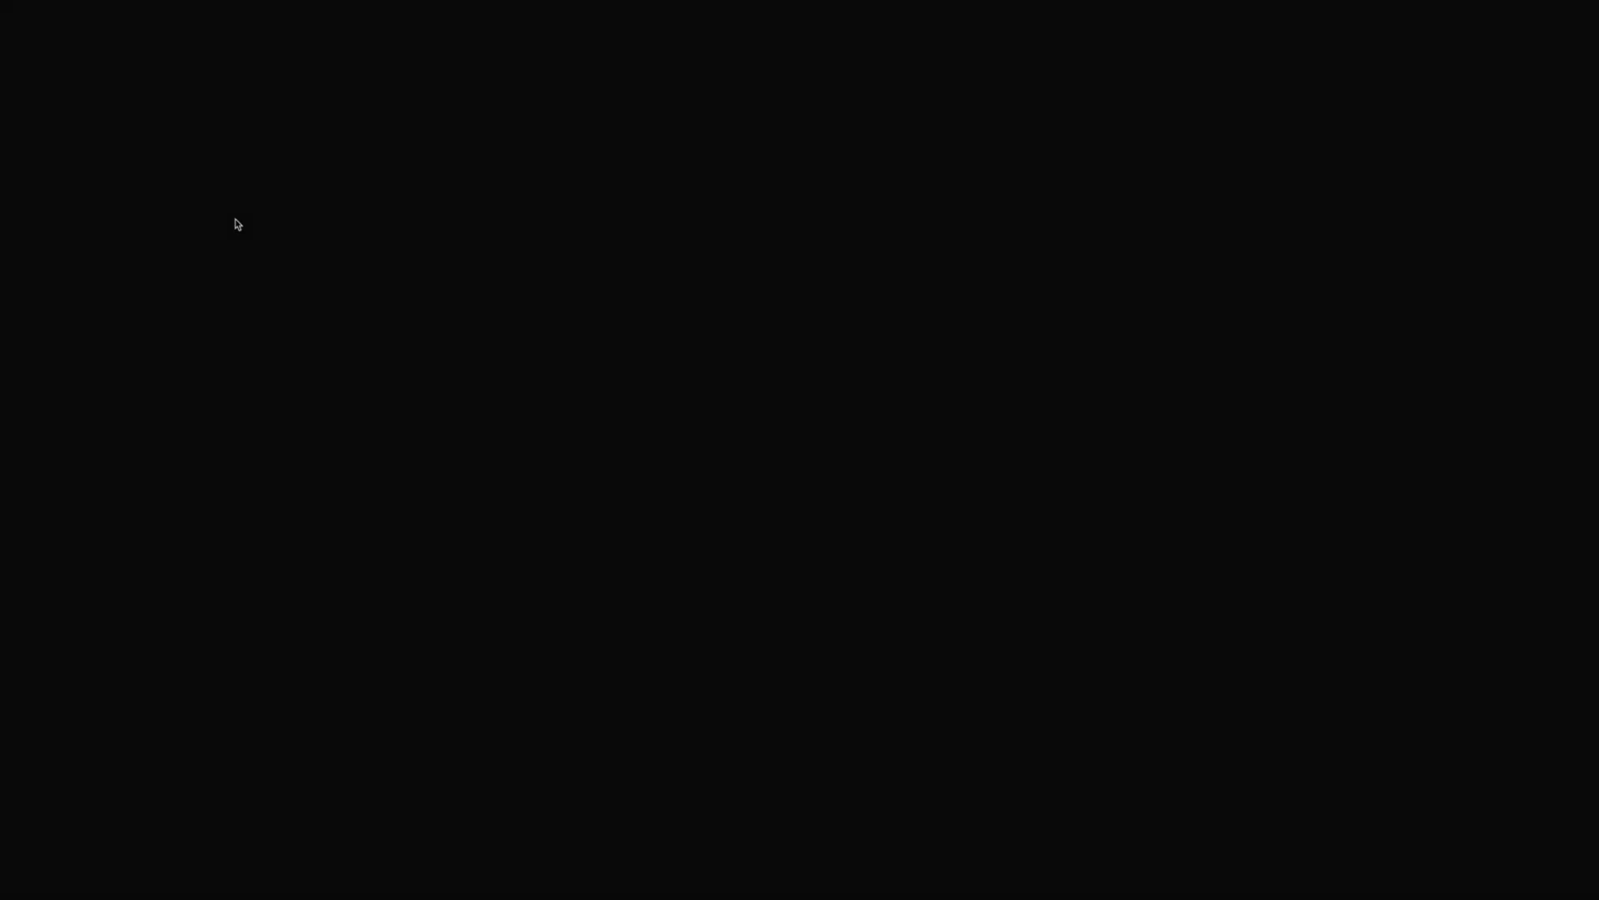
left_click(523, 306)
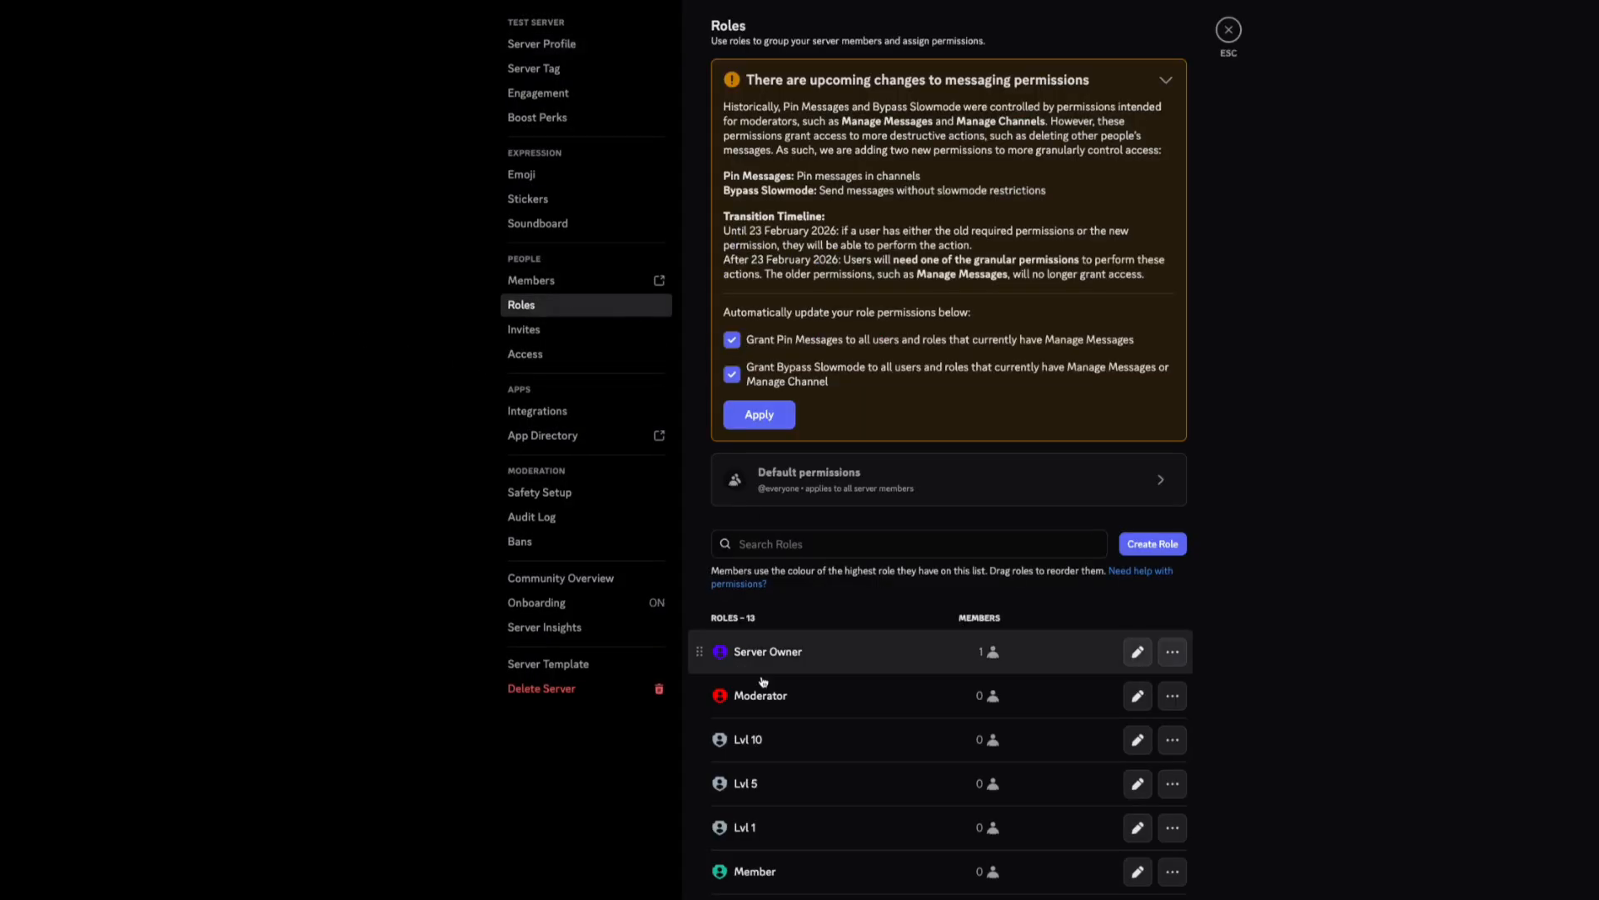
scroll(767, 710, "down", 3)
left_click(775, 899)
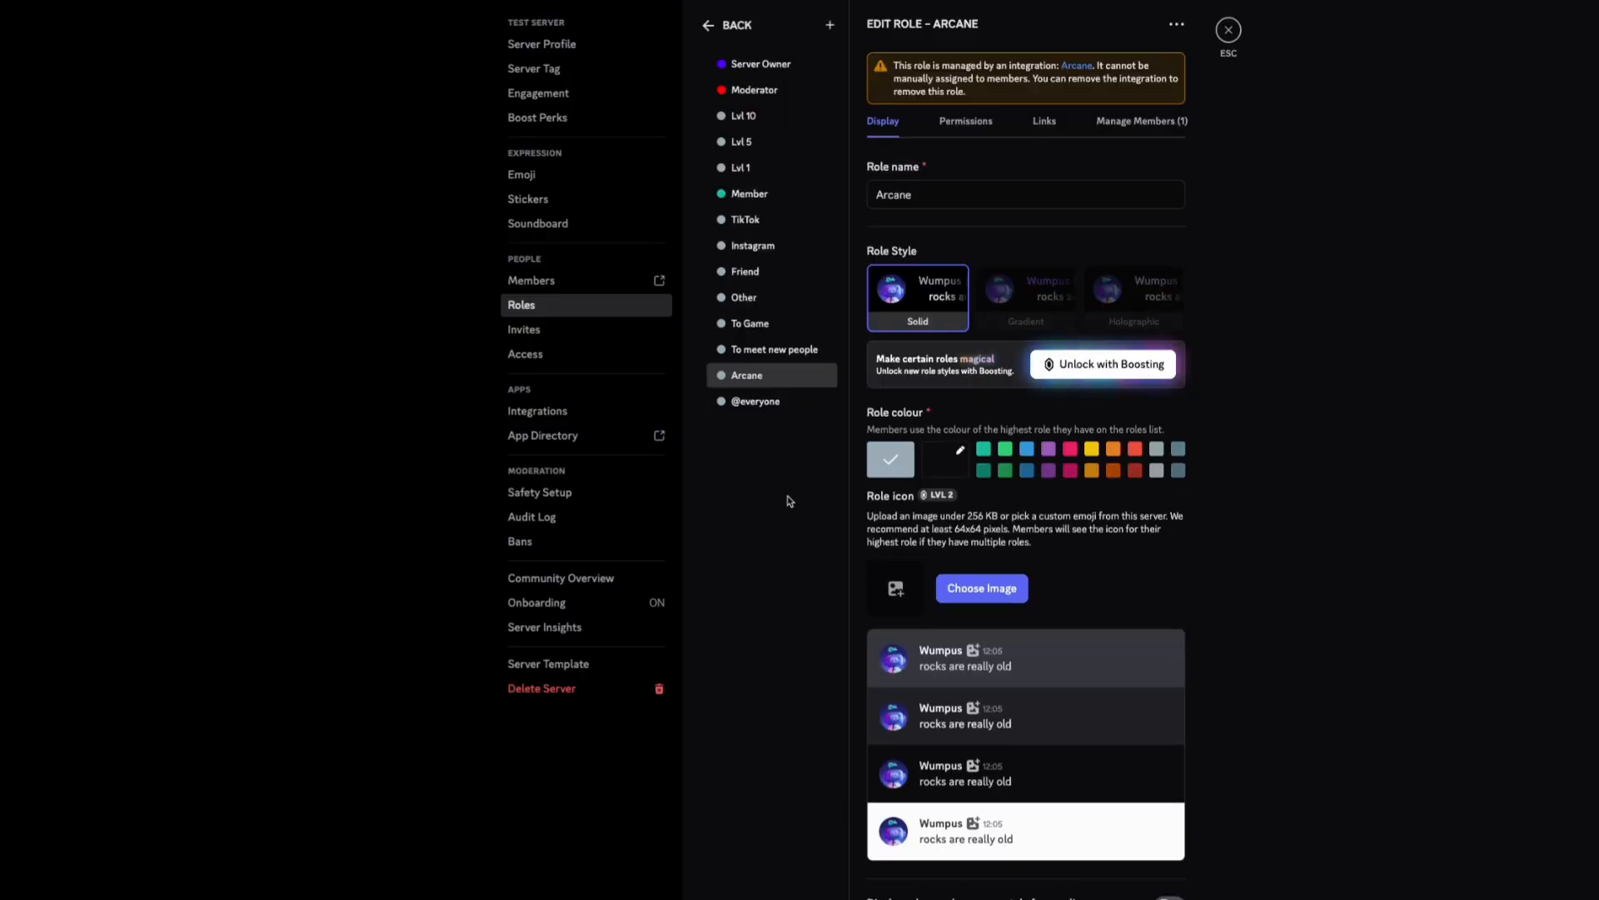
left_click_drag(775, 381, 768, 63)
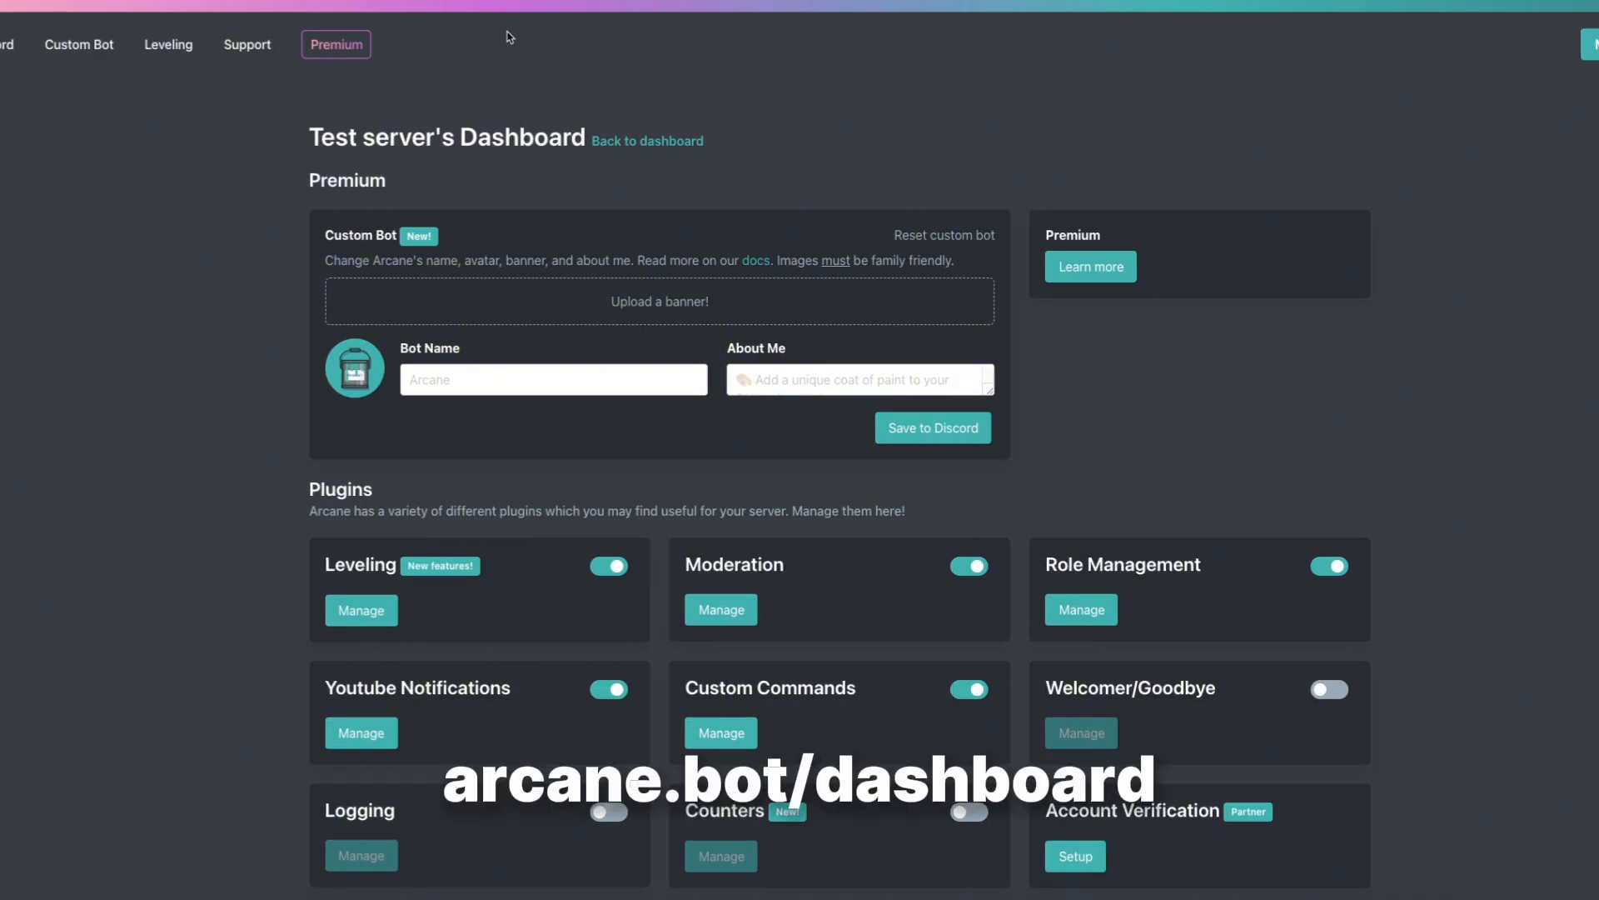
Step: Review Test server's Arcane dashboard and The X Lounge's Leveling page, covering XP options, levelup message, role rewards and XP boosters
scroll(1451, 430, "down", 1)
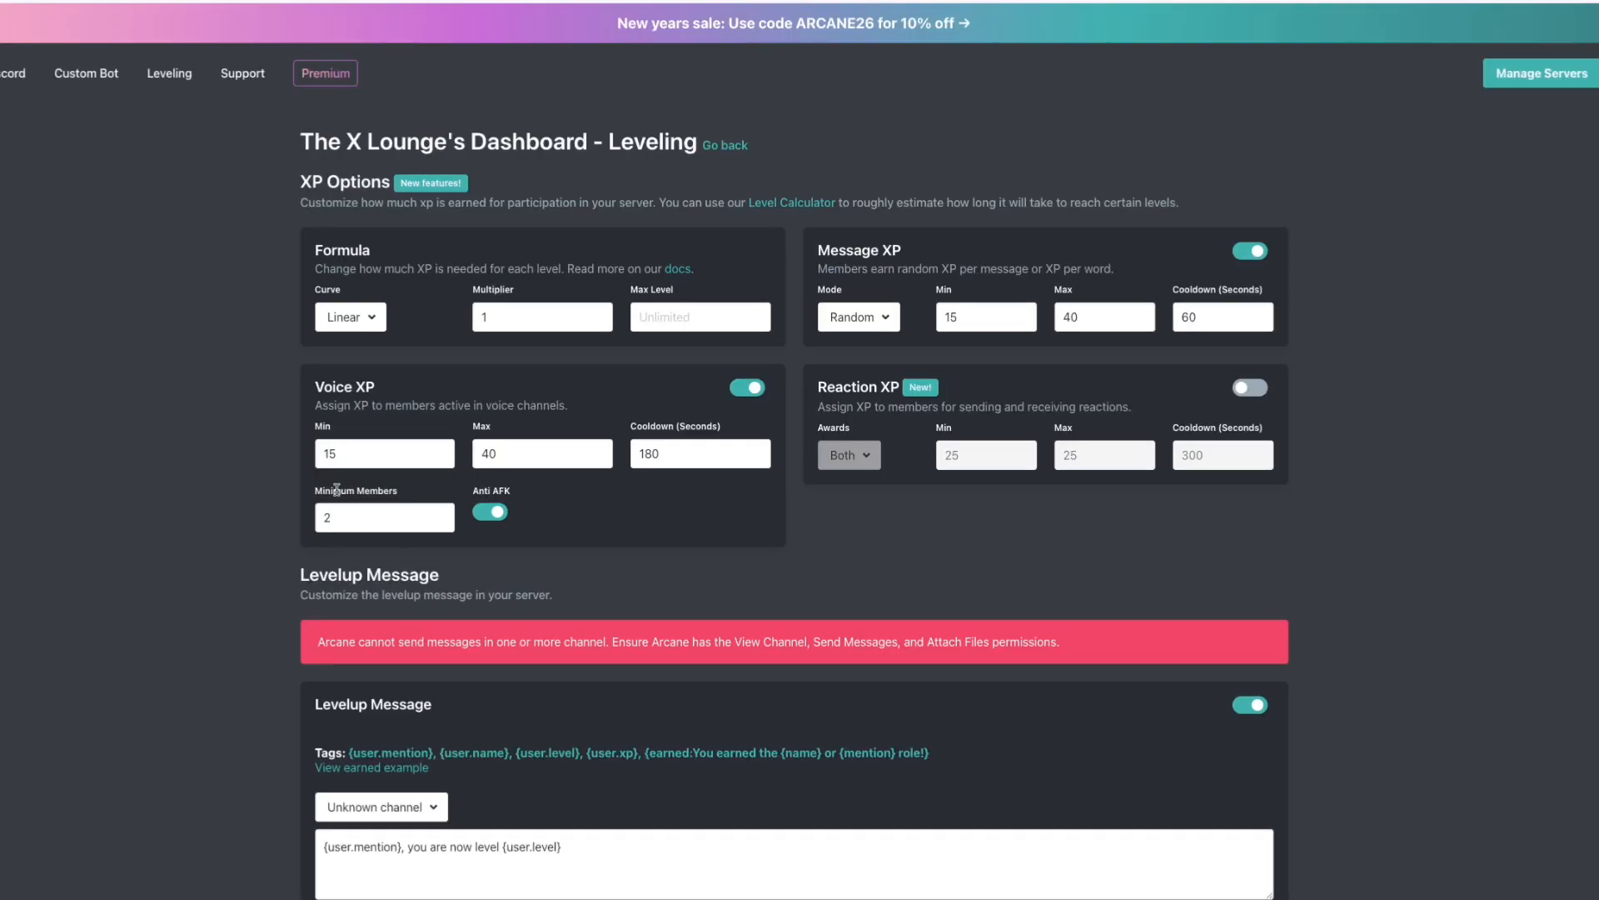
scroll(424, 523, "down", 5)
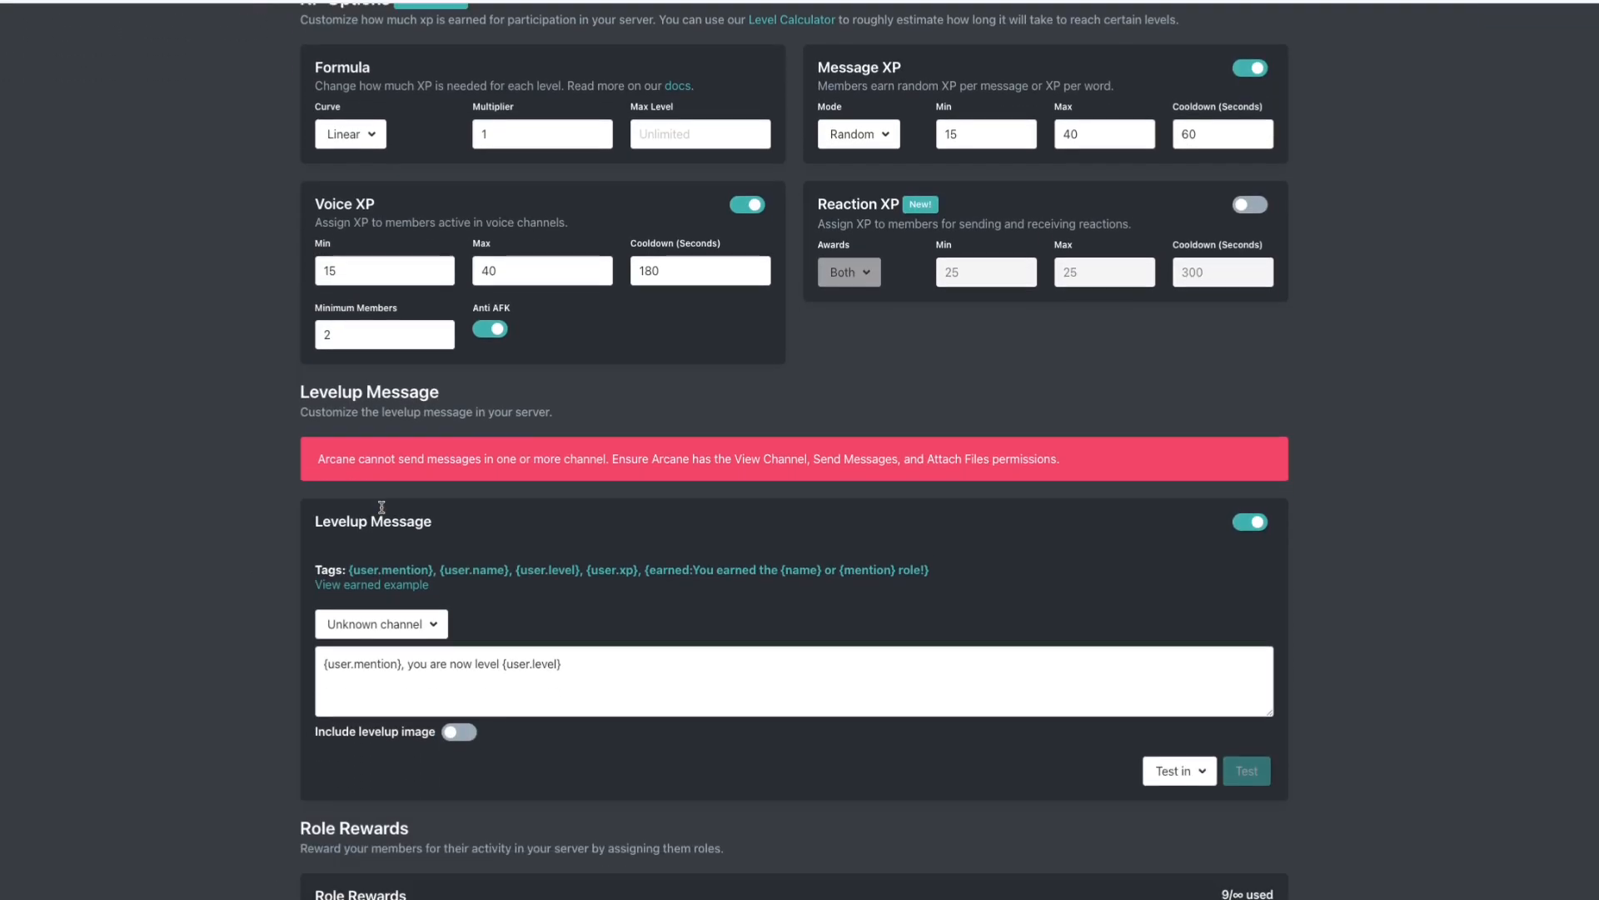
scroll(424, 523, "down", 6)
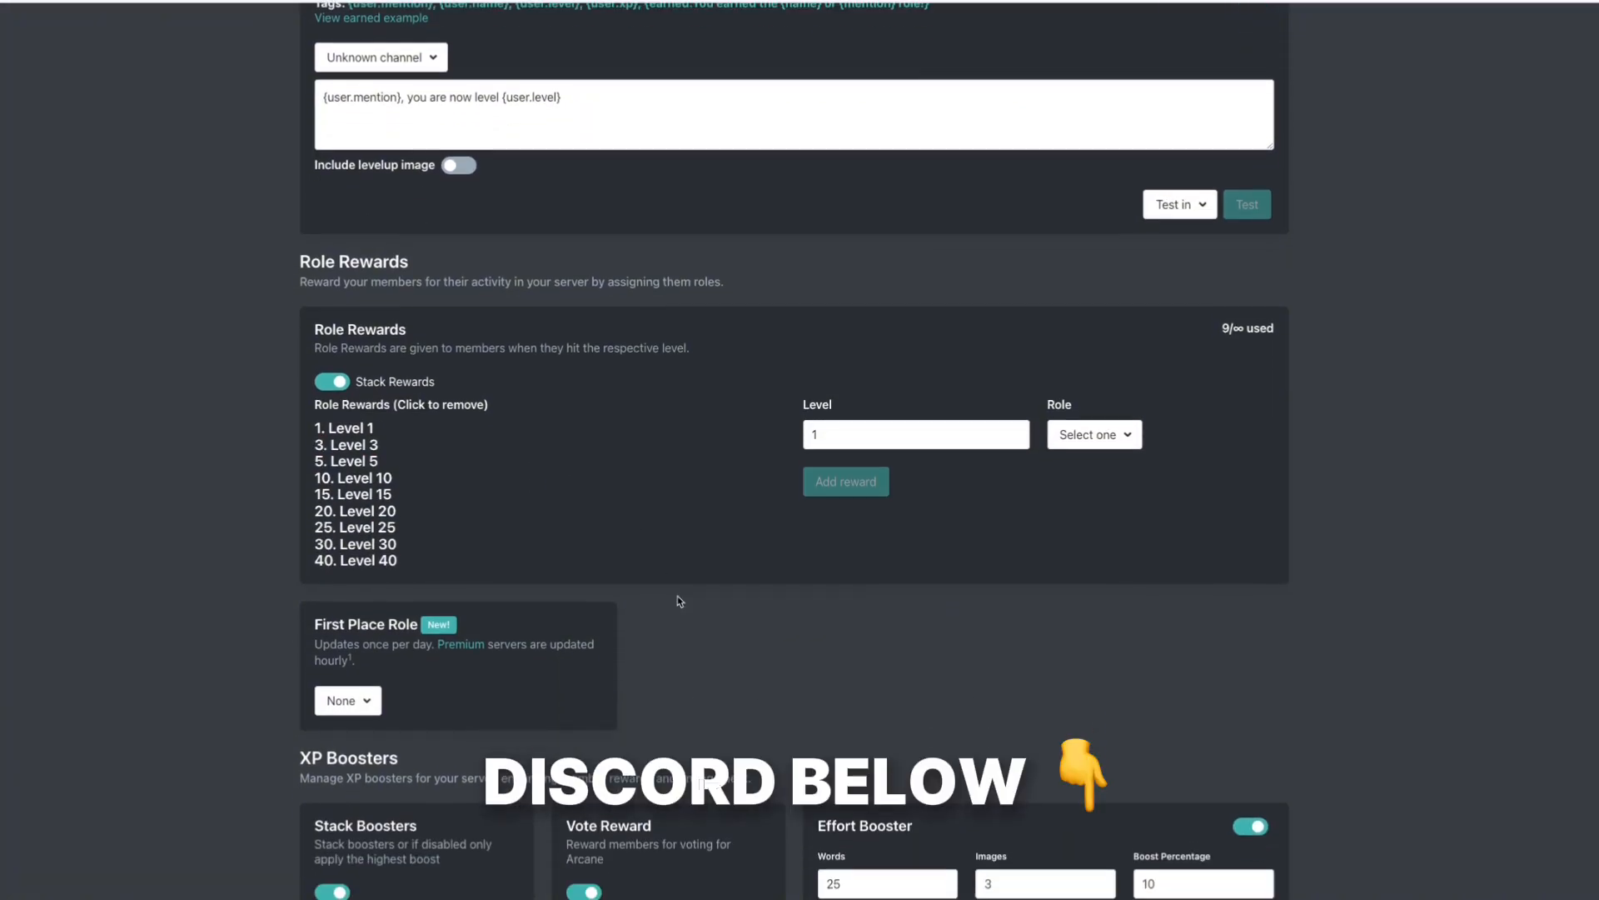
scroll(975, 662, "down", 7)
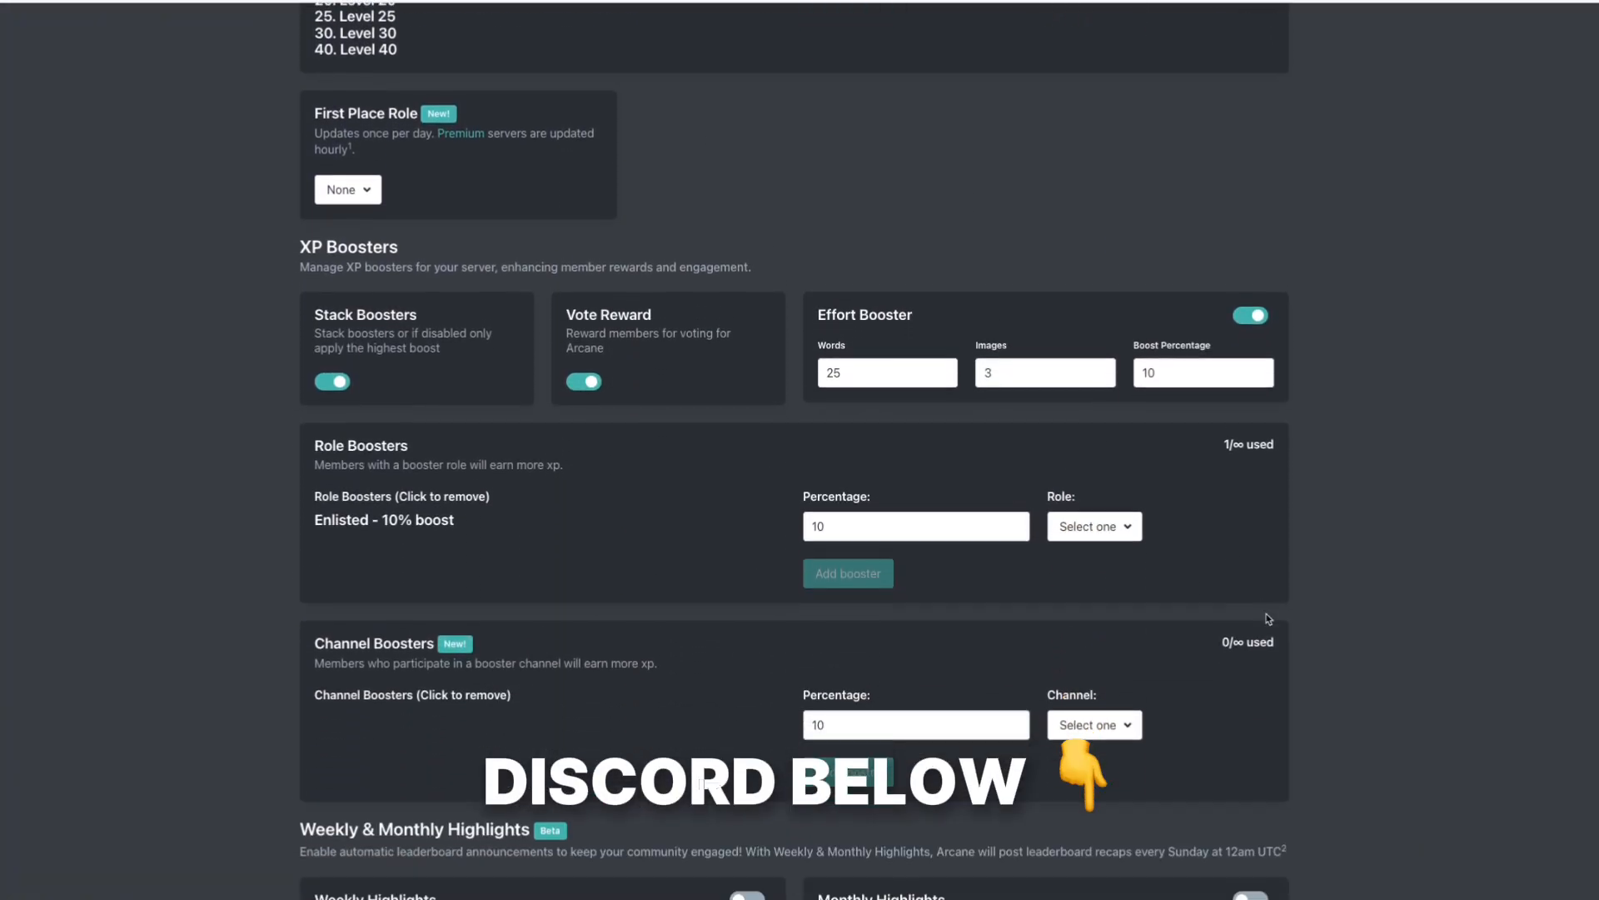